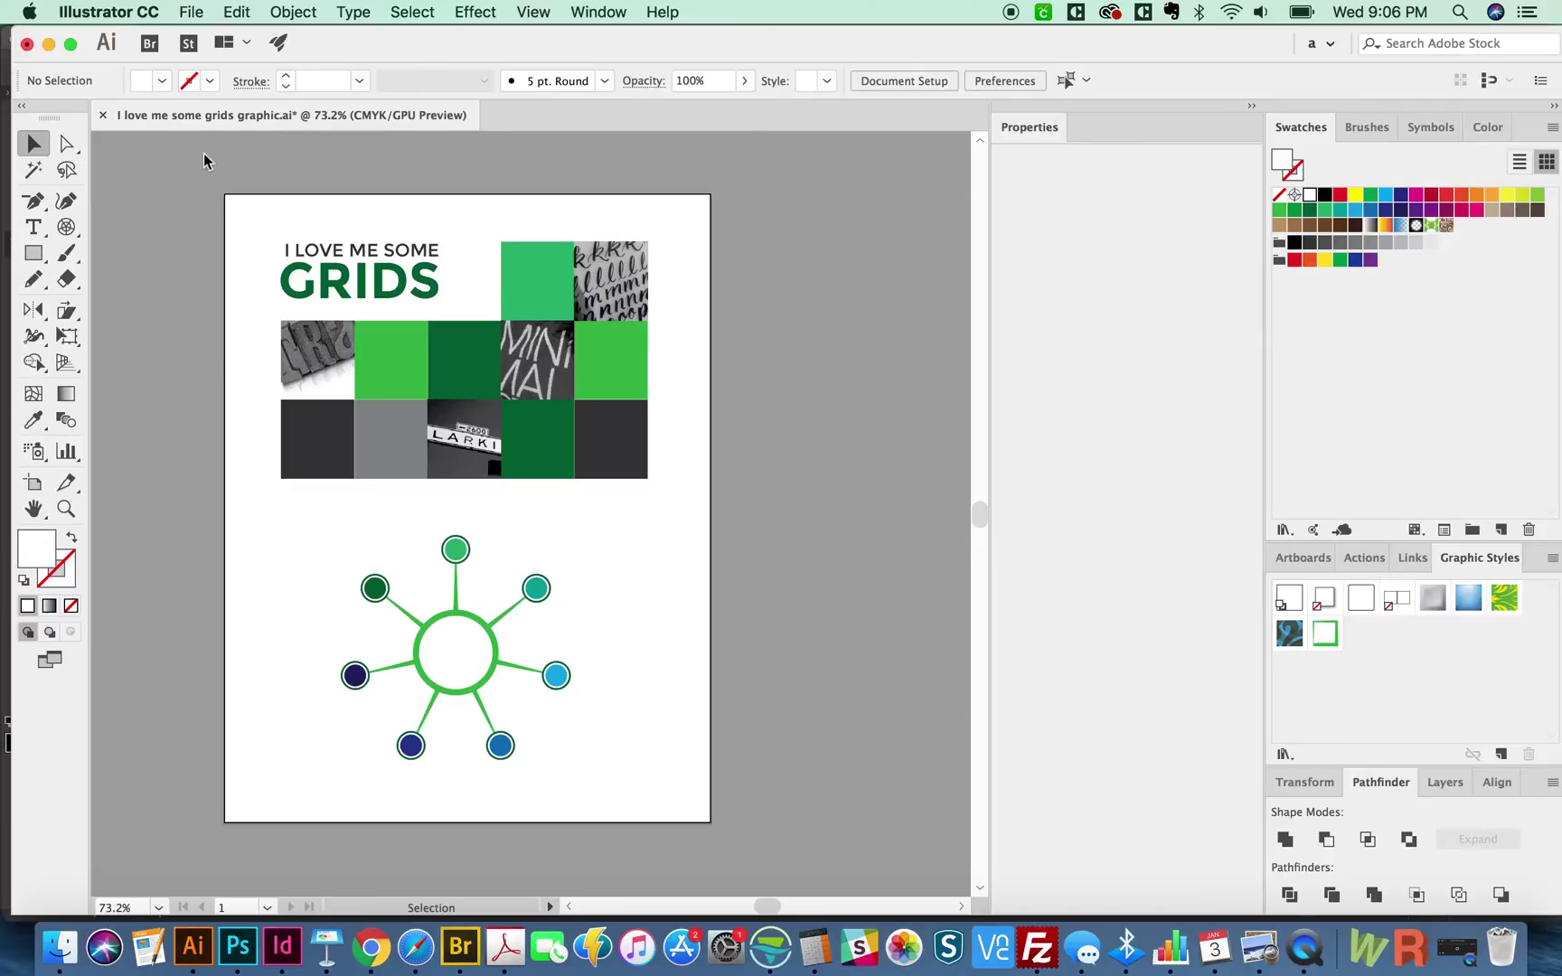
# - Choose the Rectangular Grid Tool and add a second artboard to the document
pyautogui.moveTo(66, 227); pyautogui.dragTo(104, 227)
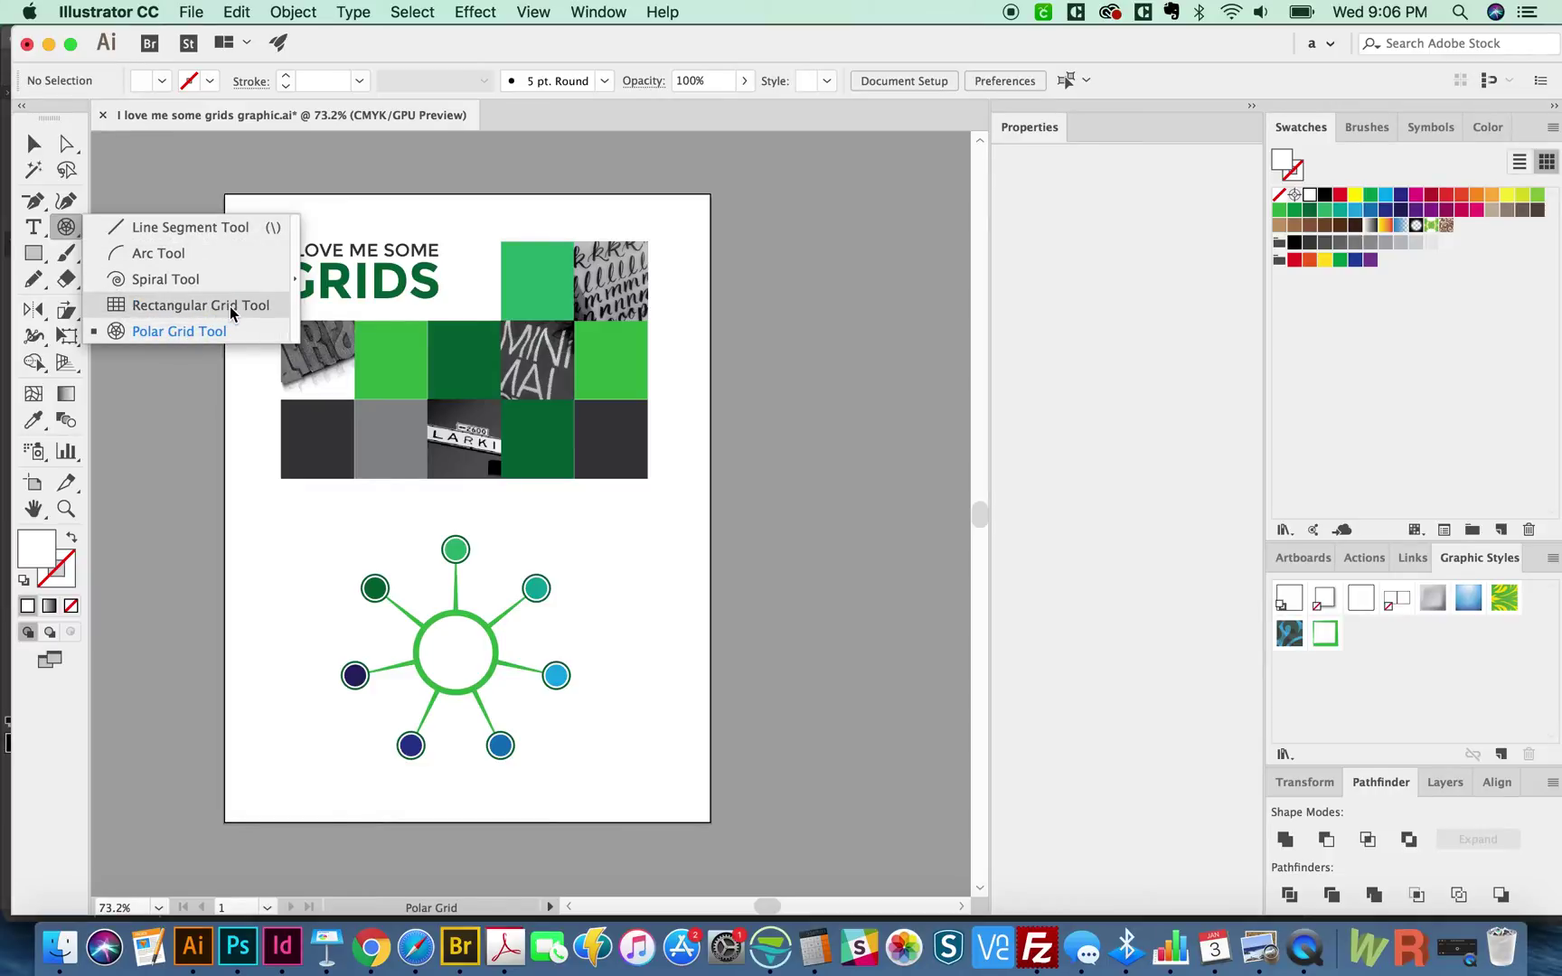
pyautogui.click(256, 305)
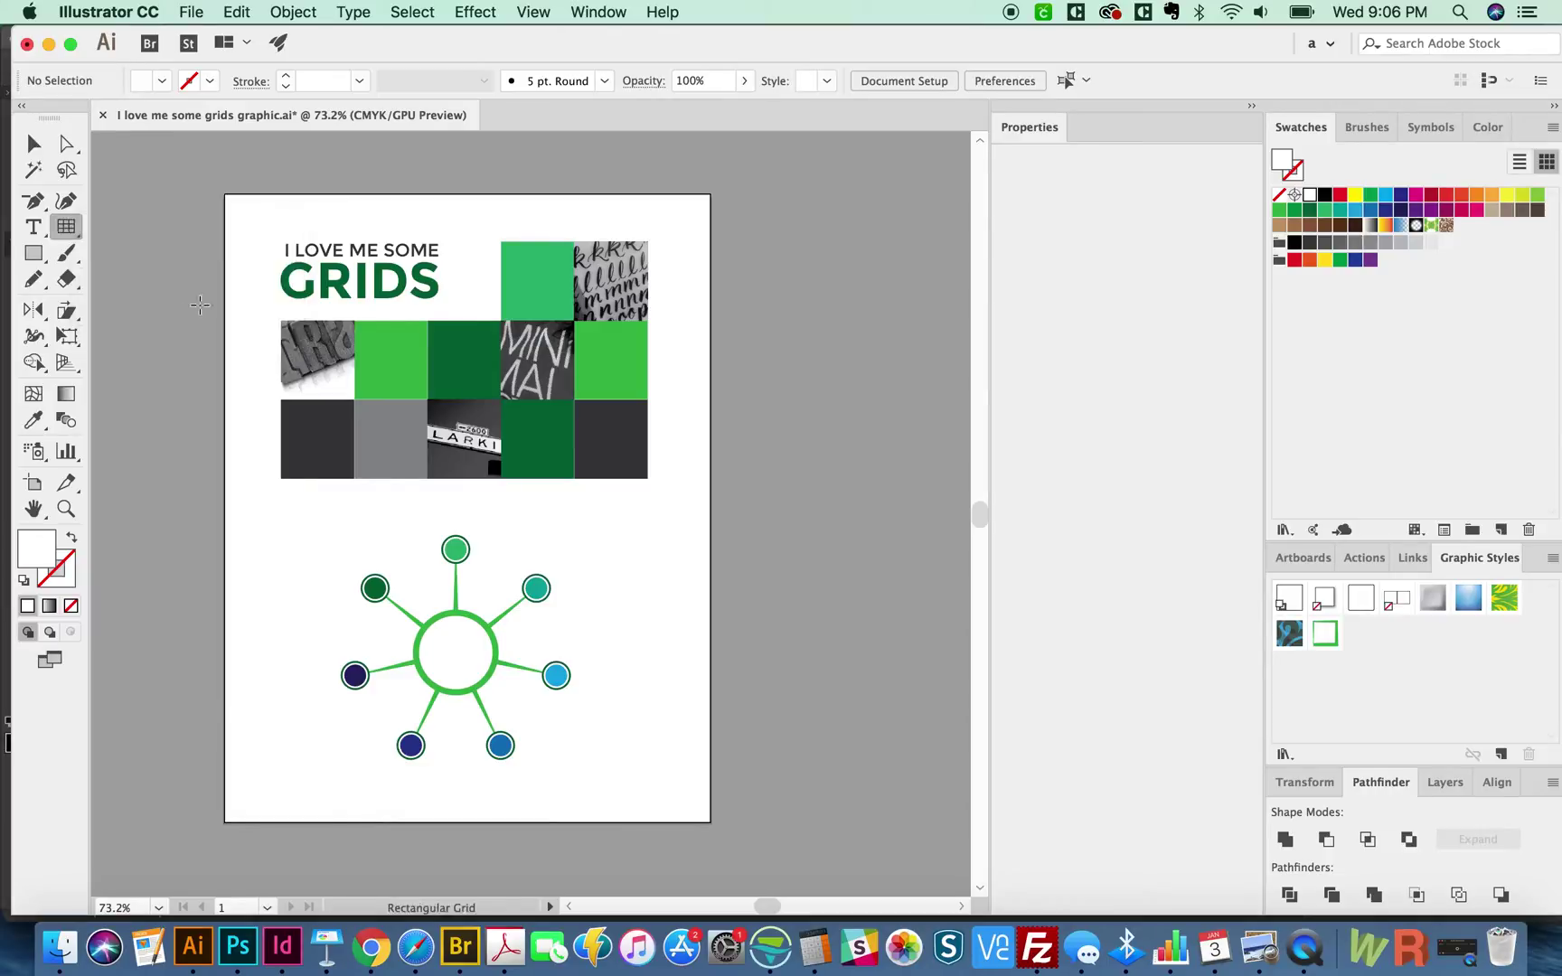
pyautogui.moveTo(513, 397); pyautogui.dragTo(436, 384)
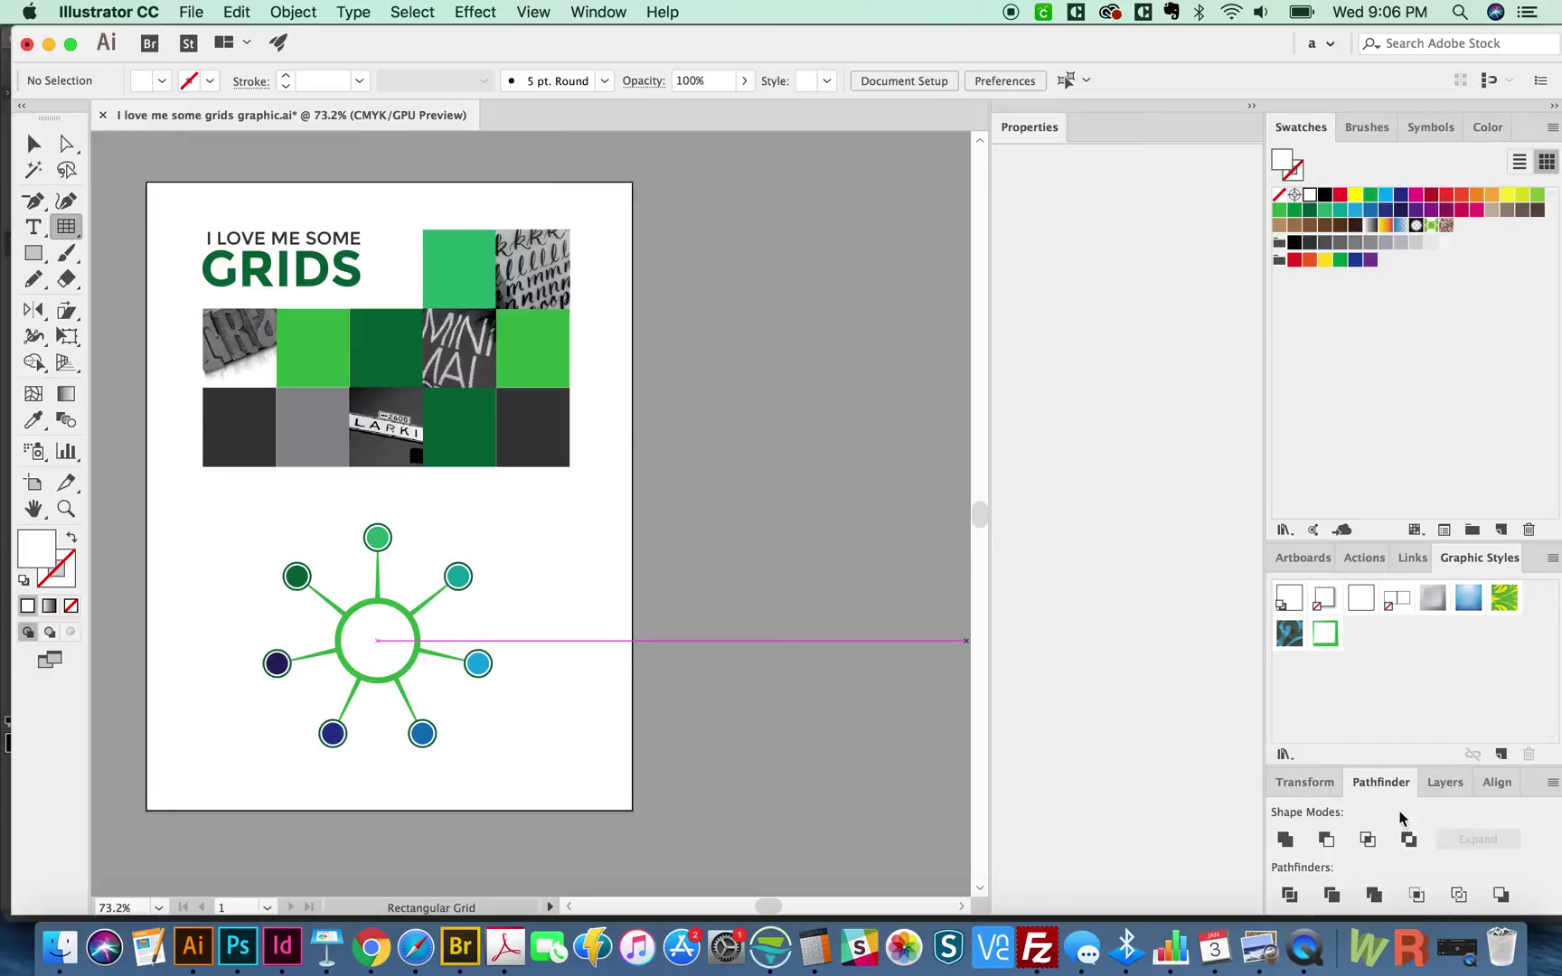
pyautogui.click(1305, 560)
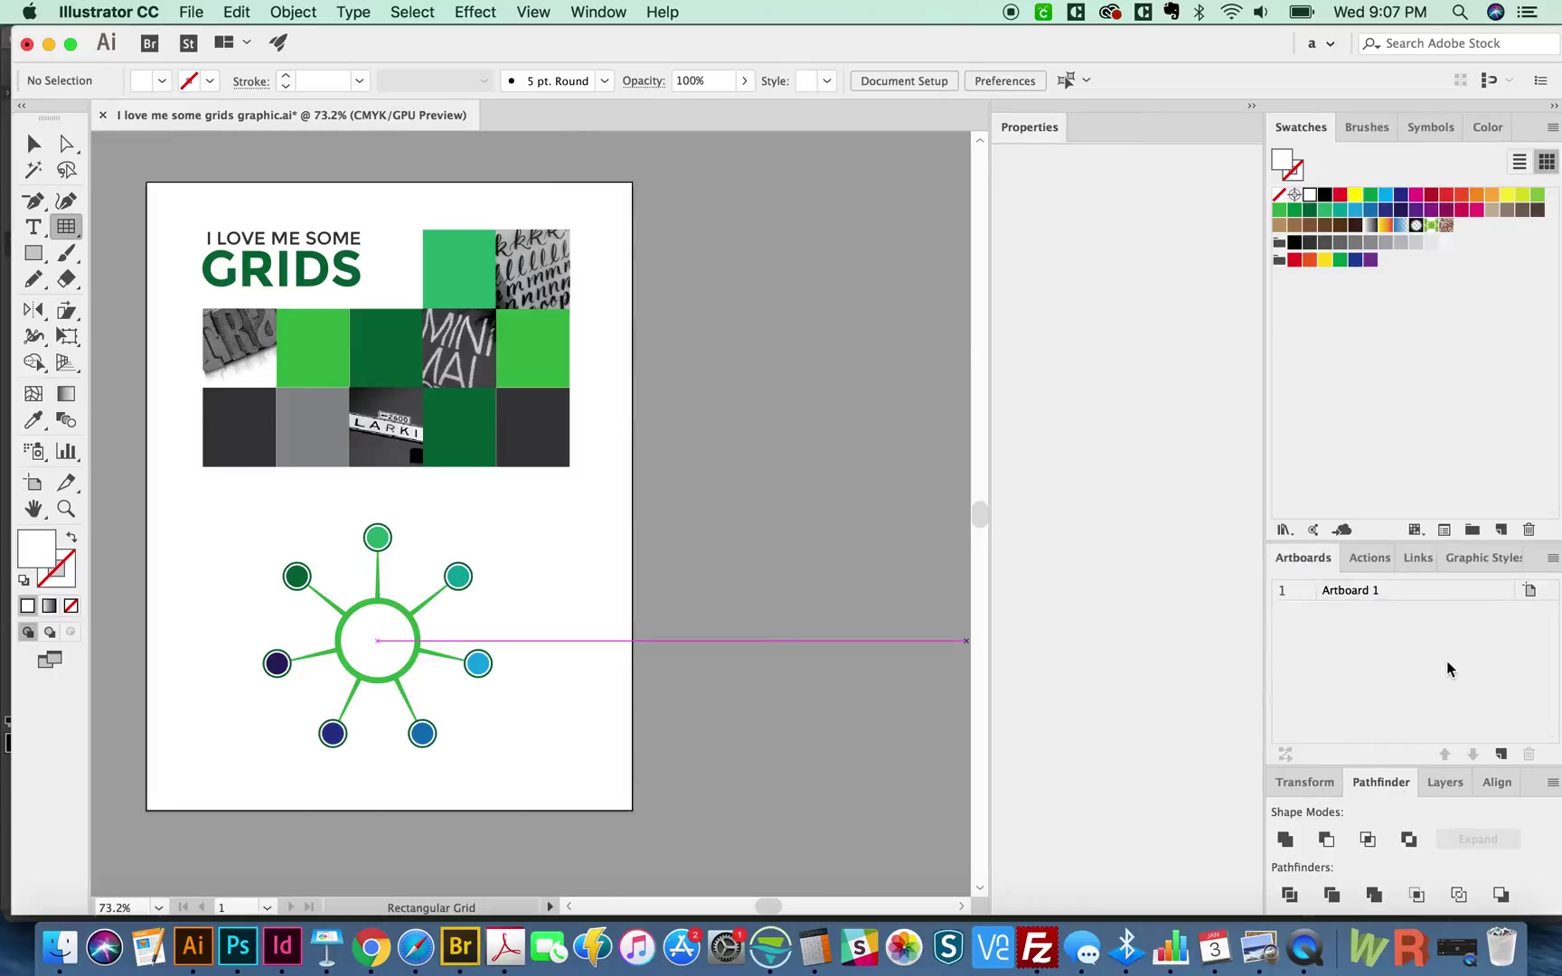
pyautogui.click(1500, 754)
# - Draw a rectangular grid about 7.49 by 4.45 in across the second artboard's upper half, varying the vertical dividers' skew while drawing
pyautogui.moveTo(346, 509); pyautogui.dragTo(447, 447)
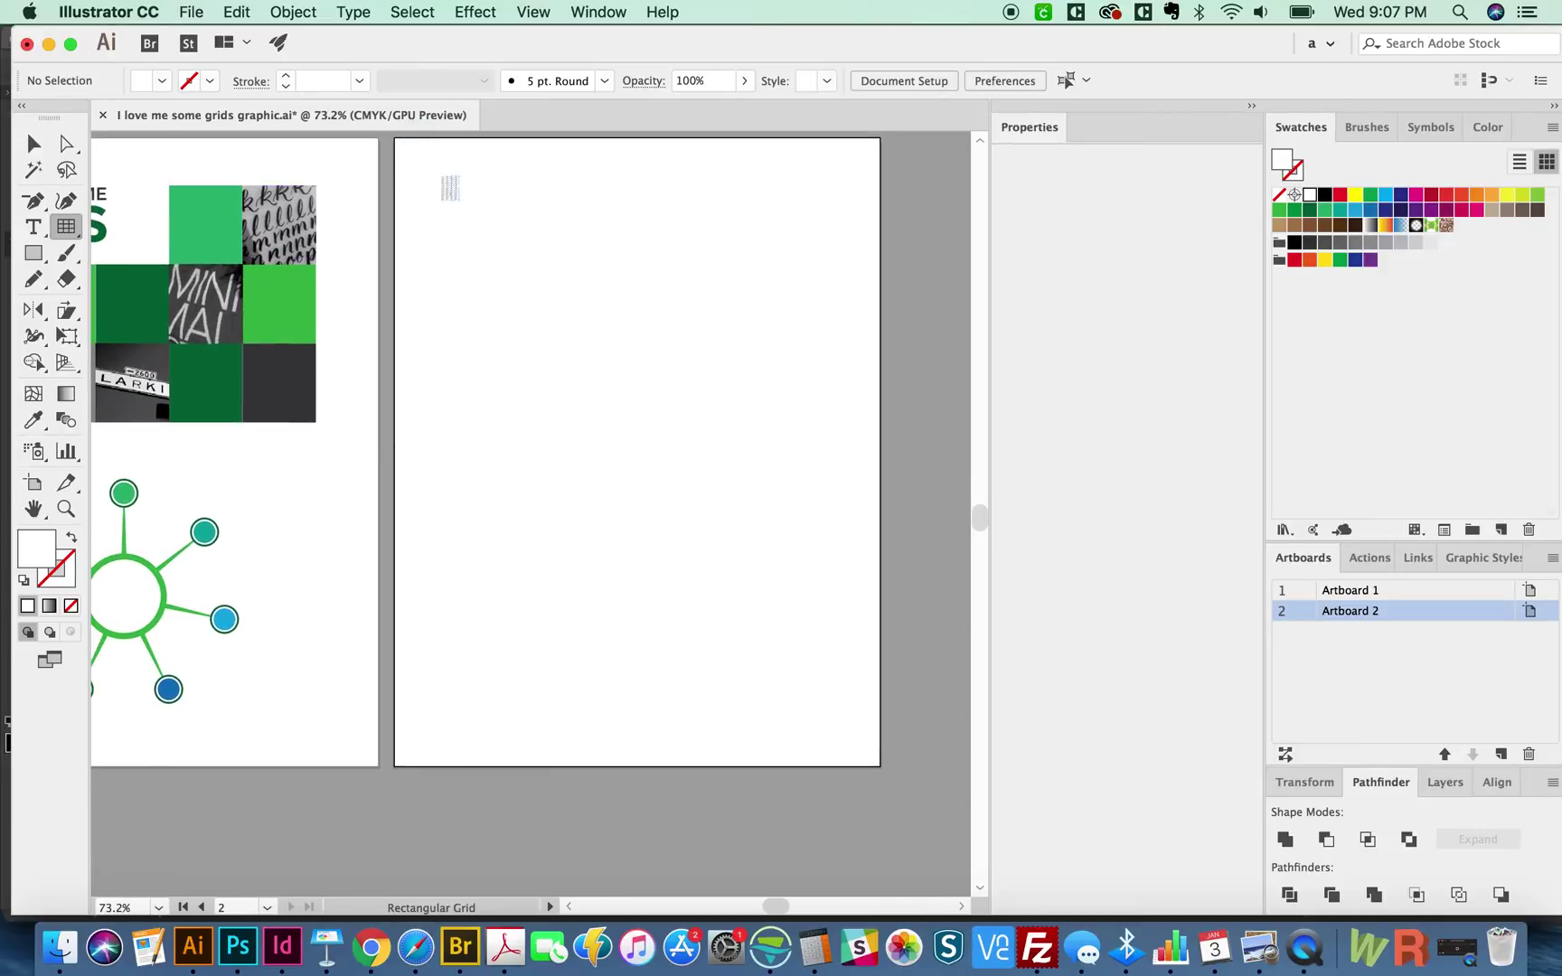
pyautogui.moveTo(422, 171); pyautogui.dragTo(851, 411)
pyautogui.press('x')
pyautogui.press('x')
pyautogui.press('x')
pyautogui.press('x')
pyautogui.press('x')
pyautogui.press('x')
pyautogui.press('x')
pyautogui.press('x')
pyautogui.press('x')
pyautogui.press('x')
pyautogui.press('x')
pyautogui.press('x')
pyautogui.press('x')
pyautogui.press('x')
pyautogui.press('x')
pyautogui.press('x')
pyautogui.press('x')
pyautogui.press('x')
pyautogui.press('x')
pyautogui.press('x')
pyautogui.press('c')
pyautogui.press('c')
pyautogui.press('c')
pyautogui.press('c')
pyautogui.press('c')
pyautogui.press('c')
pyautogui.press('x')
pyautogui.press('x')
pyautogui.press('x')
pyautogui.press('x')
pyautogui.press('x')
pyautogui.press('x')
pyautogui.press('x')
pyautogui.press('x')
pyautogui.press('x')
pyautogui.press('x')
pyautogui.press('c')
pyautogui.press('c')
pyautogui.press('c')
pyautogui.press('c')
pyautogui.press('c')
pyautogui.press('c')
pyautogui.press('c')
pyautogui.press('c')
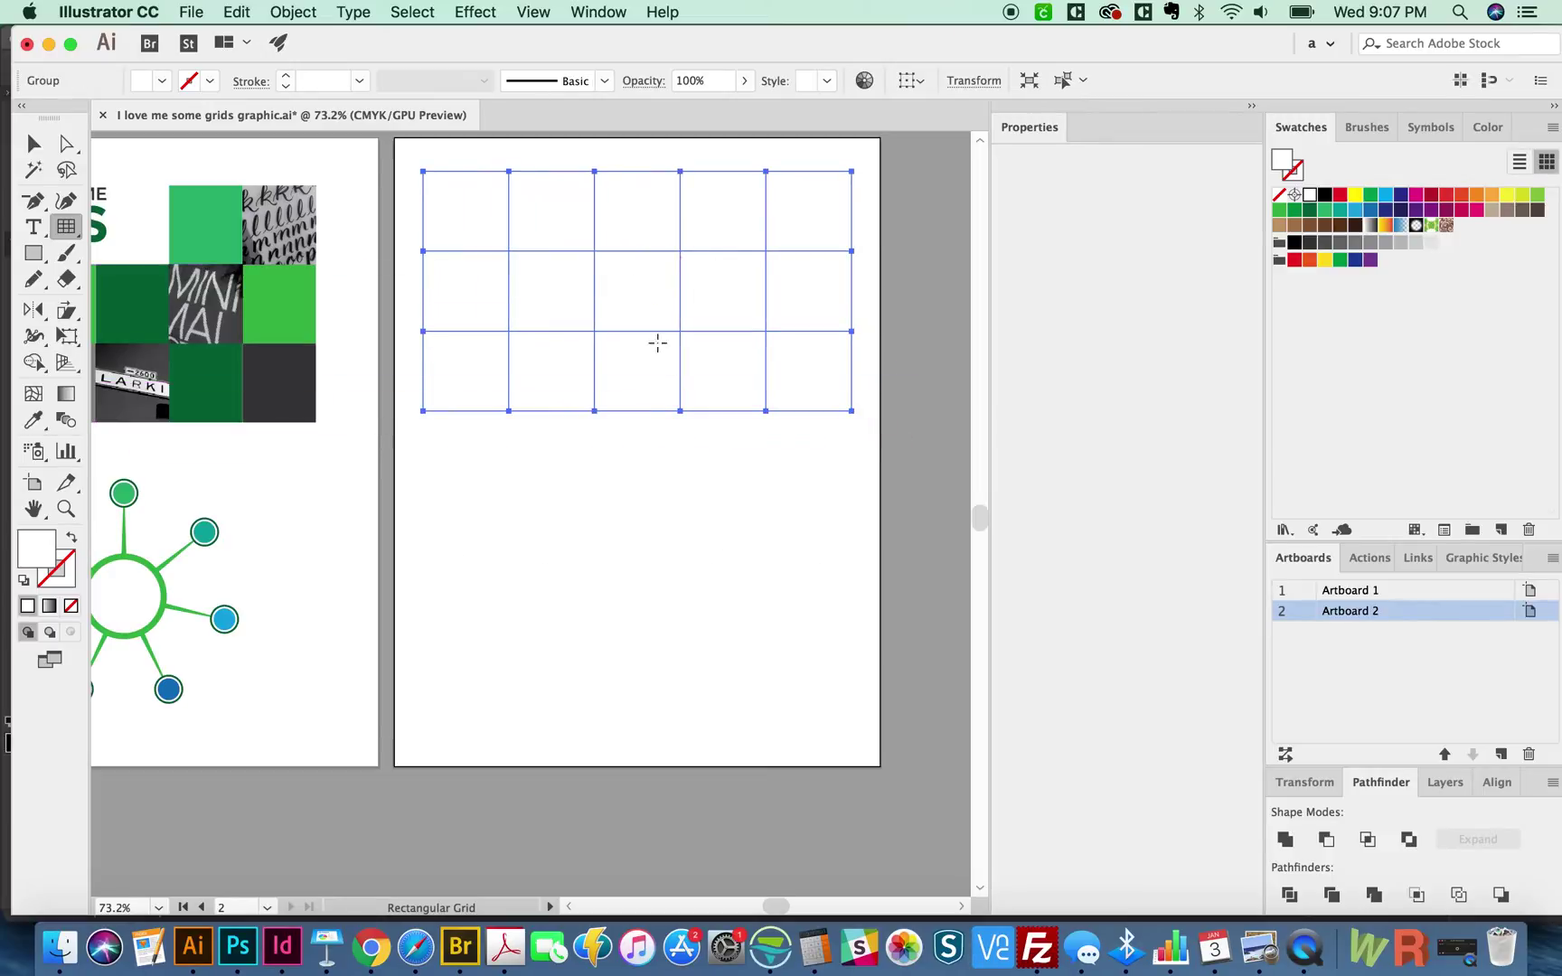
# - Try divider skews of 114% horizontal and 165% vertical in the Rectangular Grid Tool options, and reset both skews to 0%
pyautogui.doubleClick(67, 228)
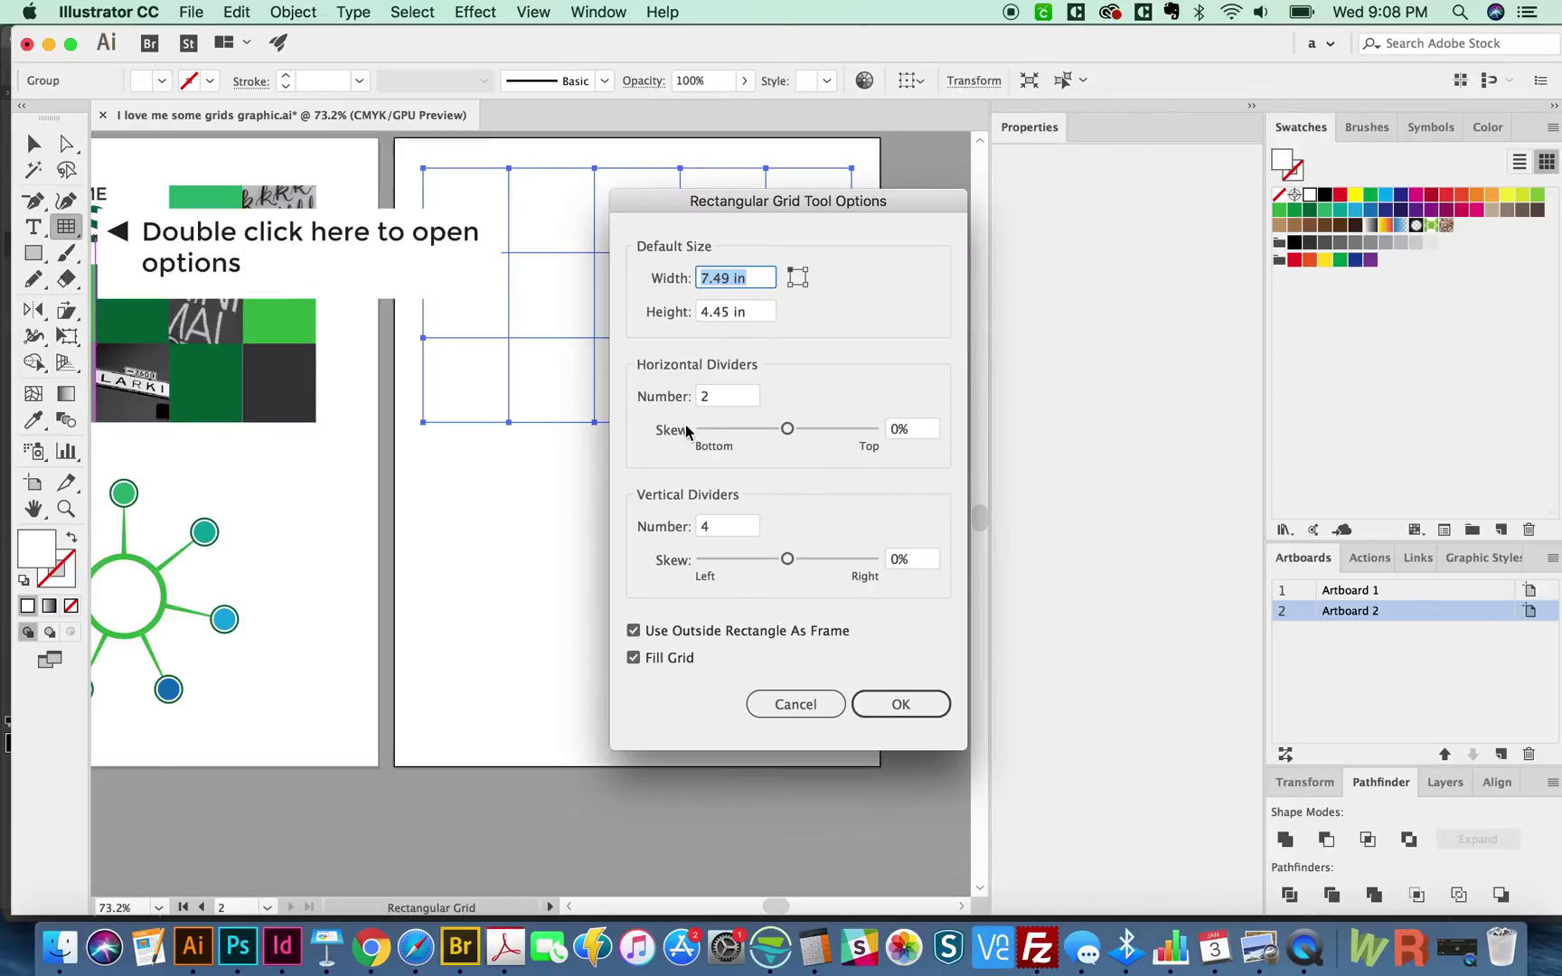
pyautogui.moveTo(788, 428); pyautogui.dragTo(875, 412)
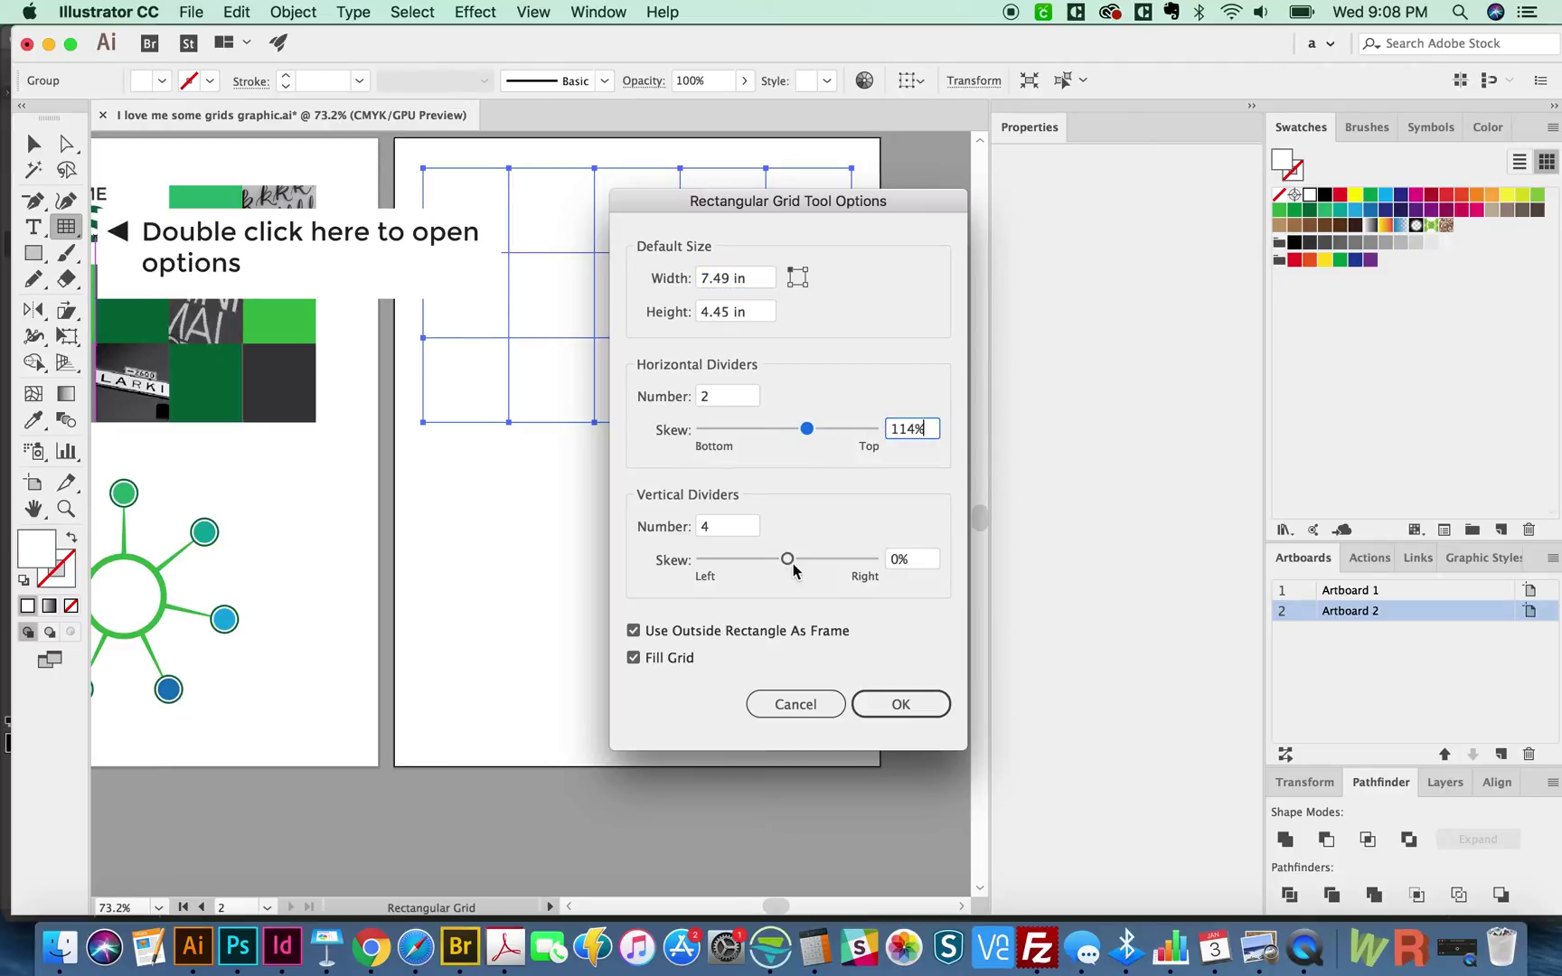
pyautogui.moveTo(788, 560); pyautogui.dragTo(816, 560)
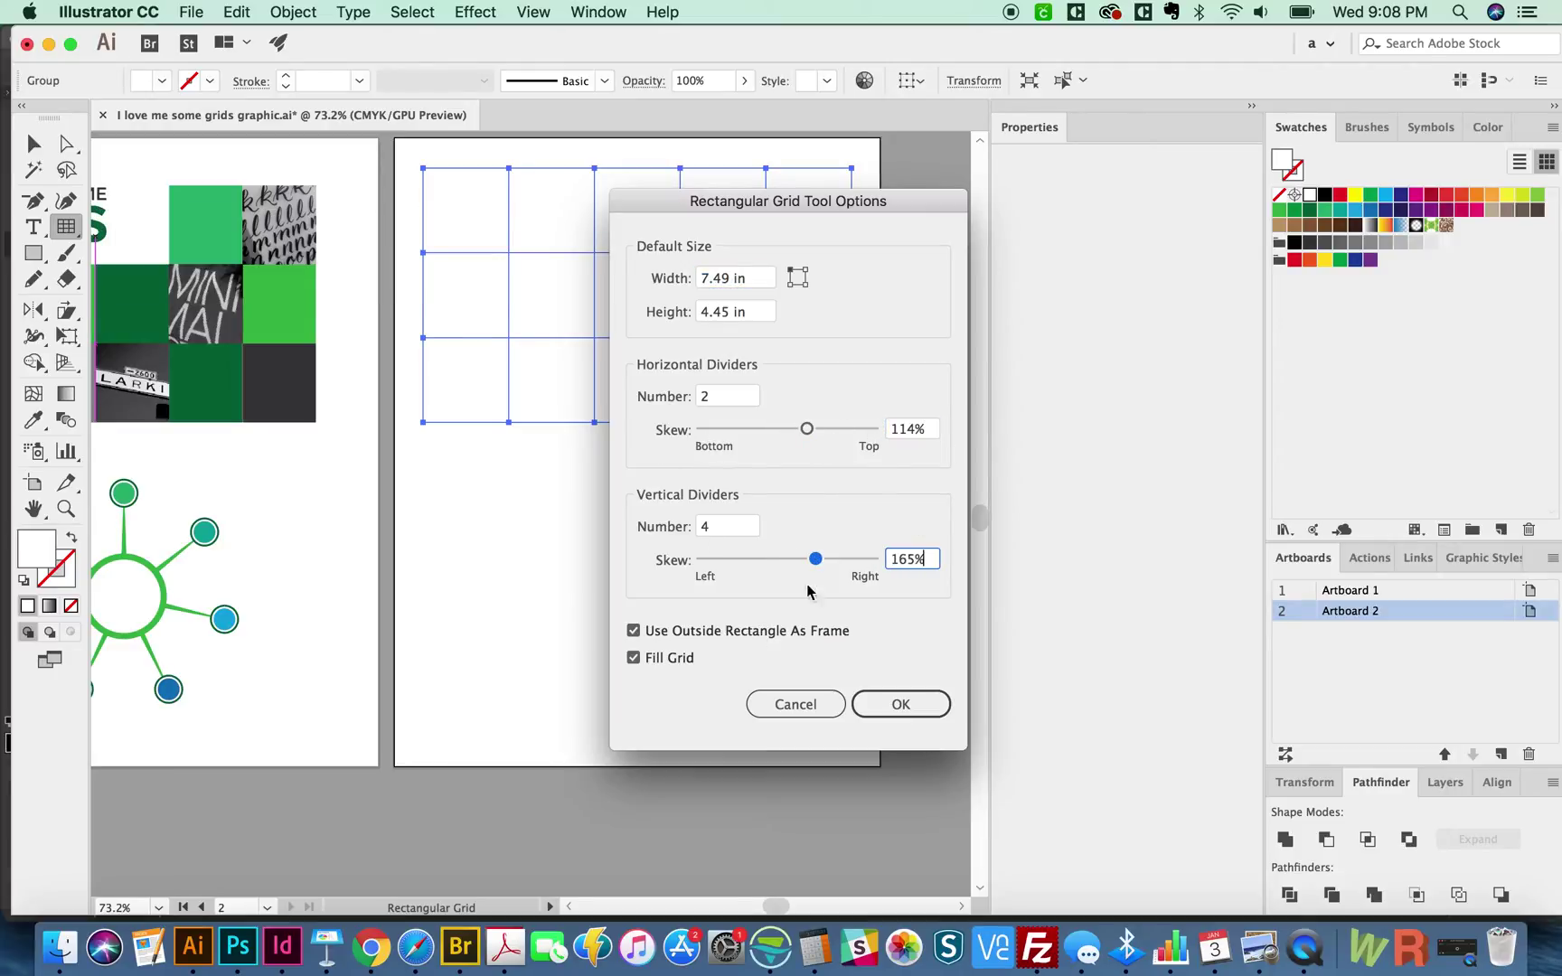
pyautogui.click(928, 432)
pyautogui.write('0')
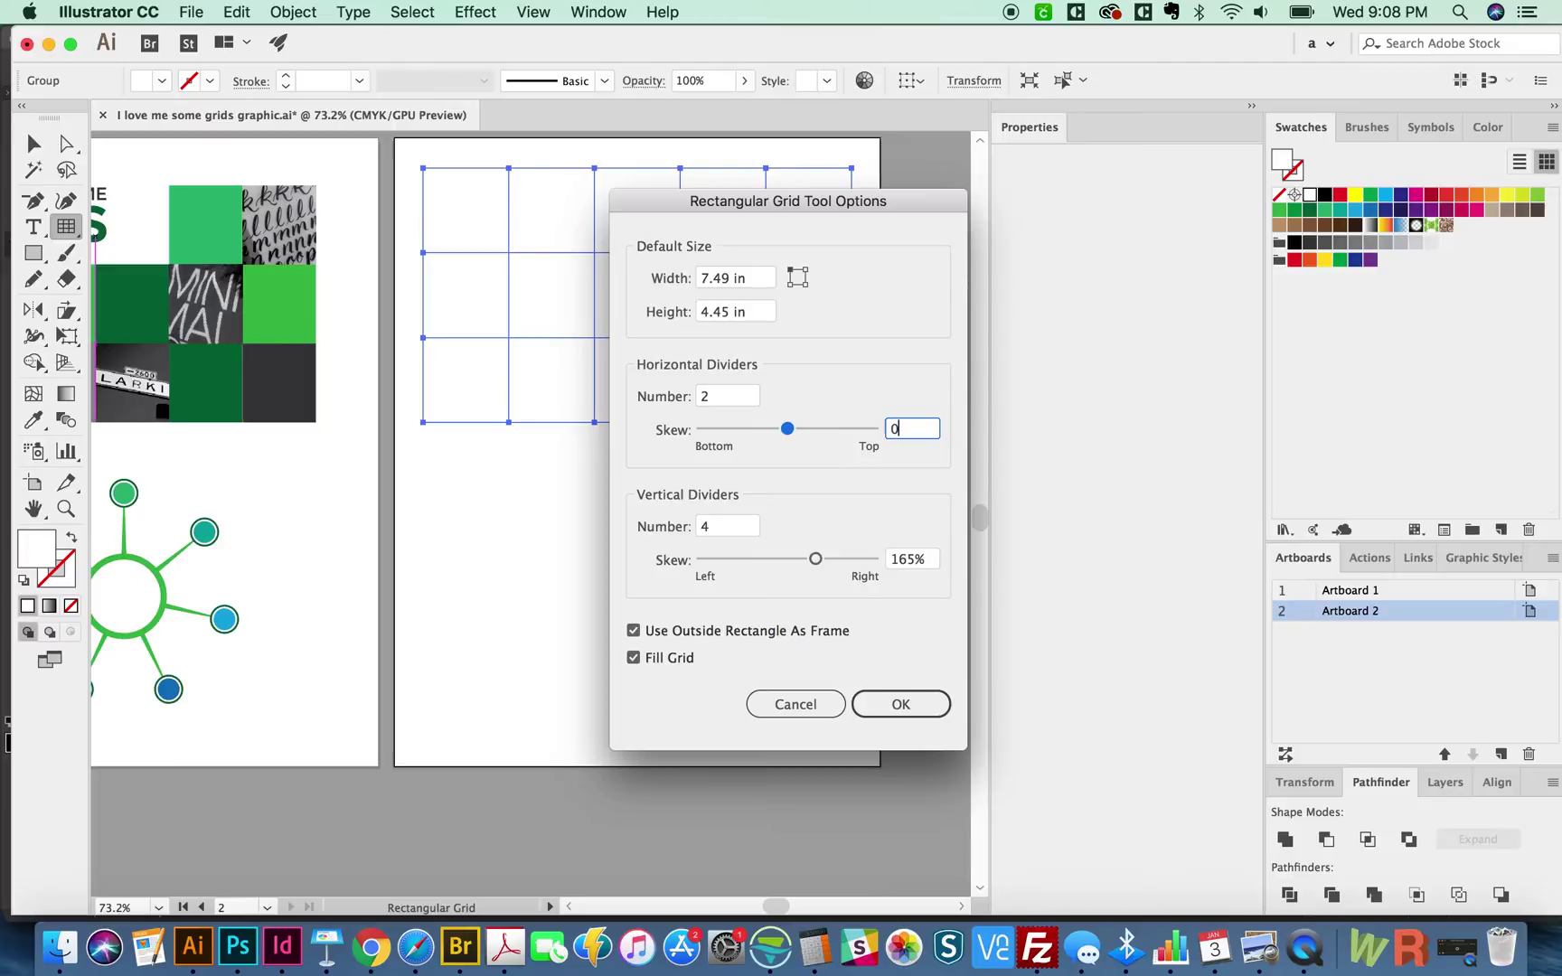
pyautogui.press('Tab')
pyautogui.write('0')
pyautogui.press('Tab')
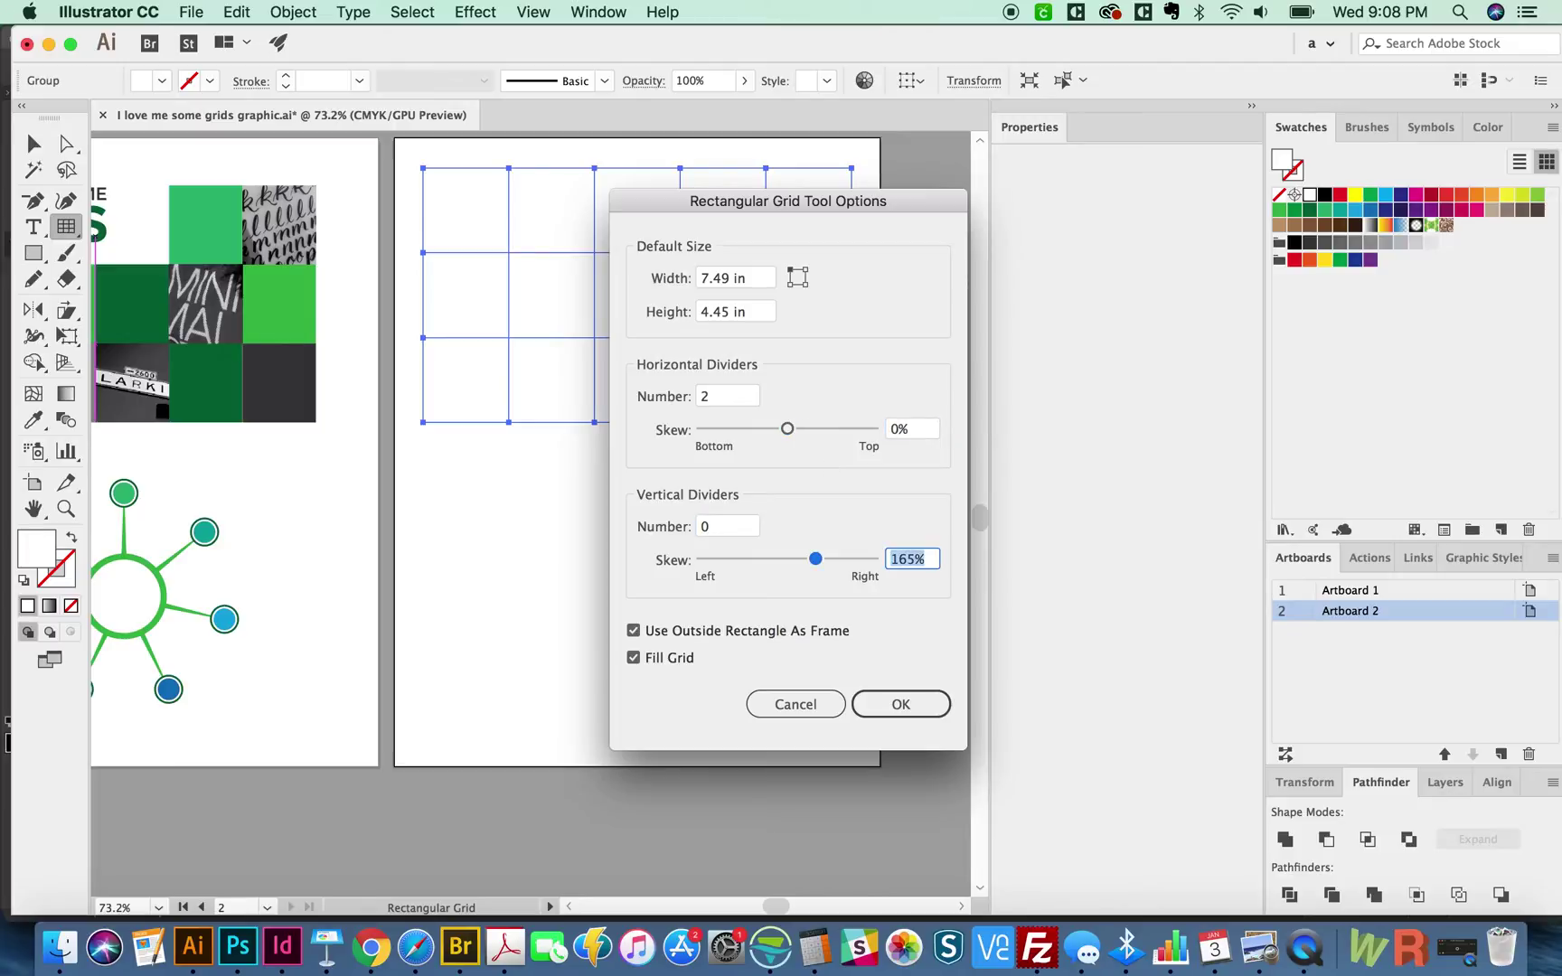
pyautogui.write('0')
pyautogui.click(860, 696)
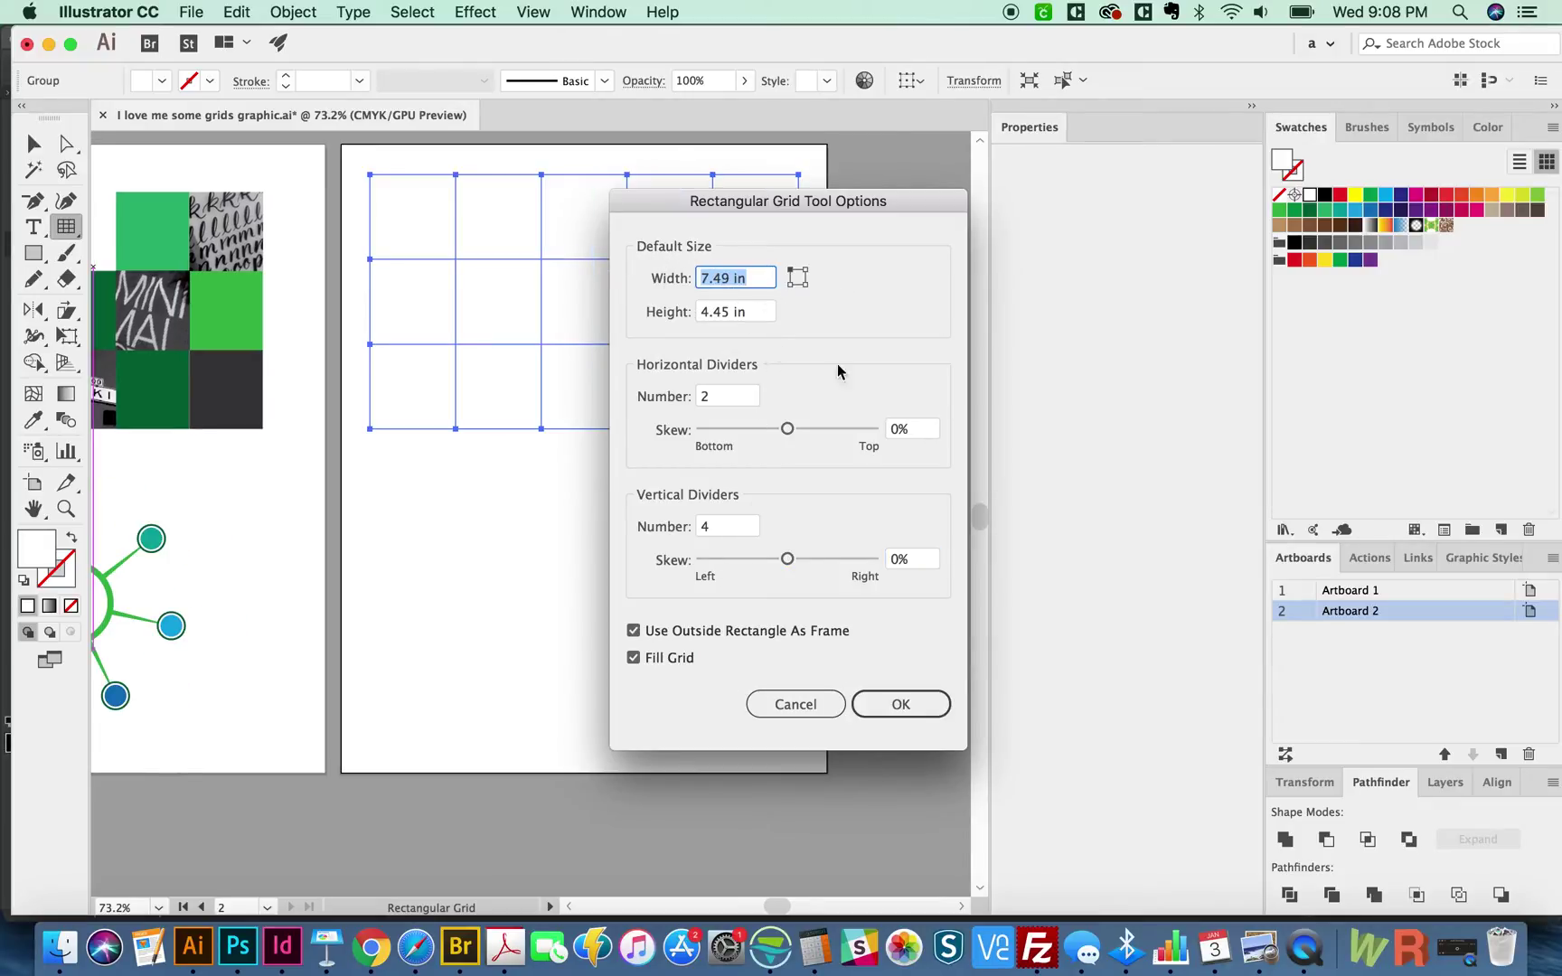
# - Set the grid options to 4 horizontal and 7 vertical dividers and draw a grid about 7.74 by 4.53 in below the first one
pyautogui.doubleClick(710, 397)
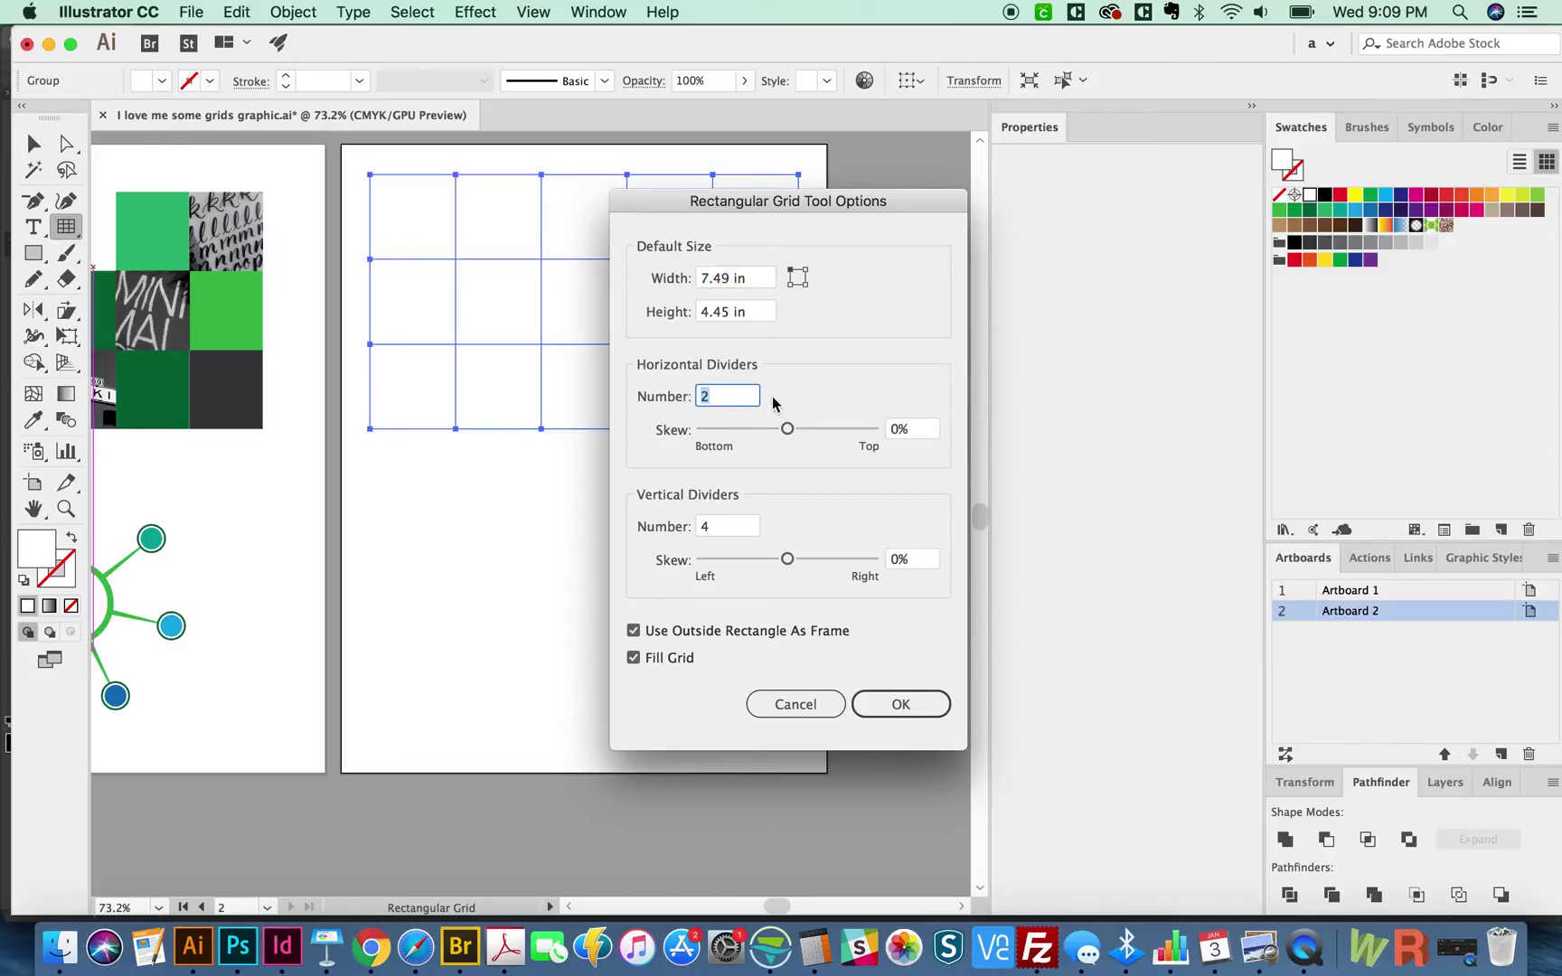
pyautogui.write('4')
pyautogui.doubleClick(729, 539)
pyautogui.write('7')
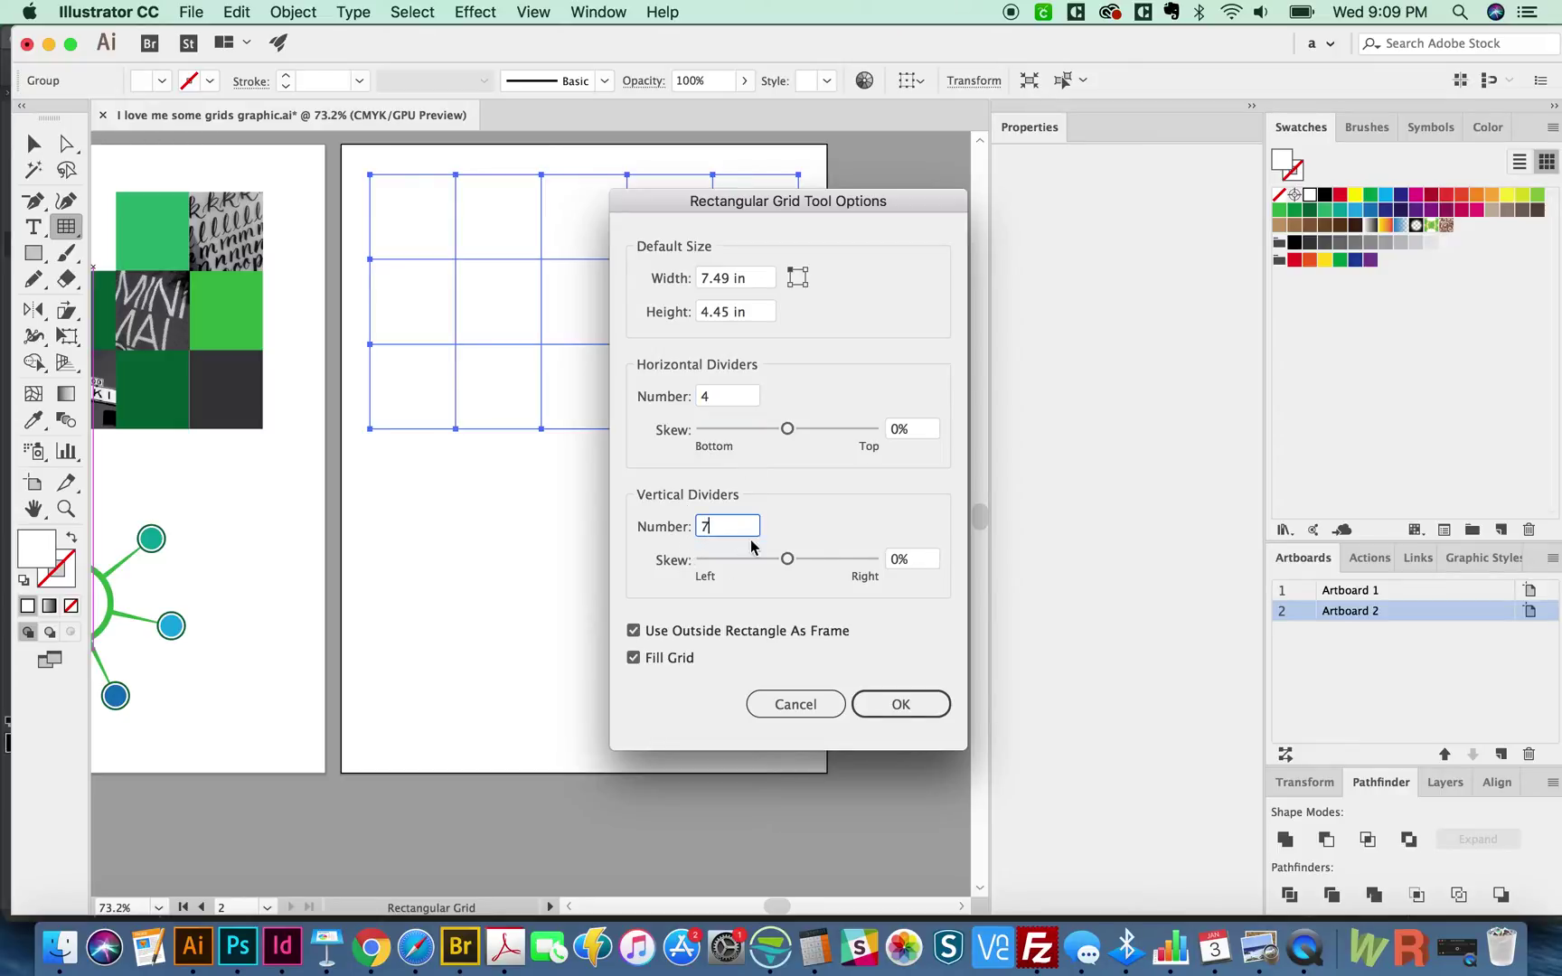
pyautogui.press('Return')
pyautogui.moveTo(370, 463); pyautogui.dragTo(812, 723)
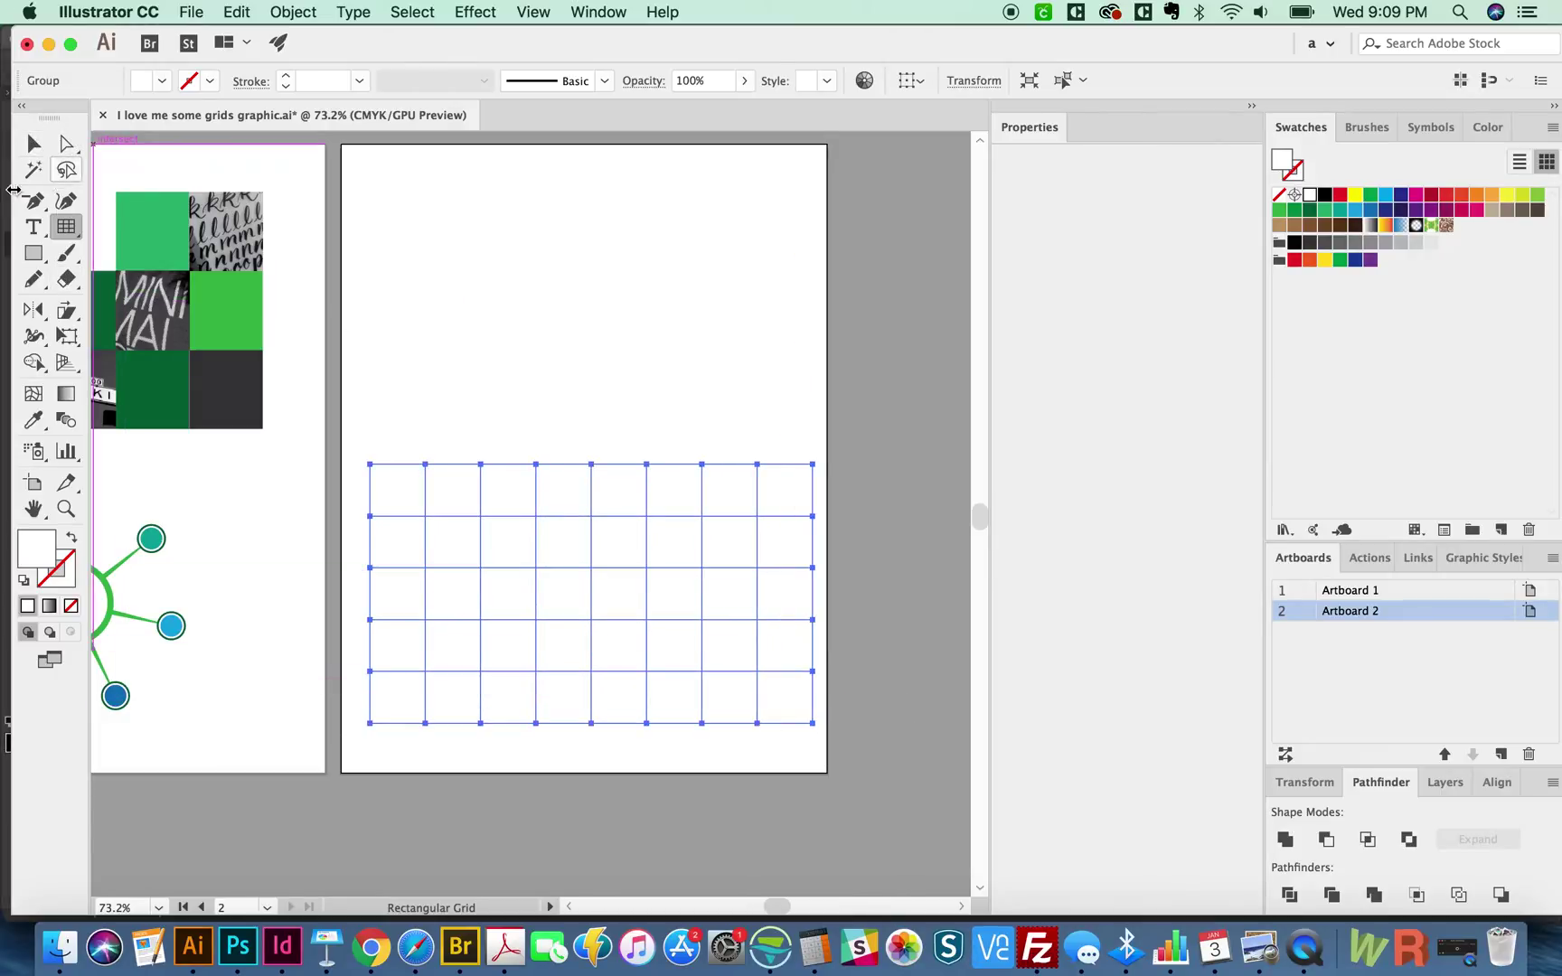
# - Apply the default white fill and 1 pt black stroke to the lower grid and deselect it
pyautogui.click(34, 142)
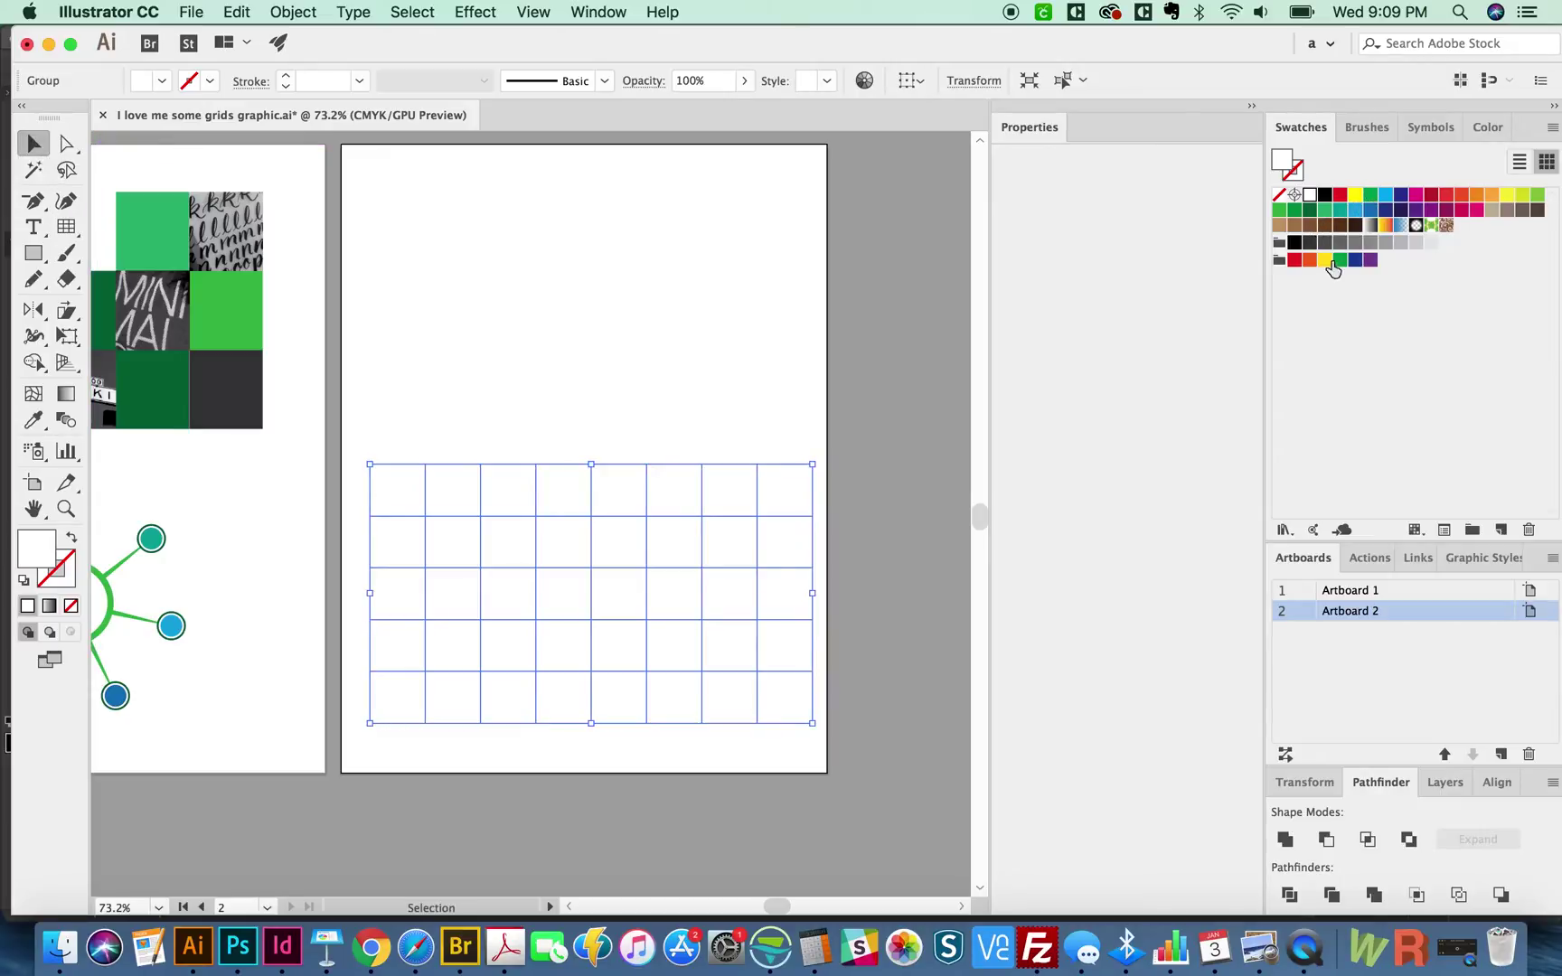
pyautogui.moveTo(821, 427); pyautogui.dragTo(773, 569)
pyautogui.moveTo(792, 651); pyautogui.dragTo(834, 657)
pyautogui.click(794, 700)
pyautogui.moveTo(809, 735); pyautogui.dragTo(816, 760)
pyautogui.moveTo(576, 701)
pyautogui.mouseDown()
pyautogui.moveTo(631, 677)
pyautogui.moveTo(576, 730)
pyautogui.mouseUp()
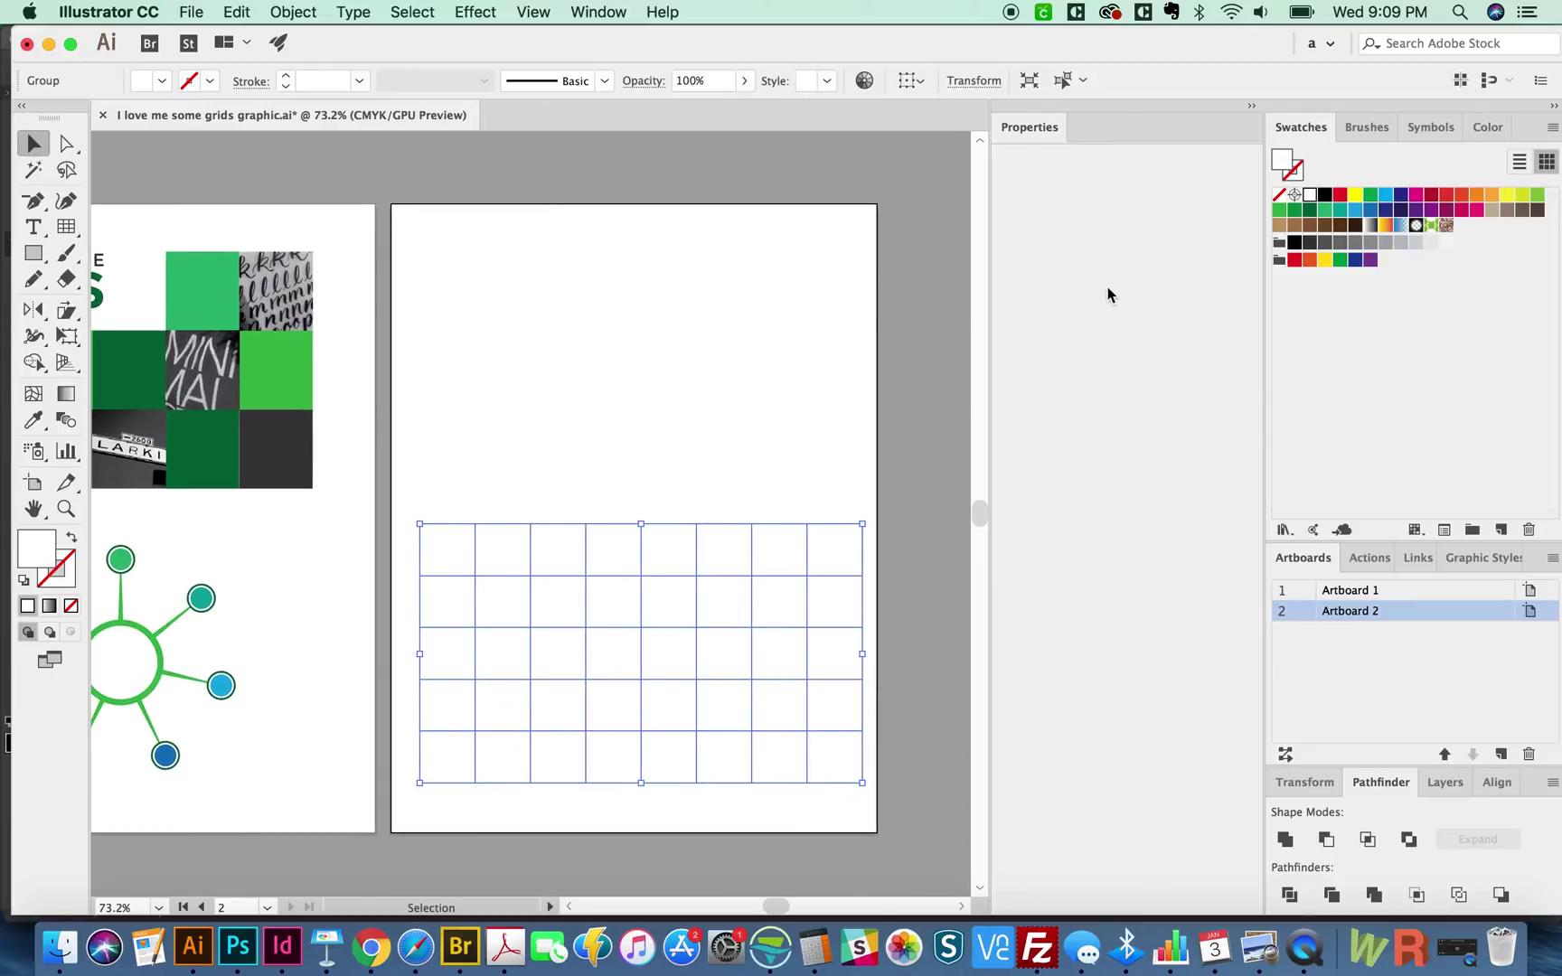
pyautogui.press('d')
pyautogui.press('z')
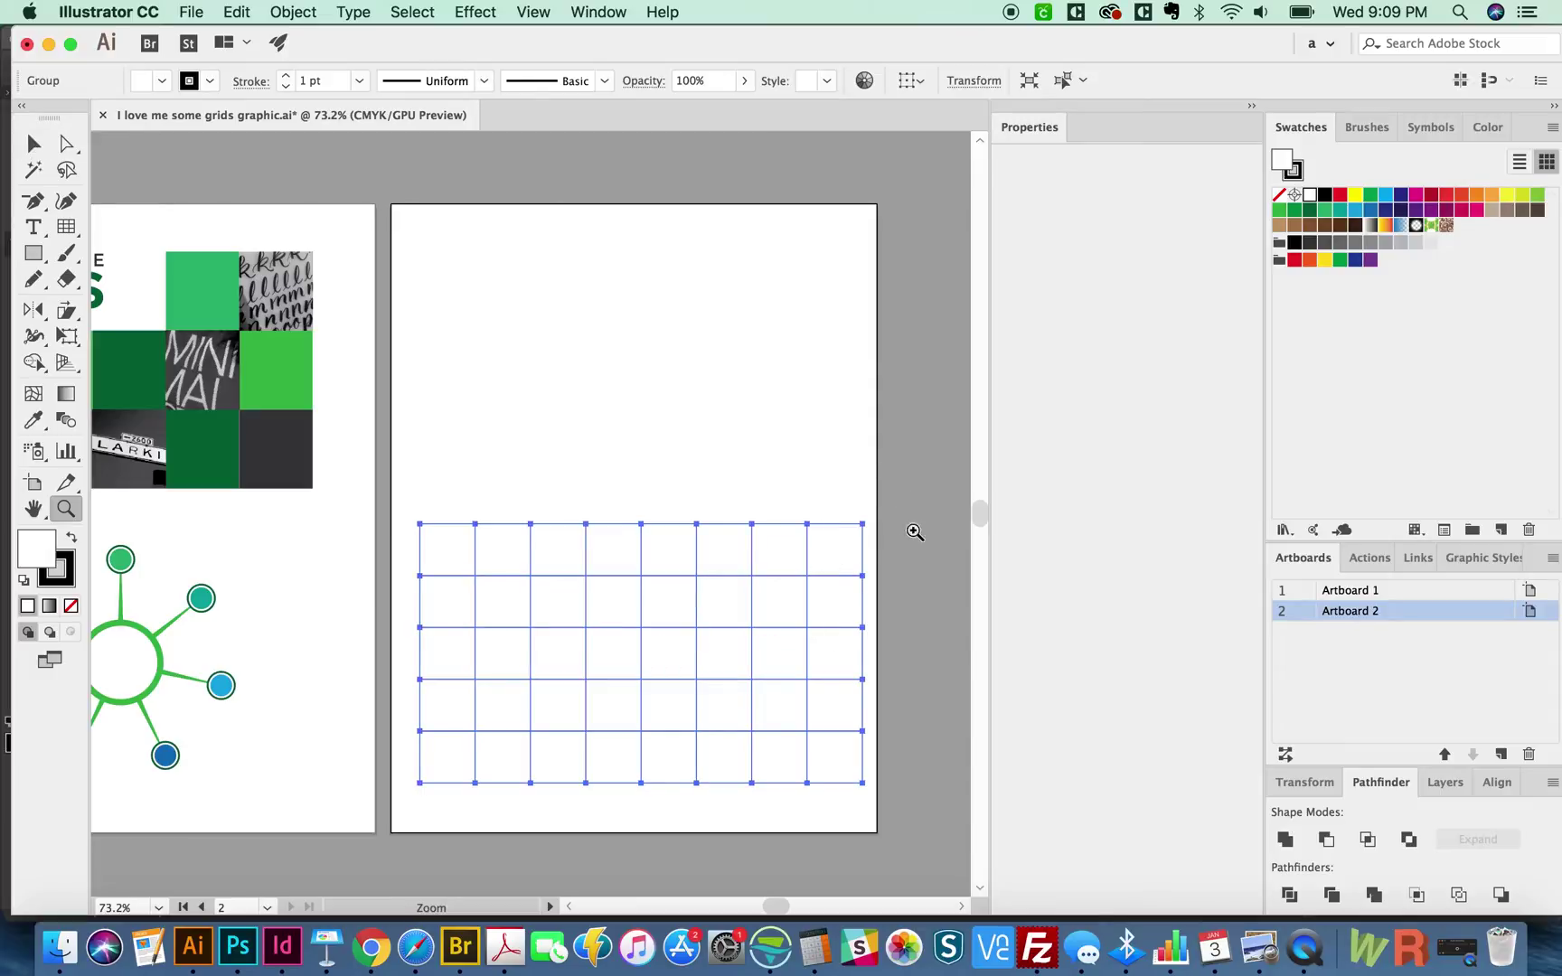
pyautogui.press('super+shift+a')
# - Give the upper grid a light blue fill and a 3 pt black stroke
pyautogui.moveTo(586, 751); pyautogui.dragTo(623, 787)
pyautogui.press('v')
pyautogui.click(548, 491)
pyautogui.moveTo(516, 592); pyautogui.dragTo(589, 697)
pyautogui.press('space')
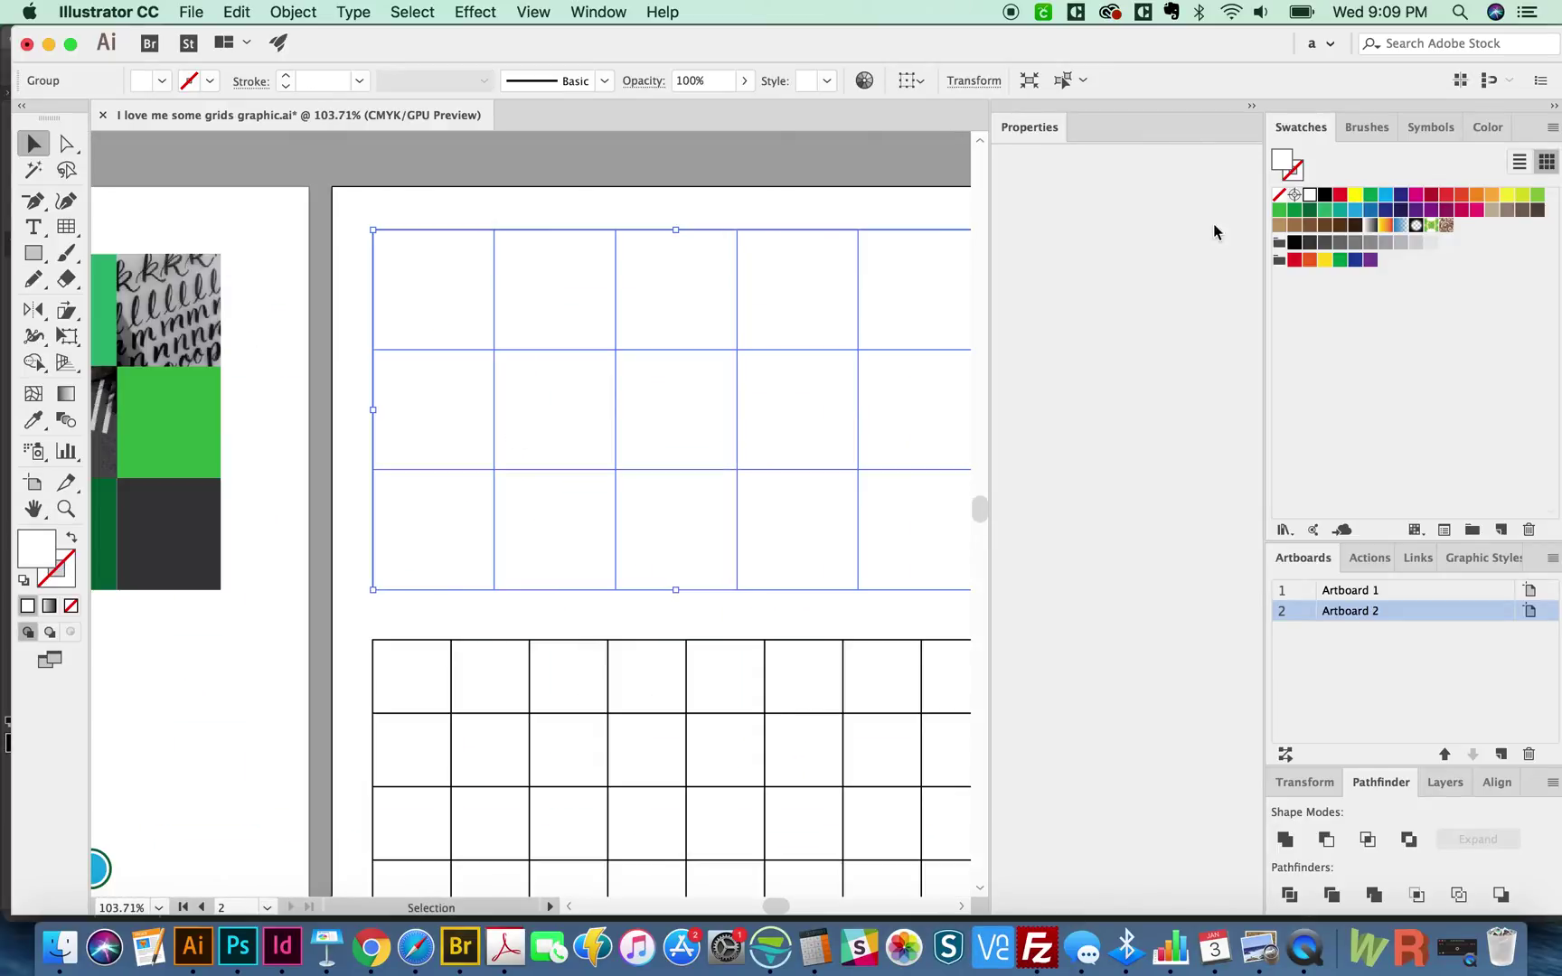
pyautogui.click(1354, 211)
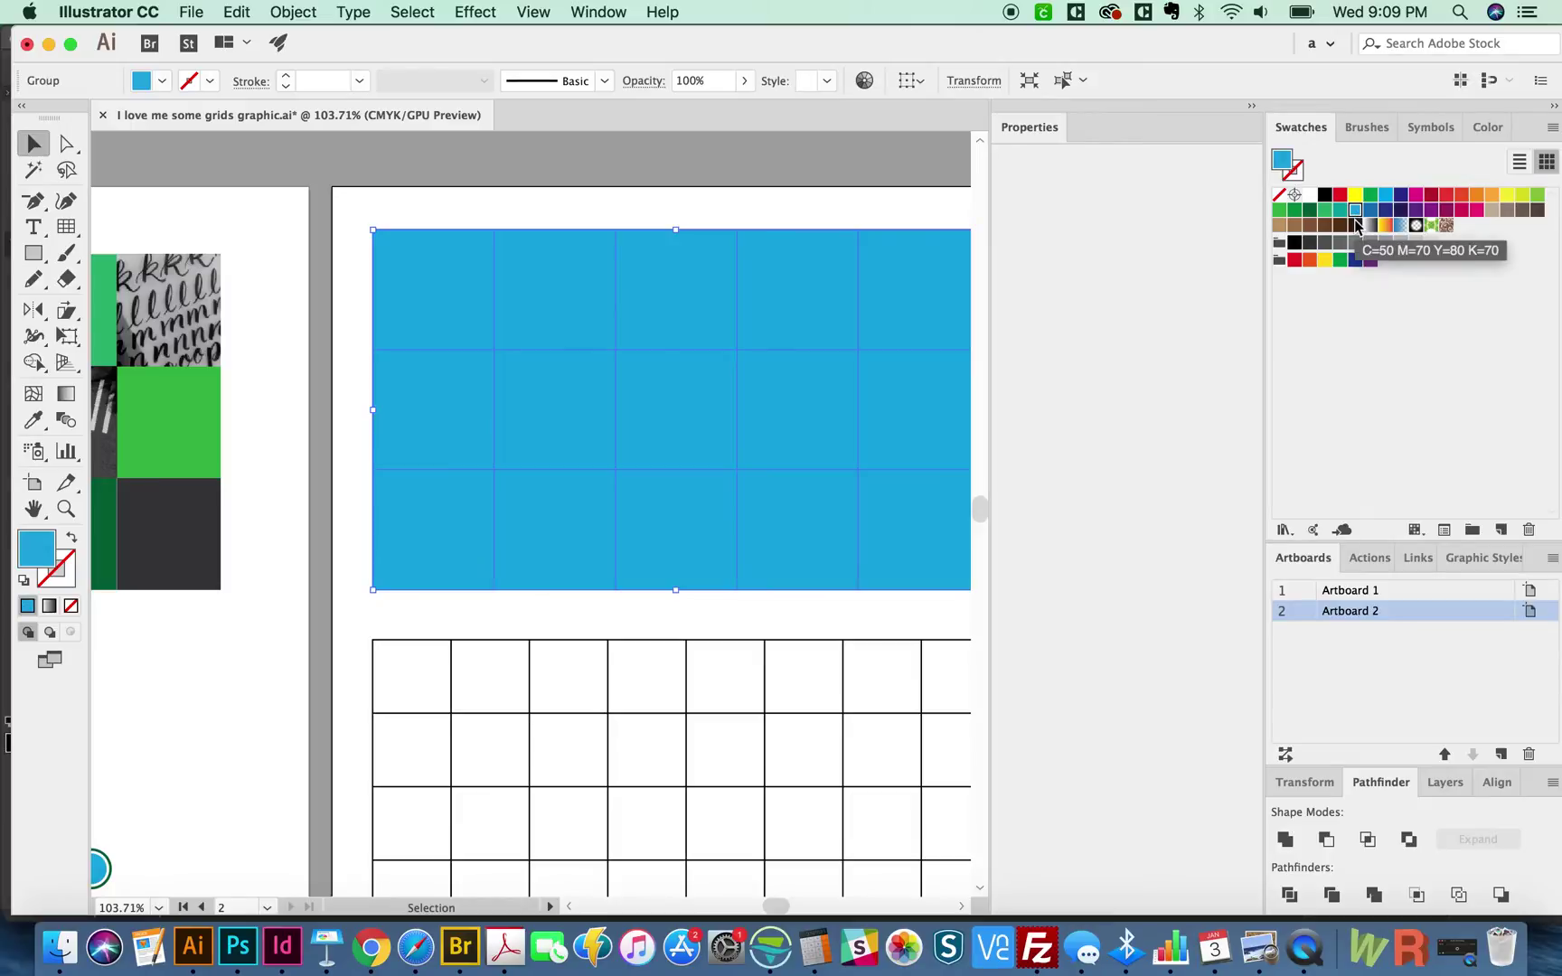
pyautogui.press('x')
pyautogui.click(1324, 194)
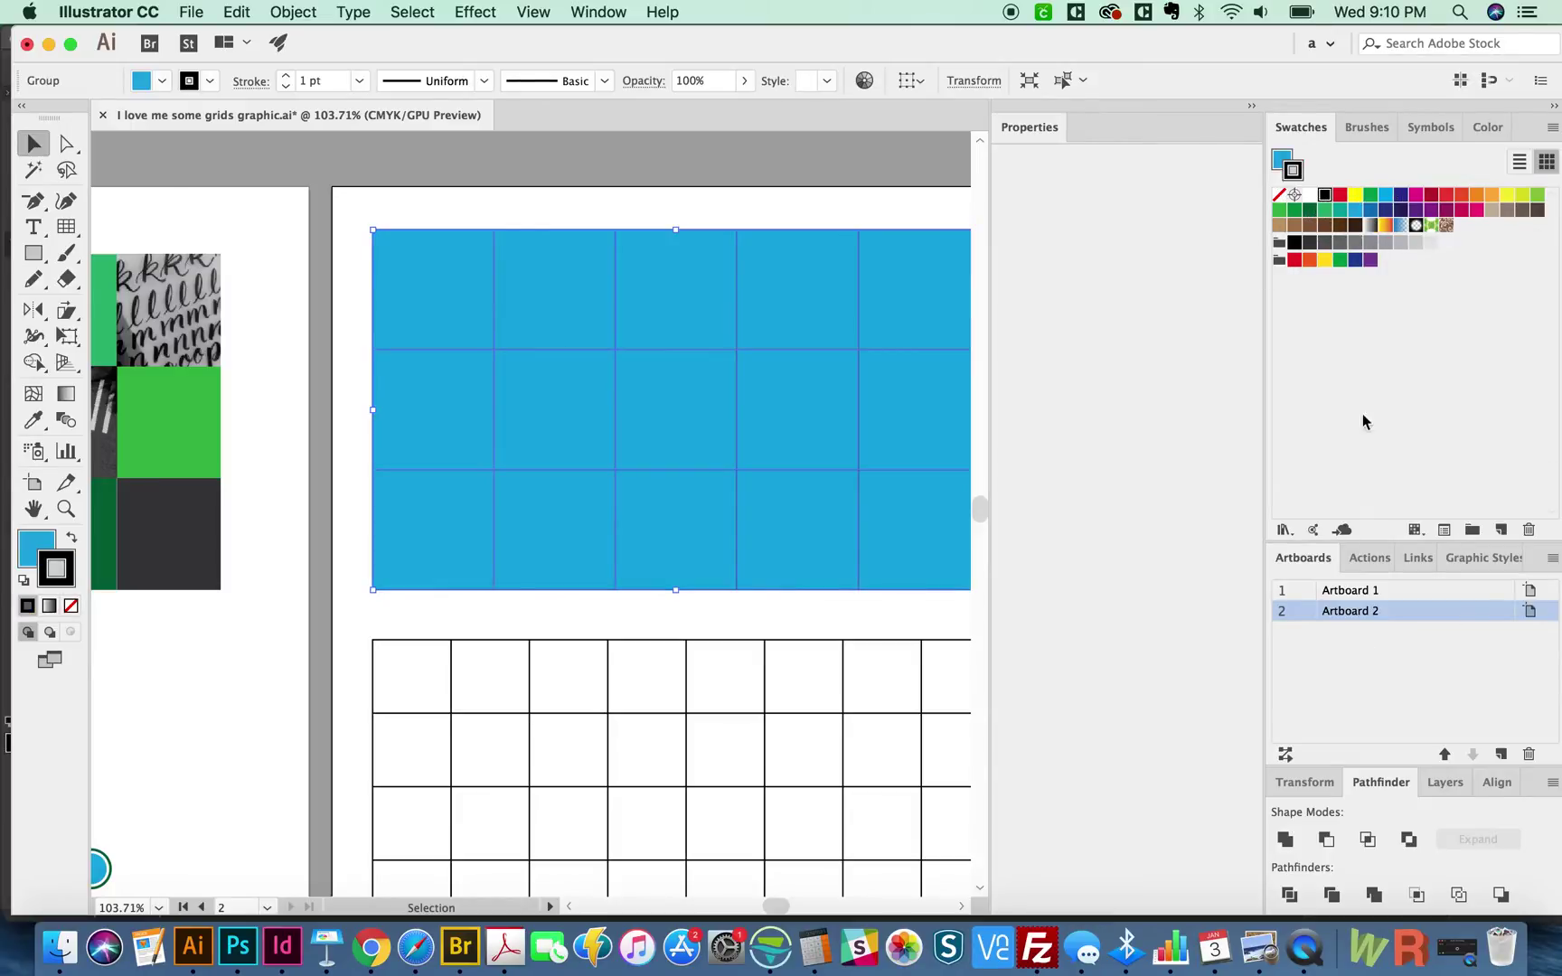
pyautogui.click(599, 12)
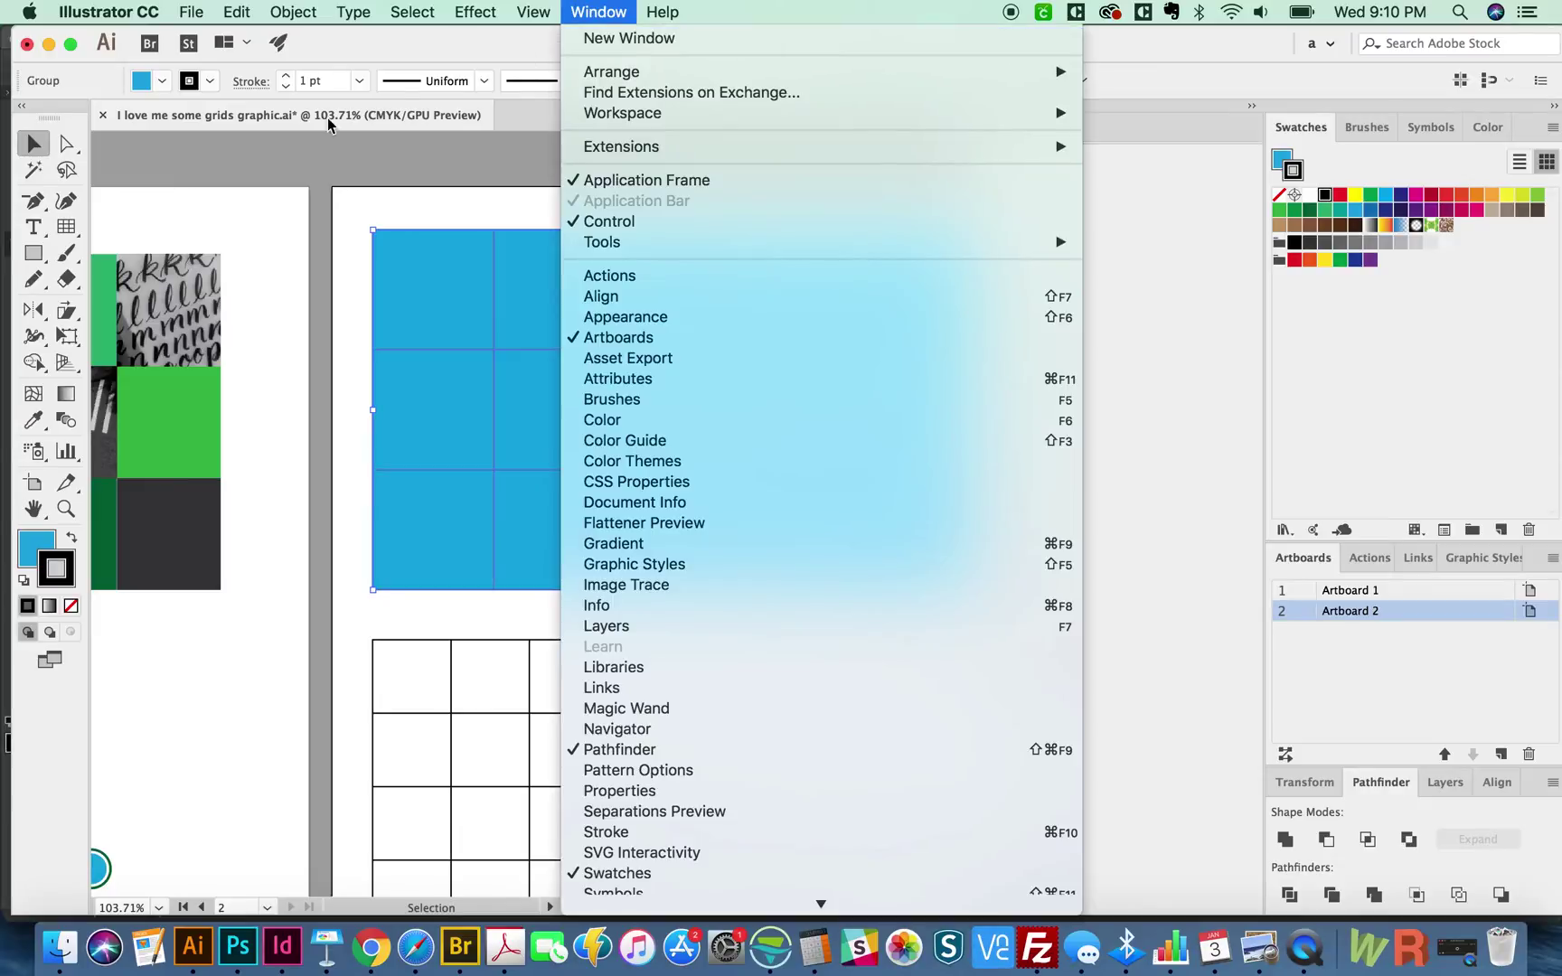
pyautogui.click(286, 79)
pyautogui.click(286, 76)
pyautogui.click(285, 76)
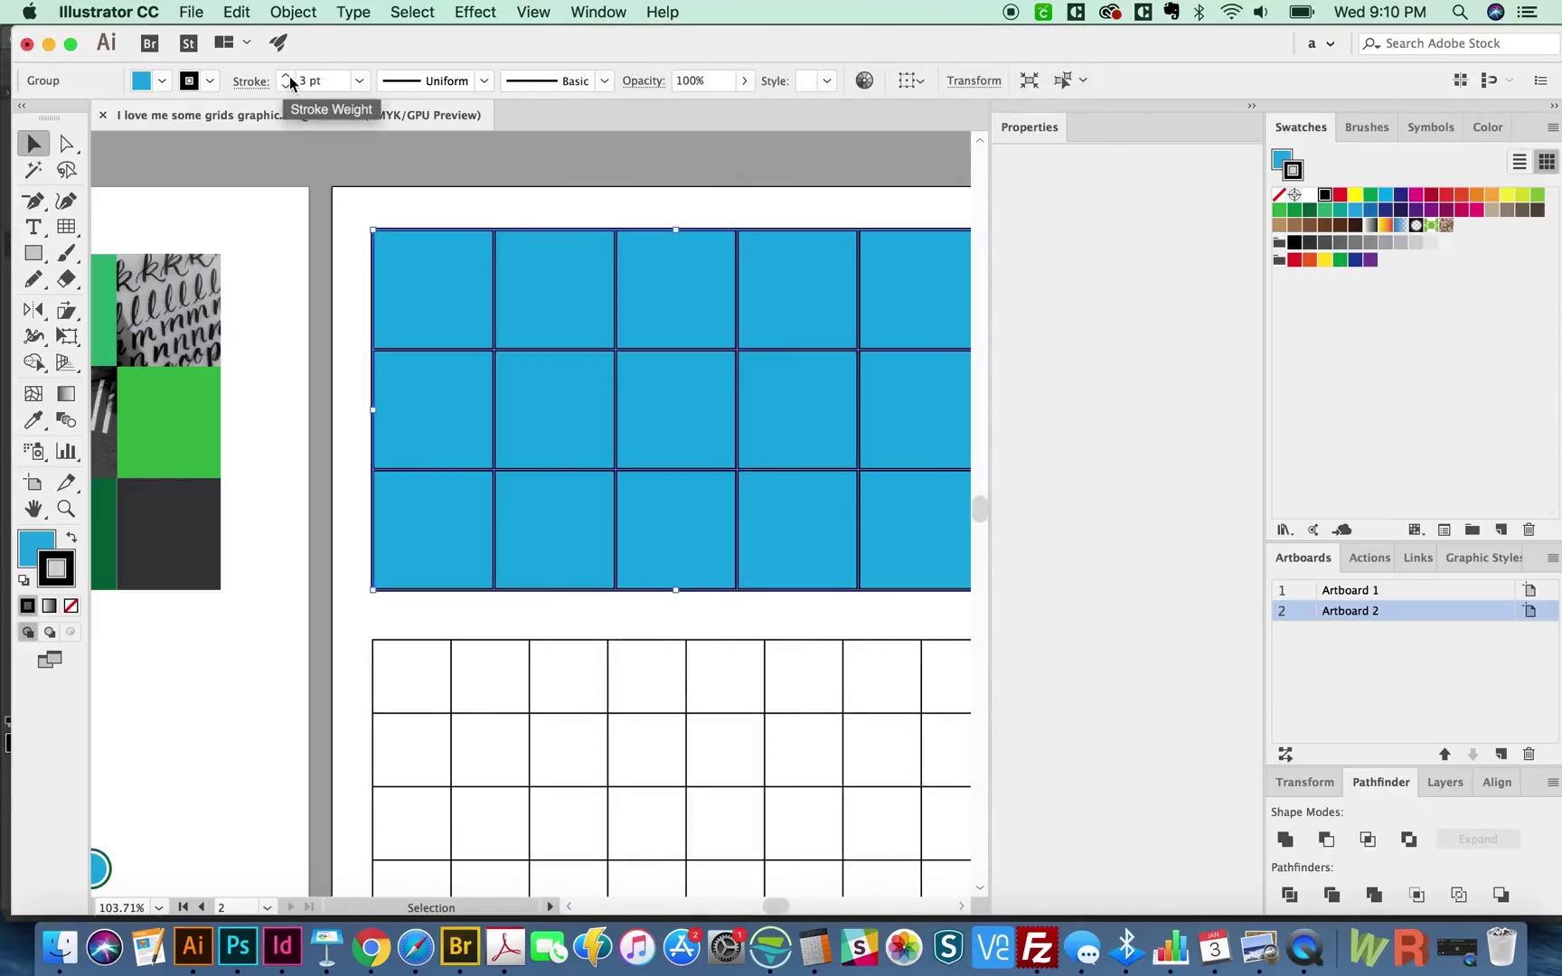
# - Move the upper grid's blue background rectangle away from its divider lines using Direct Selection
pyautogui.press('super+shift+a')
pyautogui.moveTo(731, 418); pyautogui.dragTo(680, 412)
pyautogui.press('a')
pyautogui.moveTo(604, 306); pyautogui.dragTo(507, 330)
pyautogui.moveTo(594, 289); pyautogui.dragTo(654, 337)
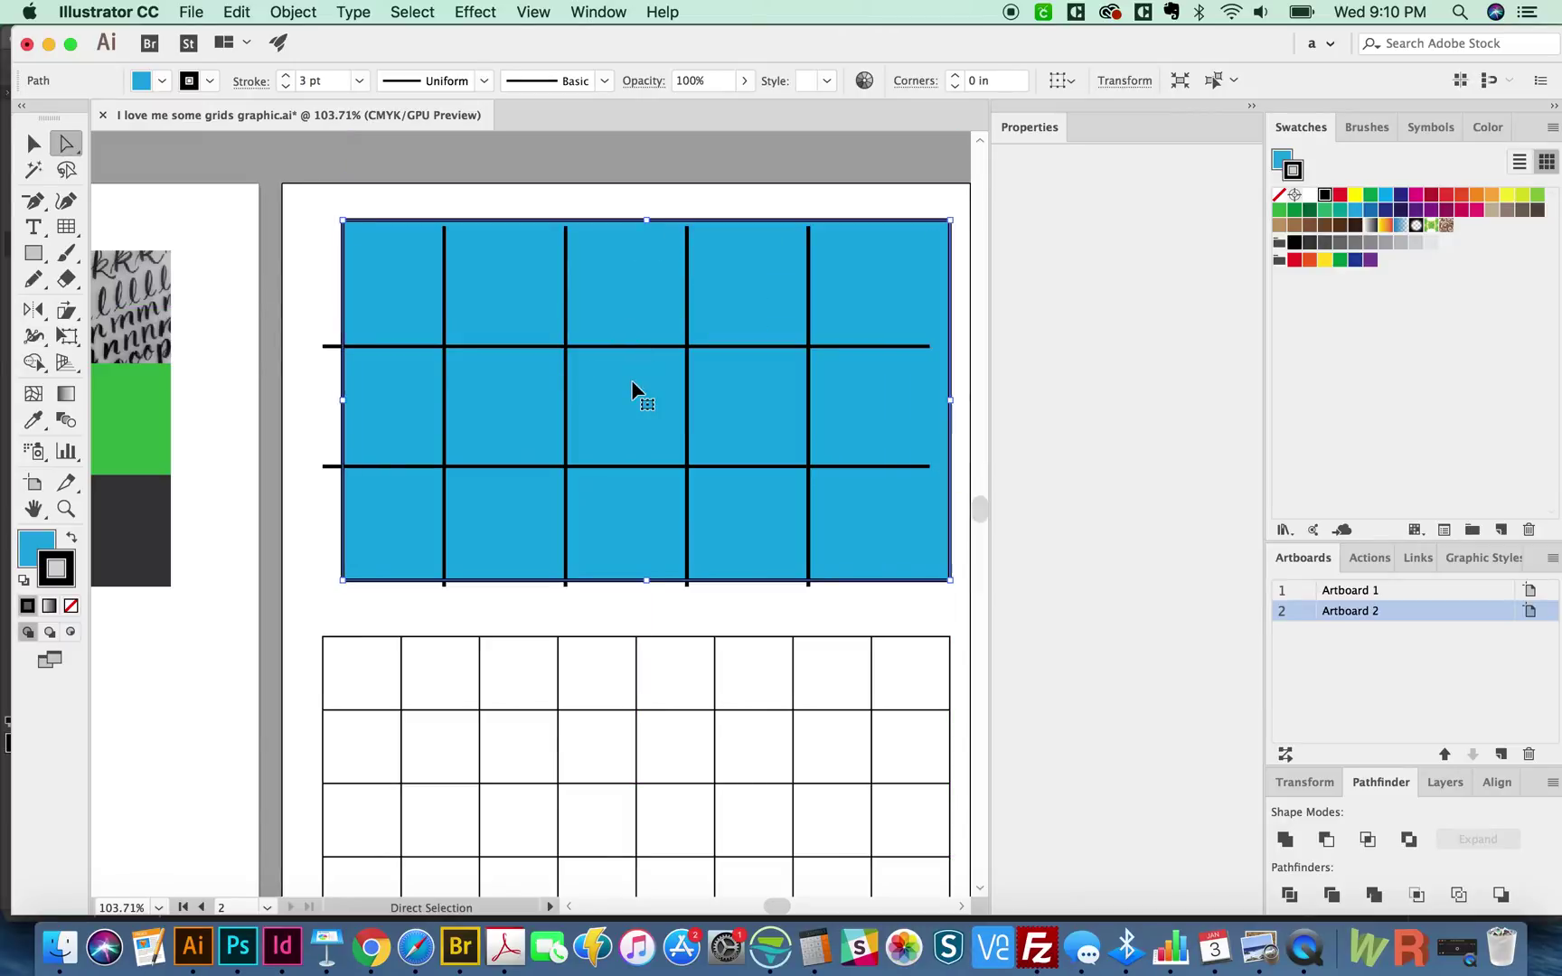
pyautogui.press('super+z')
pyautogui.press('super+z')
pyautogui.press('super+z')
pyautogui.moveTo(391, 647); pyautogui.dragTo(836, 511)
pyautogui.scroll(5, 339, 285)
pyautogui.hscroll(10, 339, 285)
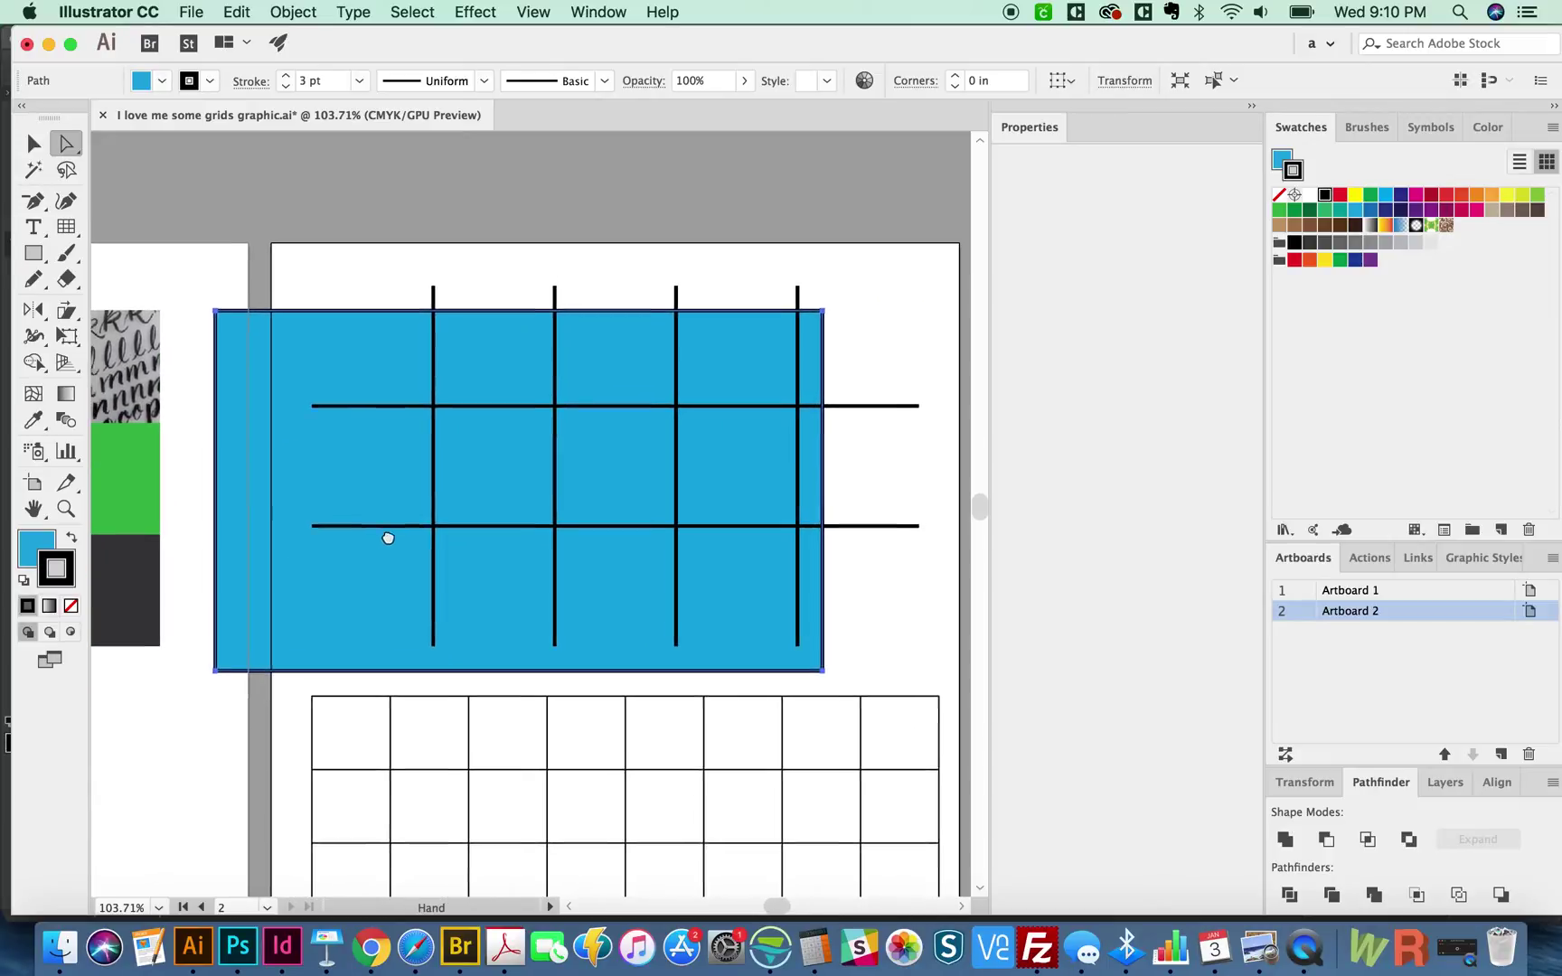
# - Select both grids on the second artboard, including the displaced rectangle, and delete them
pyautogui.press('super+minus')
pyautogui.press('v')
pyautogui.scroll(-3, 737, 412)
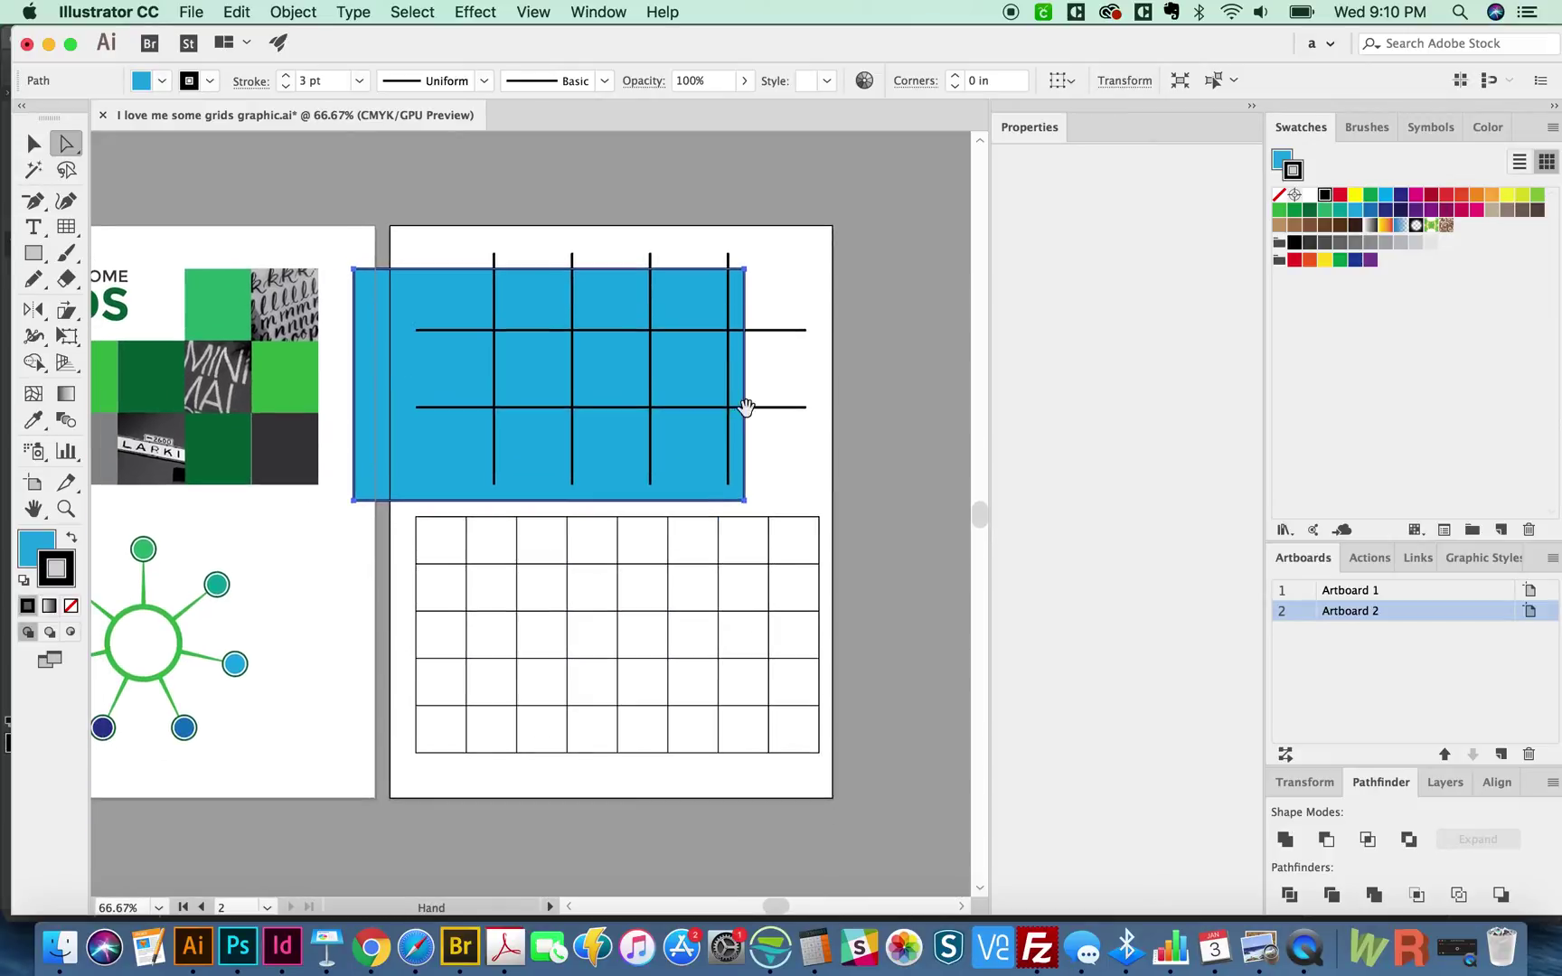
pyautogui.moveTo(853, 259); pyautogui.dragTo(403, 813)
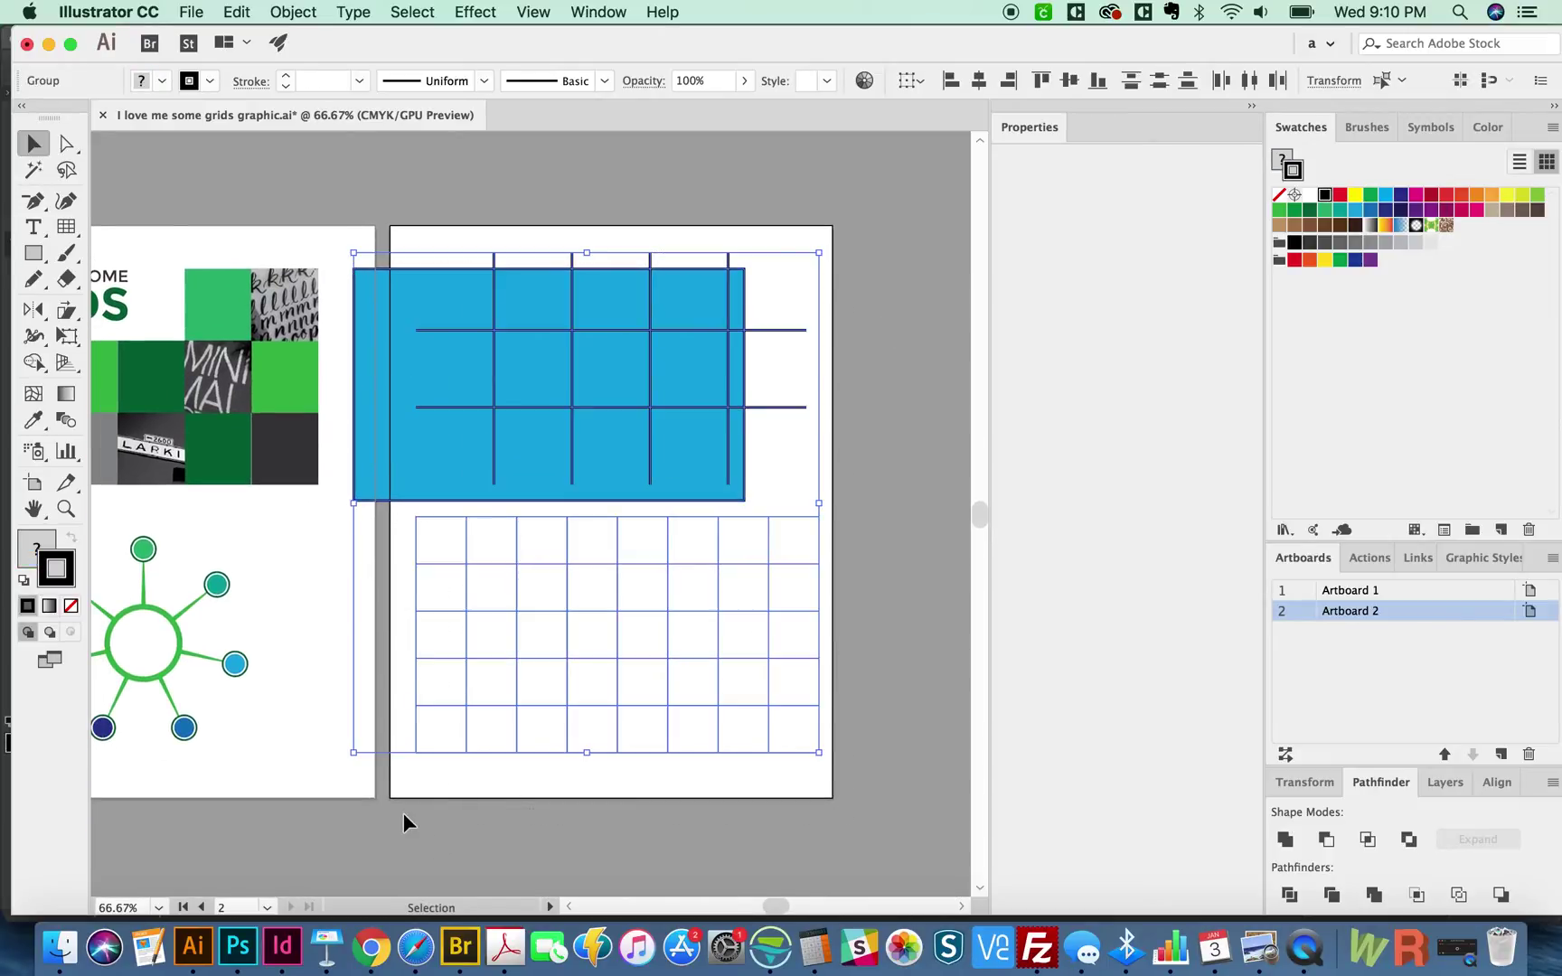
pyautogui.press('Delete')
# - Set the Rectangular Grid Tool to 2 horizontal and 4 vertical dividers with the outside rectangle as frame
pyautogui.hscroll(-5, 854, 373)
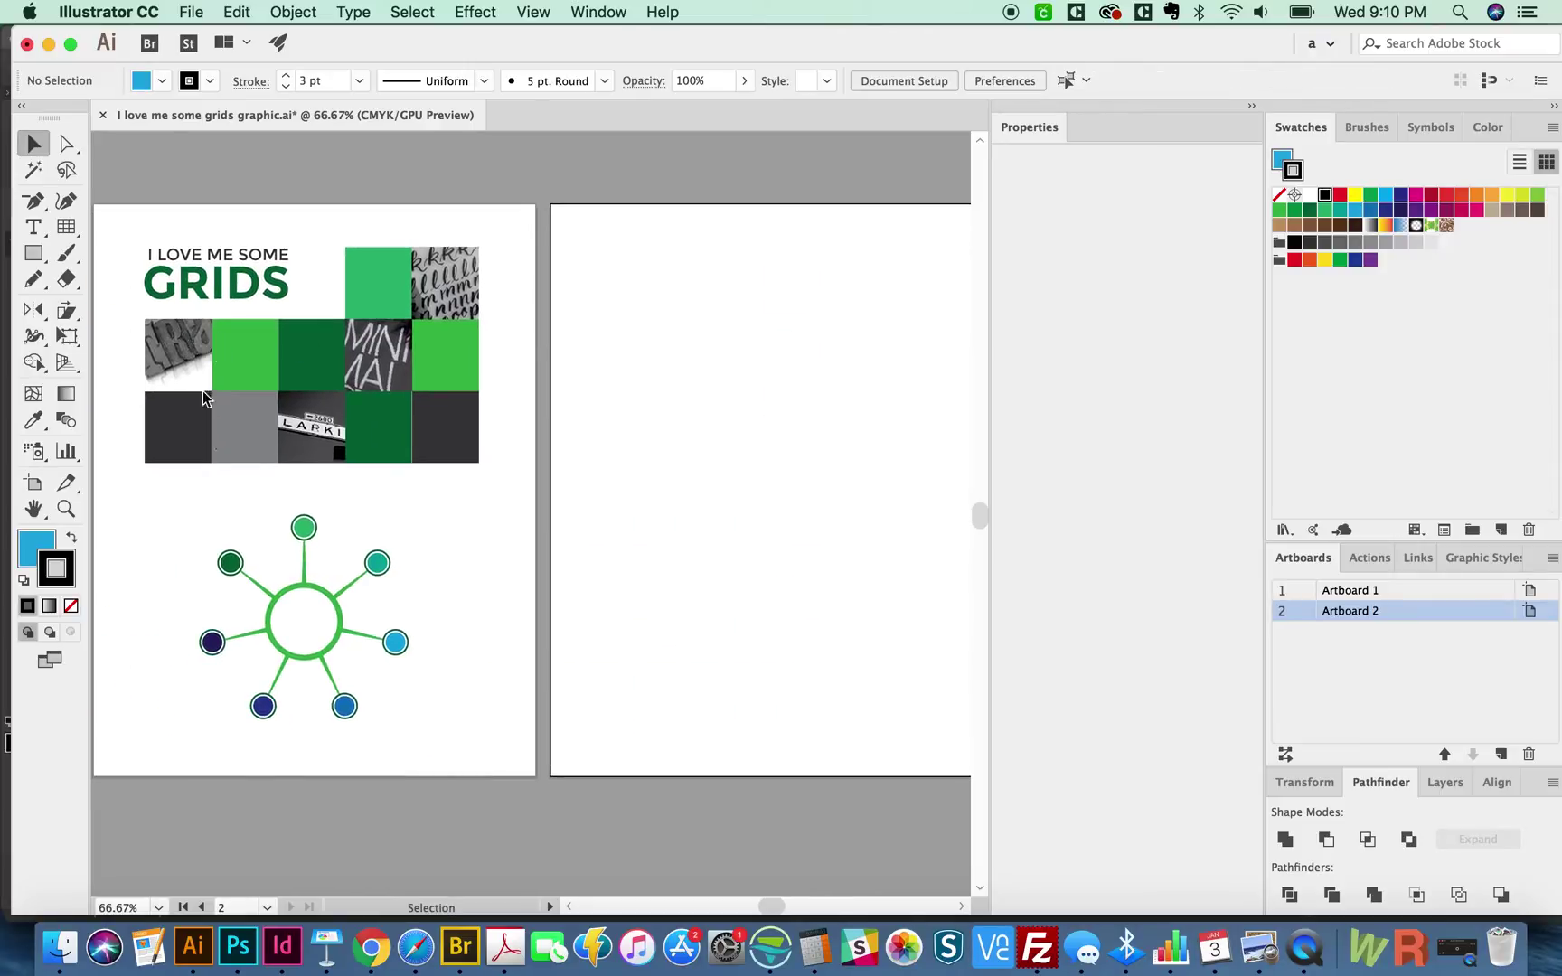
pyautogui.doubleClick(66, 227)
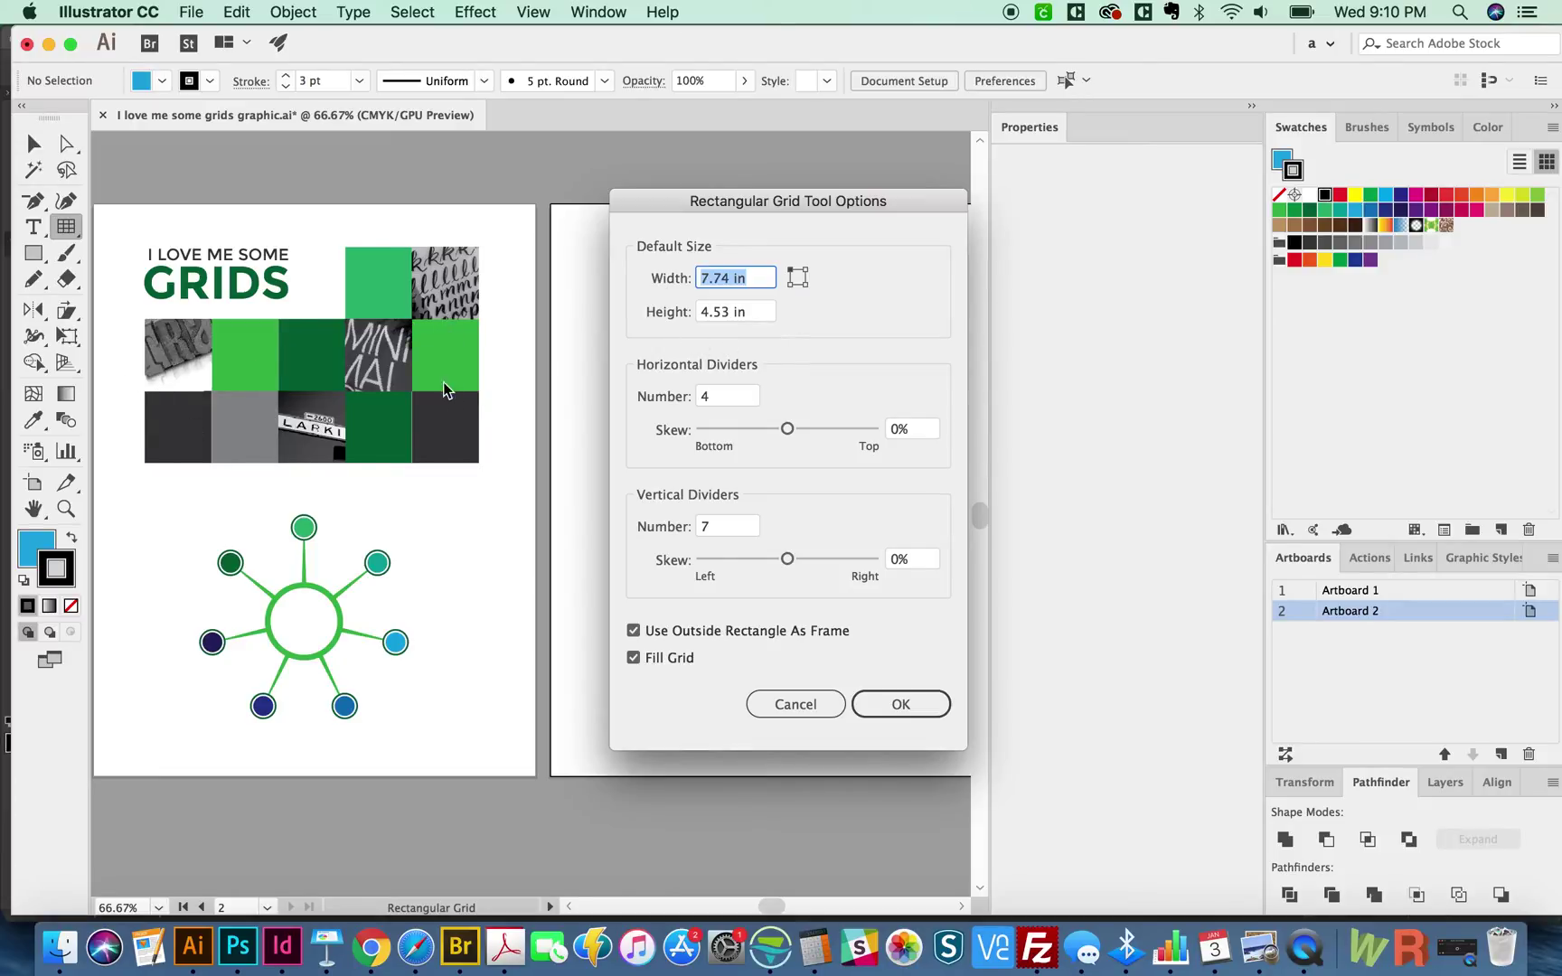
pyautogui.doubleClick(713, 396)
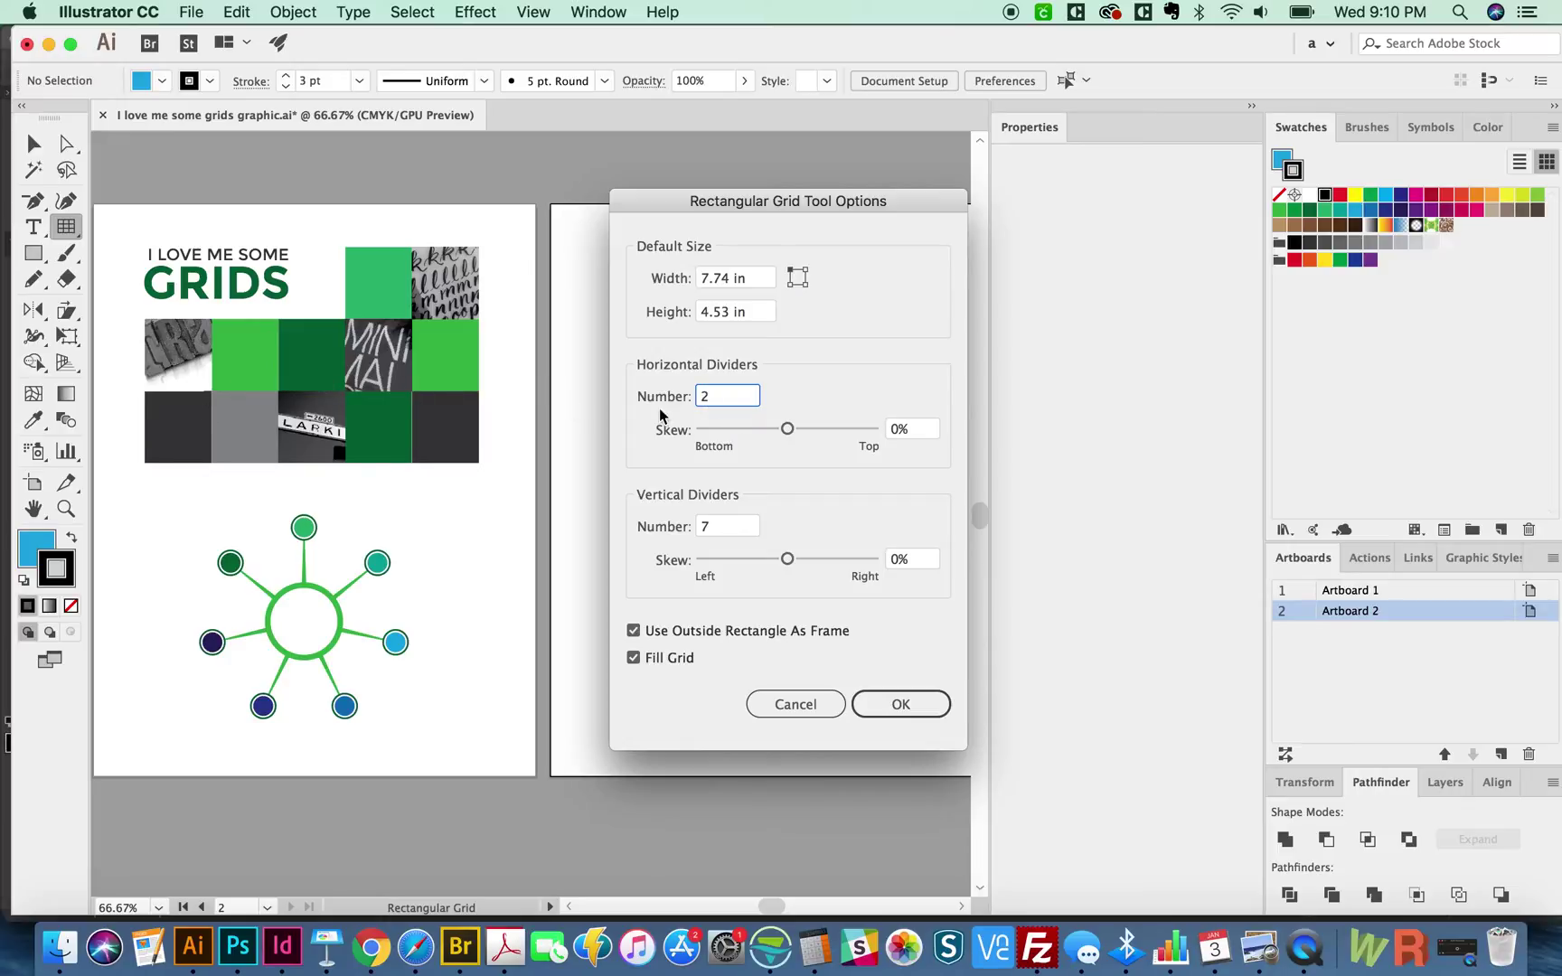
pyautogui.doubleClick(719, 526)
pyautogui.write('4')
pyautogui.click(903, 706)
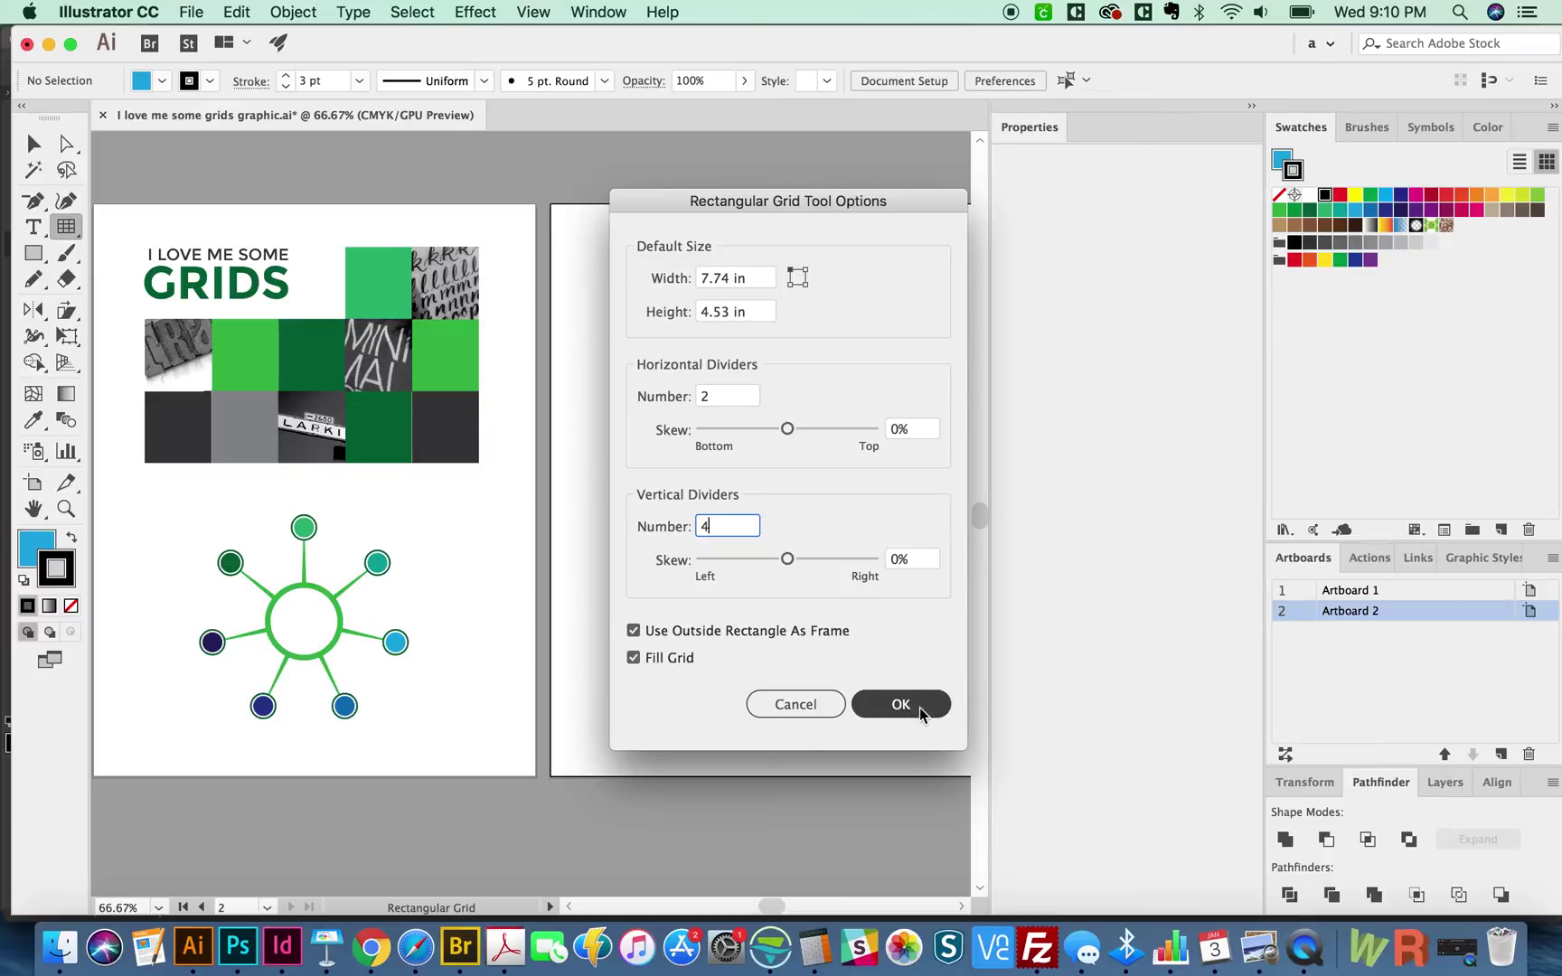
# - Draw the five-column, three-row grid across the upper part of the second artboard
pyautogui.moveTo(587, 239); pyautogui.dragTo(715, 463)
pyautogui.press('space')
pyautogui.moveTo(508, 541); pyautogui.dragTo(700, 553)
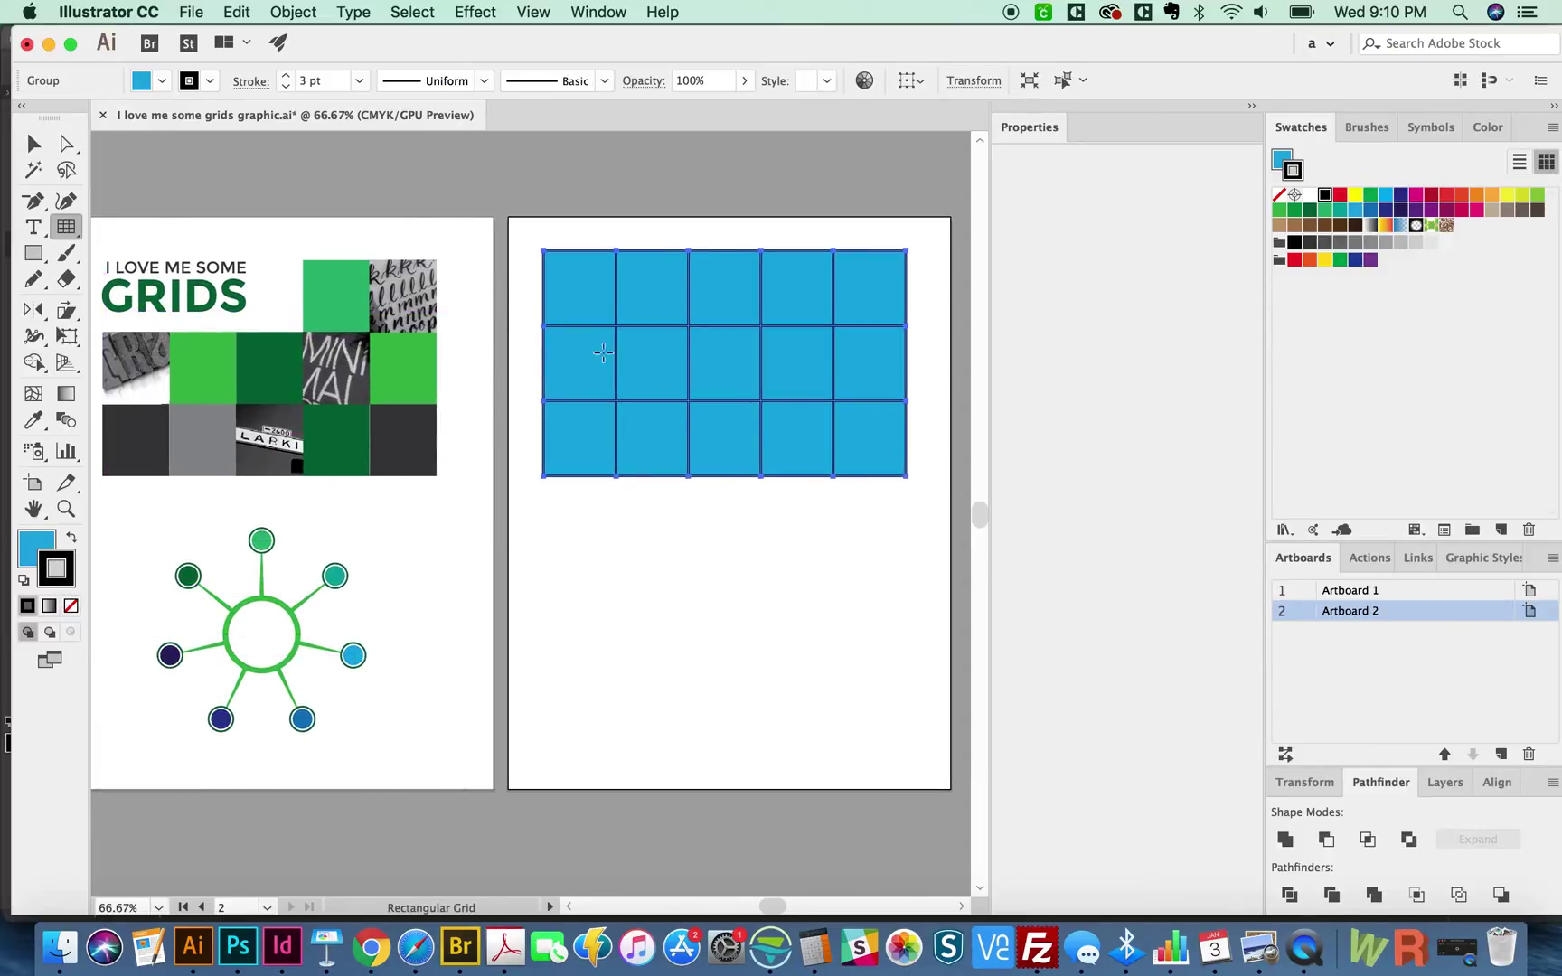
pyautogui.press('space')
pyautogui.moveTo(550, 426); pyautogui.dragTo(556, 380)
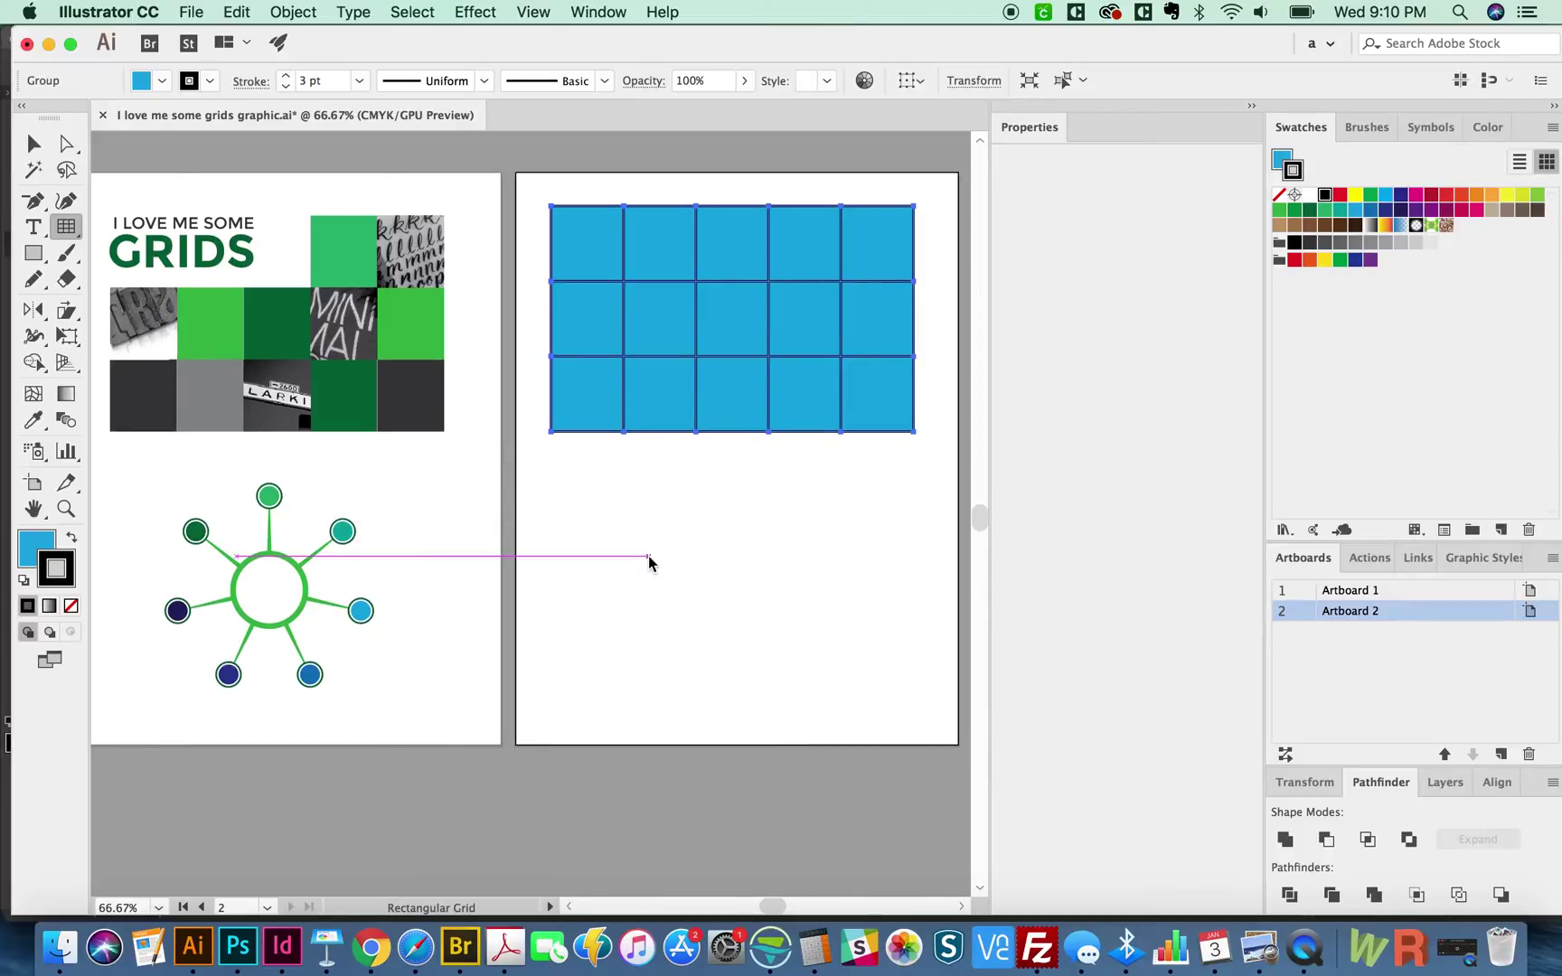
# - Apply the default white fill and 1 pt black stroke to the new grid and switch to the Selection tool
pyautogui.press('d')
pyautogui.moveTo(809, 386); pyautogui.dragTo(807, 373)
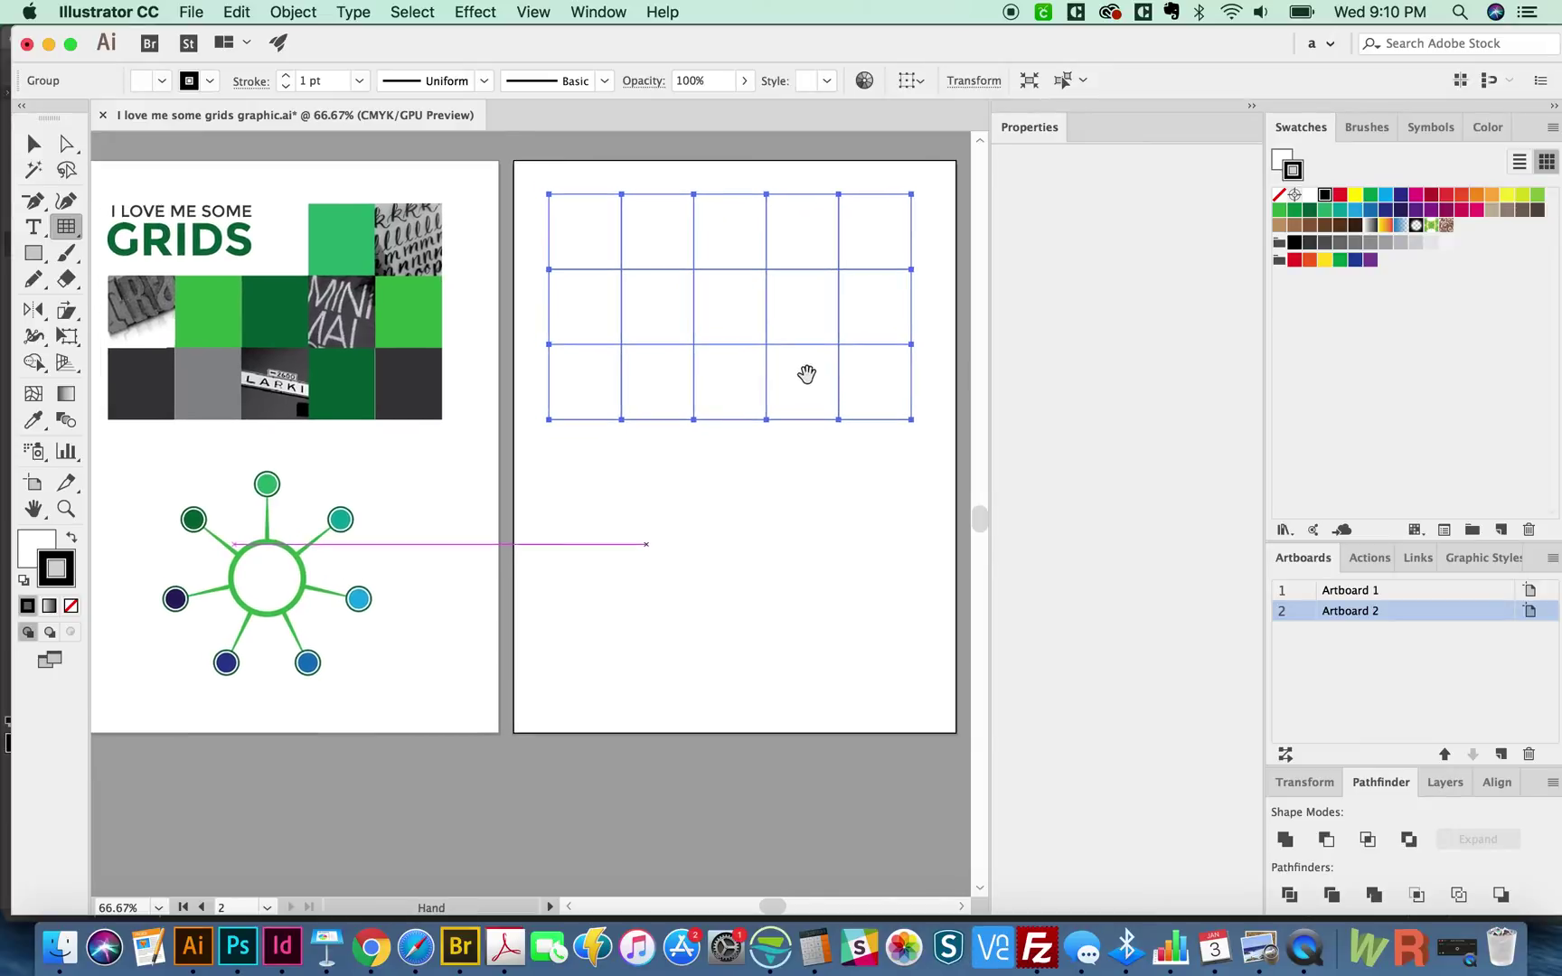
pyautogui.click(34, 143)
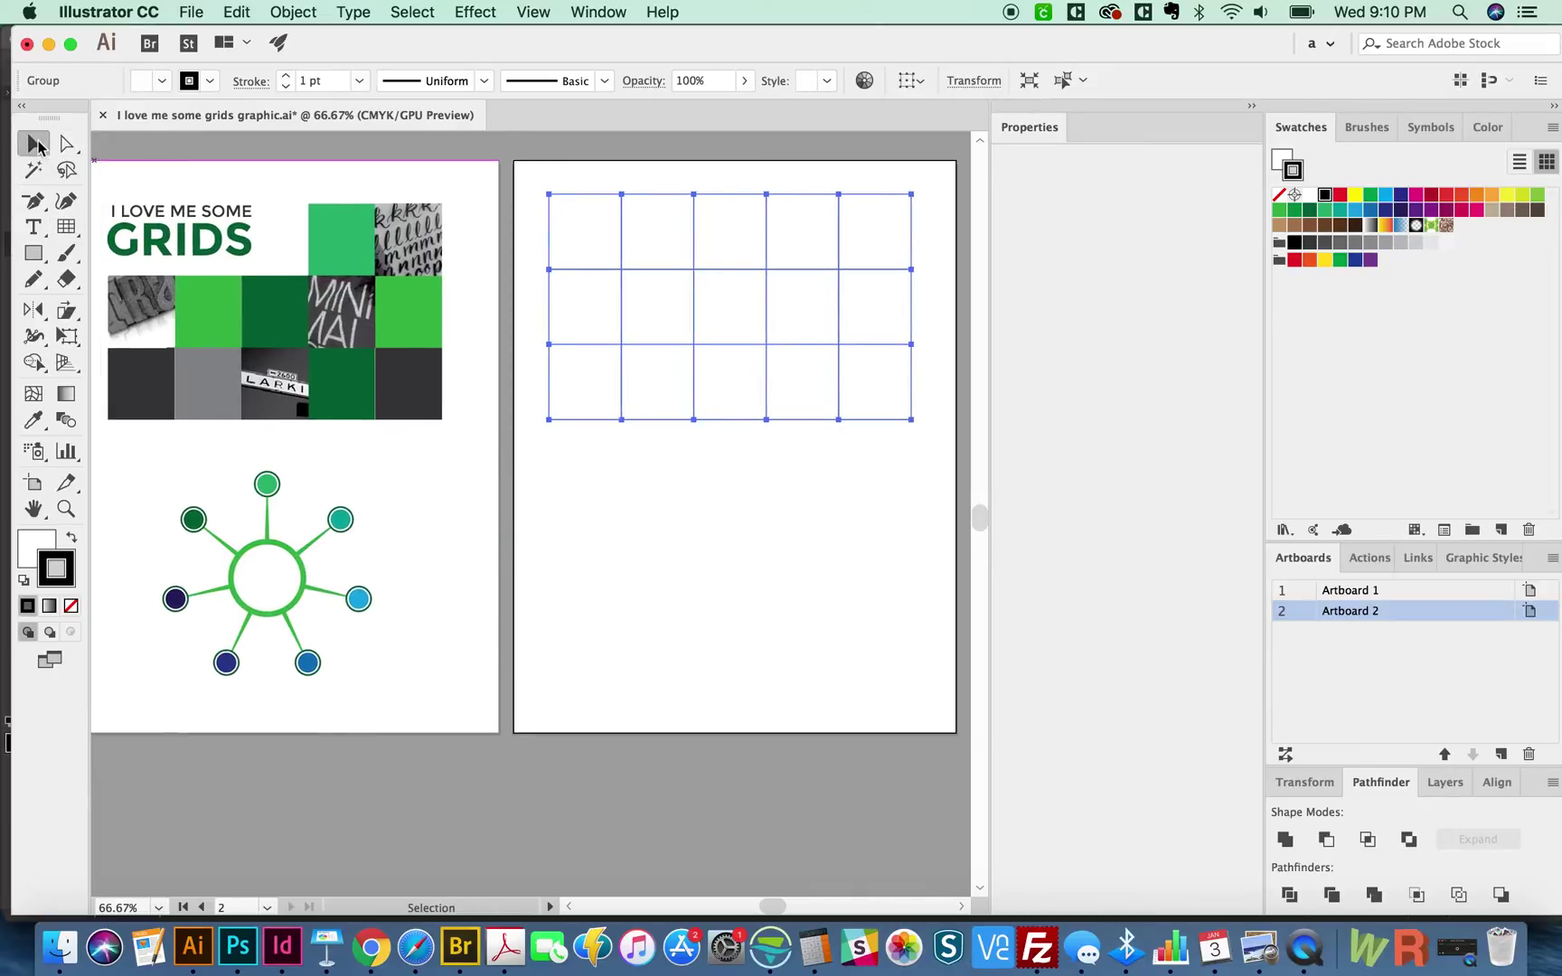
# - Select the whole grid on the second artboard and split it into separate cells with the Pathfinder Trim operation
pyautogui.click(678, 493)
pyautogui.scroll(2, 687, 596)
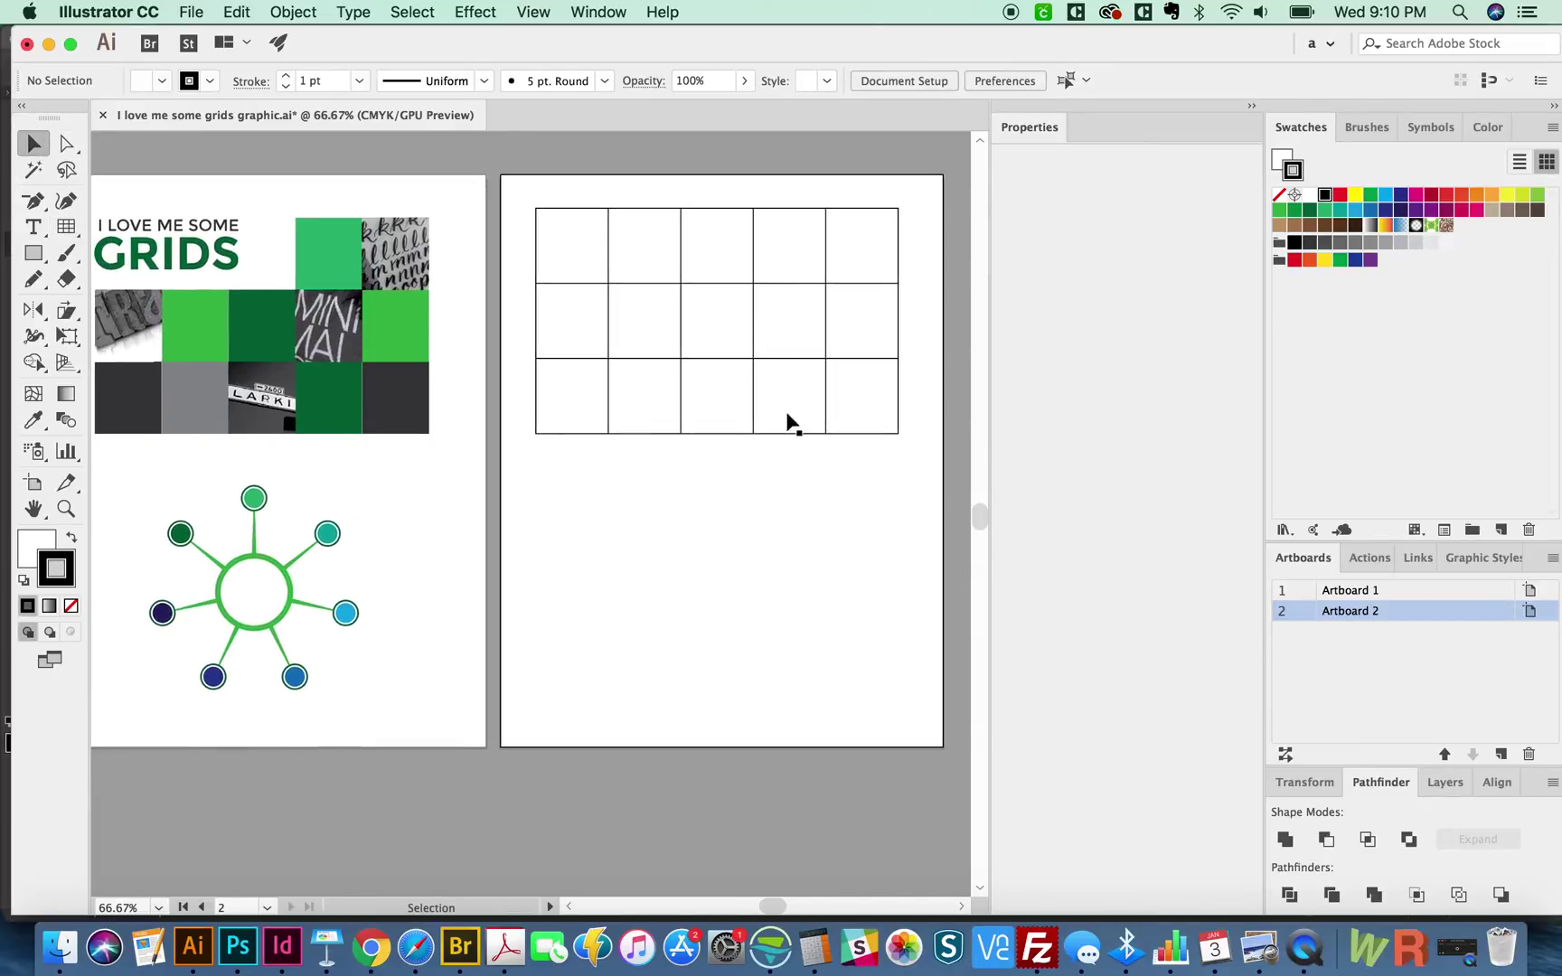
pyautogui.click(787, 417)
pyautogui.scroll(2, 669, 558)
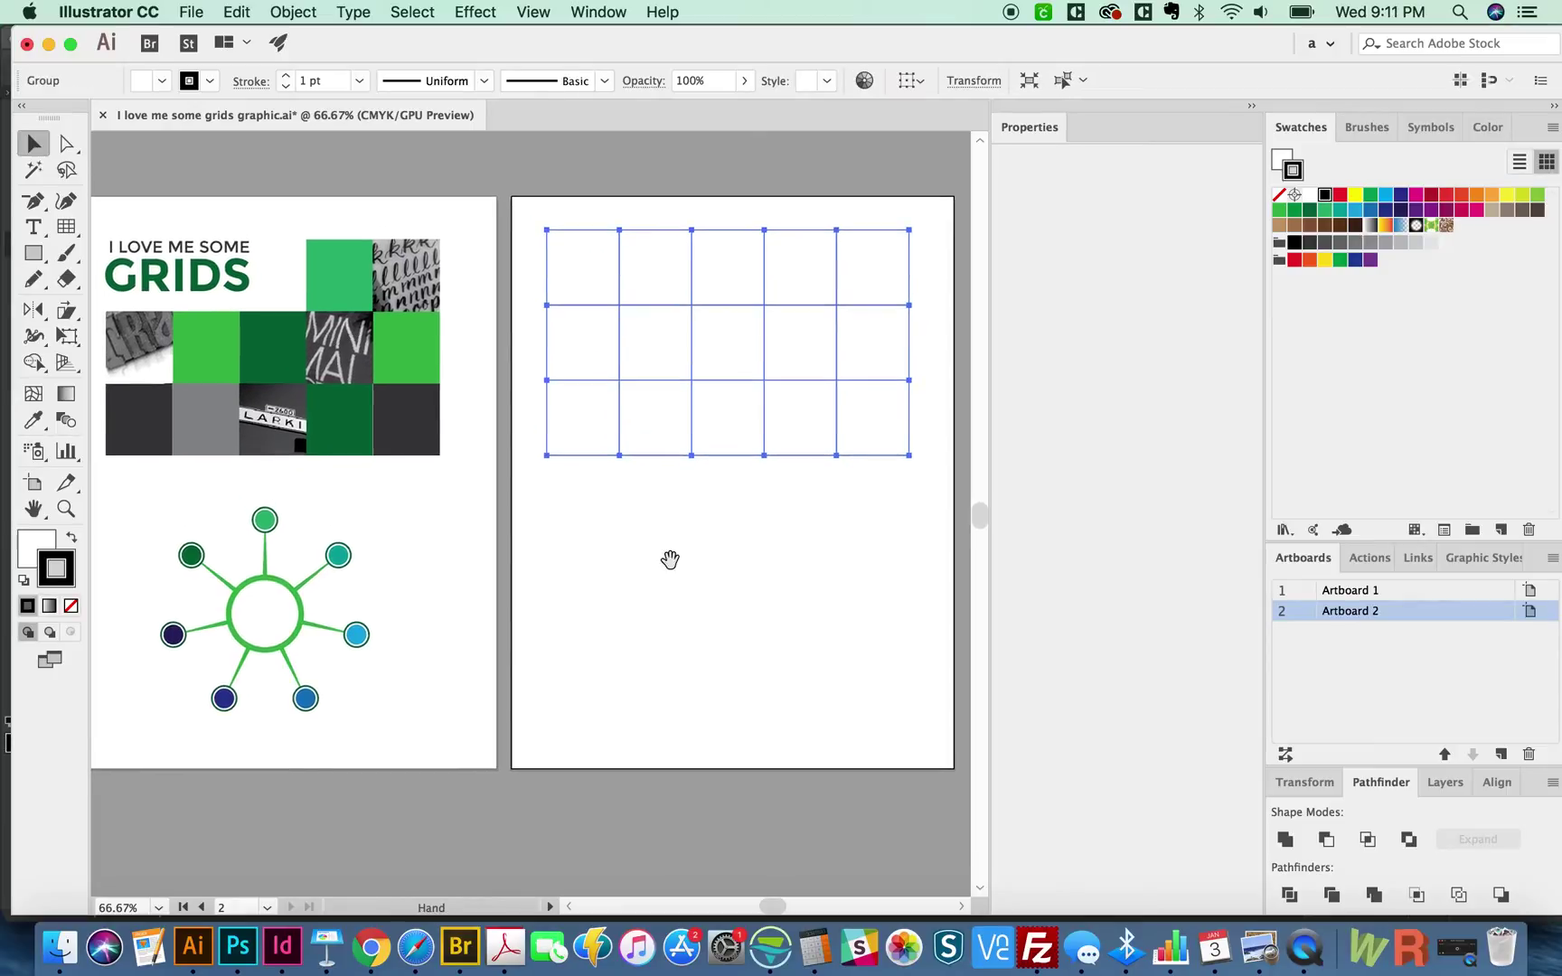
pyautogui.click(740, 616)
pyautogui.click(764, 452)
pyautogui.hscroll(-1, 723, 447)
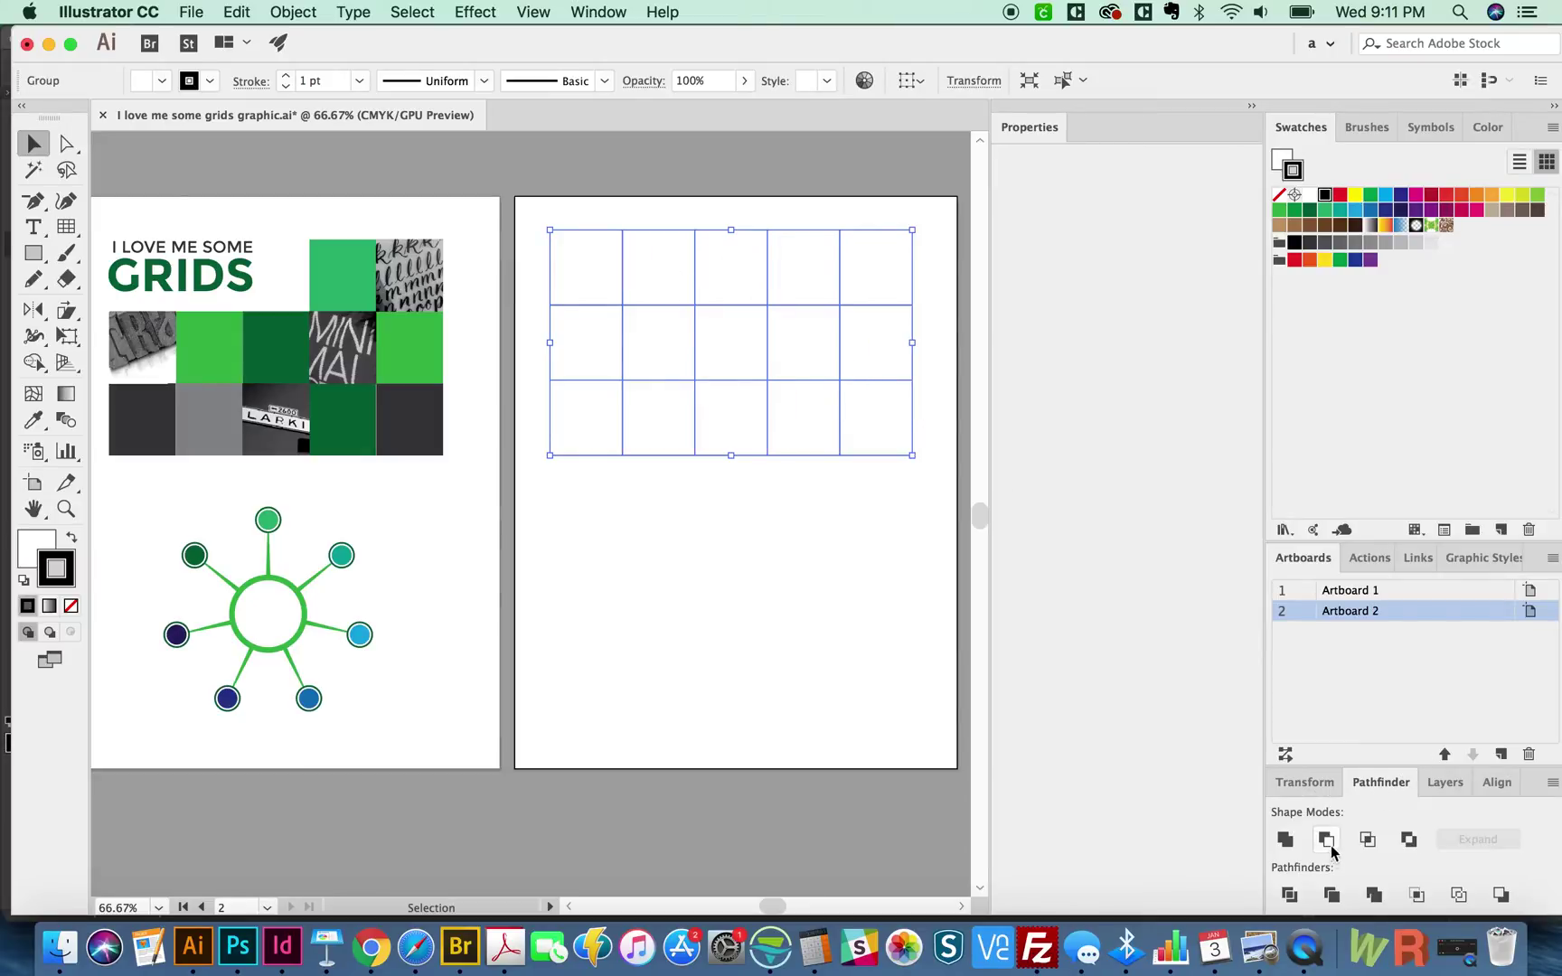
pyautogui.click(598, 12)
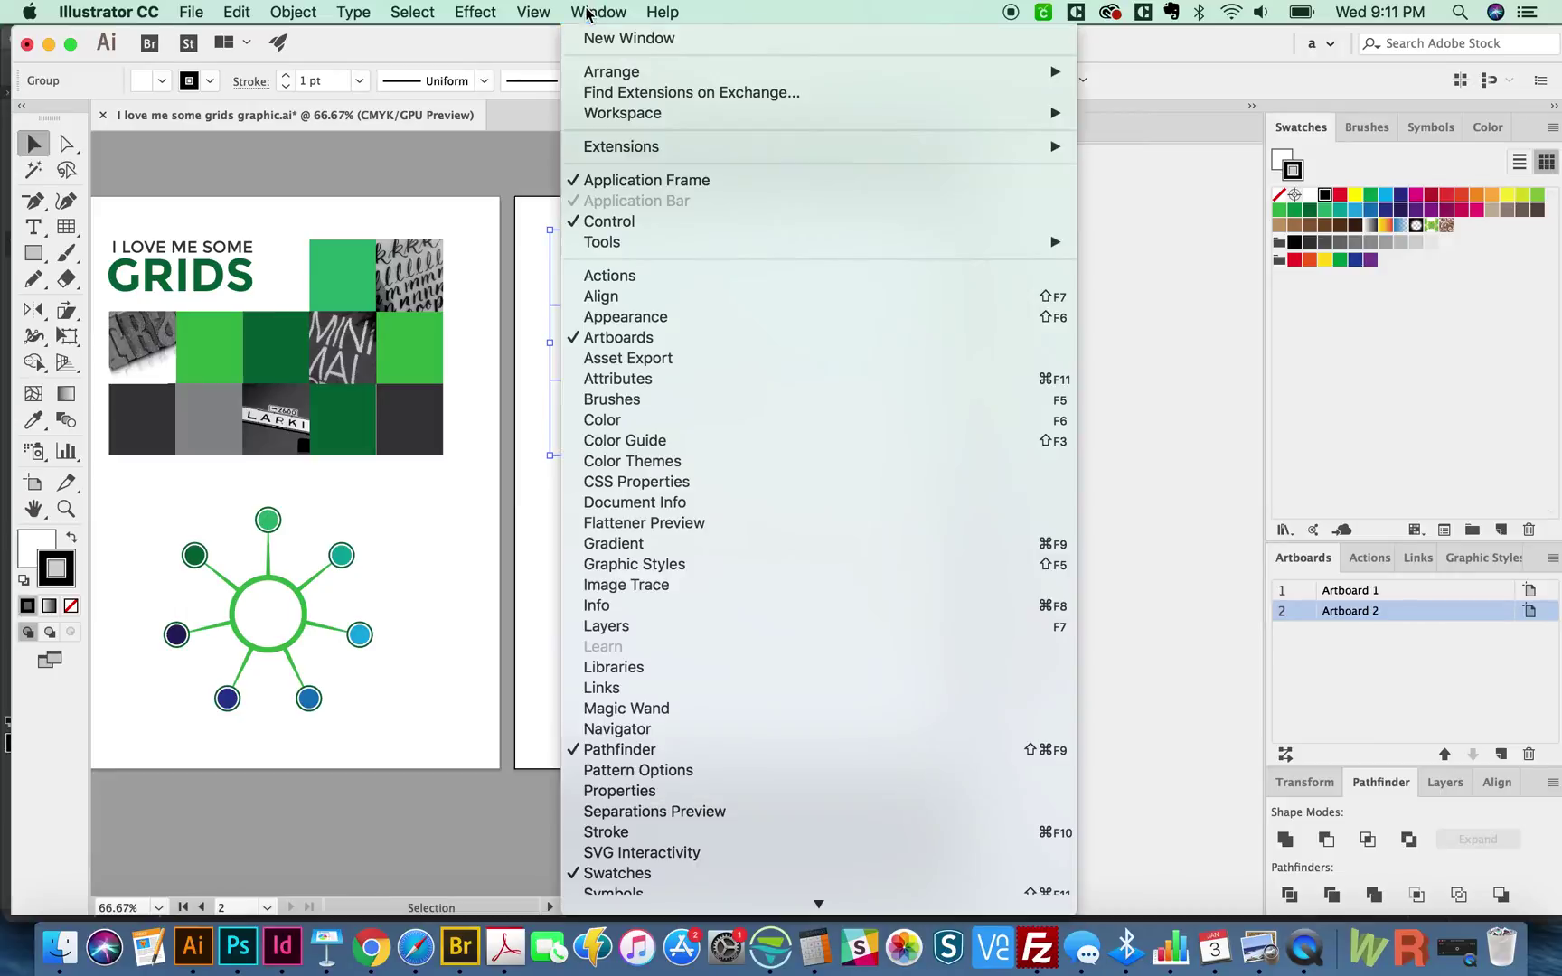
pyautogui.scroll(-2, 713, 720)
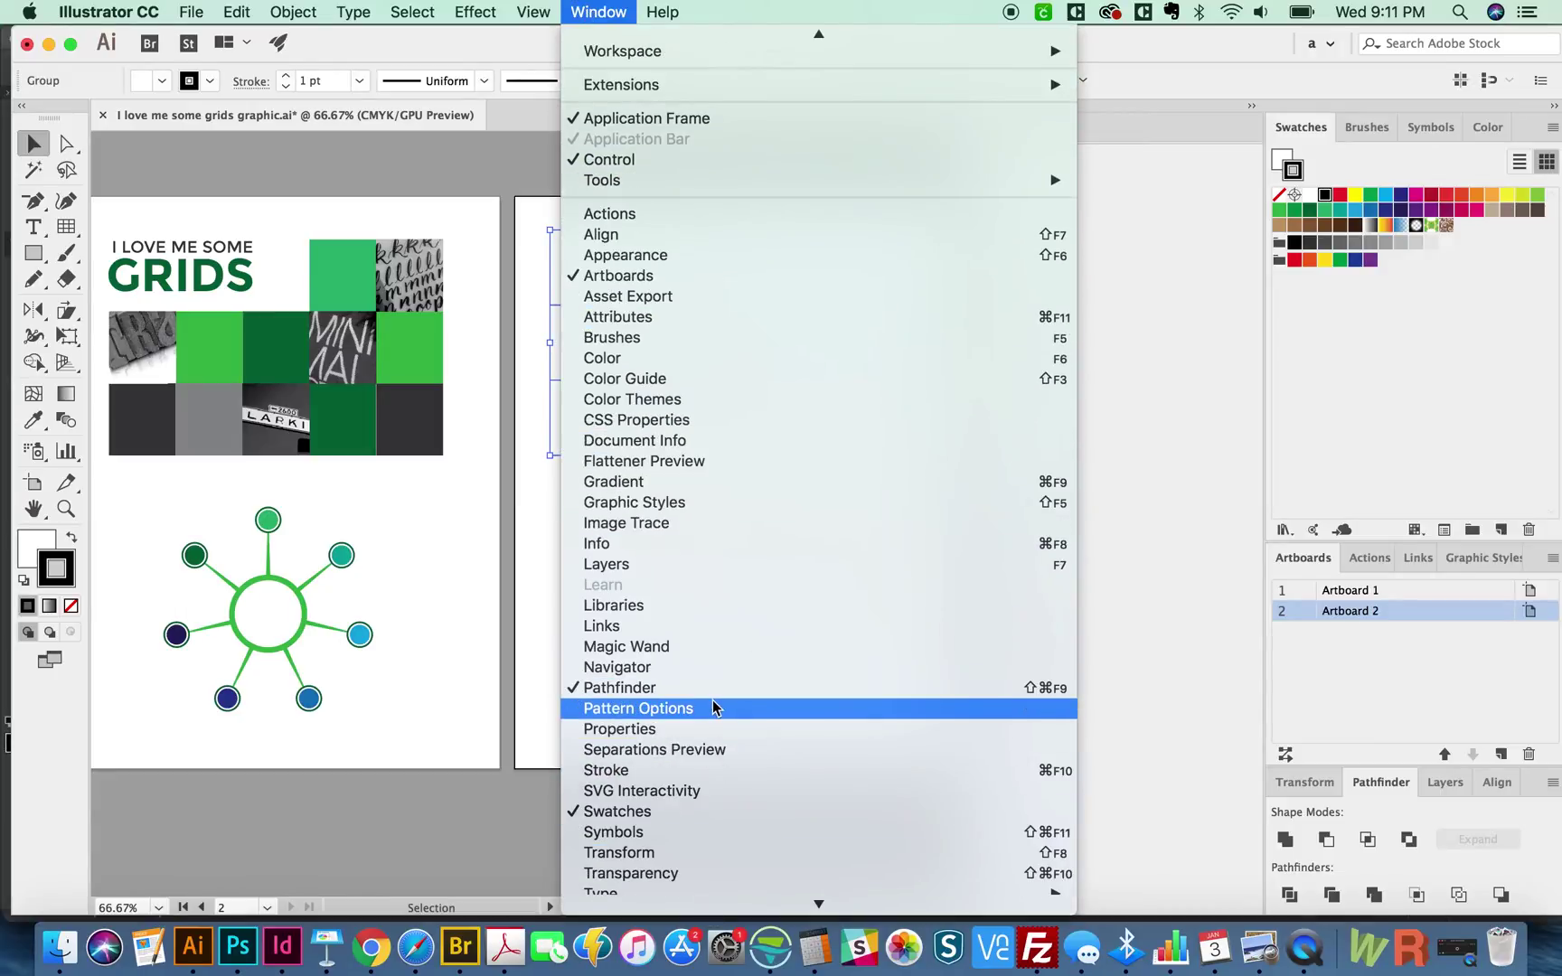
pyautogui.click(713, 728)
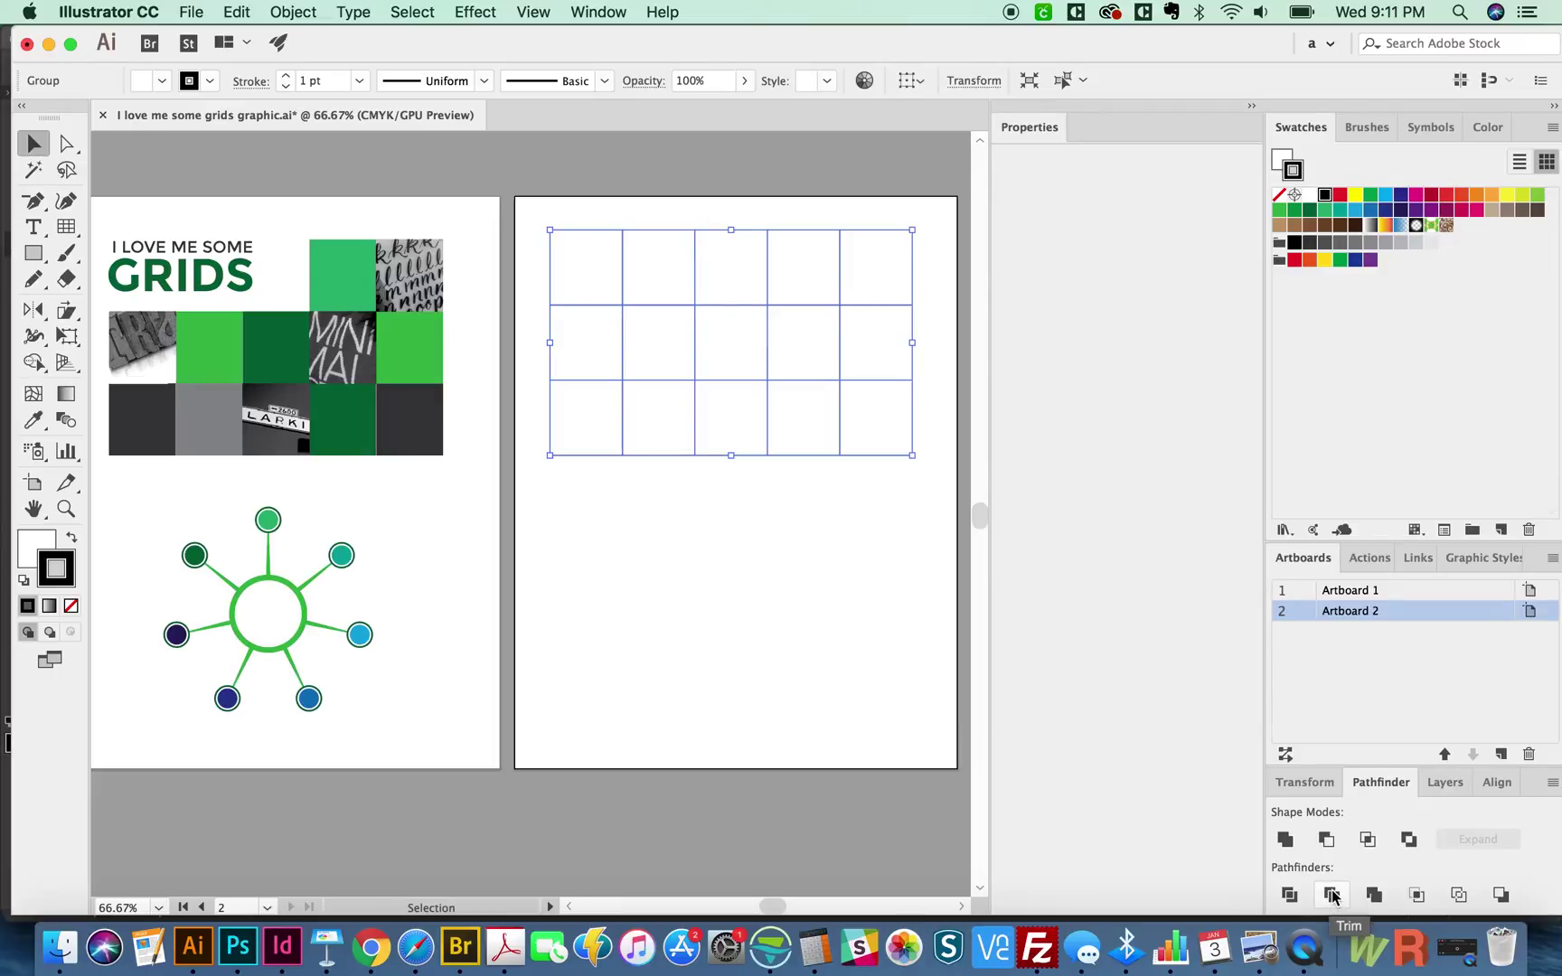
pyautogui.click(1330, 894)
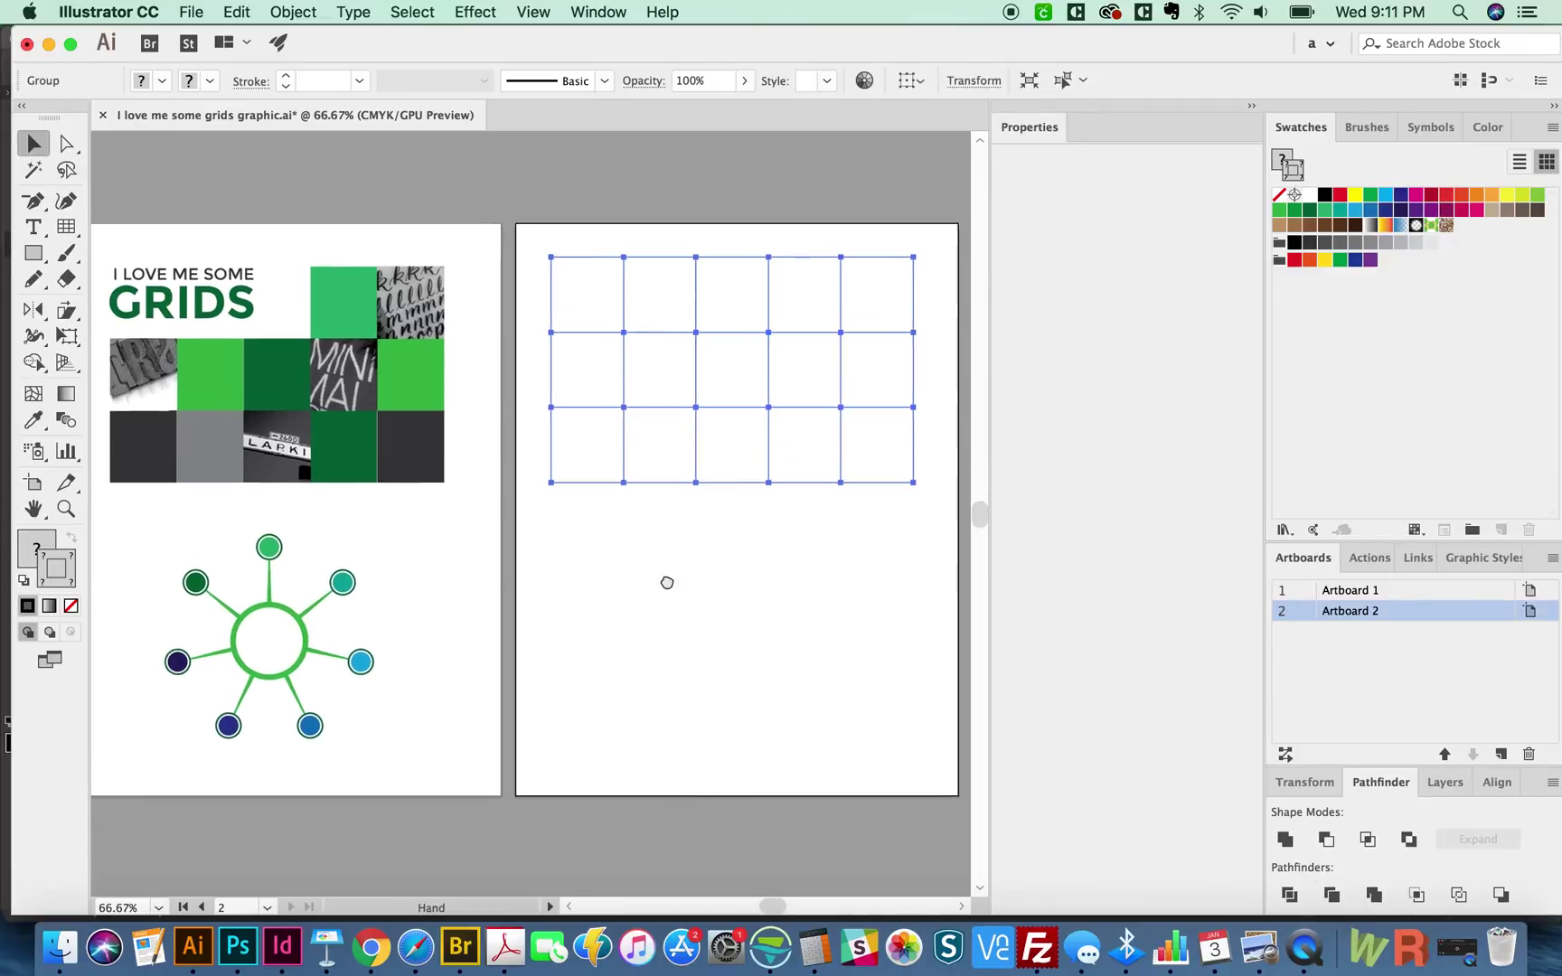
# - Select a single cell in the grid's top row to check that the cells are separate, and reselect the whole grid
pyautogui.scroll(1, 662, 582)
pyautogui.click(583, 268)
pyautogui.press('a')
pyautogui.click(596, 323)
pyautogui.moveTo(597, 323); pyautogui.dragTo(664, 323)
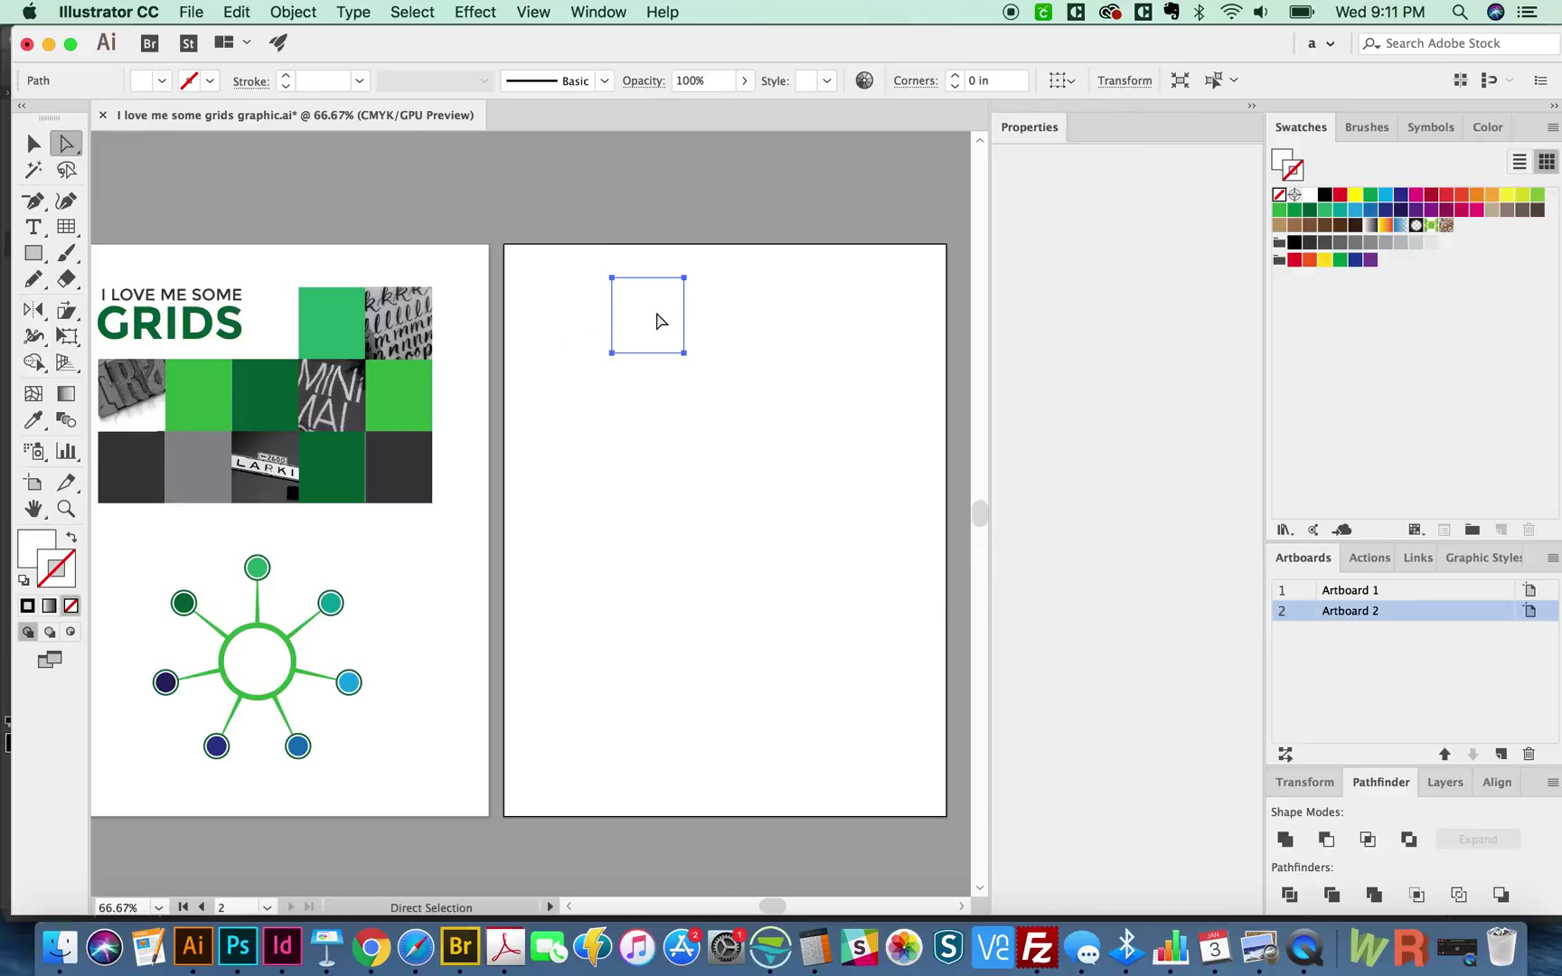
pyautogui.press('v')
pyautogui.click(763, 474)
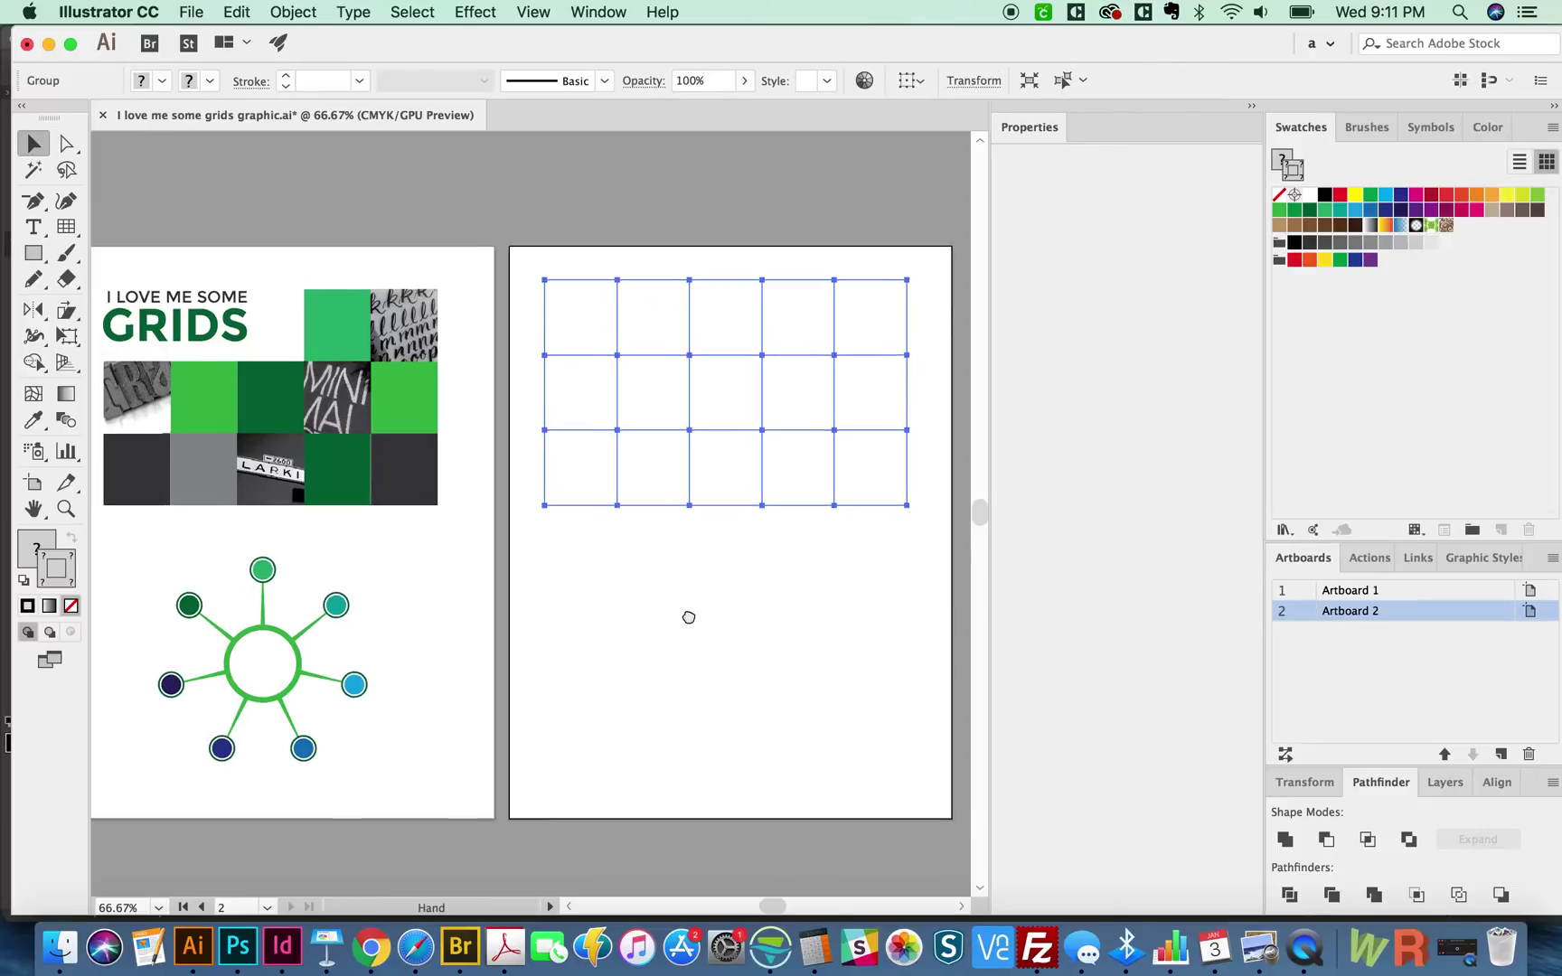
pyautogui.moveTo(687, 617)
pyautogui.mouseDown()
pyautogui.moveTo(732, 583)
pyautogui.moveTo(686, 590)
pyautogui.mouseUp()
pyautogui.moveTo(749, 513)
pyautogui.mouseDown()
pyautogui.moveTo(753, 537)
pyautogui.moveTo(741, 496)
pyautogui.mouseUp()
pyautogui.moveTo(718, 582); pyautogui.dragTo(746, 575)
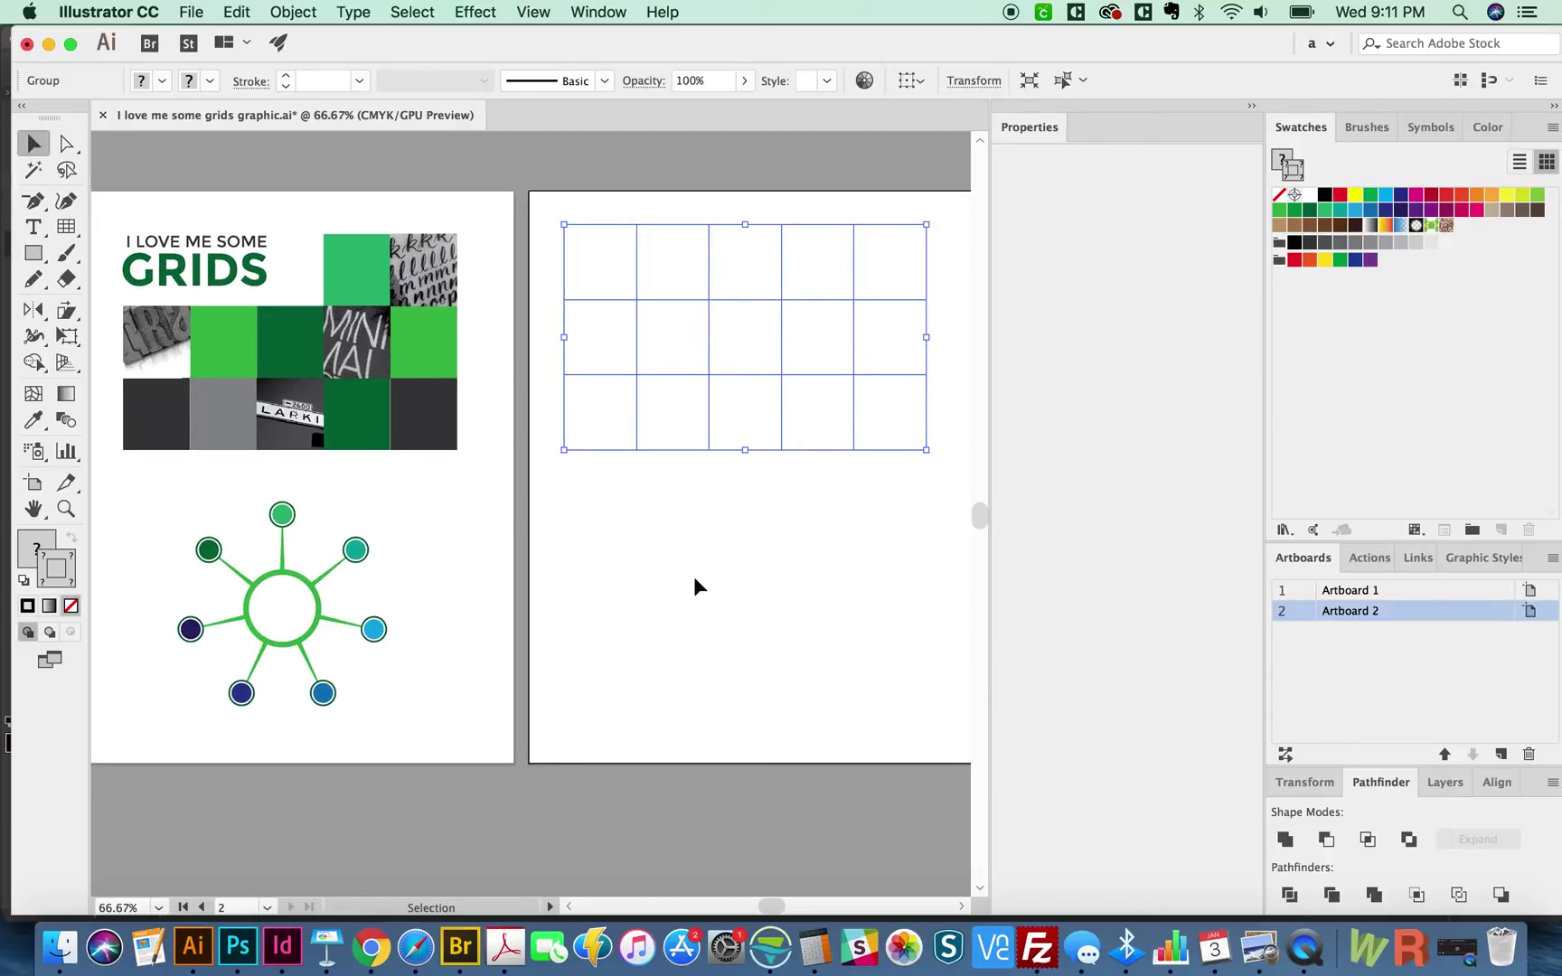
pyautogui.moveTo(752, 568); pyautogui.dragTo(748, 585)
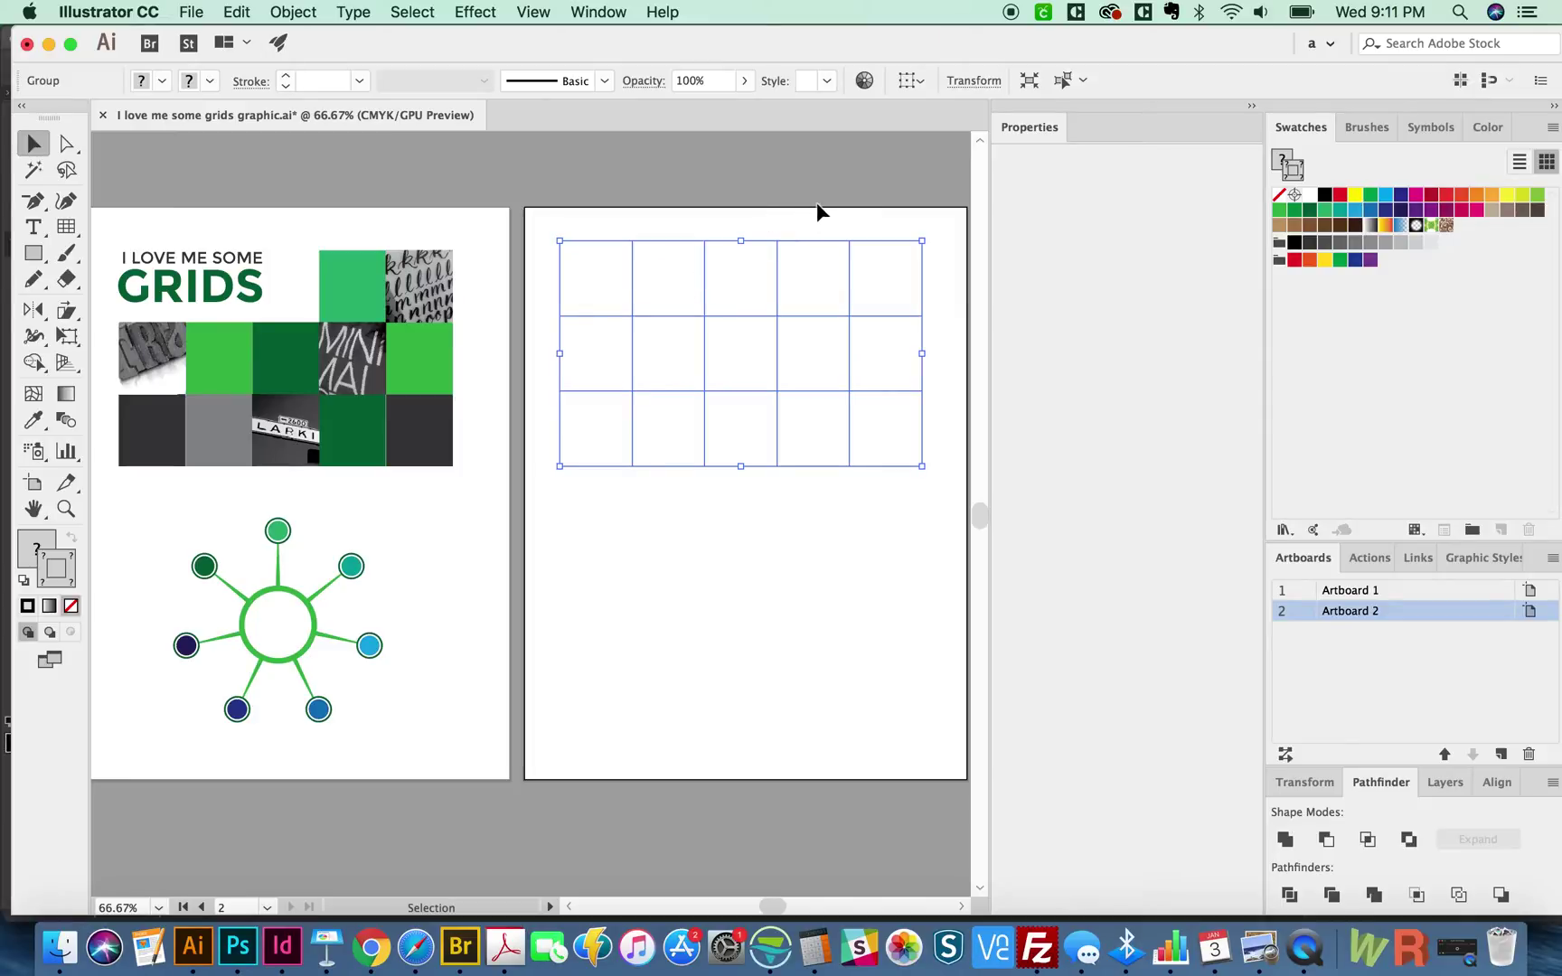
# - Remove the first three cells of the grid's top row with the Shape Builder tool
pyautogui.hotkey('shift', 'm')
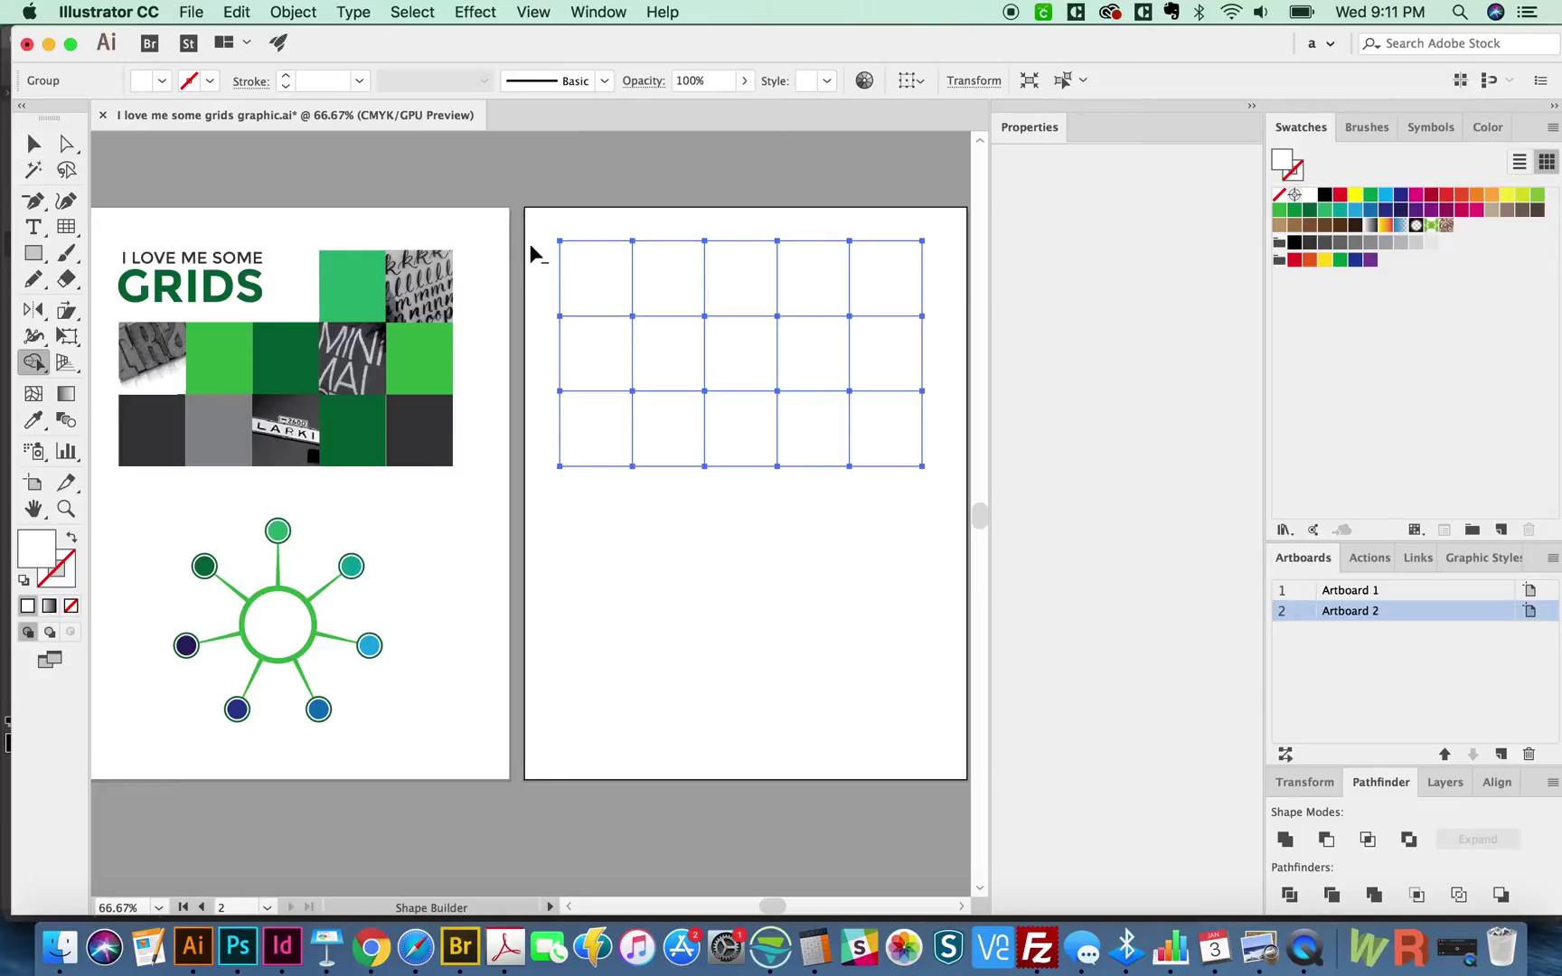
pyautogui.moveTo(538, 244); pyautogui.dragTo(700, 279)
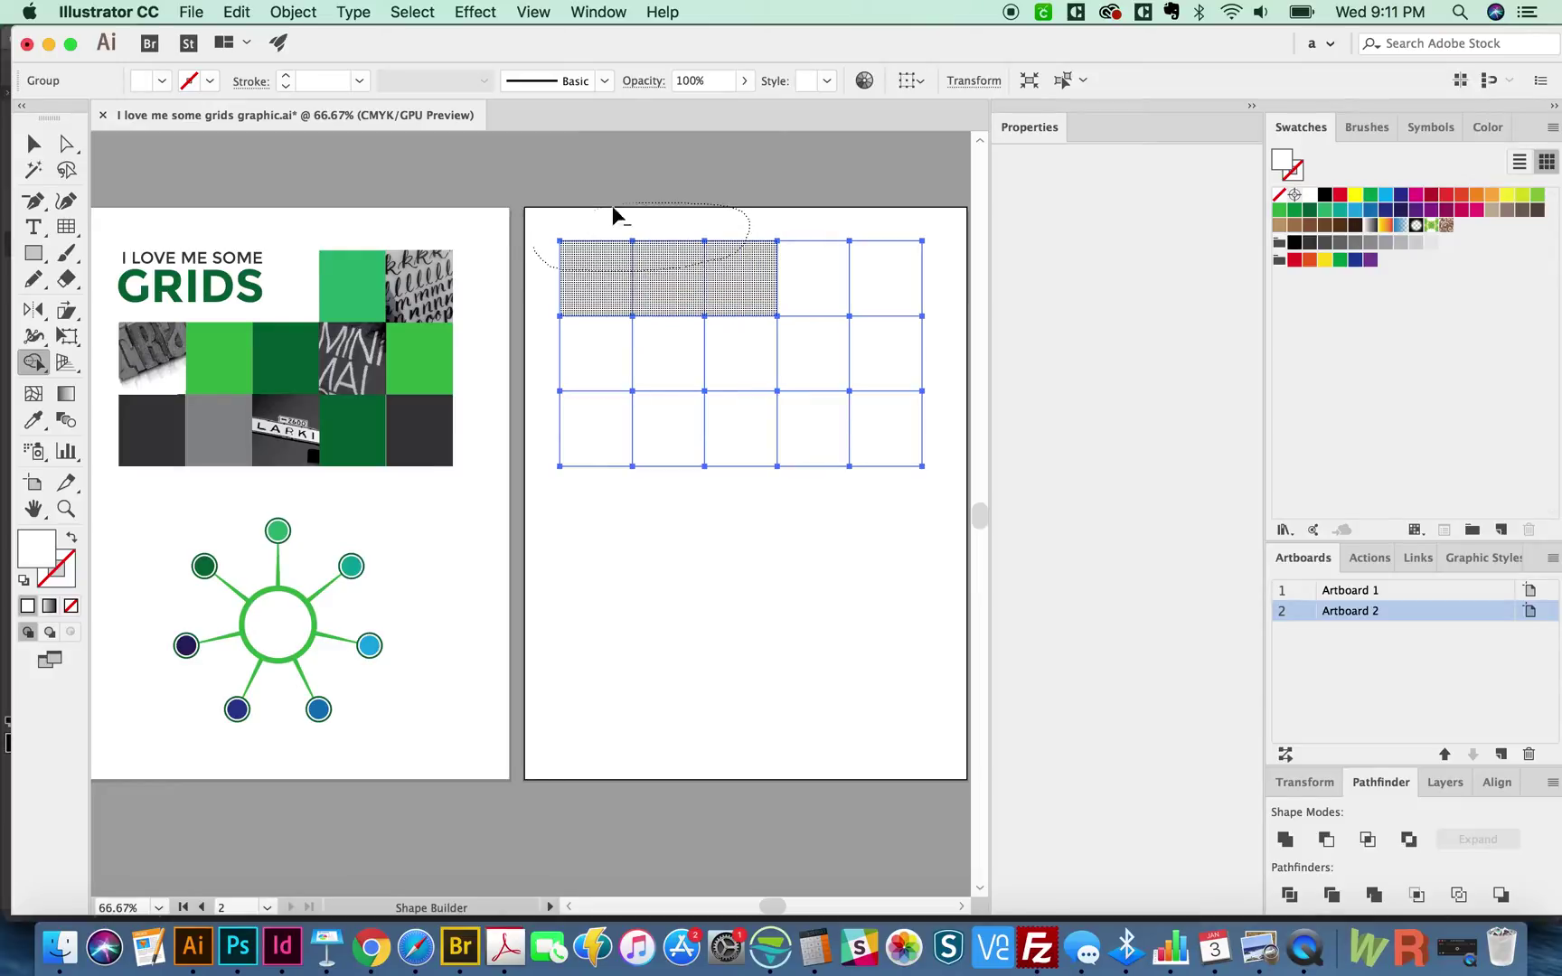
pyautogui.moveTo(612, 214); pyautogui.dragTo(607, 217)
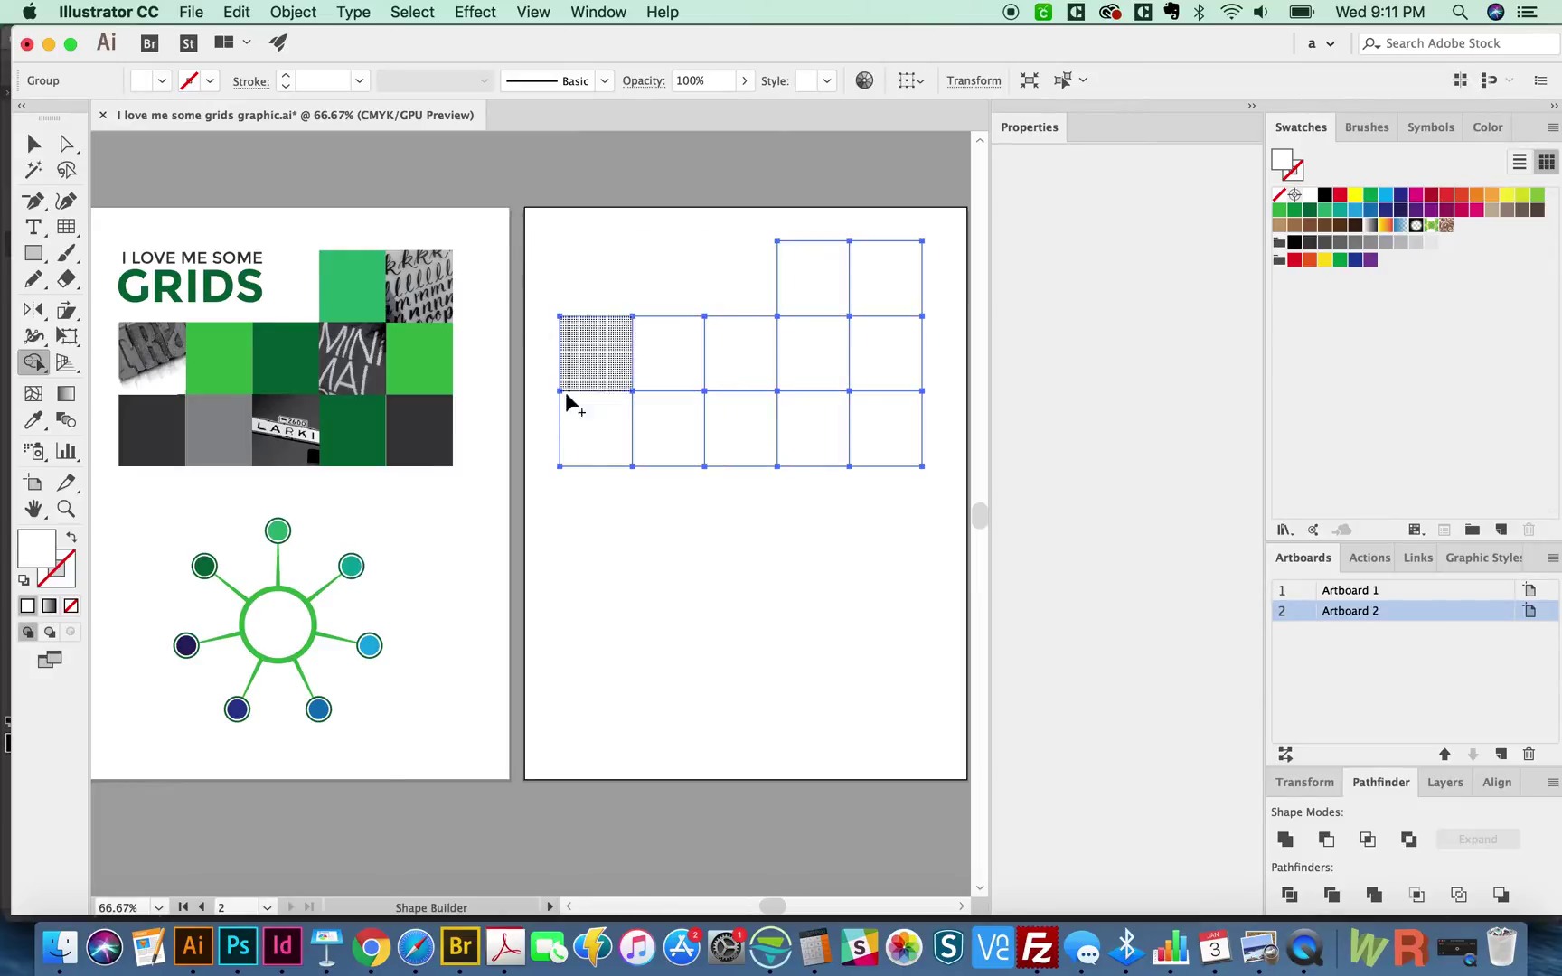
# - Apply the default white fill and 1 pt black stroke to all remaining grid cells and deselect them
pyautogui.press('shift+super+a')
pyautogui.press('a')
pyautogui.click(820, 310)
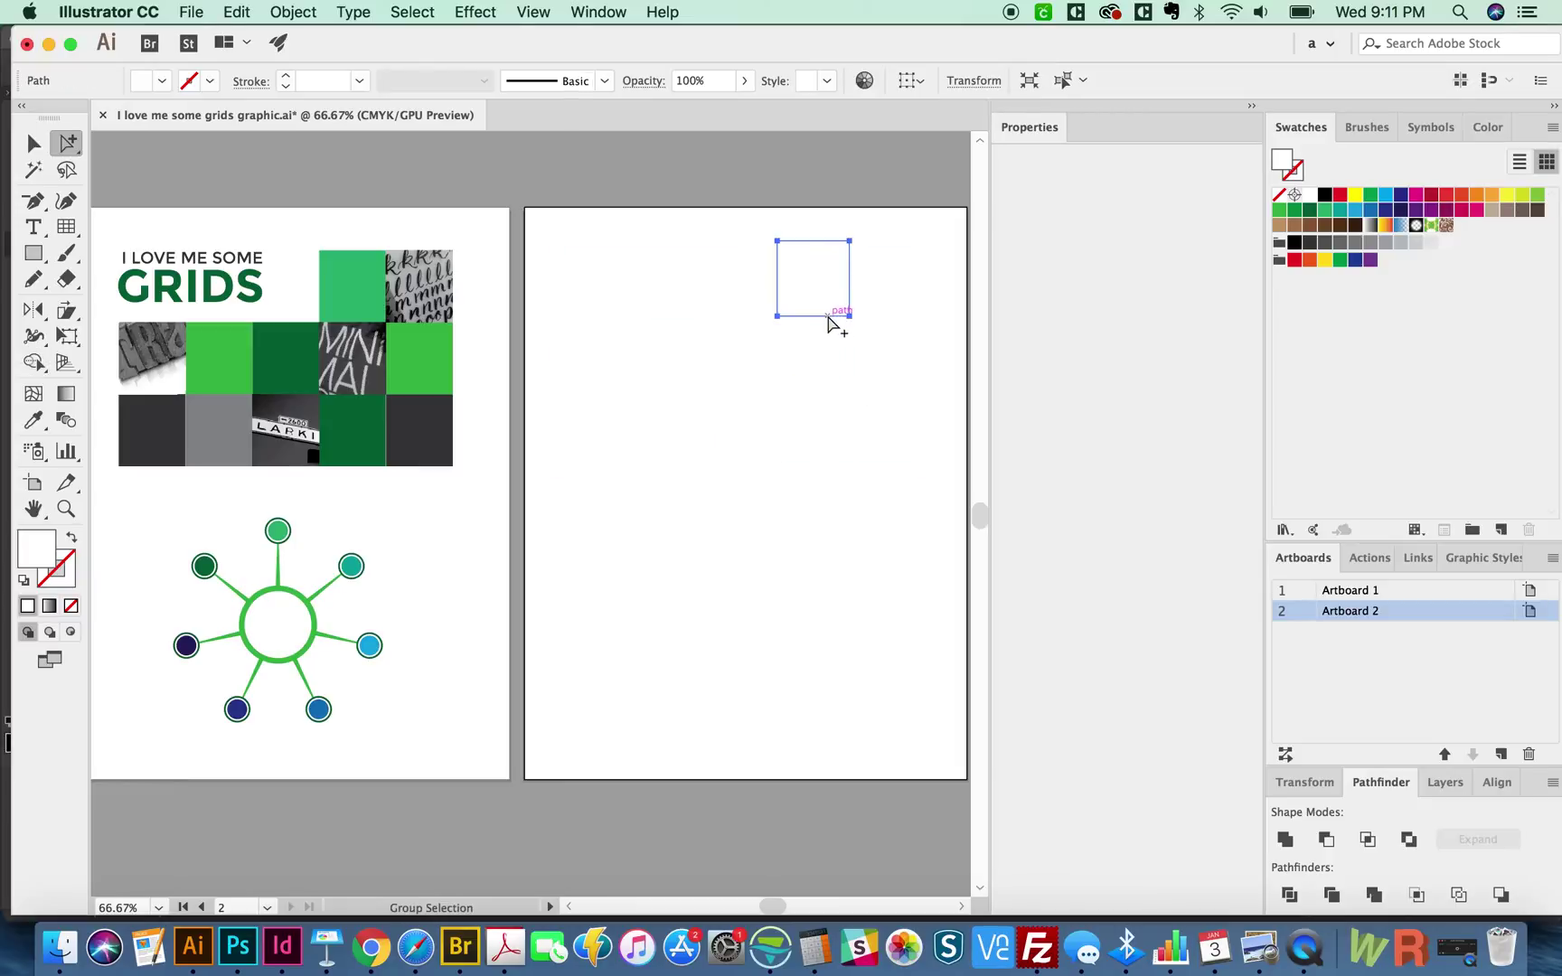
pyautogui.press('v')
pyautogui.moveTo(899, 192); pyautogui.dragTo(614, 539)
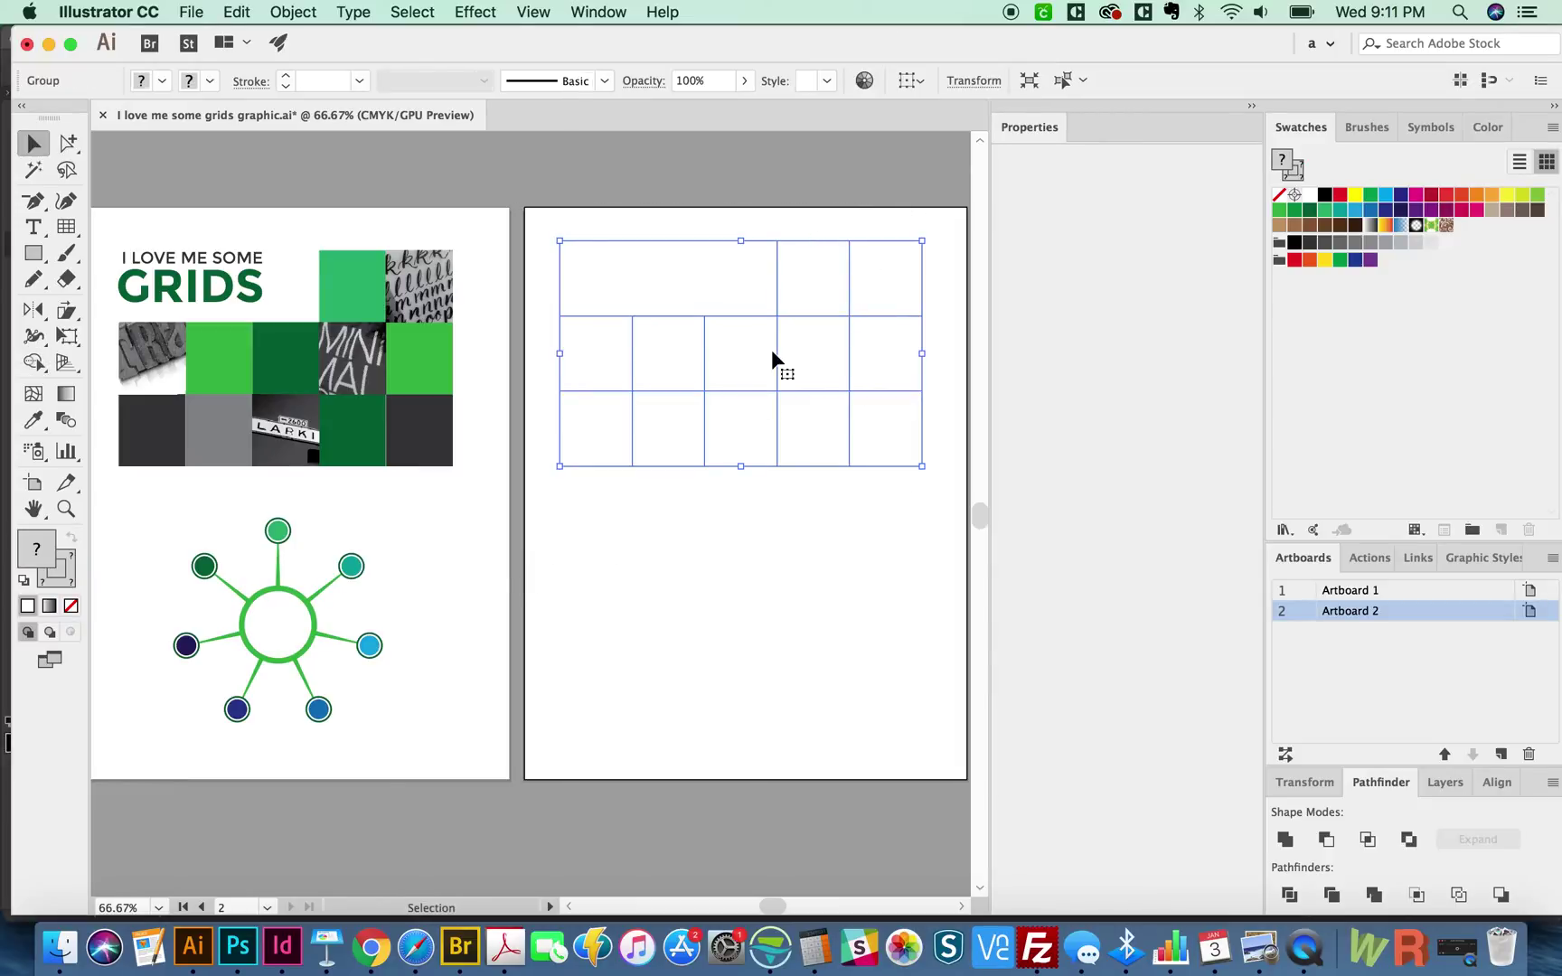
pyautogui.press('d')
pyautogui.click(957, 310)
pyautogui.moveTo(796, 459)
pyautogui.mouseDown()
pyautogui.moveTo(816, 467)
pyautogui.moveTo(791, 450)
pyautogui.mouseUp()
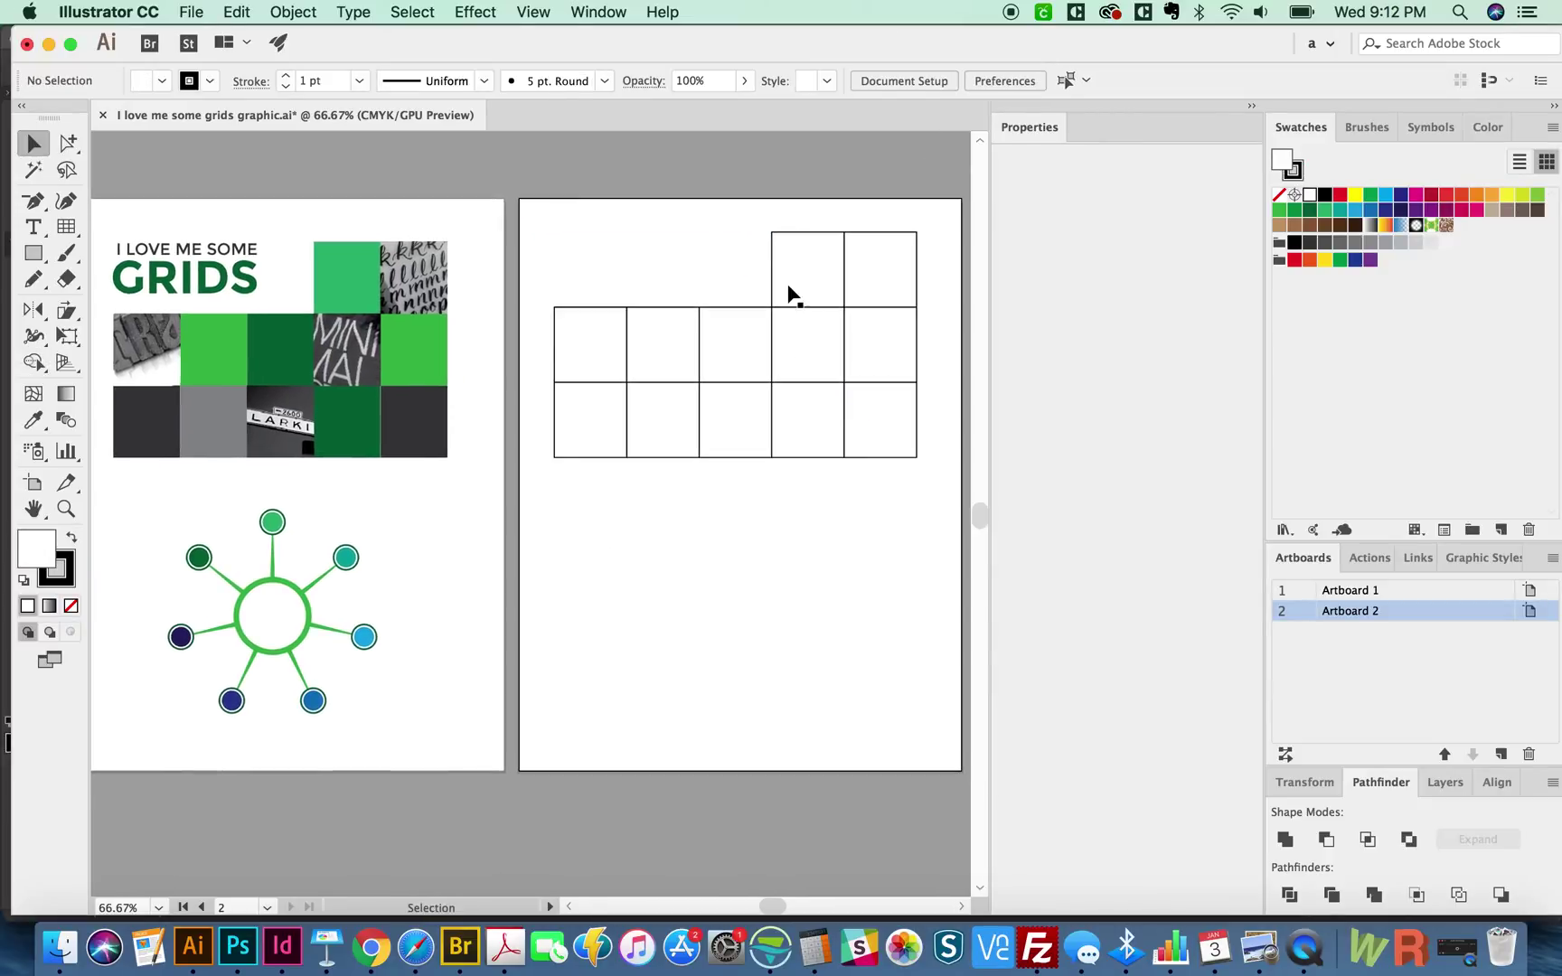
# - Fill the green-block position left of the top row's last cell and the middle row's second cell with the bright green swatch
pyautogui.press('a')
pyautogui.click(794, 296)
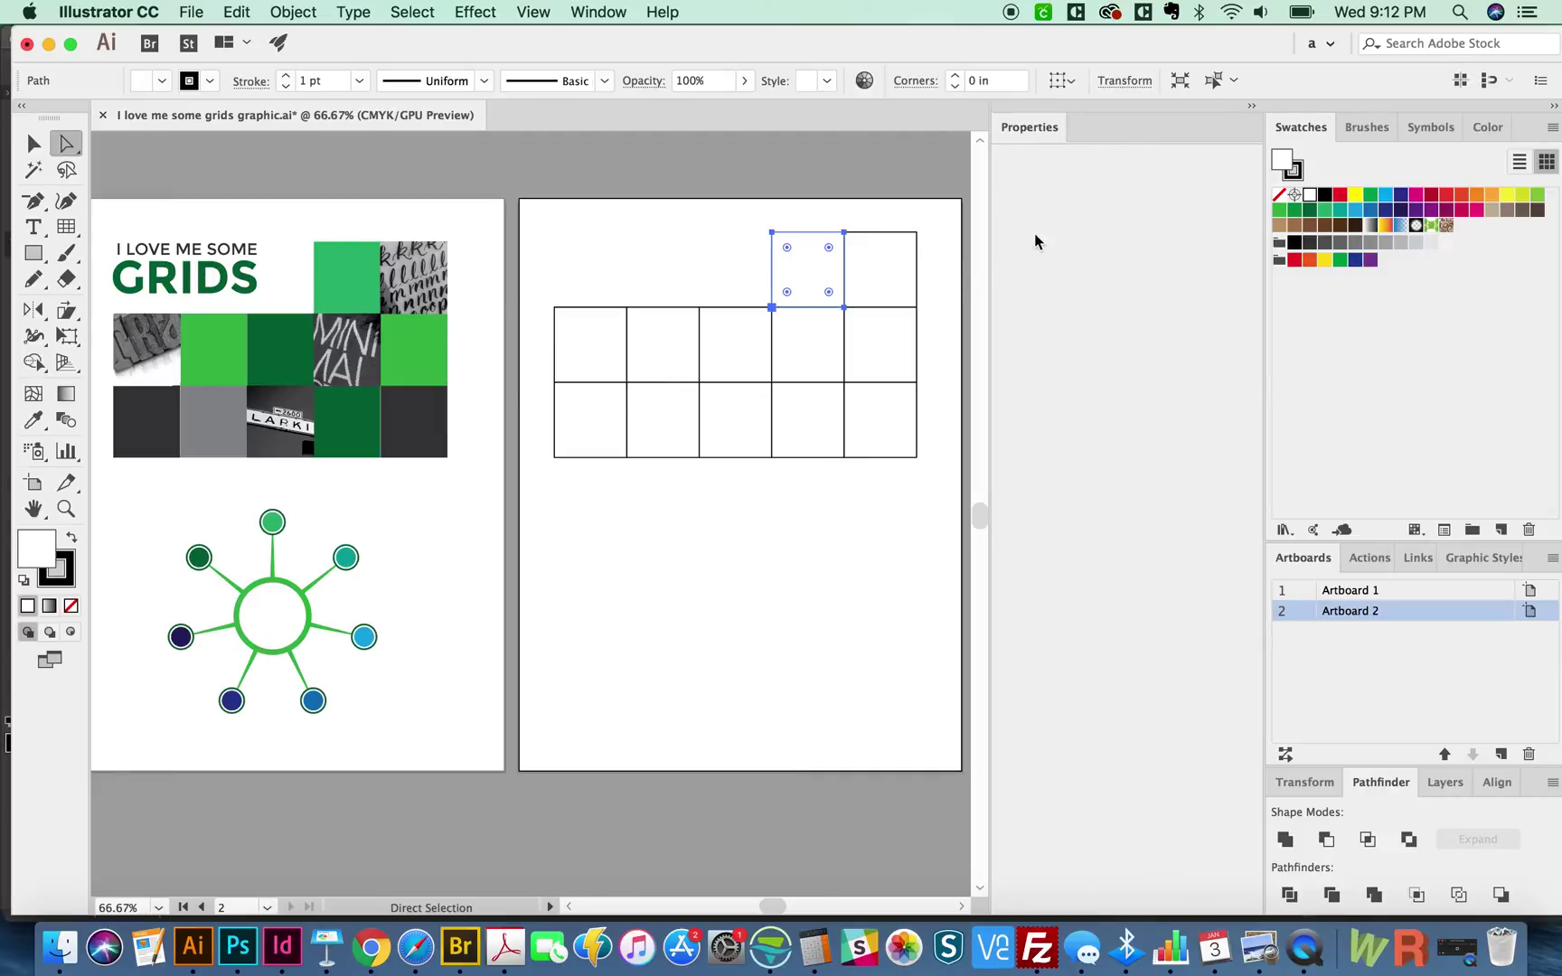
pyautogui.click(1279, 210)
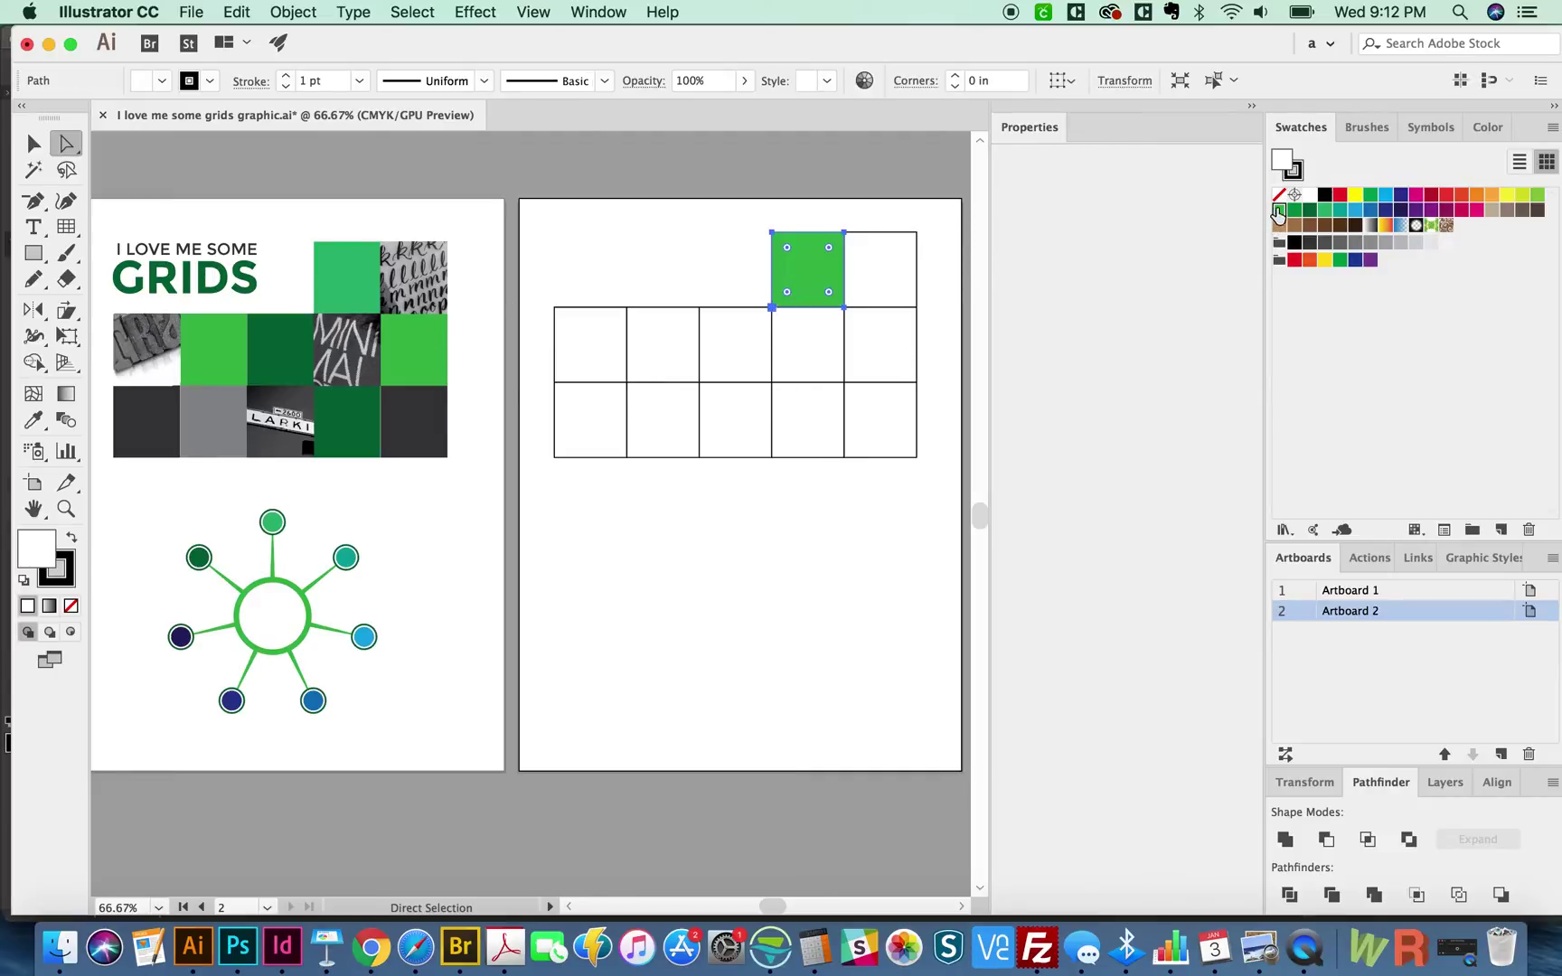
pyautogui.click(924, 293)
pyautogui.click(882, 290)
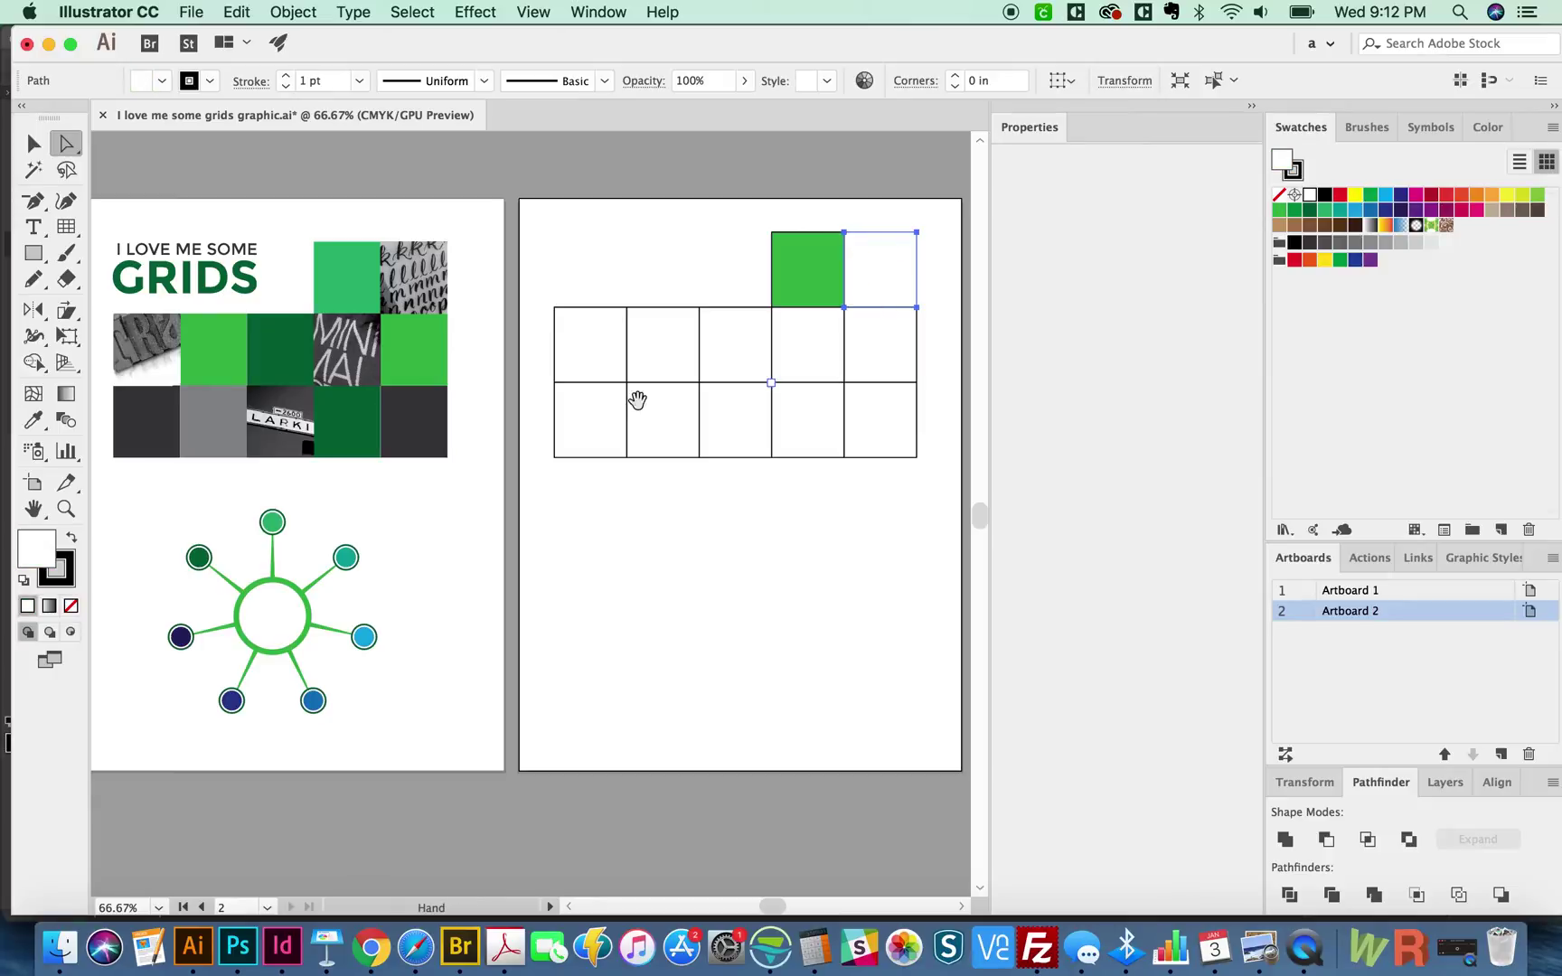
pyautogui.hscroll(-1, 697, 379)
pyautogui.click(679, 372)
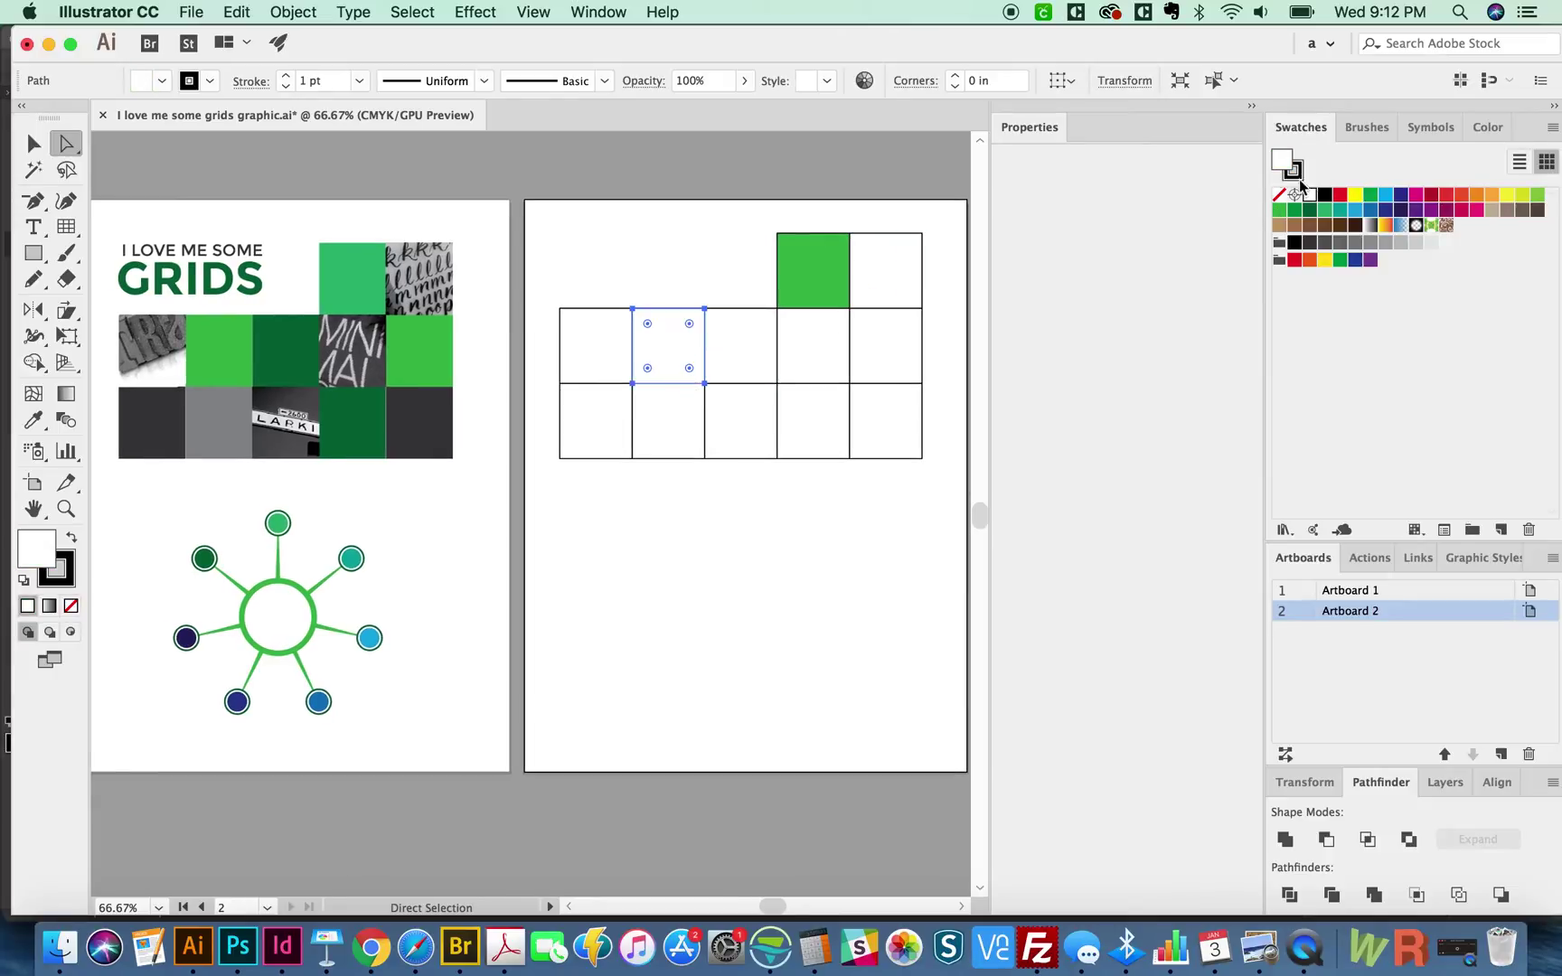
pyautogui.click(1280, 210)
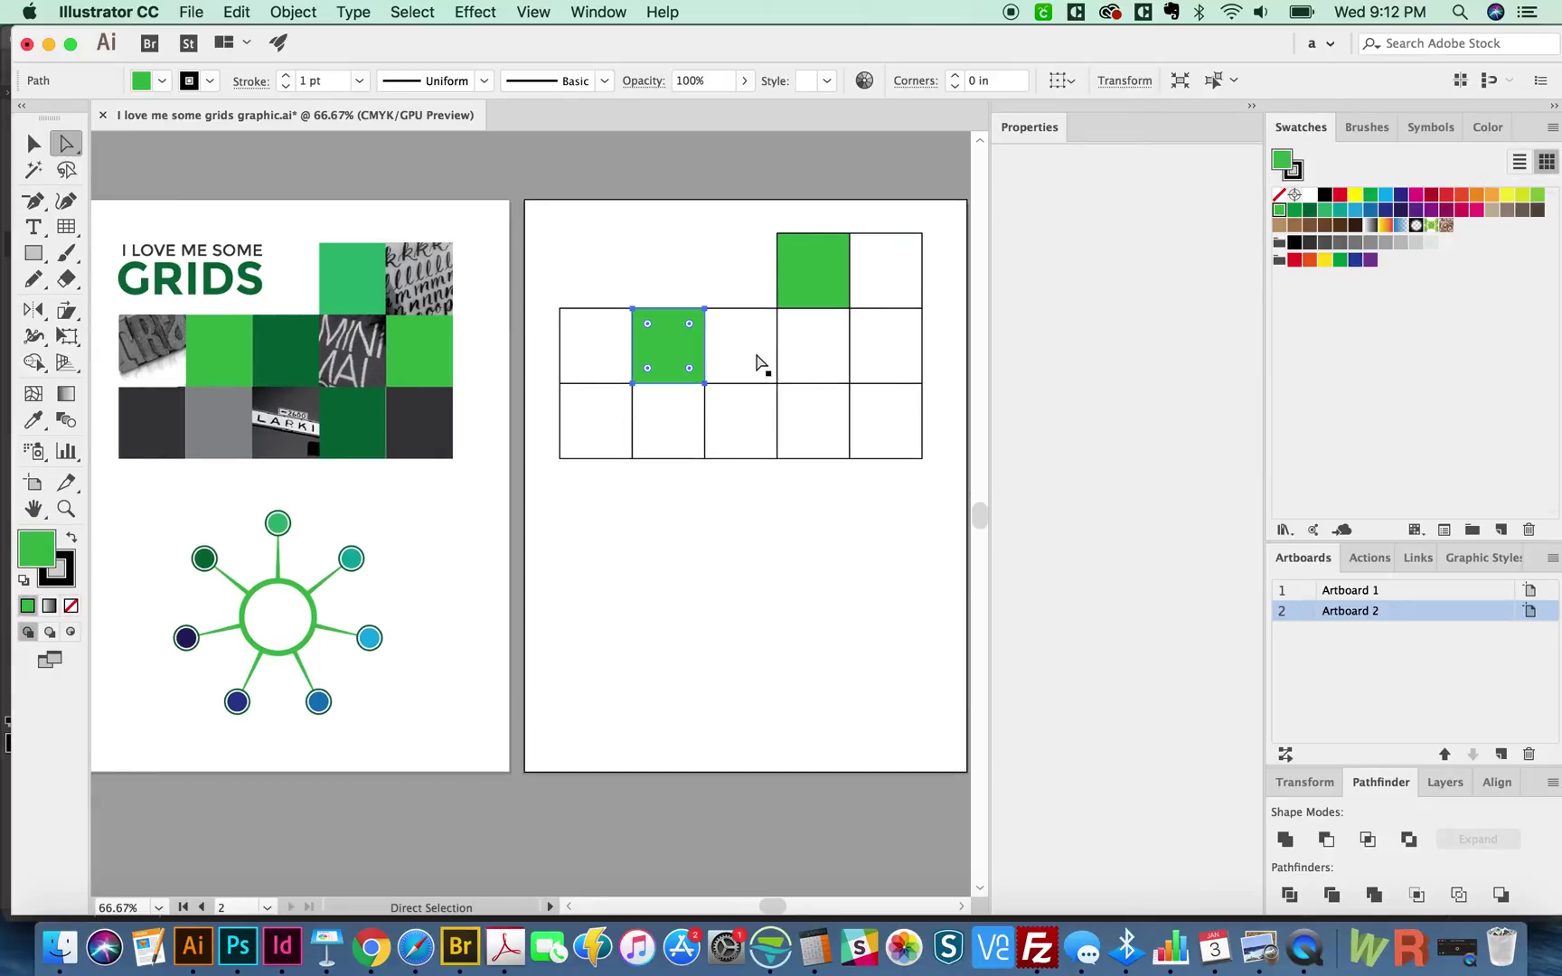
# - Fill the middle row's third cell dark green, its fifth and the bottom row's fourth cell mint green, and bottom cells one, two and five in grays
pyautogui.click(760, 360)
pyautogui.click(1306, 212)
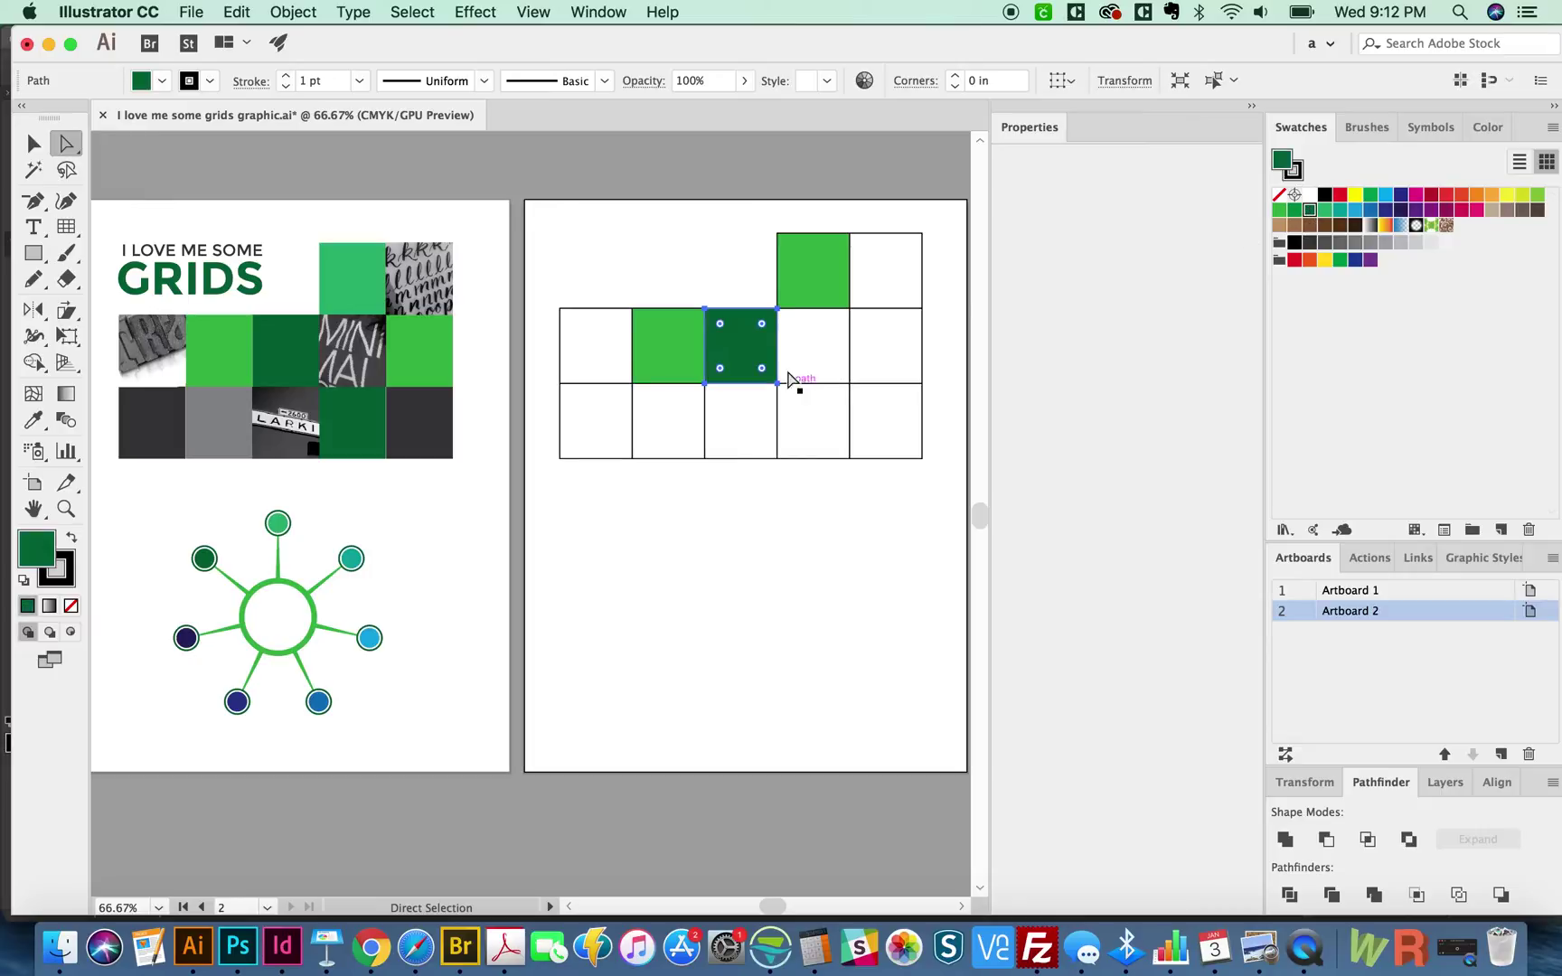
pyautogui.click(900, 361)
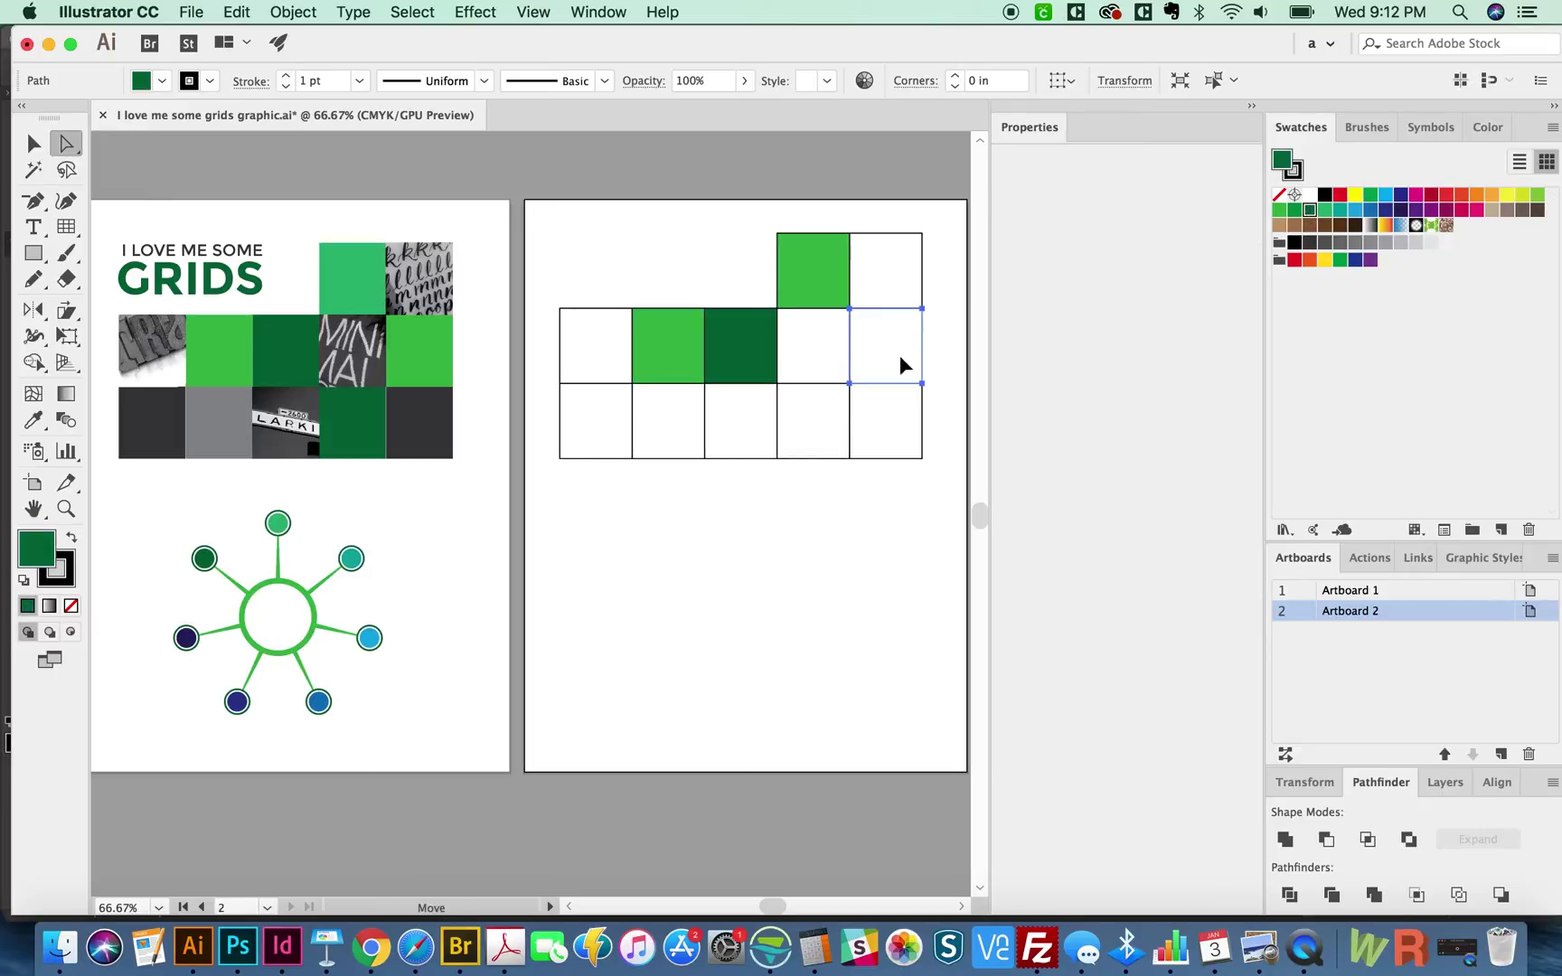
pyautogui.click(1326, 209)
pyautogui.click(813, 417)
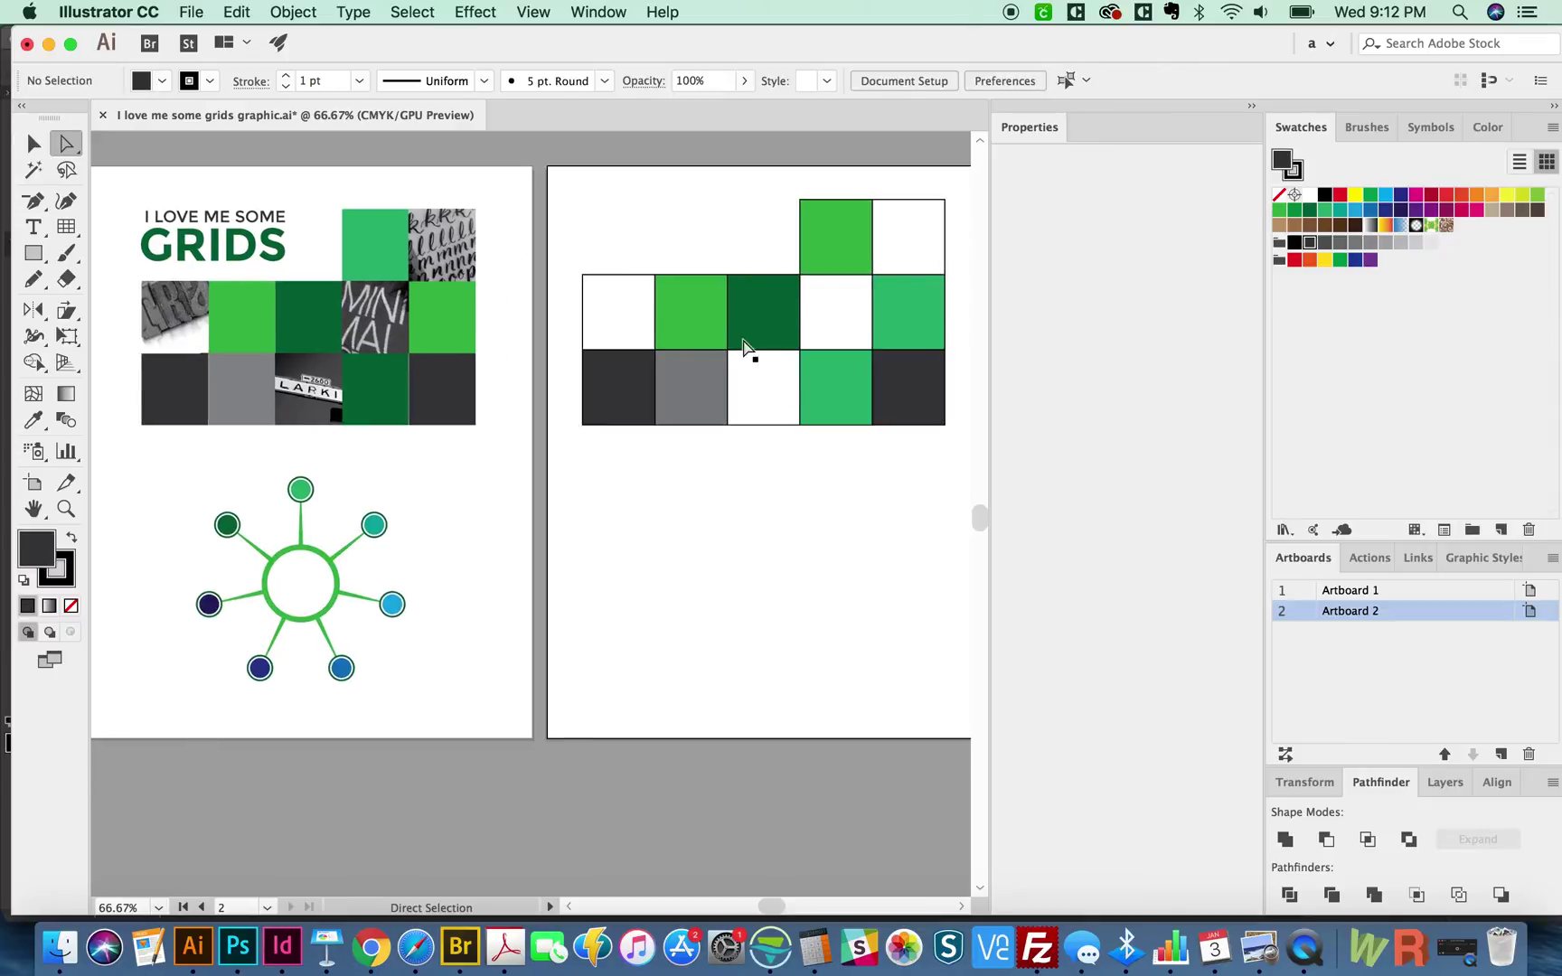
pyautogui.hscroll(4, 743, 357)
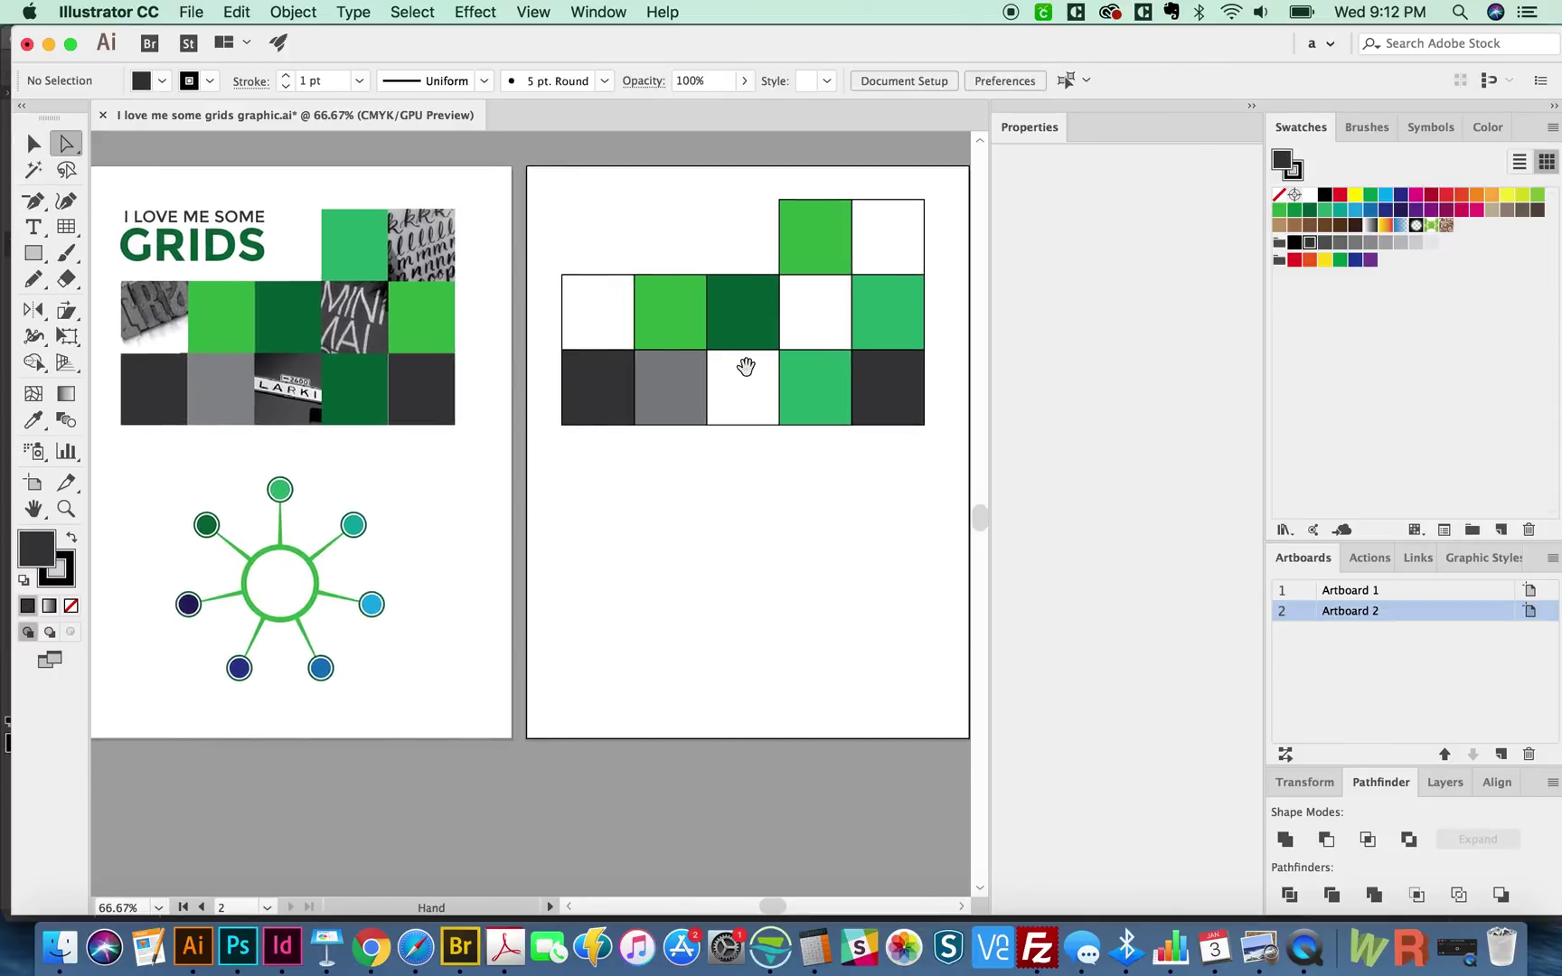
pyautogui.press('space')
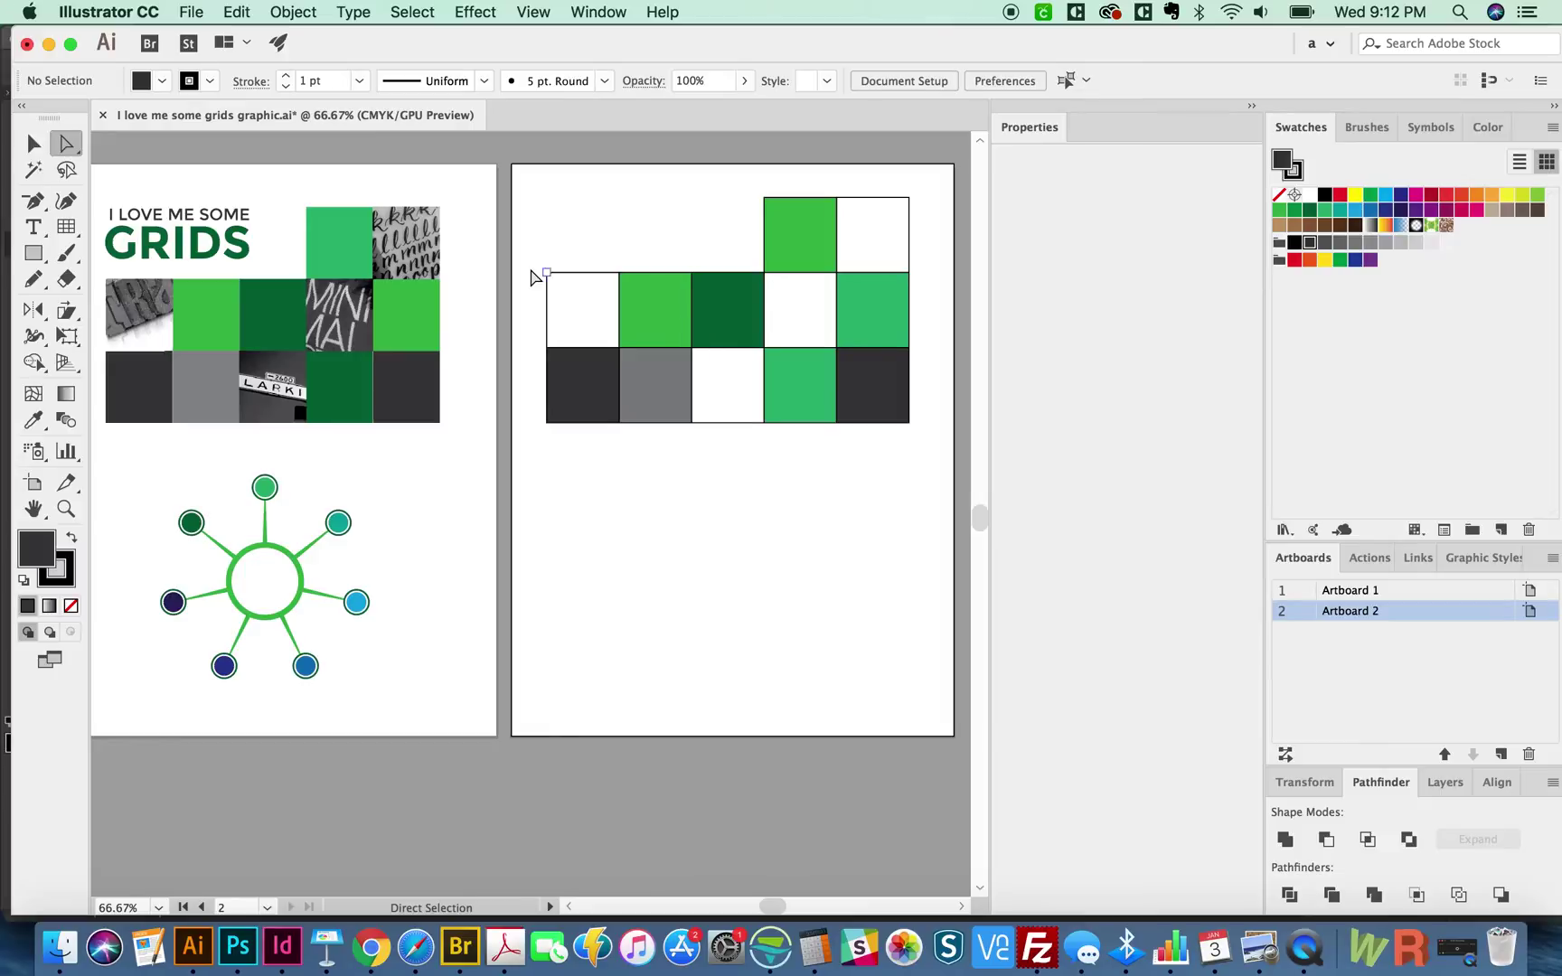
# - Place the linked image IMG_7462.jpg, about 2.9 in wide, over the bottom row's third cell and send it to the back
pyautogui.click(190, 12)
pyautogui.click(329, 333)
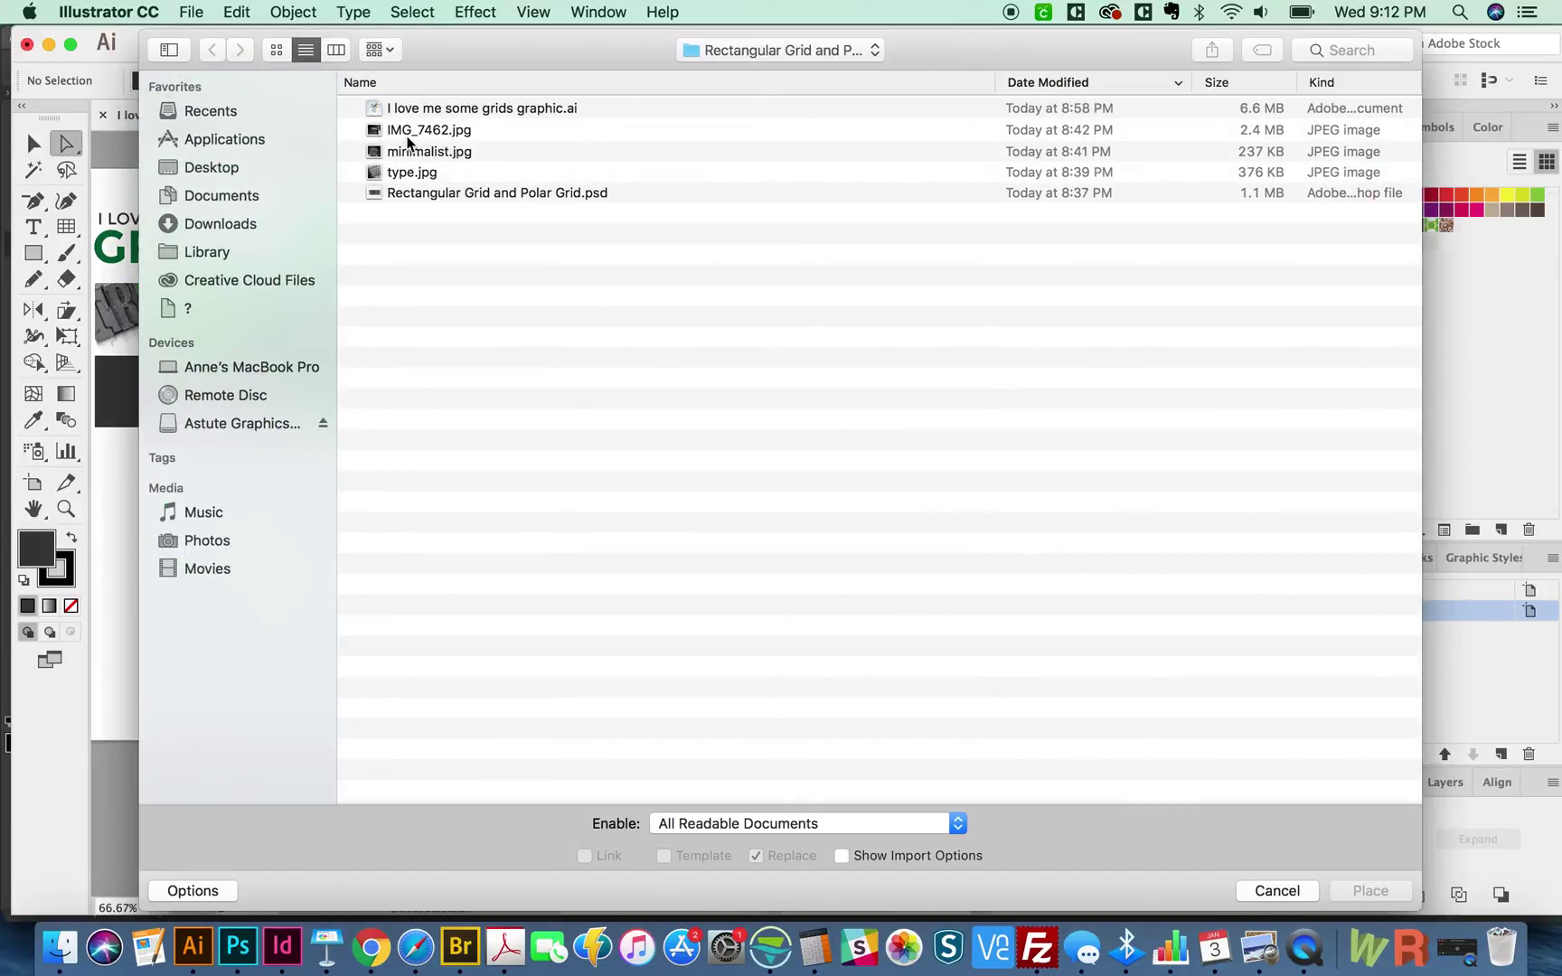
pyautogui.click(411, 136)
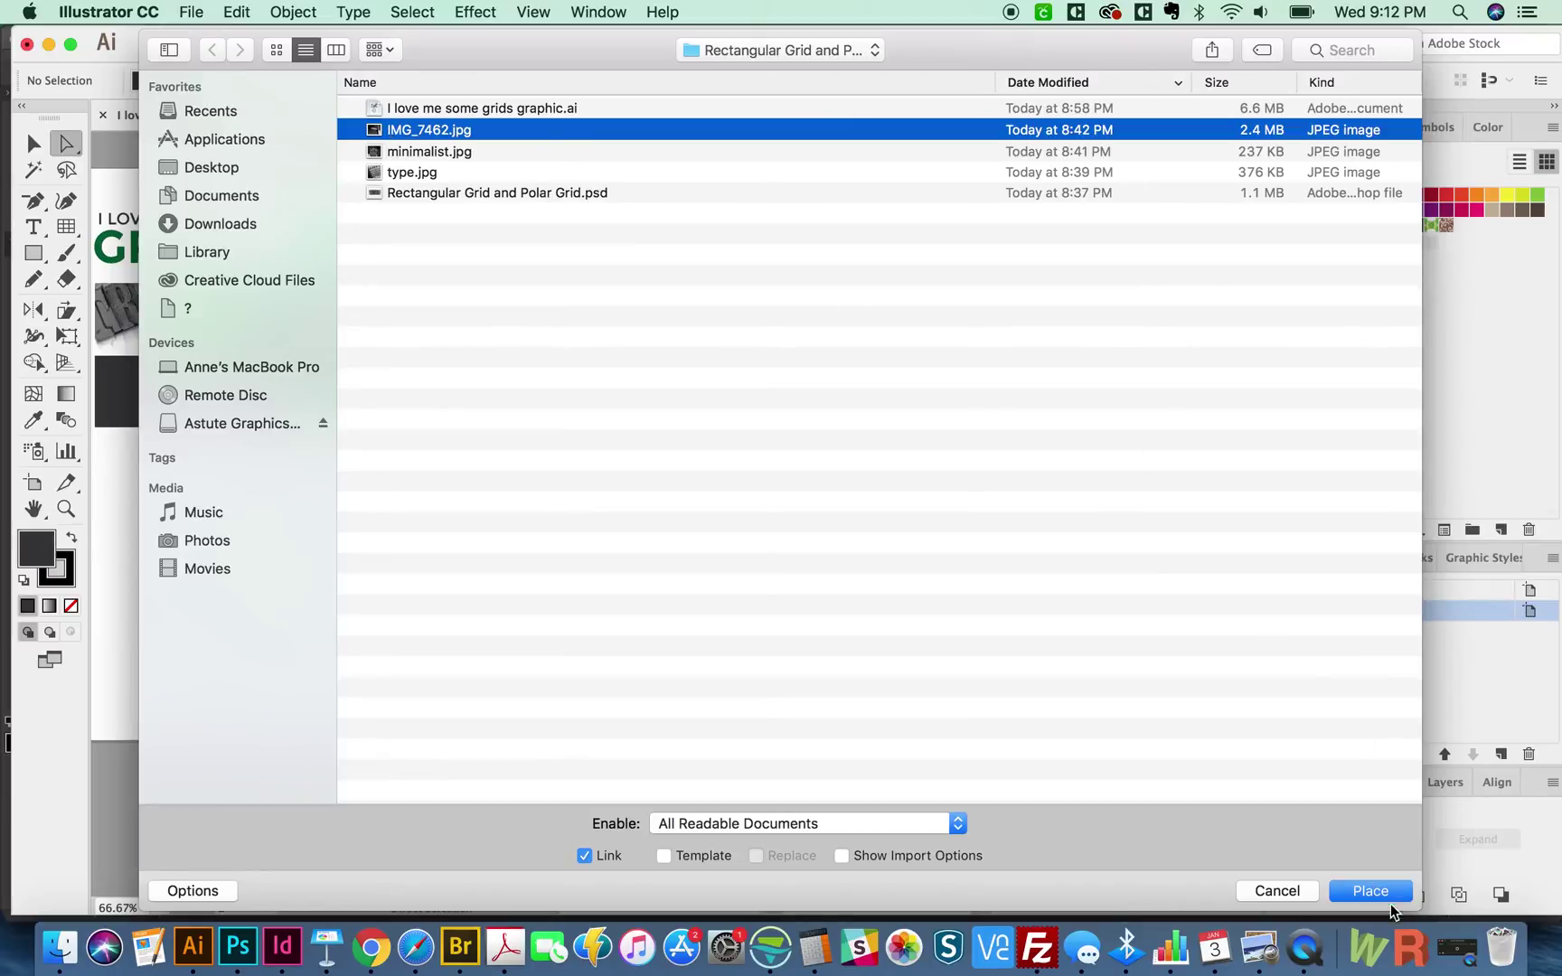
pyautogui.click(1370, 891)
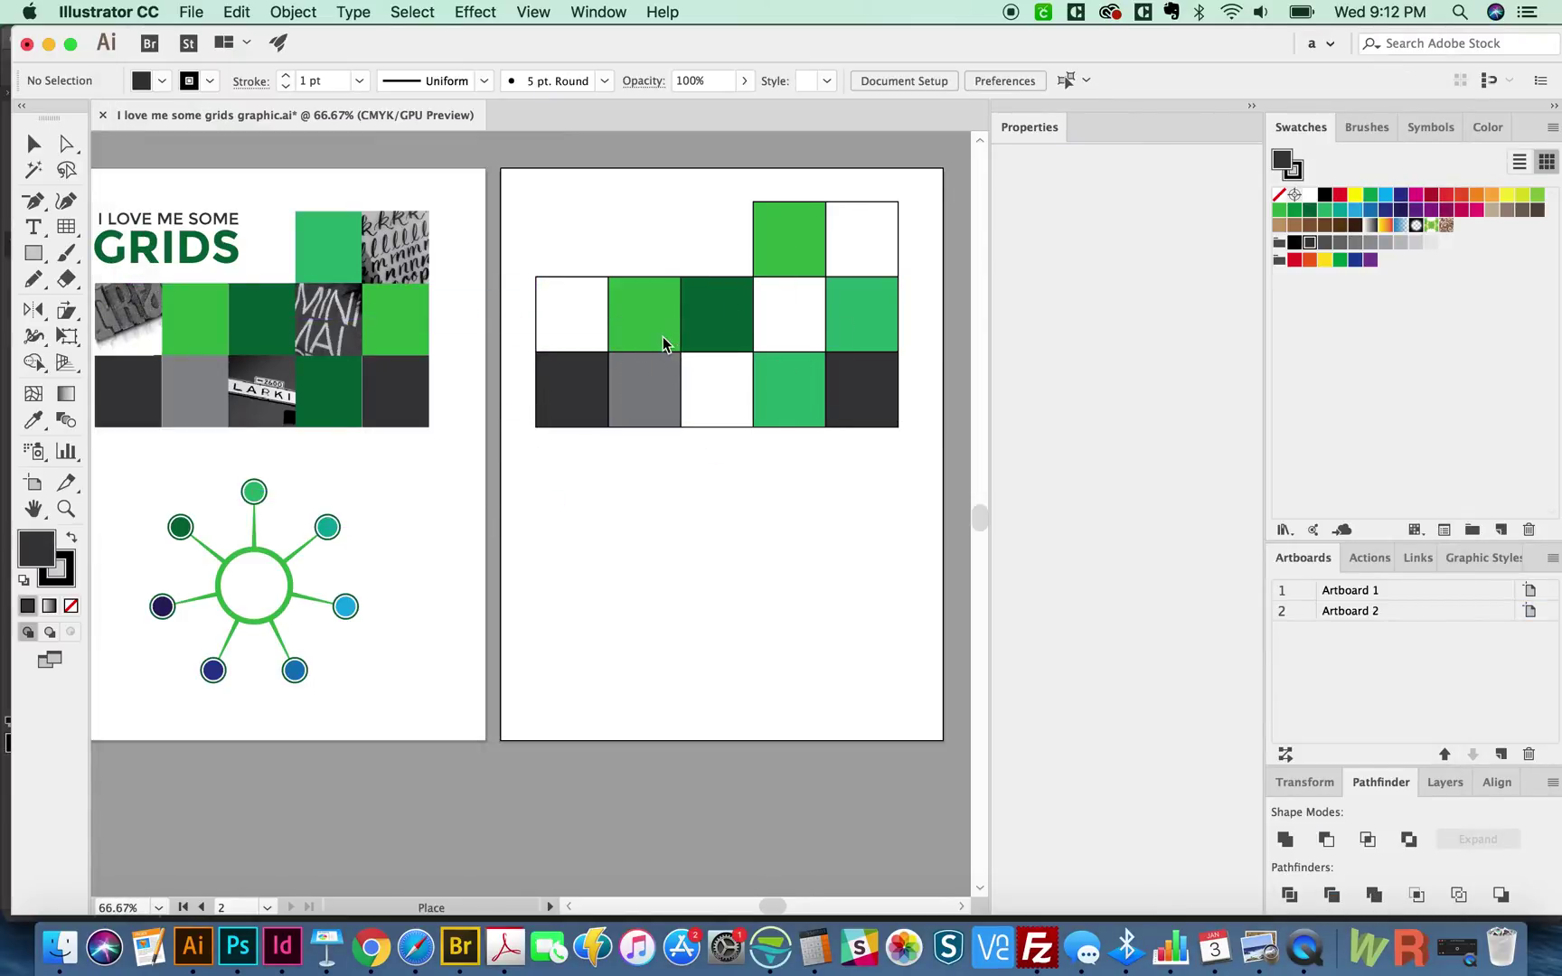
pyautogui.moveTo(663, 337); pyautogui.dragTo(818, 498)
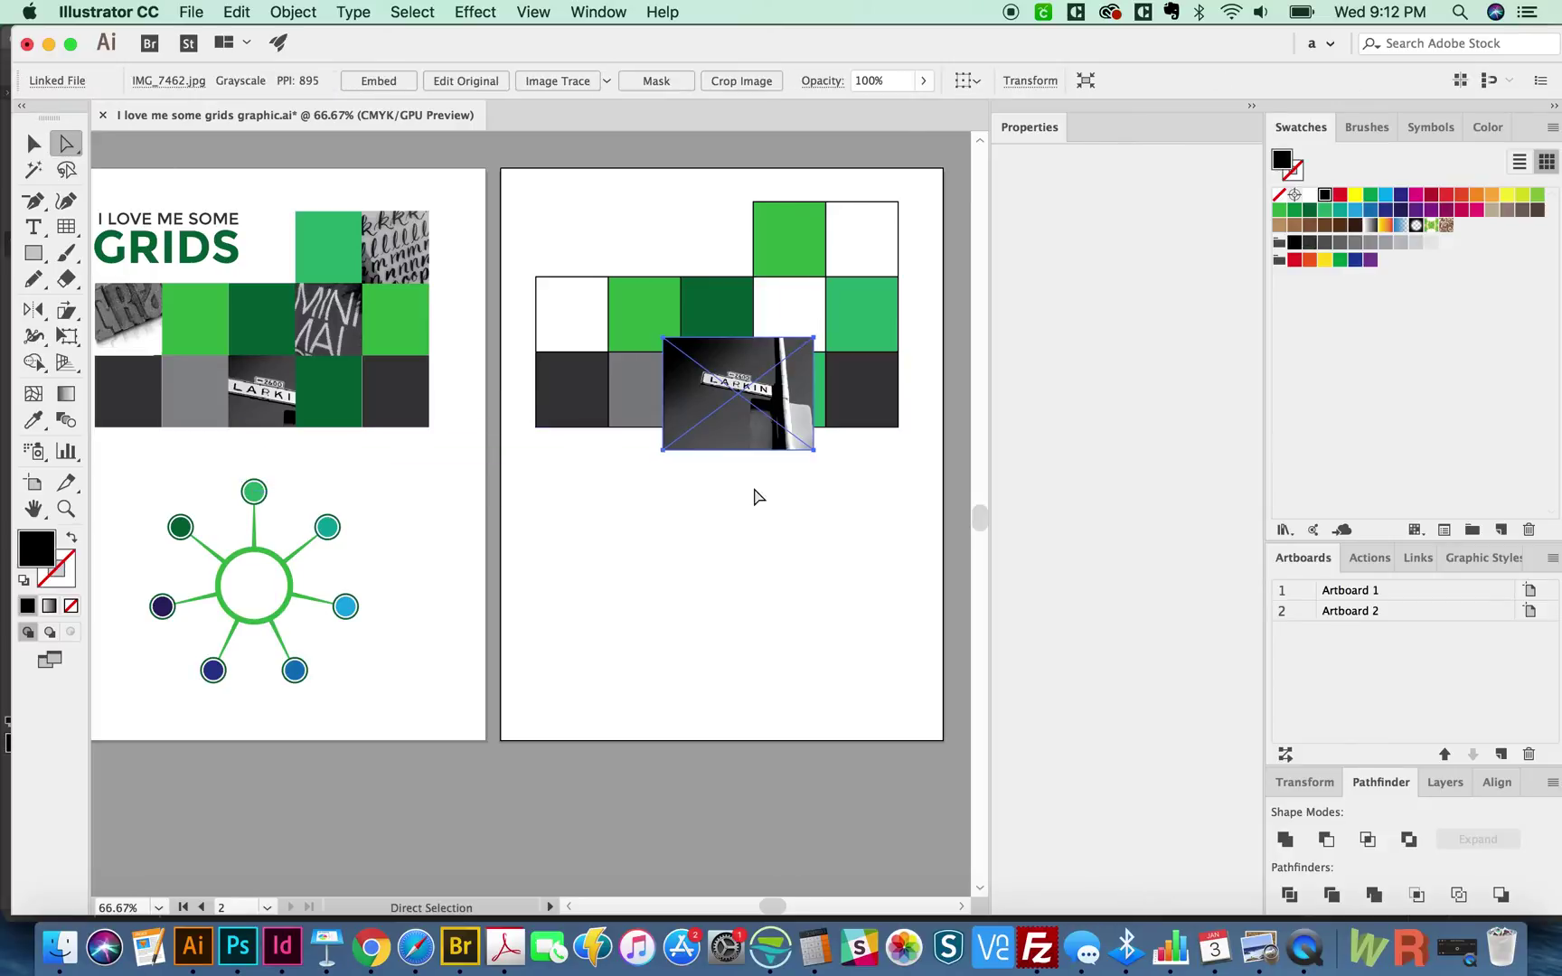
pyautogui.press('v')
pyautogui.moveTo(767, 422); pyautogui.dragTo(752, 420)
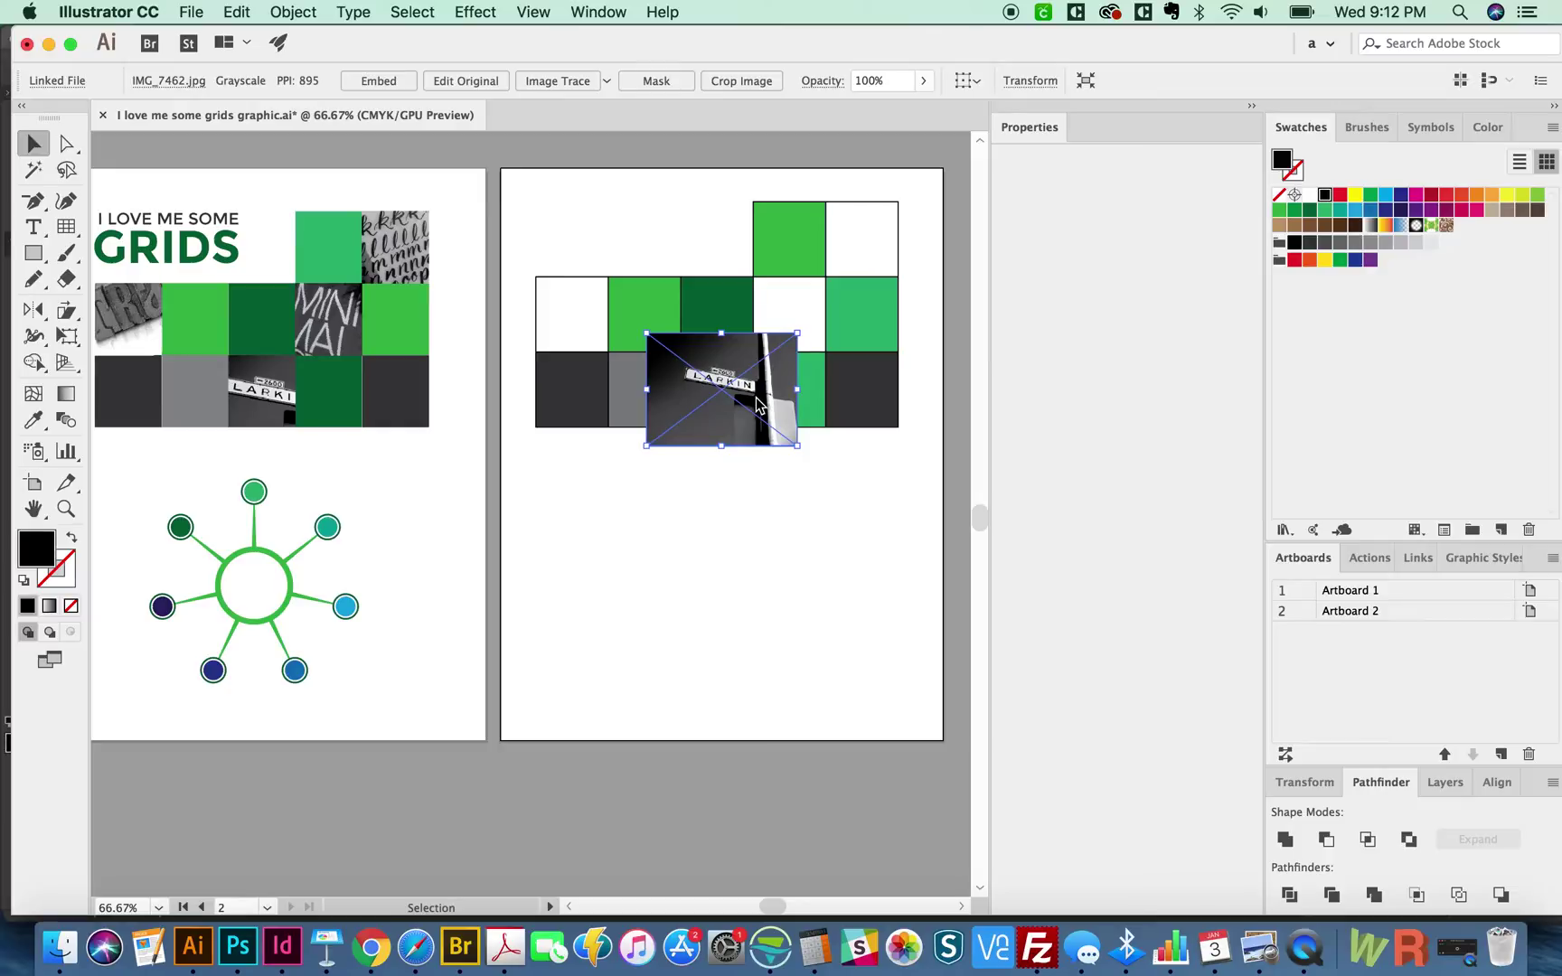
pyautogui.press('super')
pyautogui.press('super+shift+bracketleft')
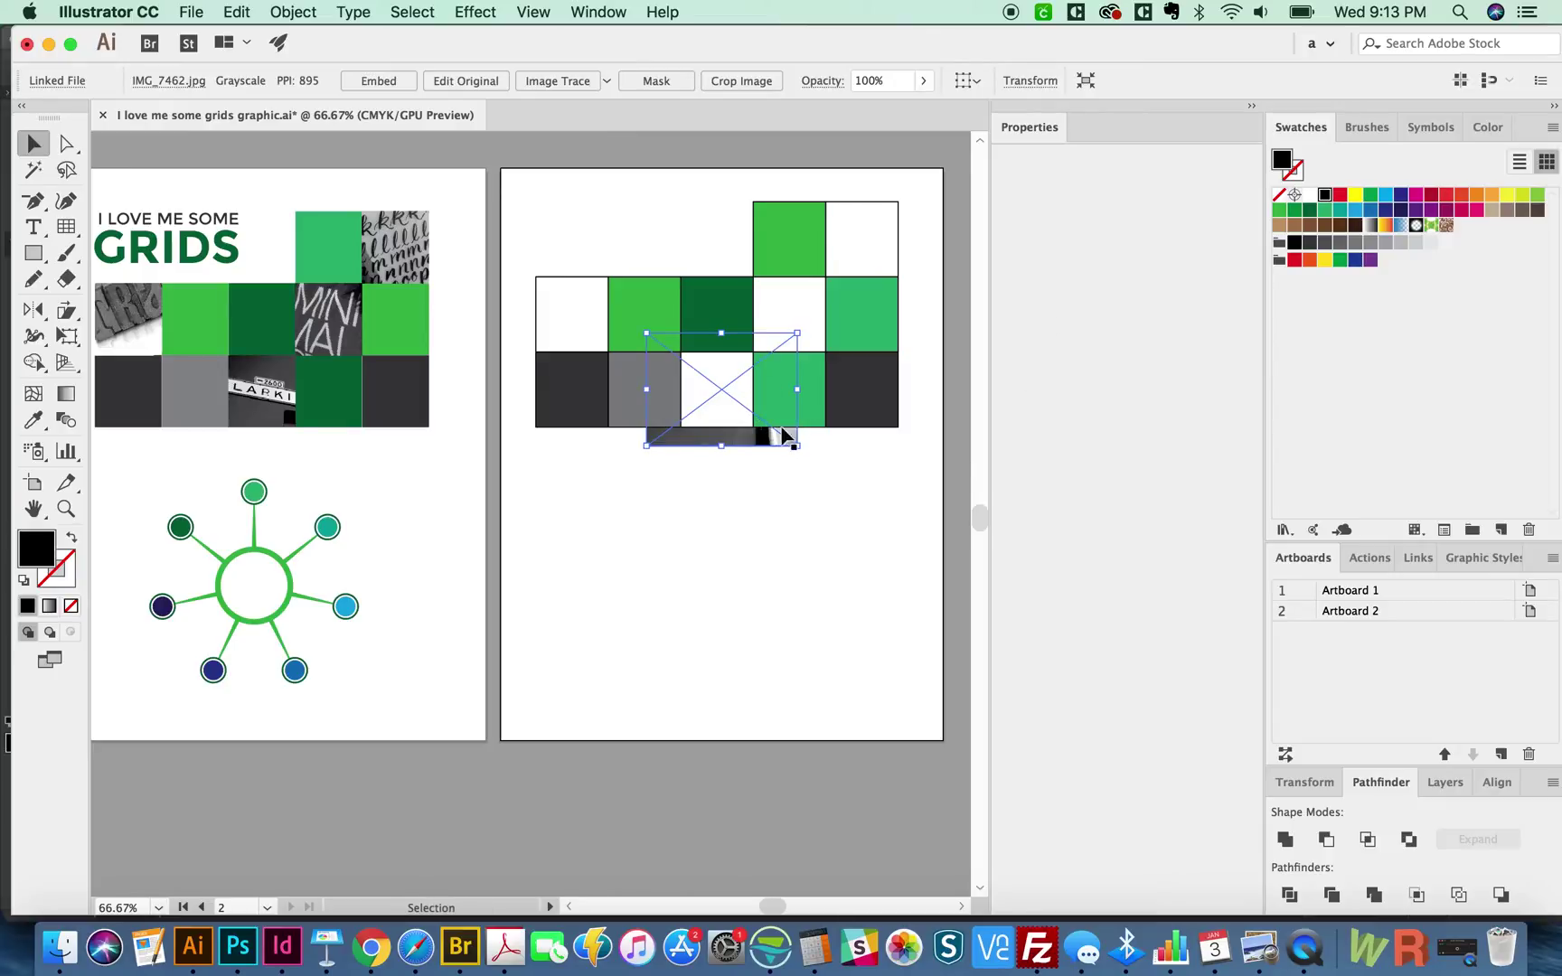
# - Add the bottom row's third grid cell to the selection together with the placed image IMG_7462.jpg
pyautogui.press('a')
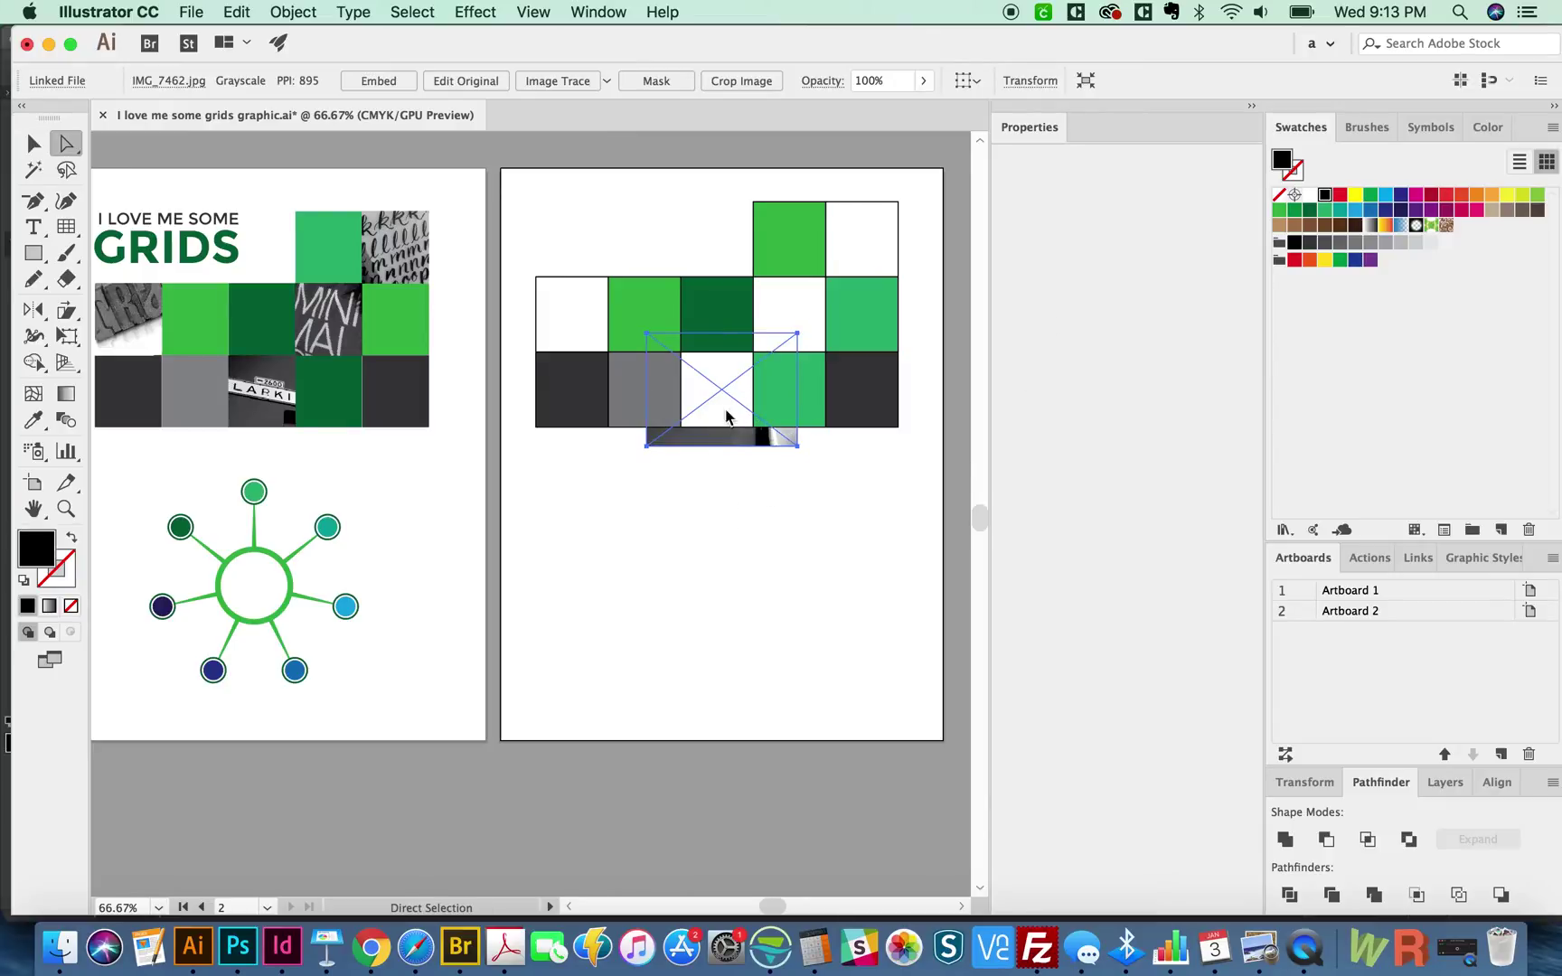
pyautogui.press('super')
pyautogui.keyDown('shift'); pyautogui.click(720, 421); pyautogui.keyUp('shift')
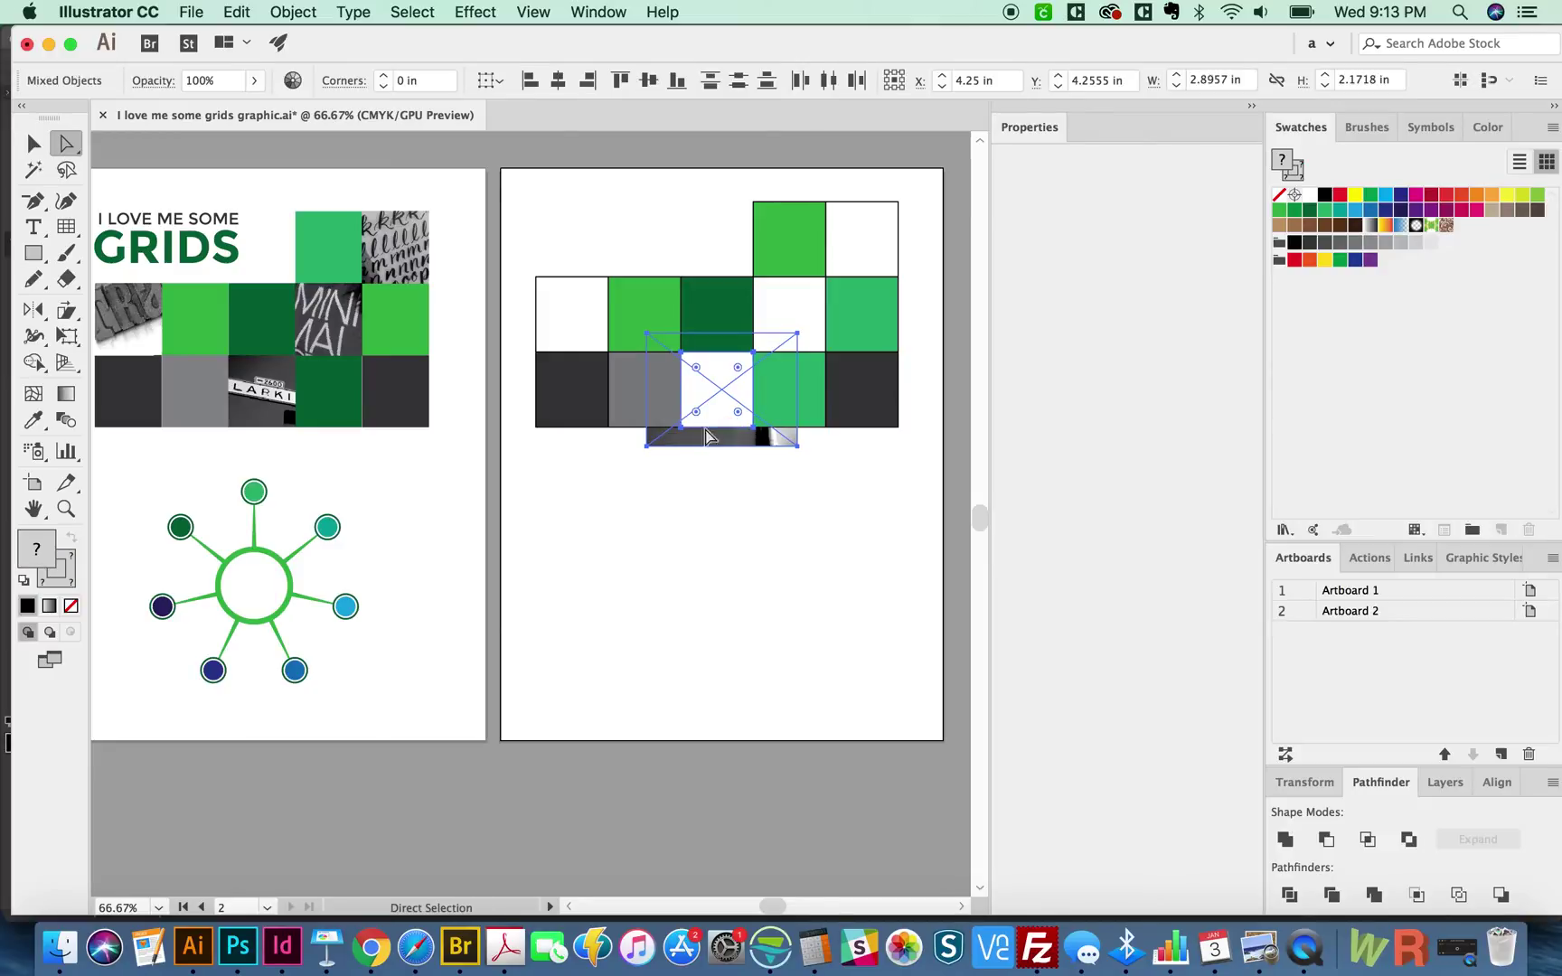
pyautogui.click(68, 148)
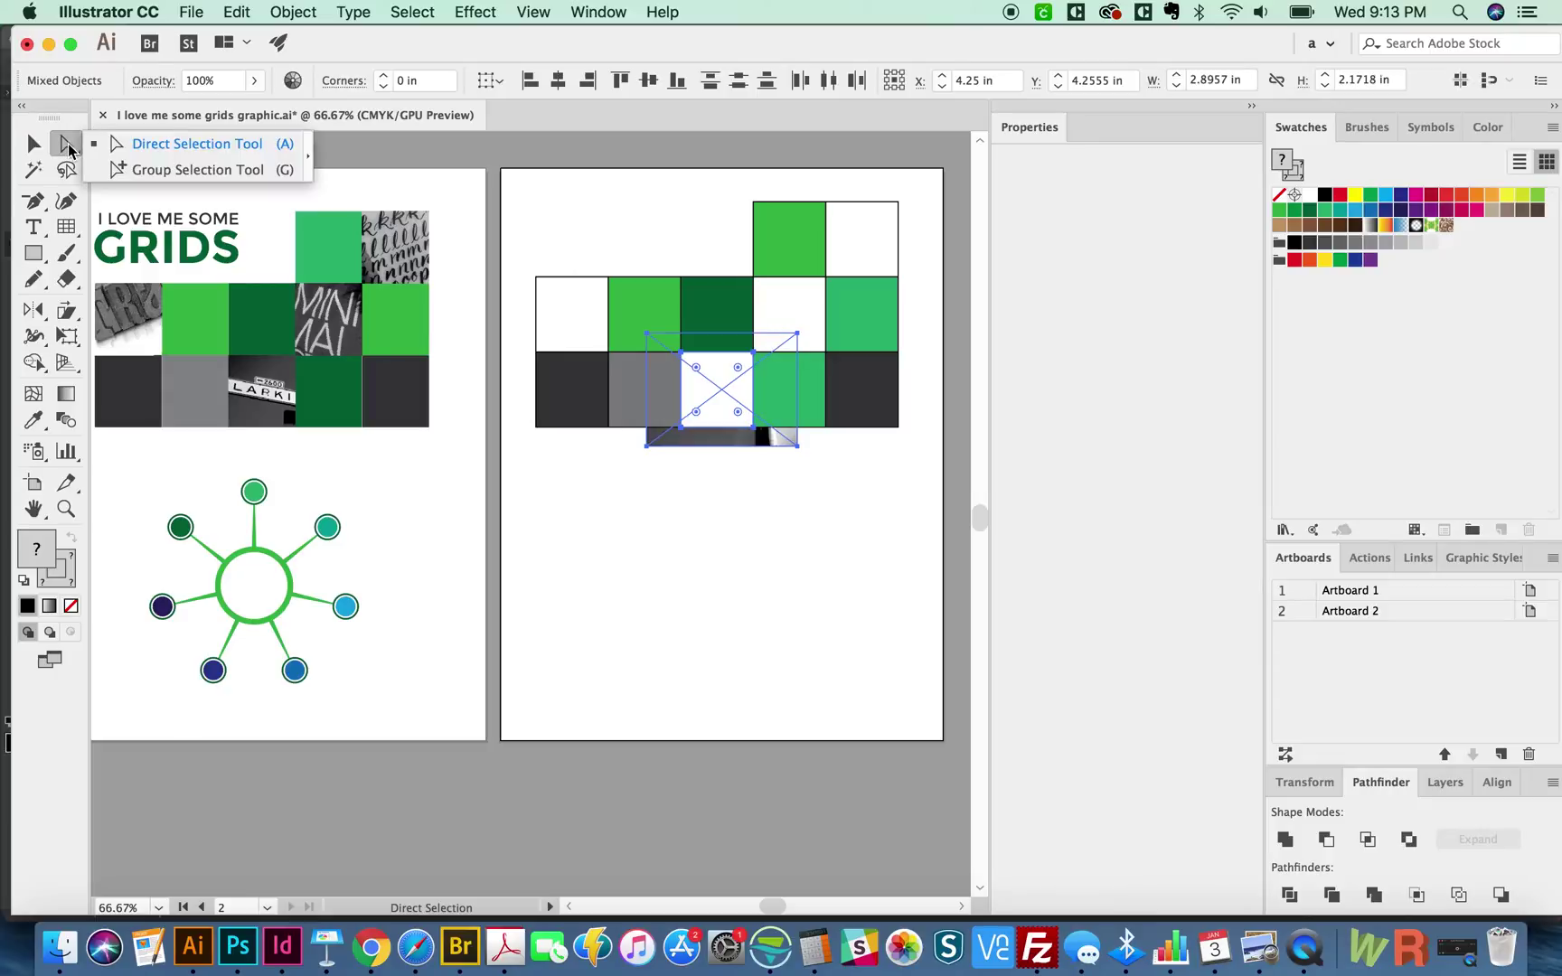
pyautogui.doubleClick(67, 151)
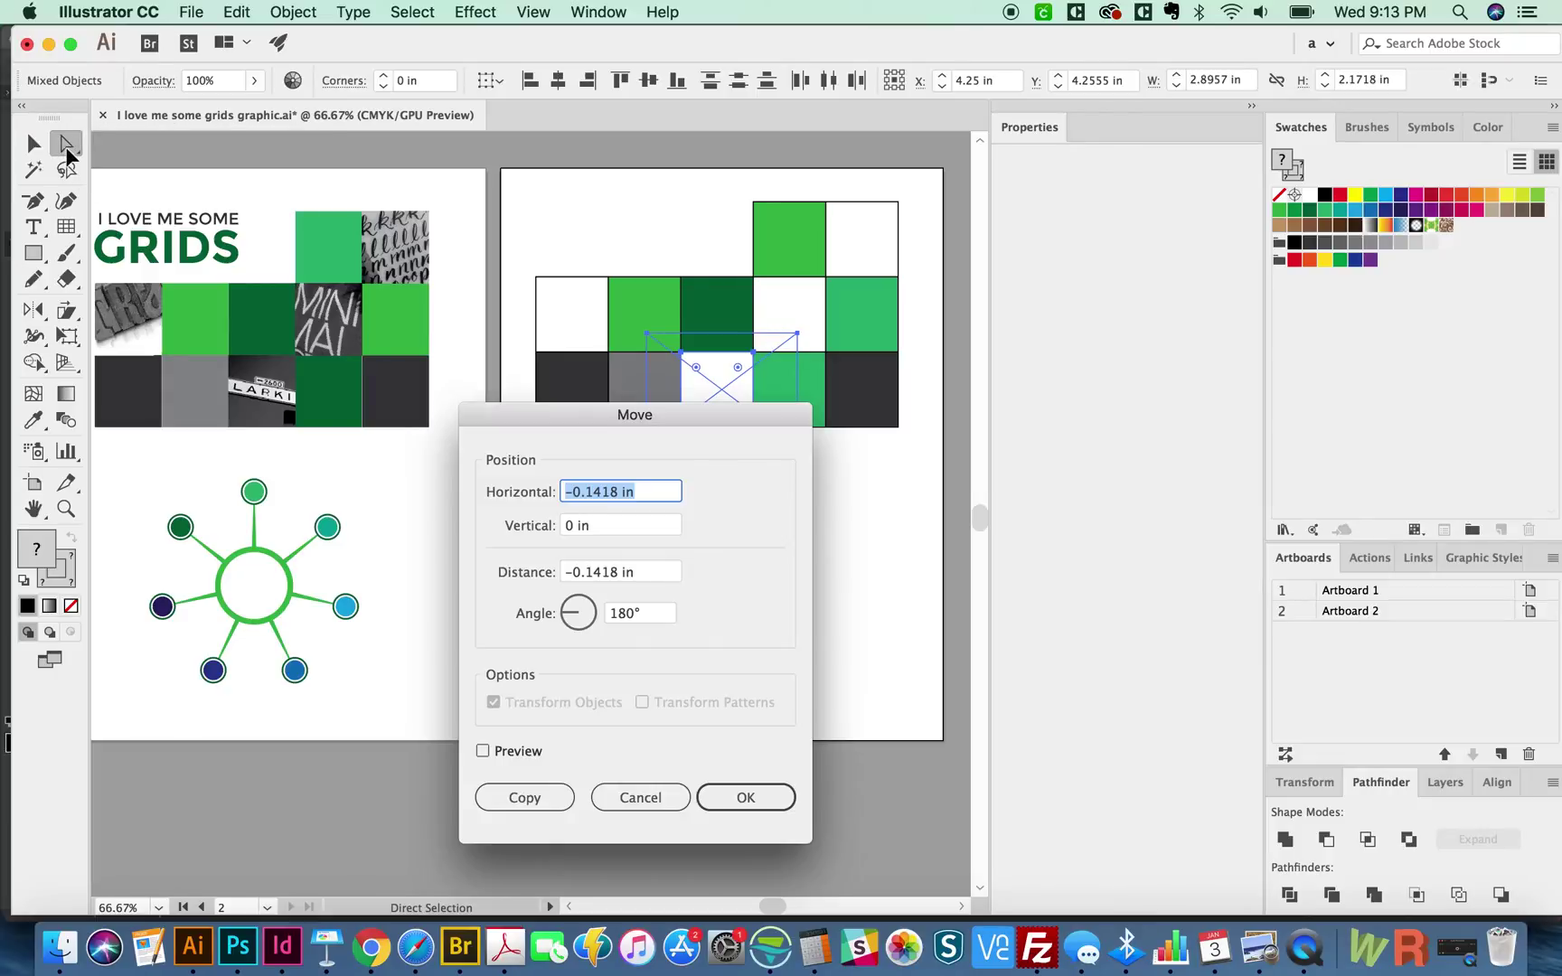
pyautogui.click(650, 797)
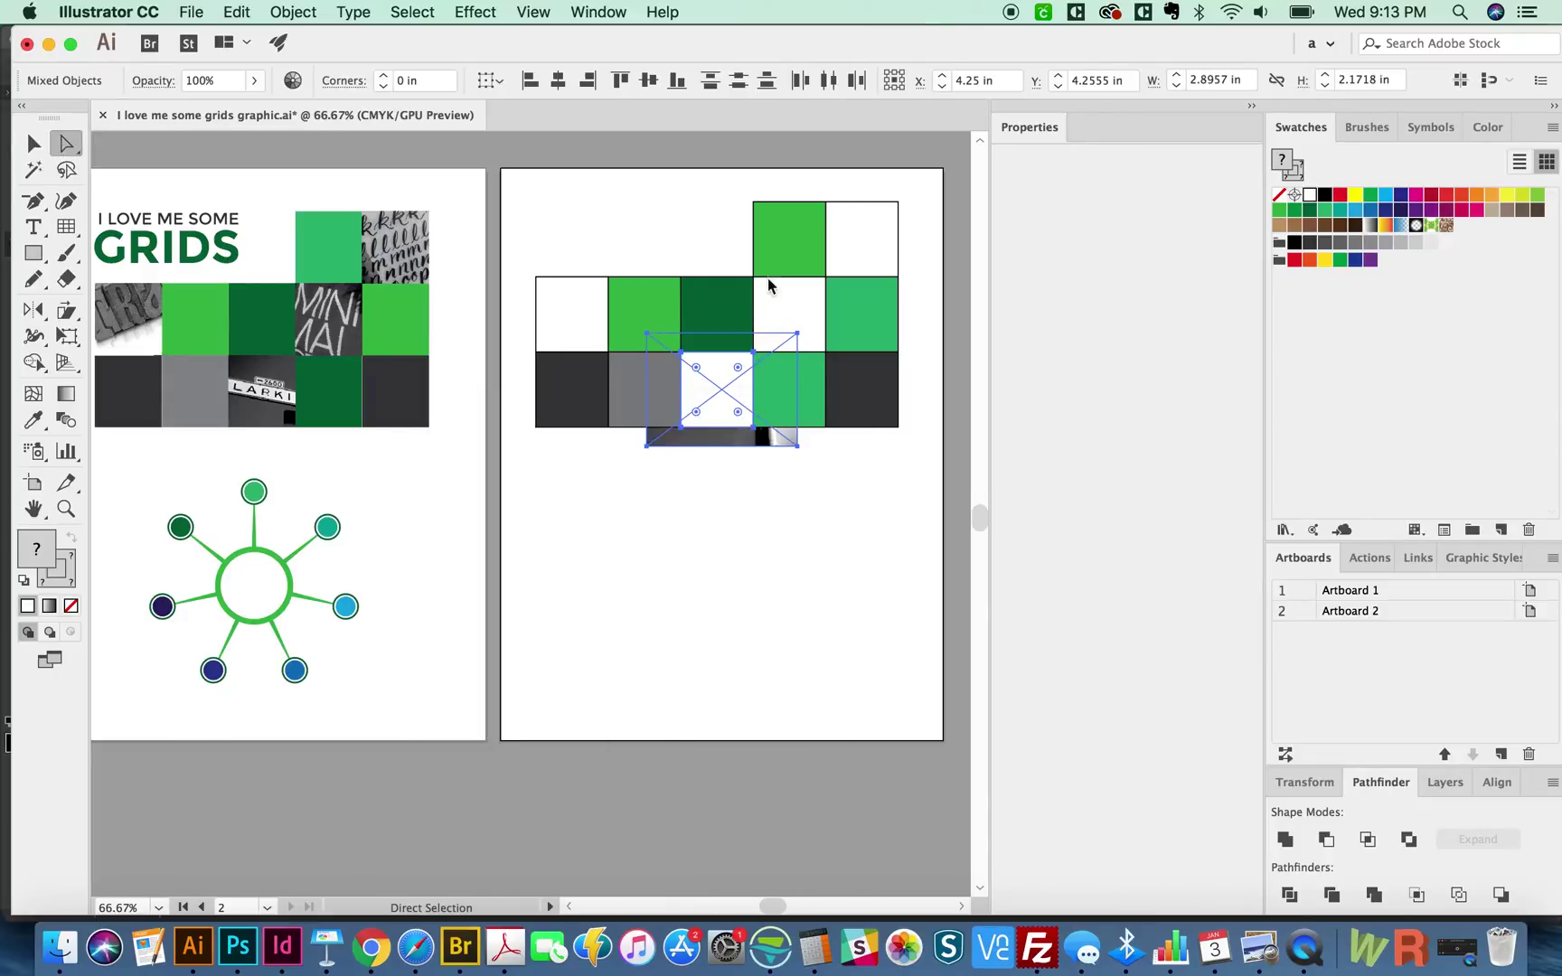
# - Try to make a clipping mask from the placed image and the bottom row's third cell
pyautogui.click(705, 436)
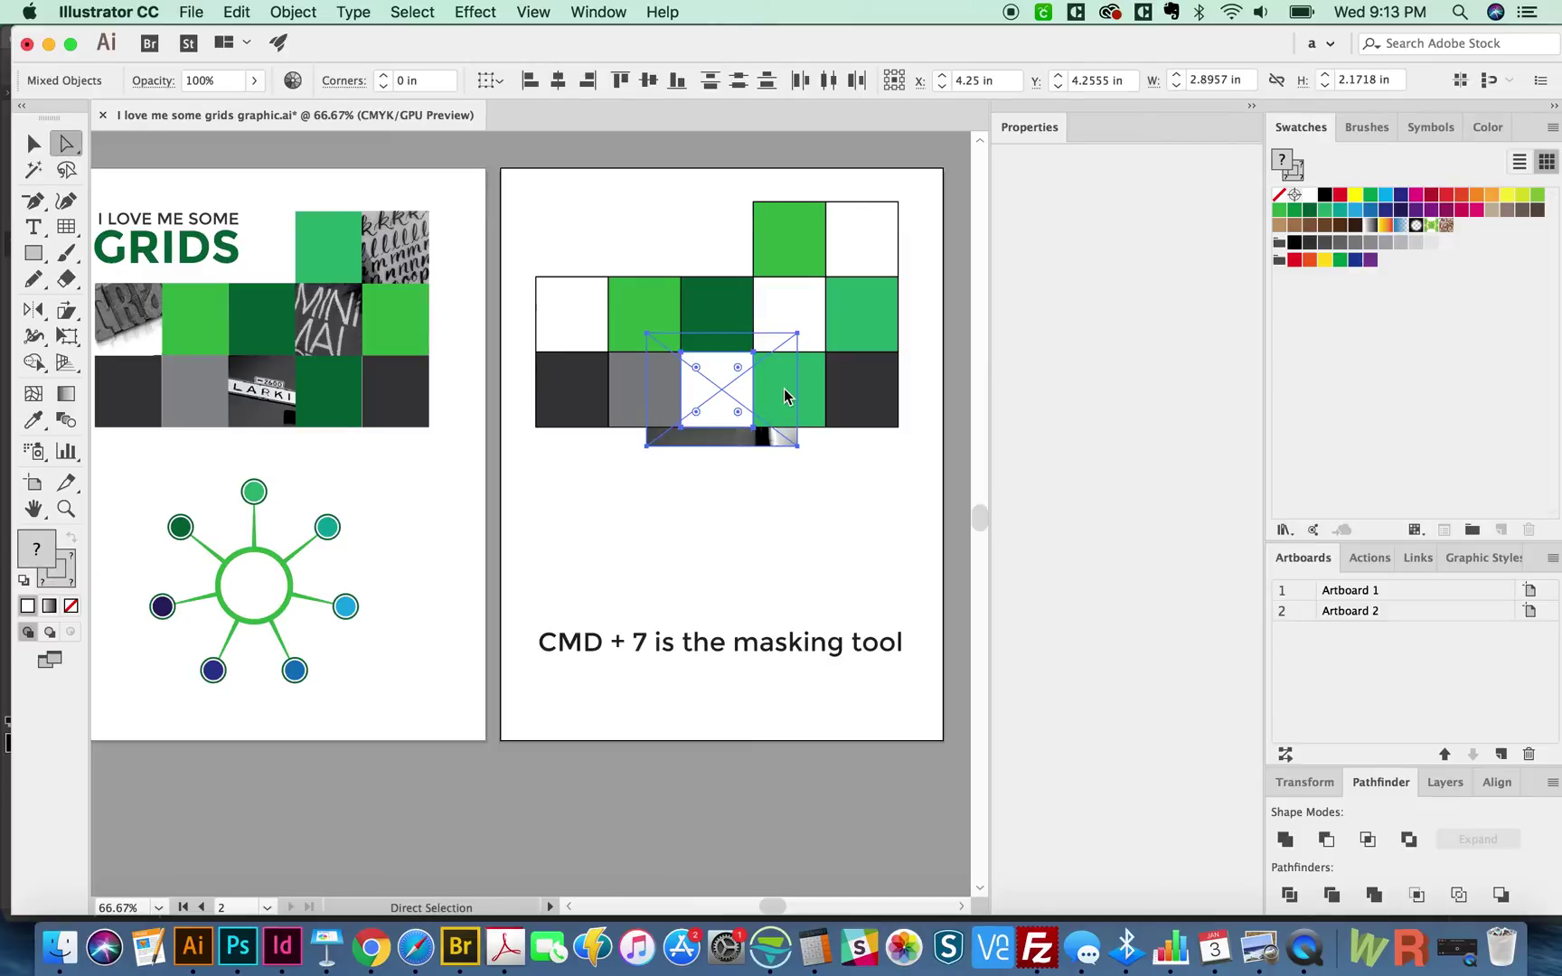
pyautogui.press('super+7')
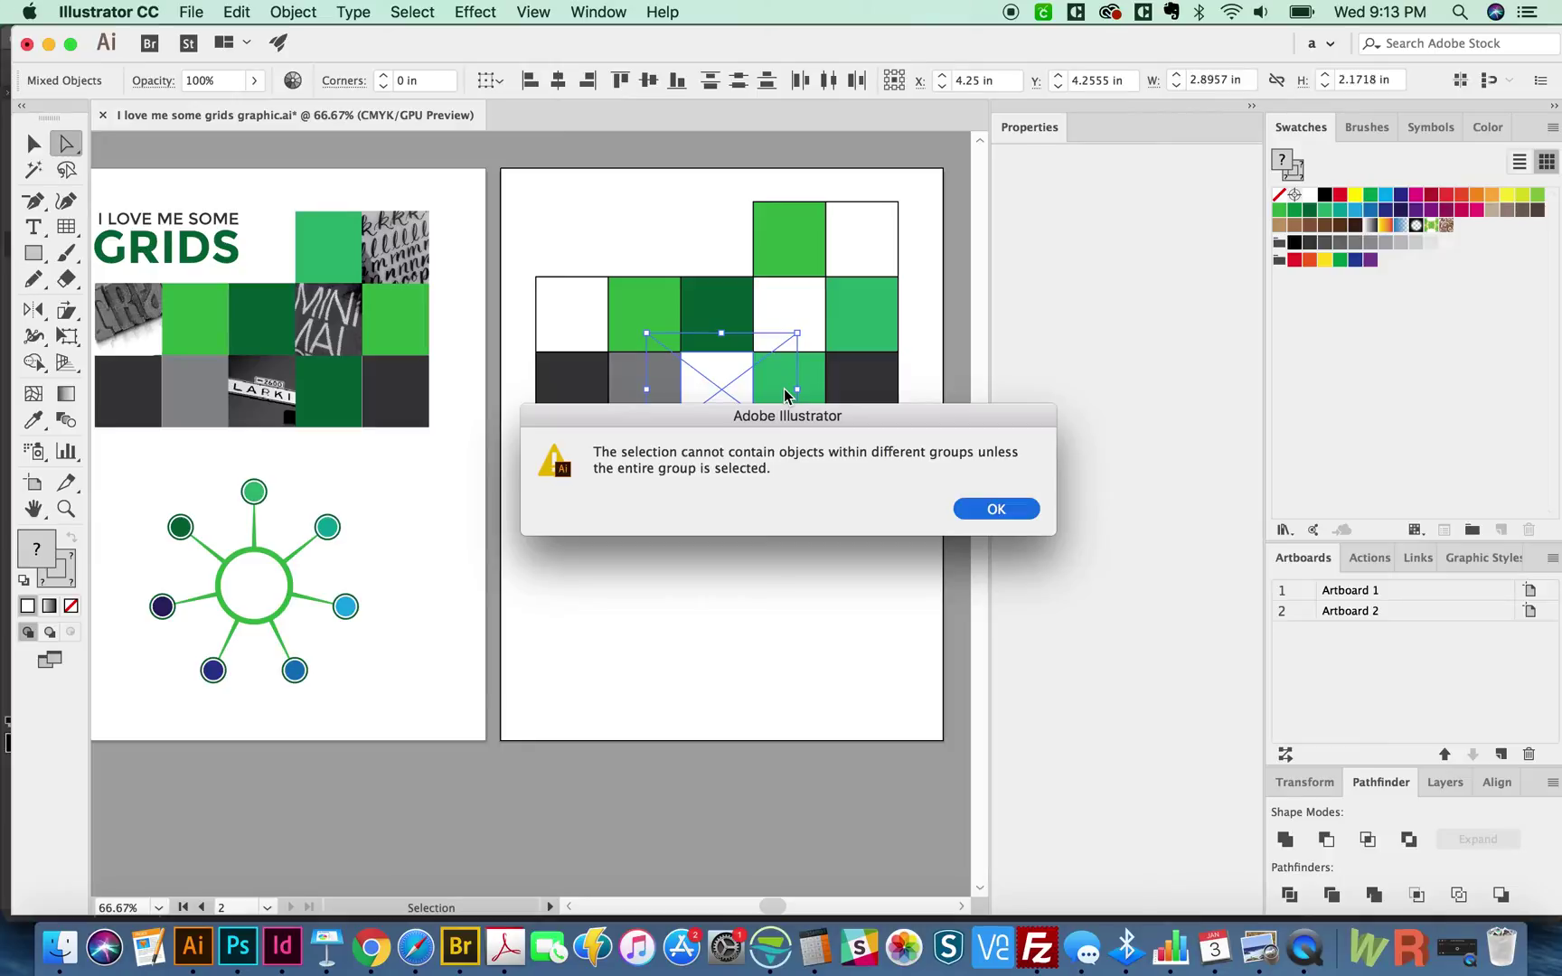
pyautogui.click(996, 509)
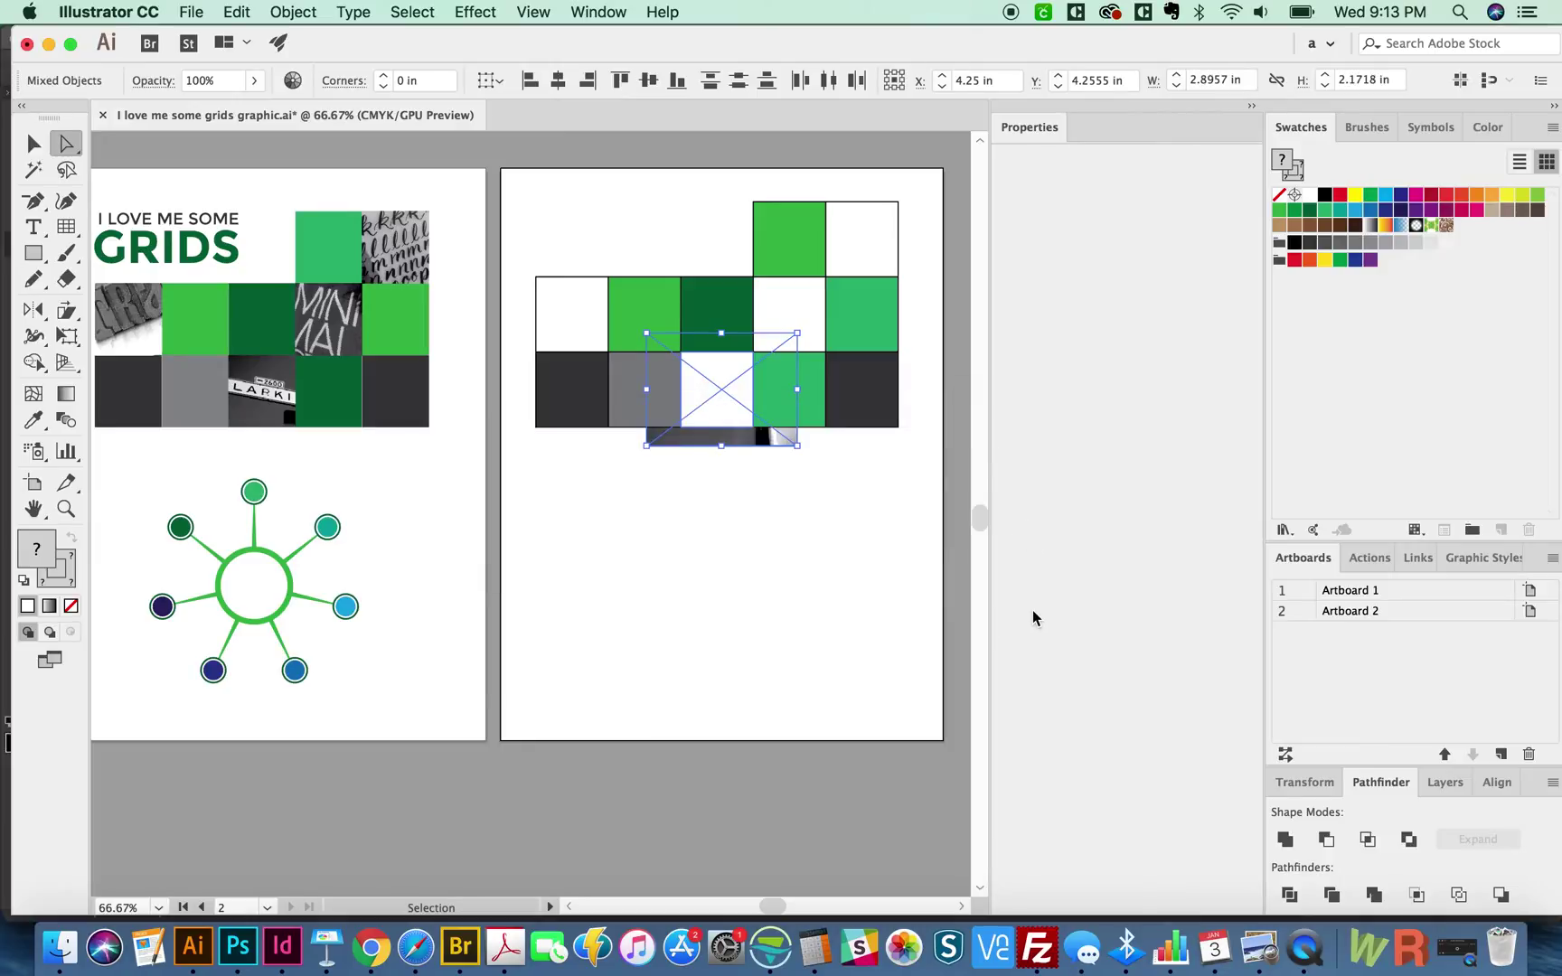
# - Cut the image and the bottom row's third cell, paste them in place in front, and make a clipping mask from them
pyautogui.press('Delete')
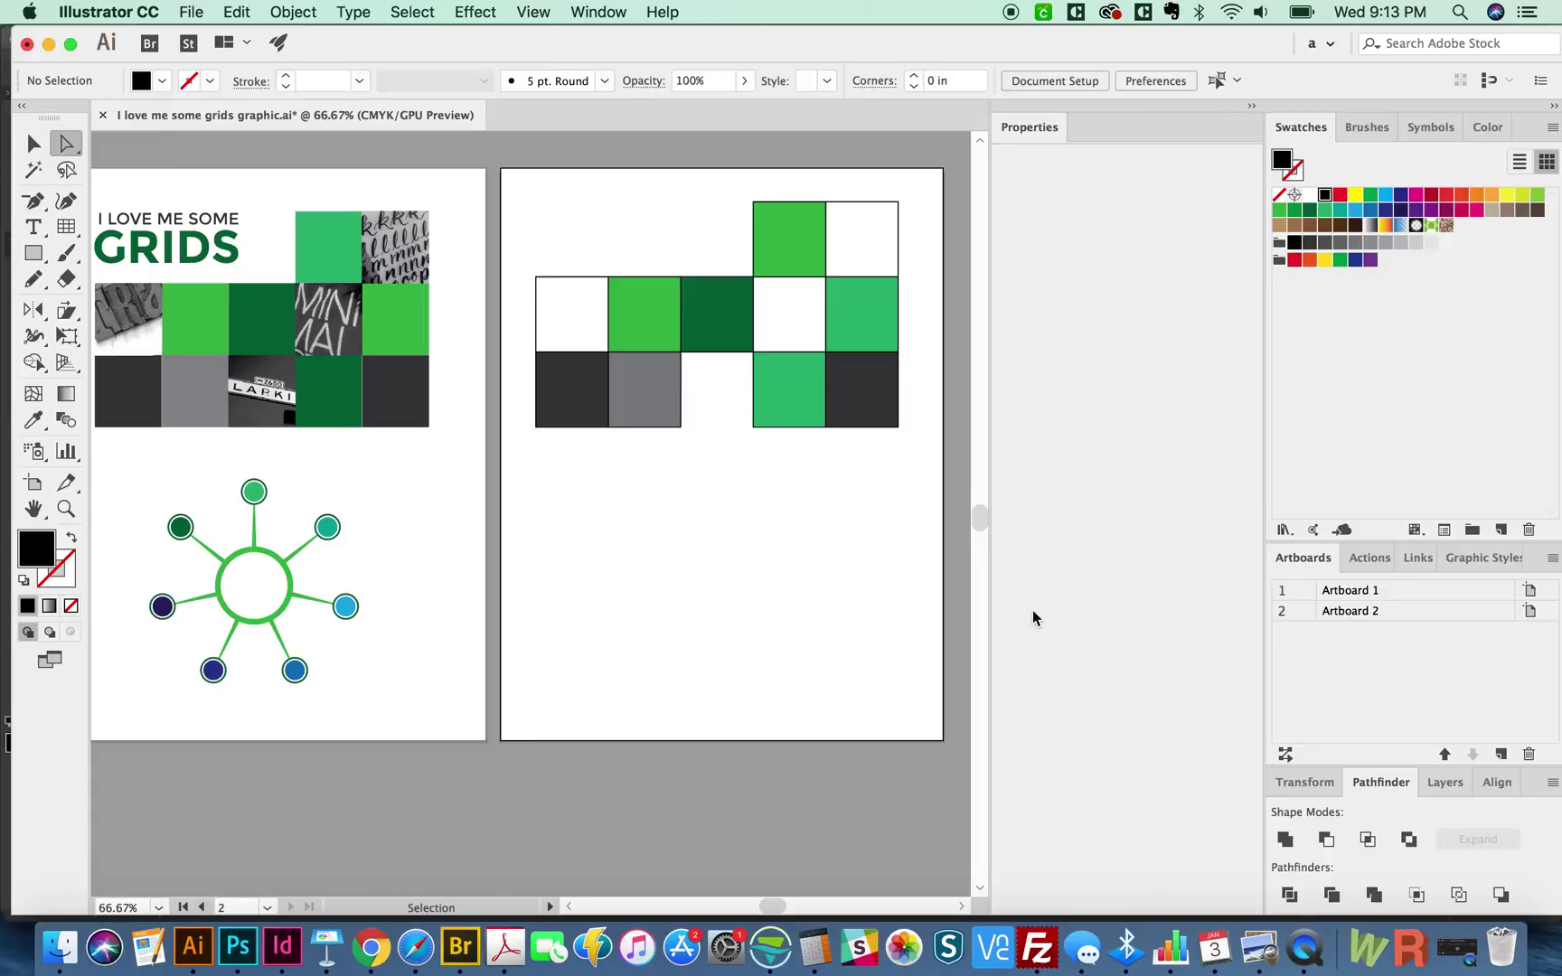
pyautogui.press('super+z')
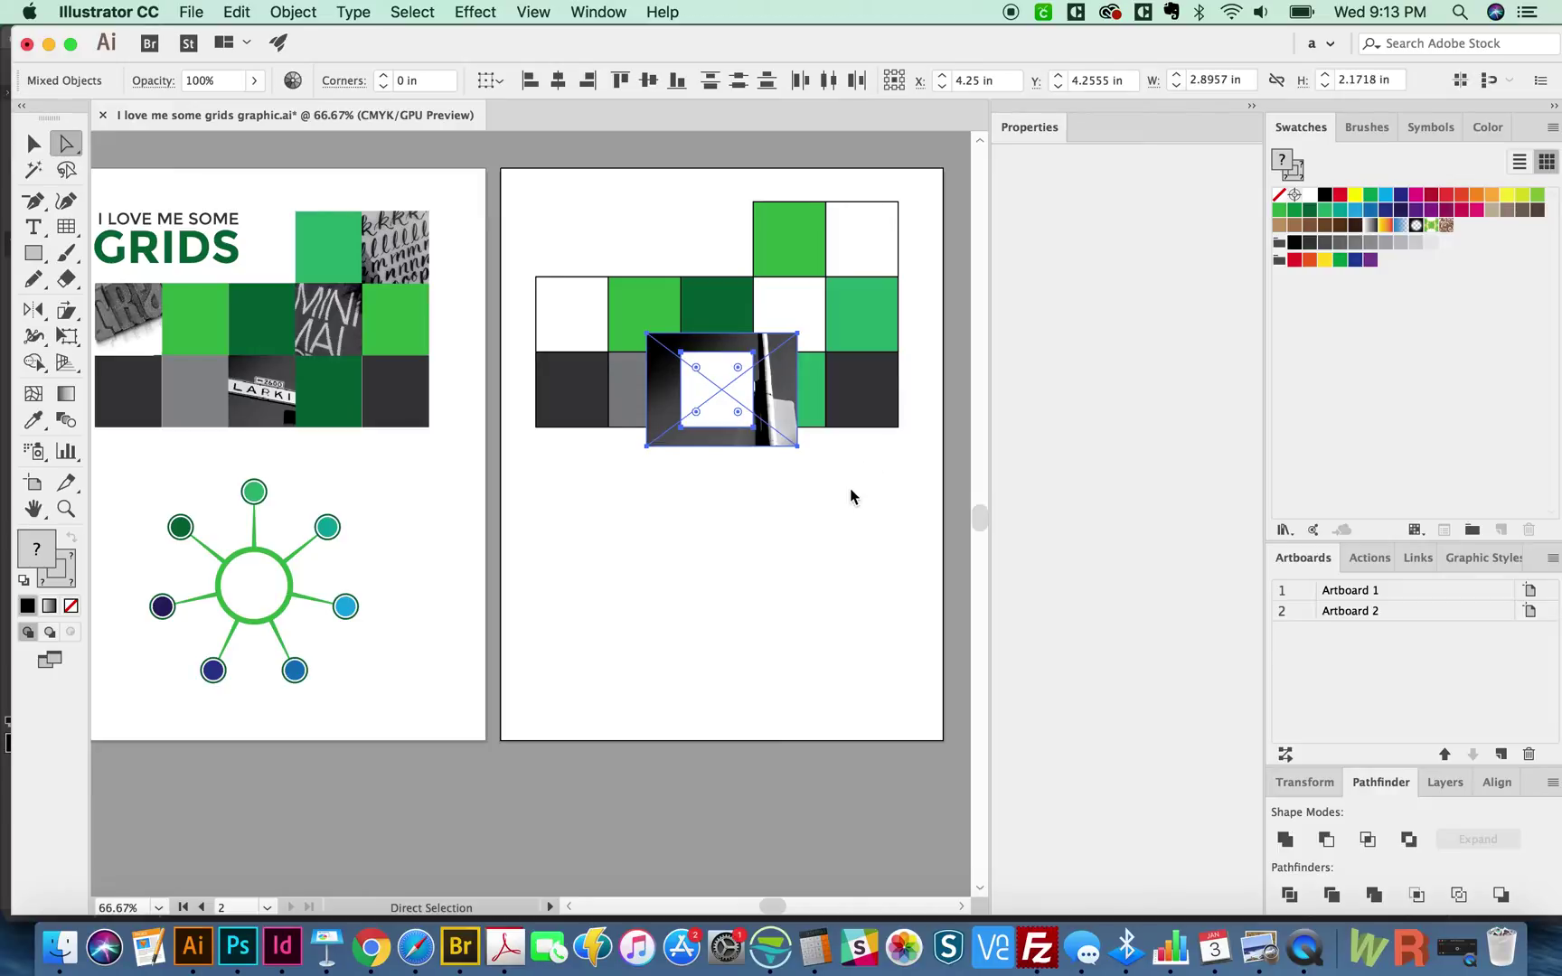
pyautogui.press('super+7')
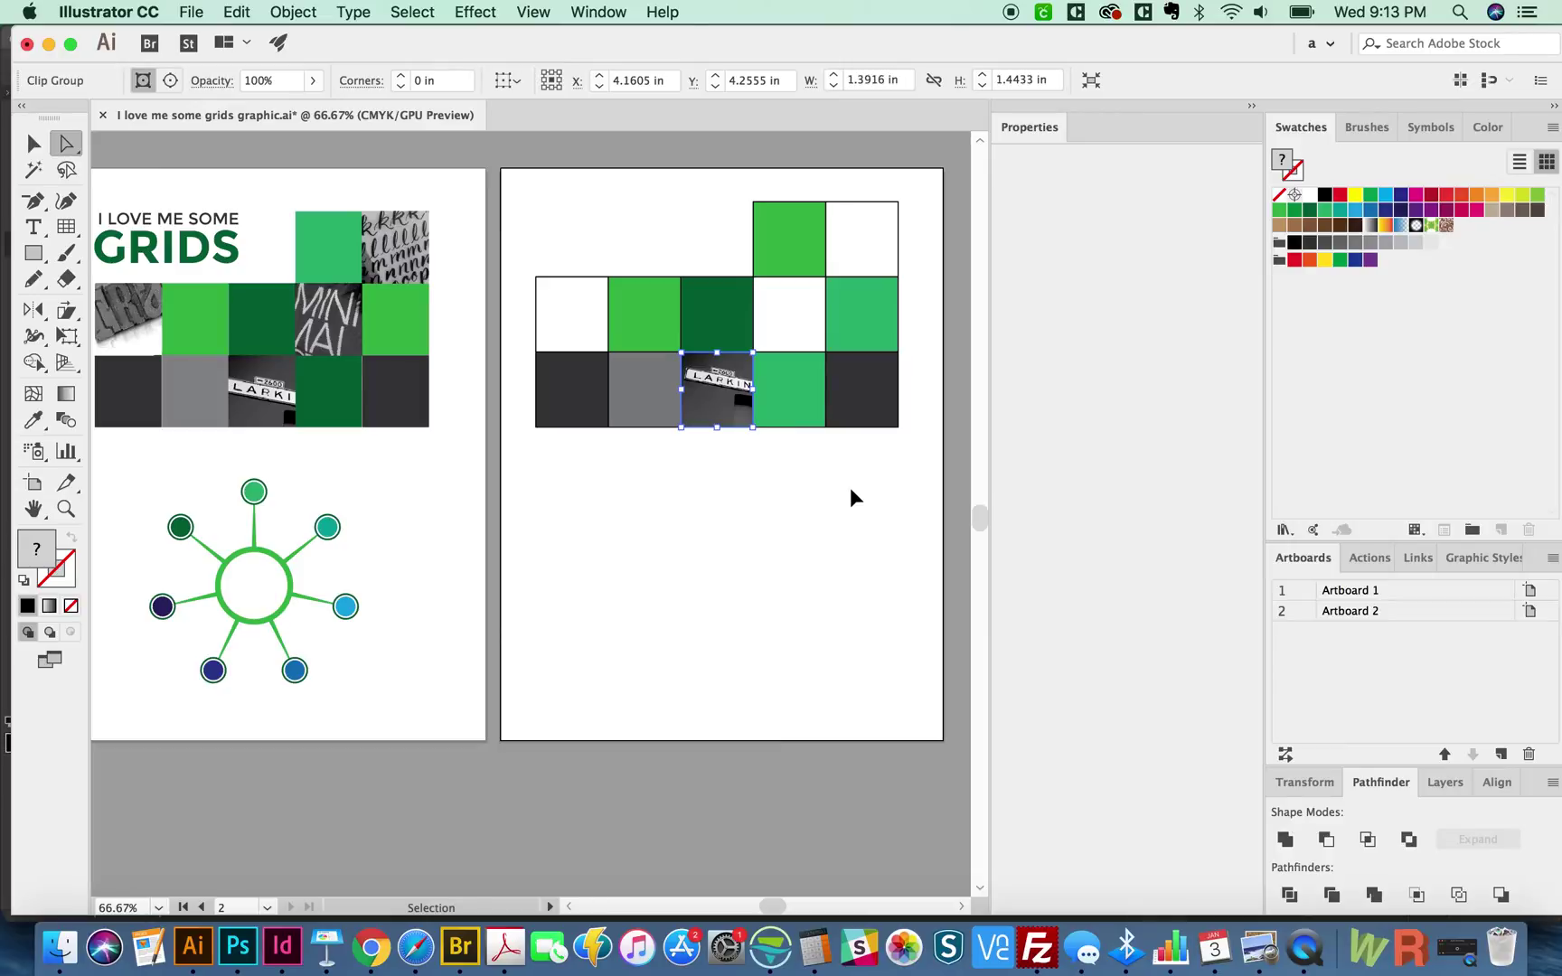
pyautogui.press('super+shift+a')
pyautogui.moveTo(751, 511); pyautogui.dragTo(784, 518)
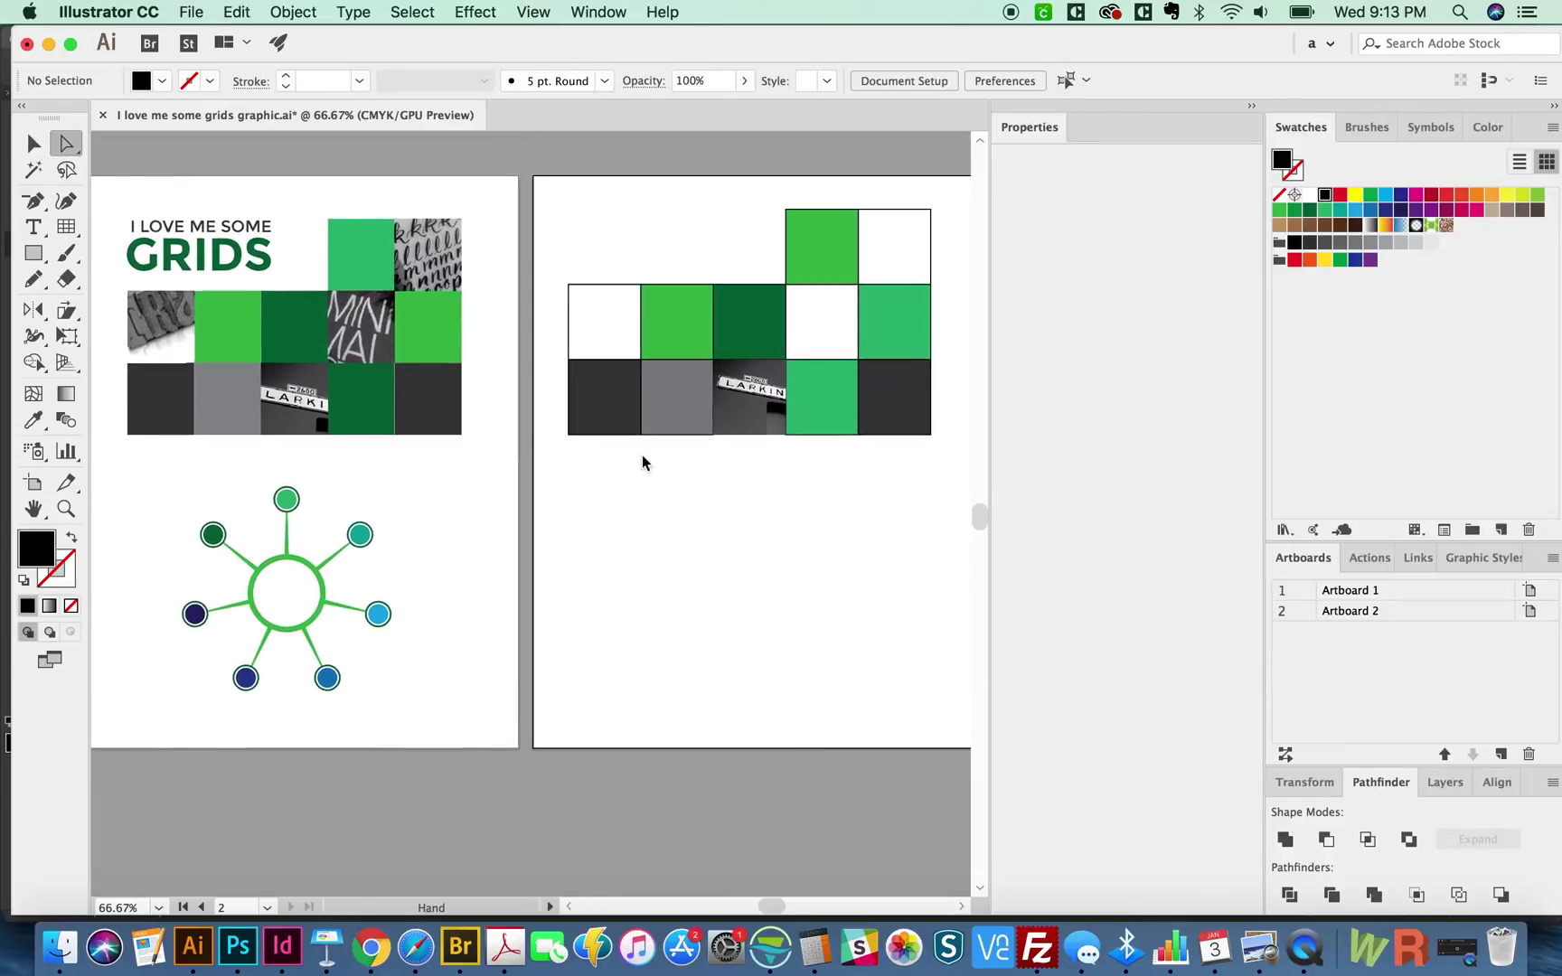
pyautogui.scroll(2, 755, 452)
pyautogui.hscroll(2, 754, 452)
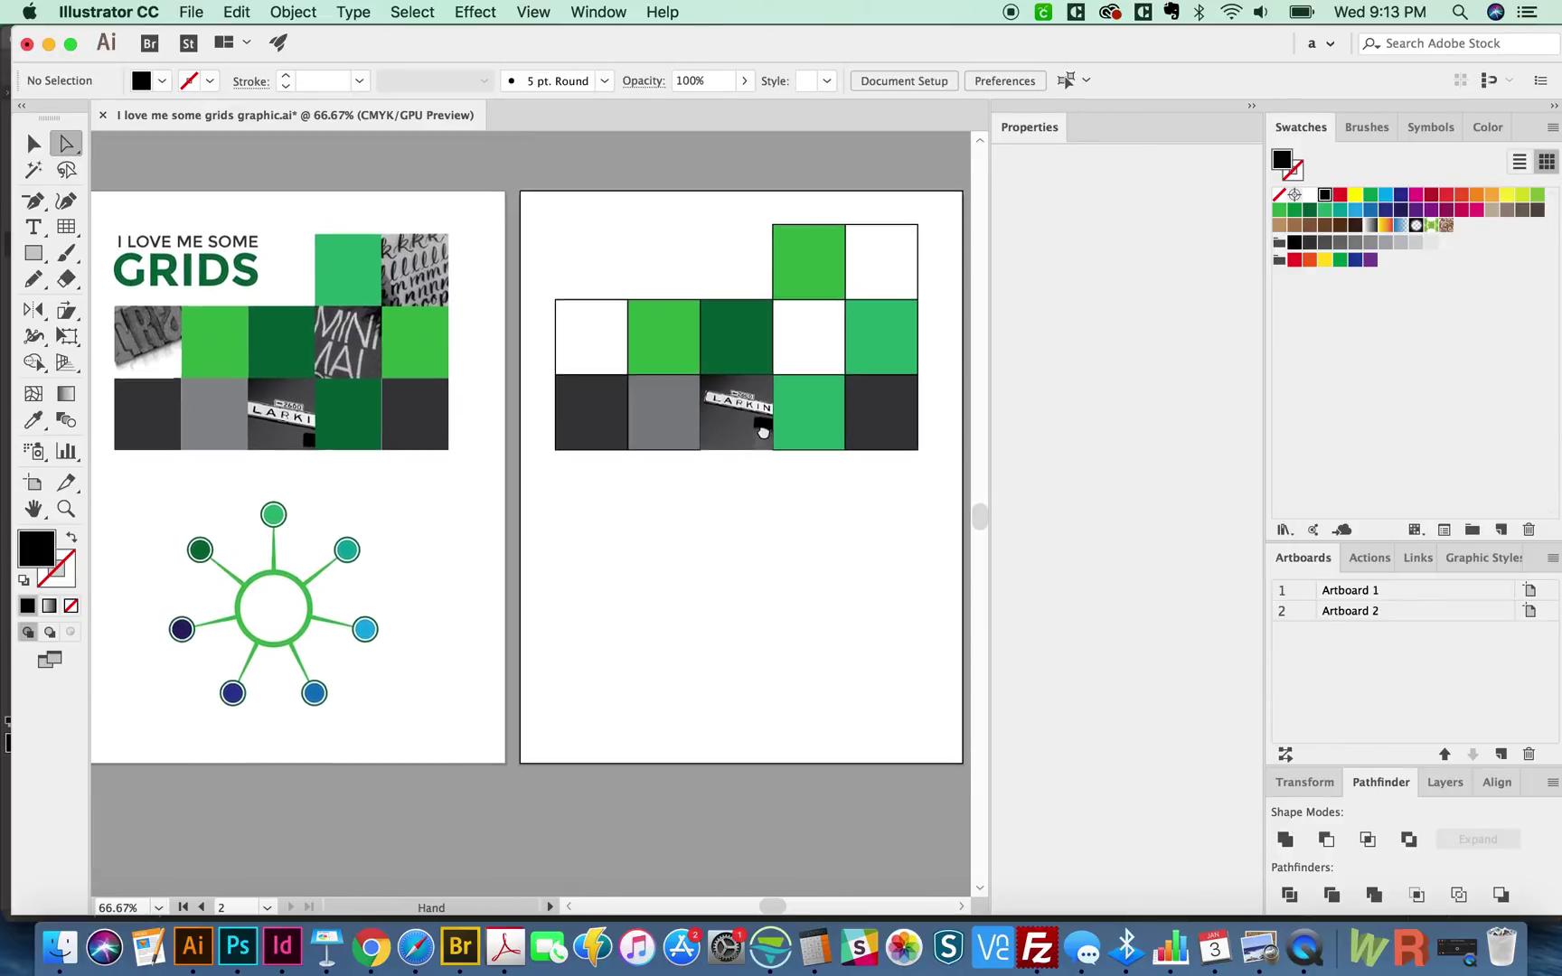
pyautogui.hscroll(-2, 757, 597)
pyautogui.scroll(1, 757, 596)
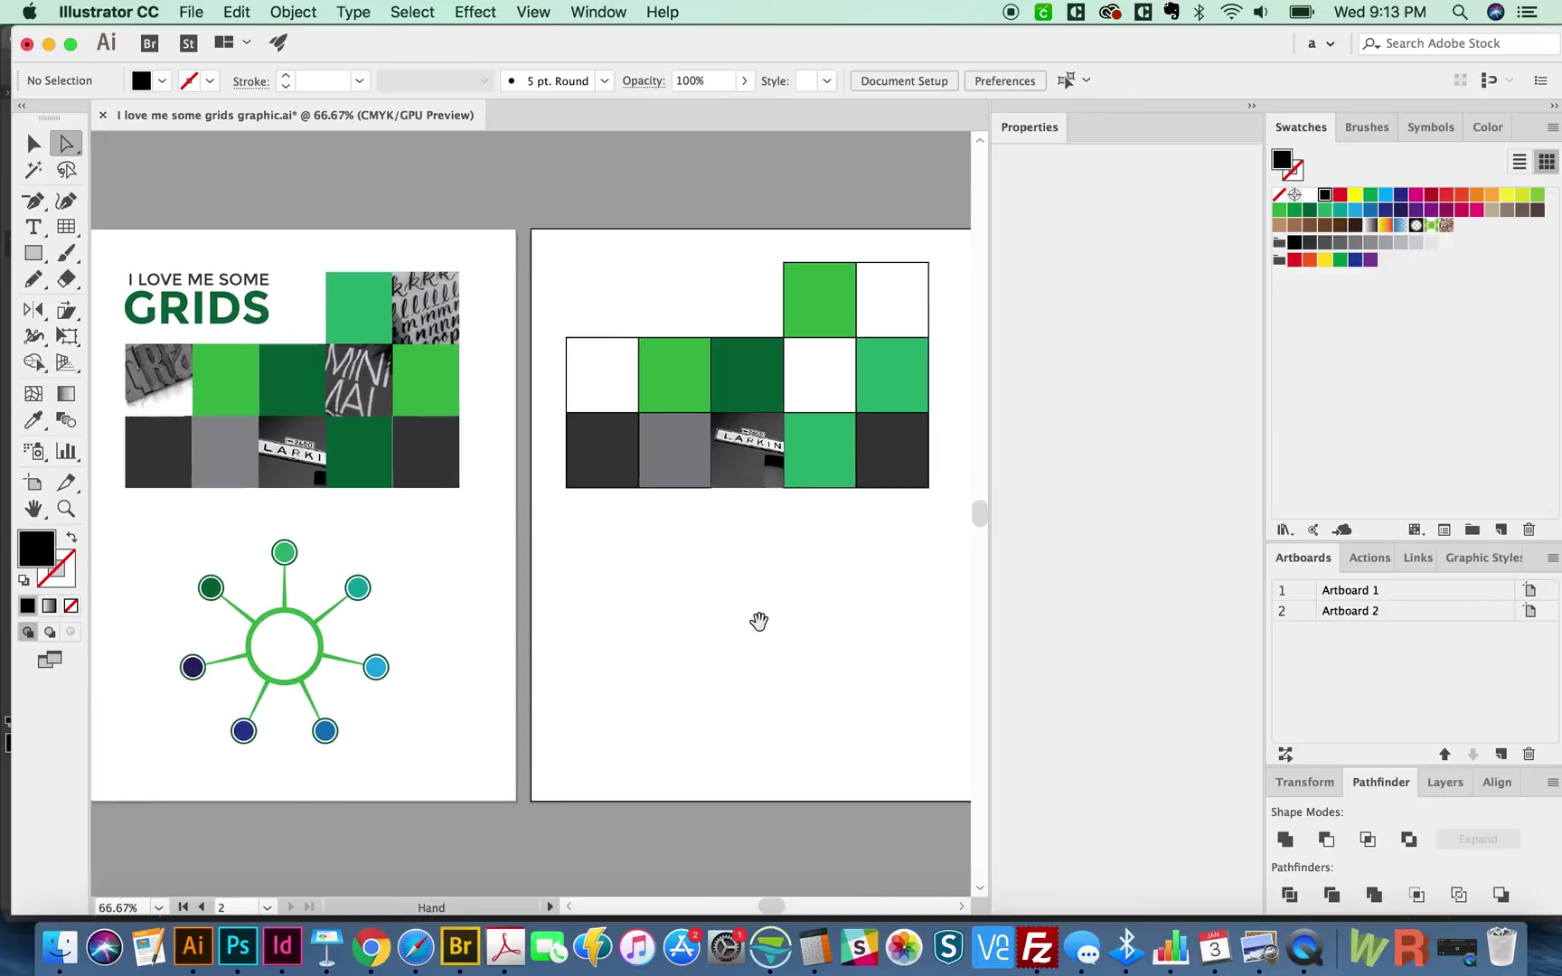
pyautogui.scroll(1, 696, 696)
pyautogui.hscroll(-1, 696, 696)
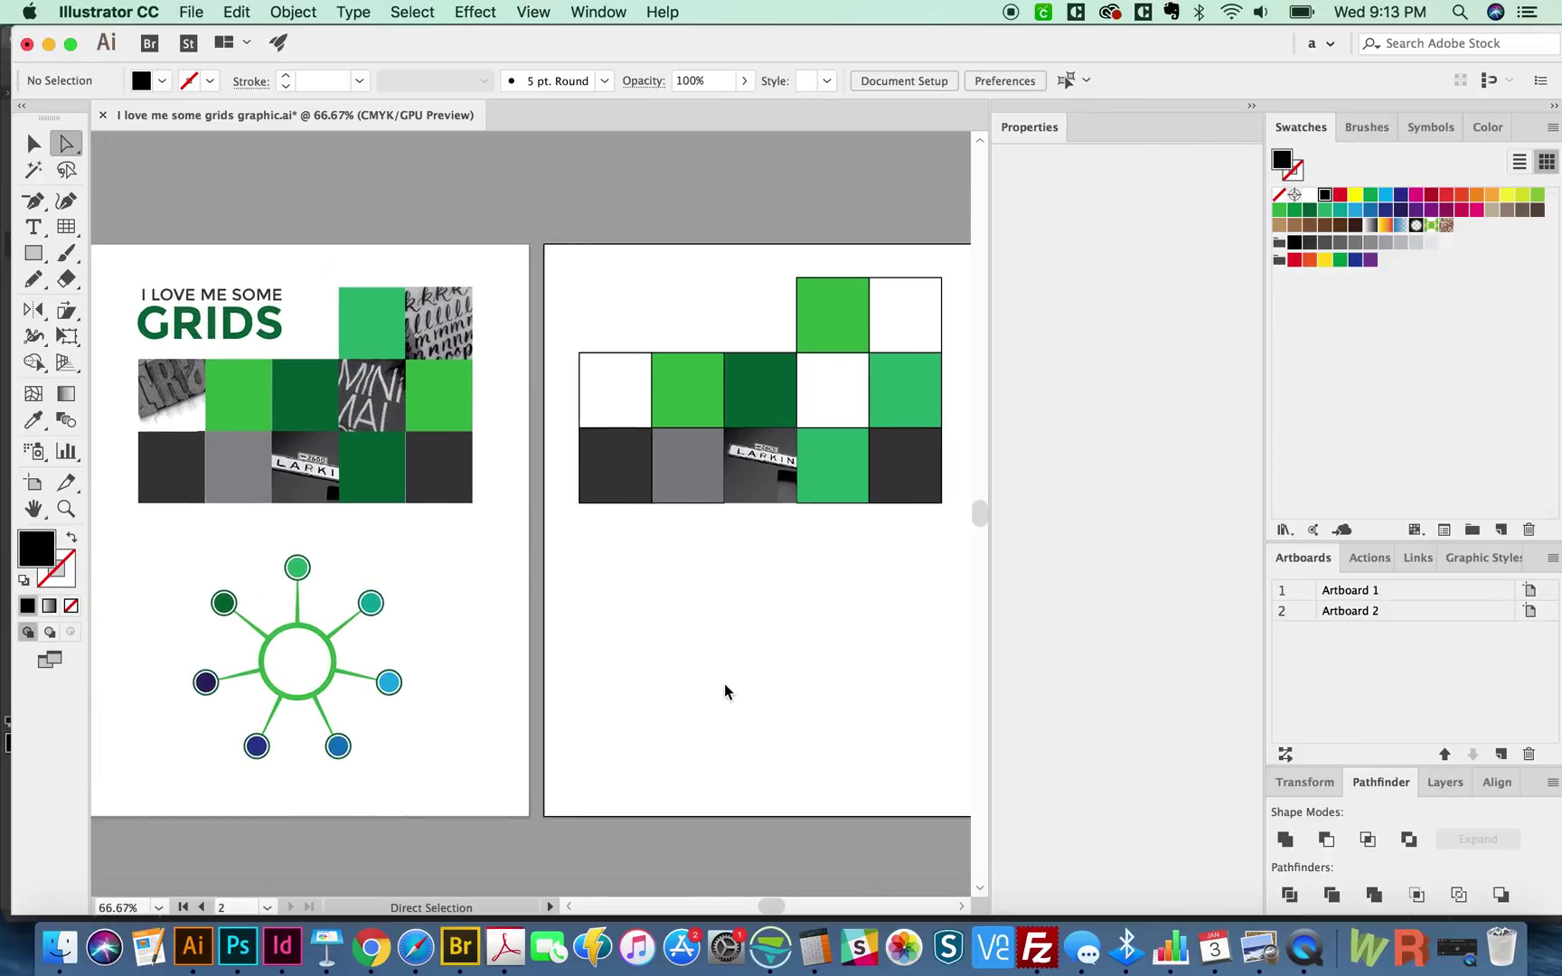
pyautogui.scroll(1, 843, 564)
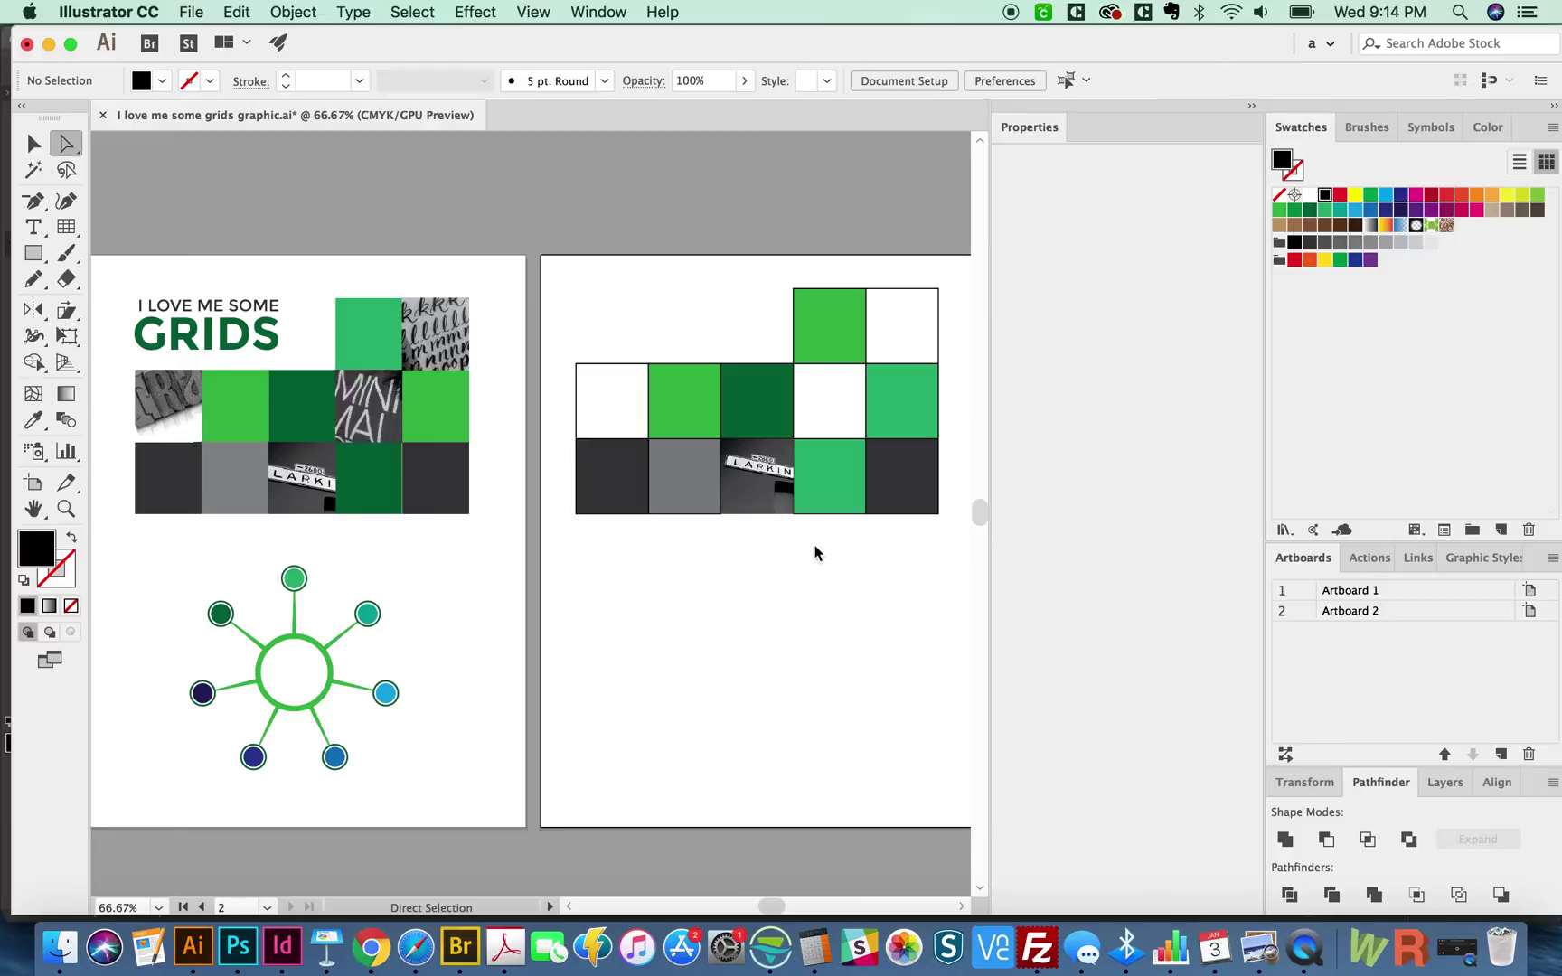
pyautogui.press('space')
pyautogui.moveTo(761, 577); pyautogui.dragTo(762, 570)
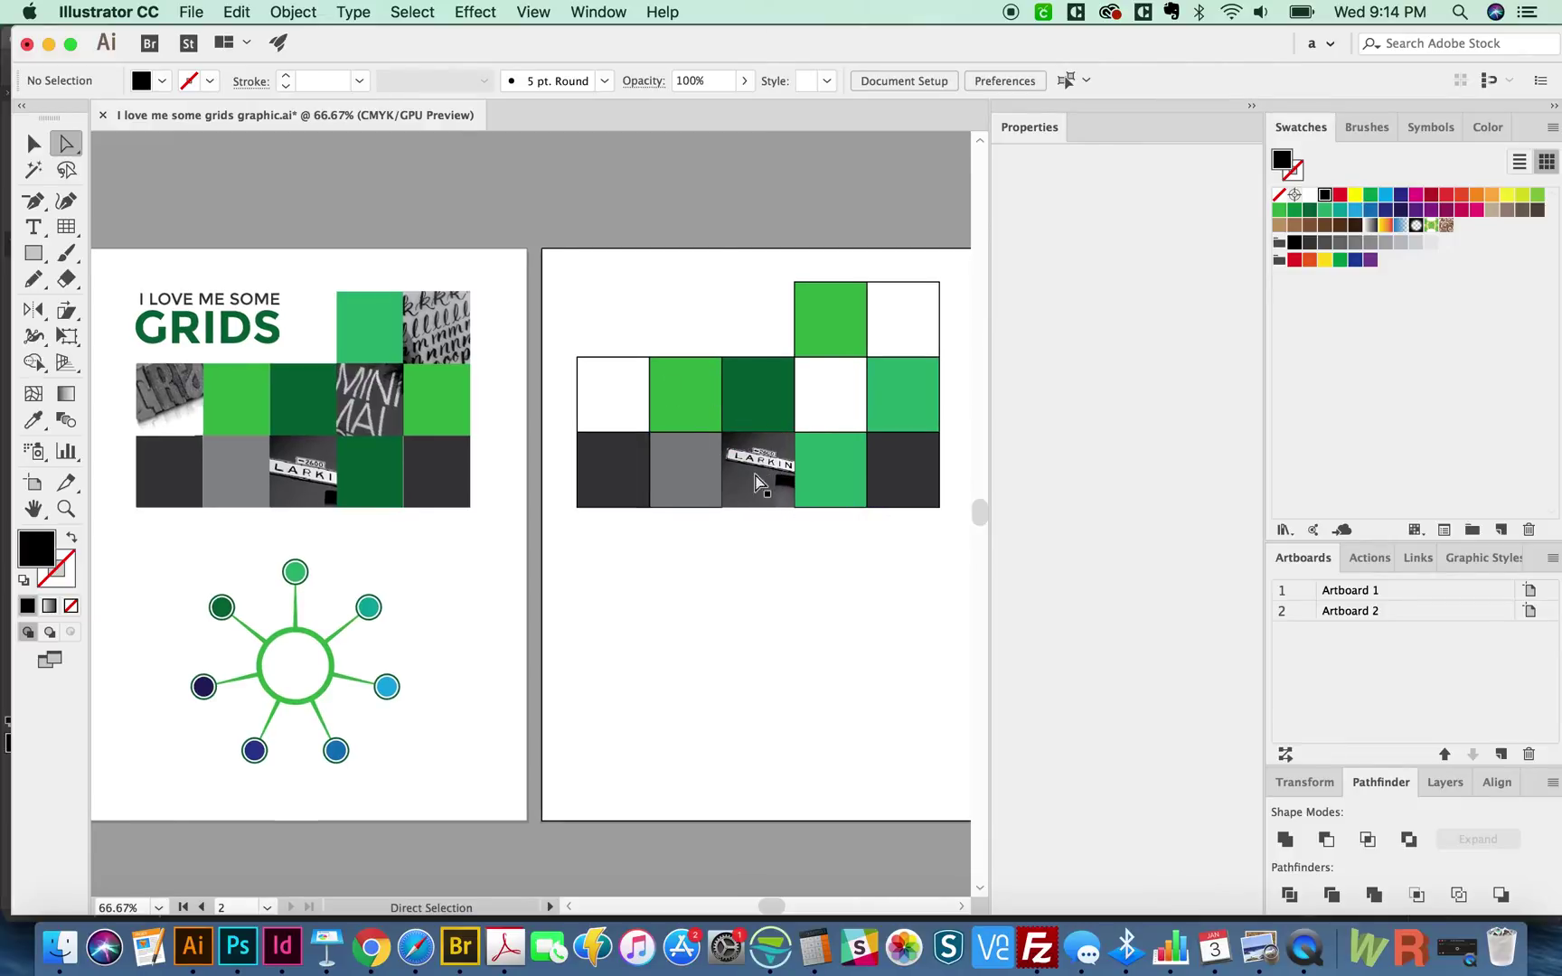
# - Enlarge the photo inside the bottom row's third cell mask, shift it slightly to the right, and deselect it
pyautogui.click(766, 489)
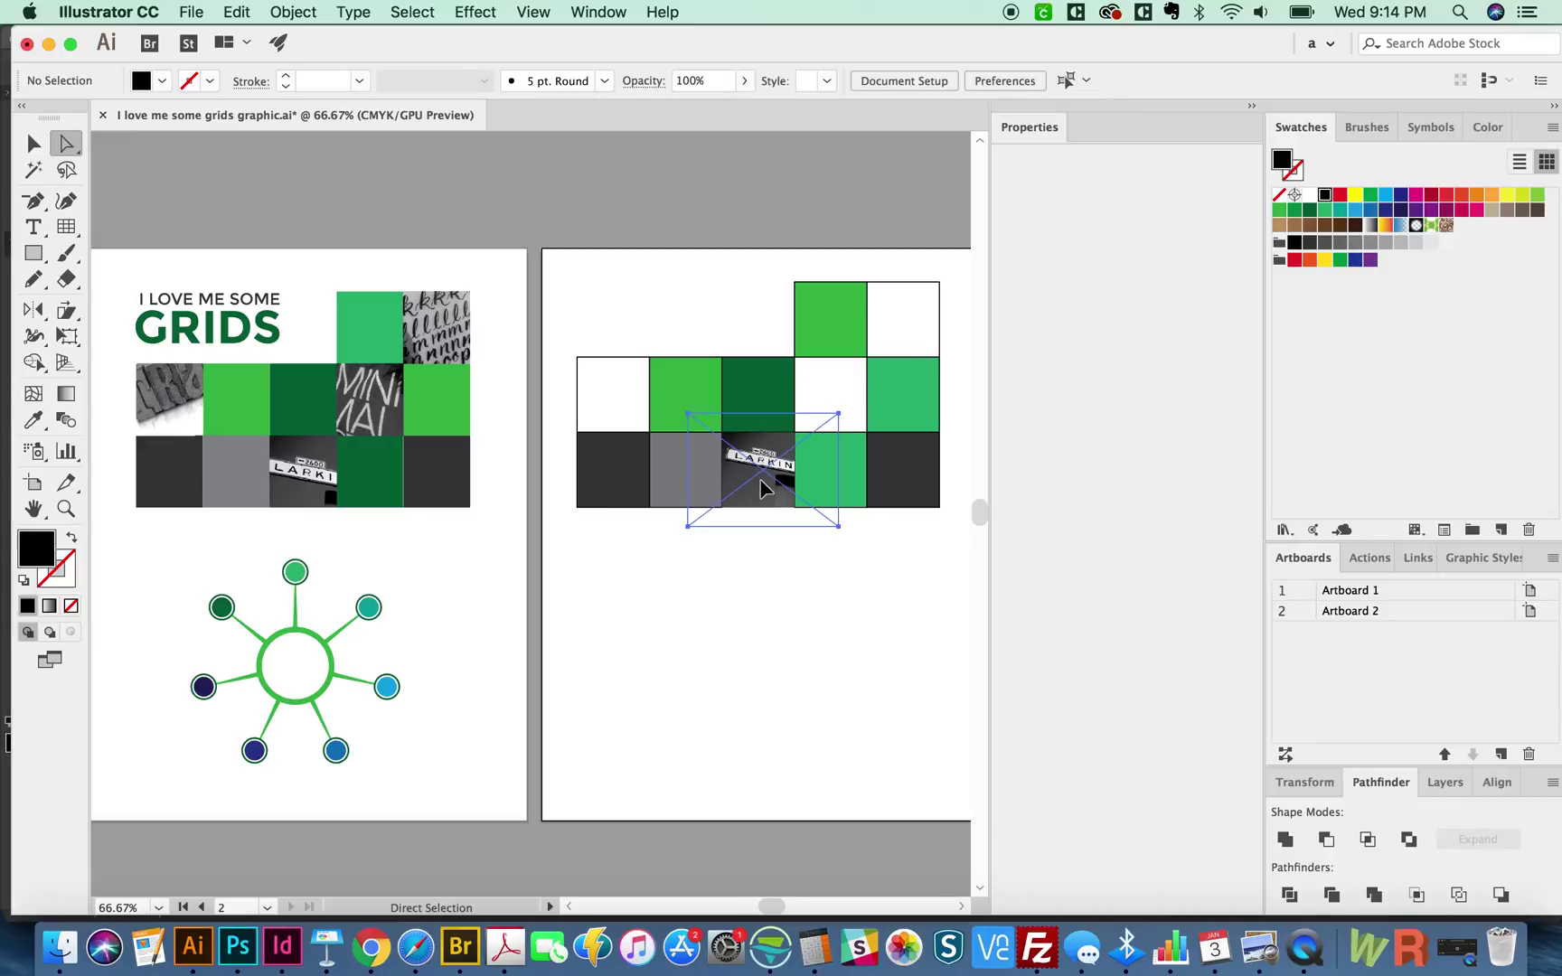
pyautogui.press('v')
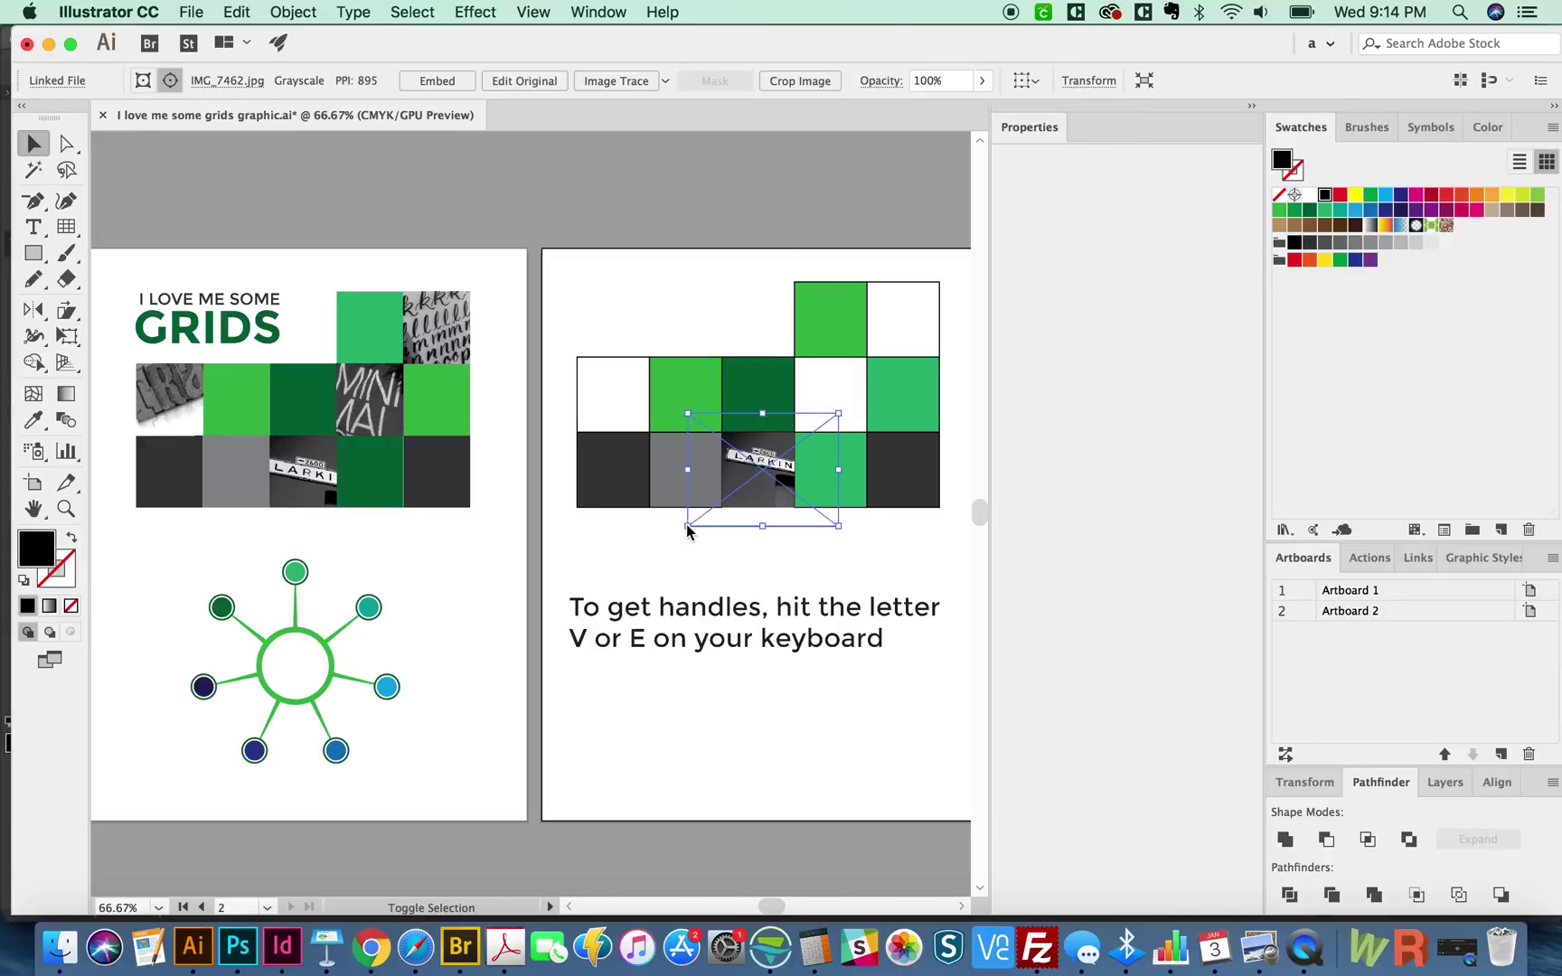
pyautogui.moveTo(686, 526); pyautogui.dragTo(664, 543)
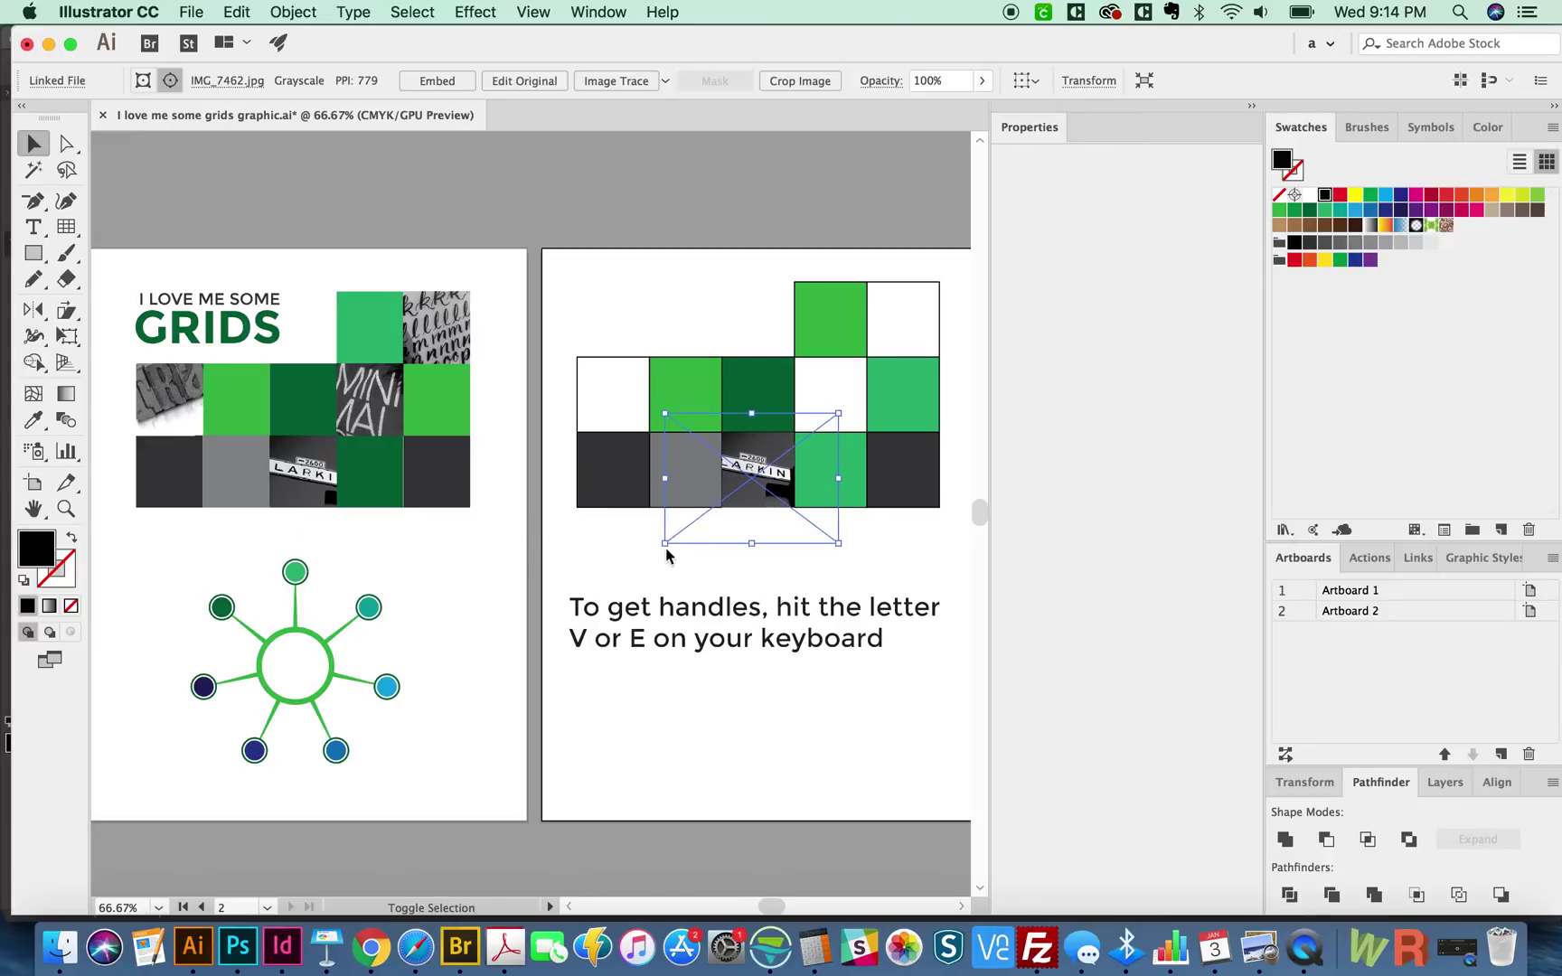
pyautogui.moveTo(838, 413); pyautogui.dragTo(851, 404)
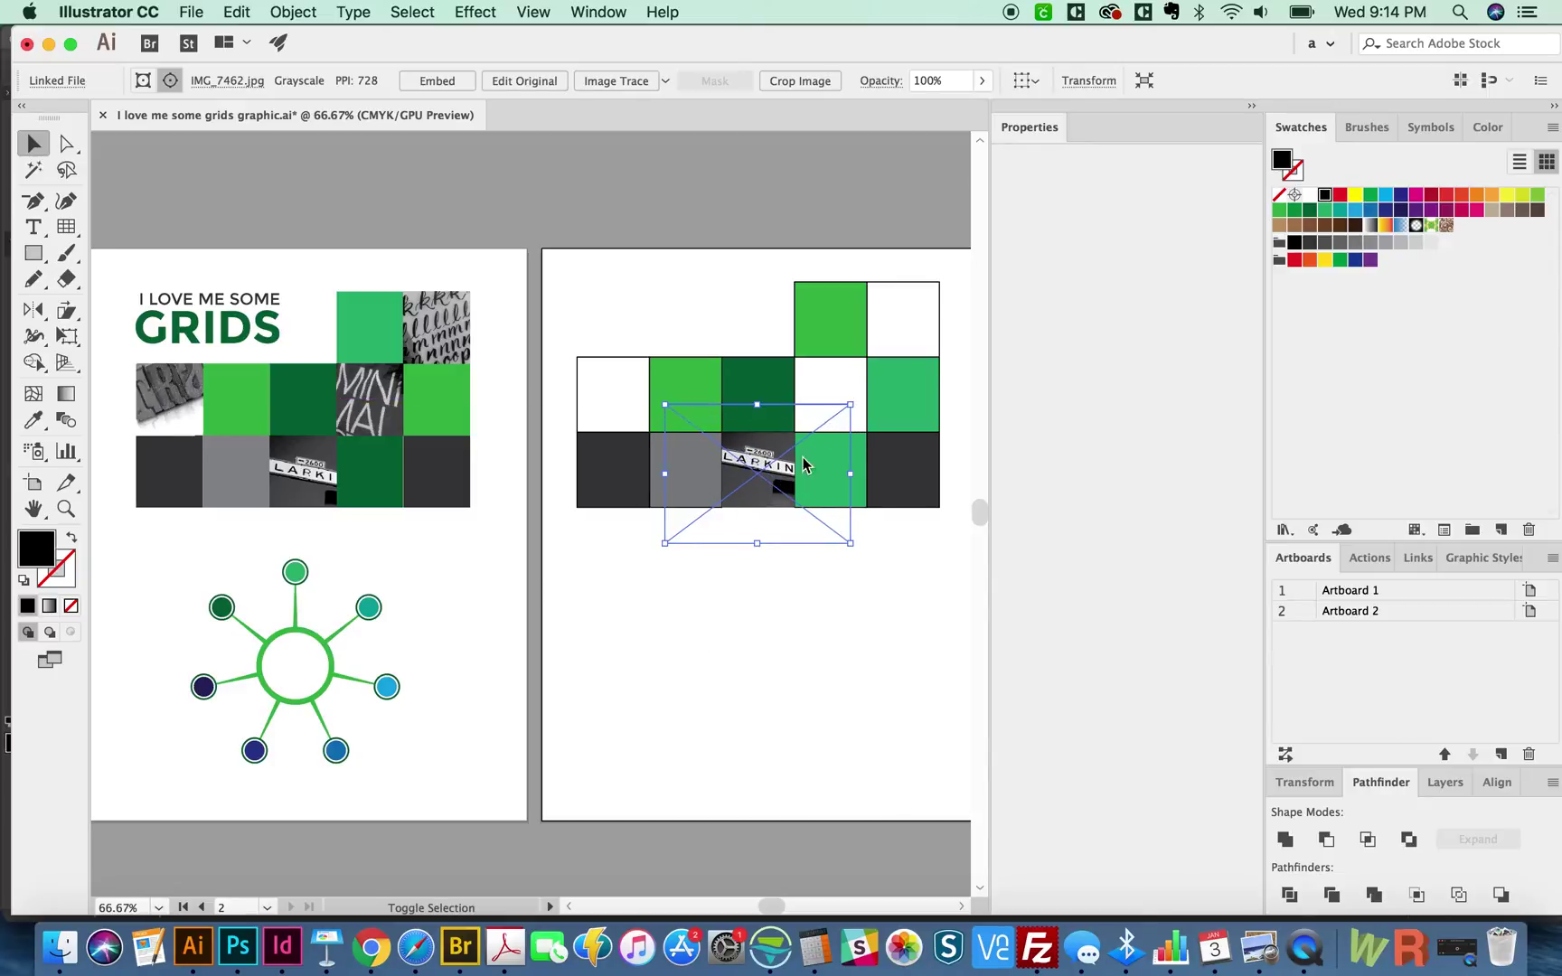
pyautogui.moveTo(744, 501); pyautogui.dragTo(750, 500)
pyautogui.moveTo(655, 574); pyautogui.dragTo(631, 607)
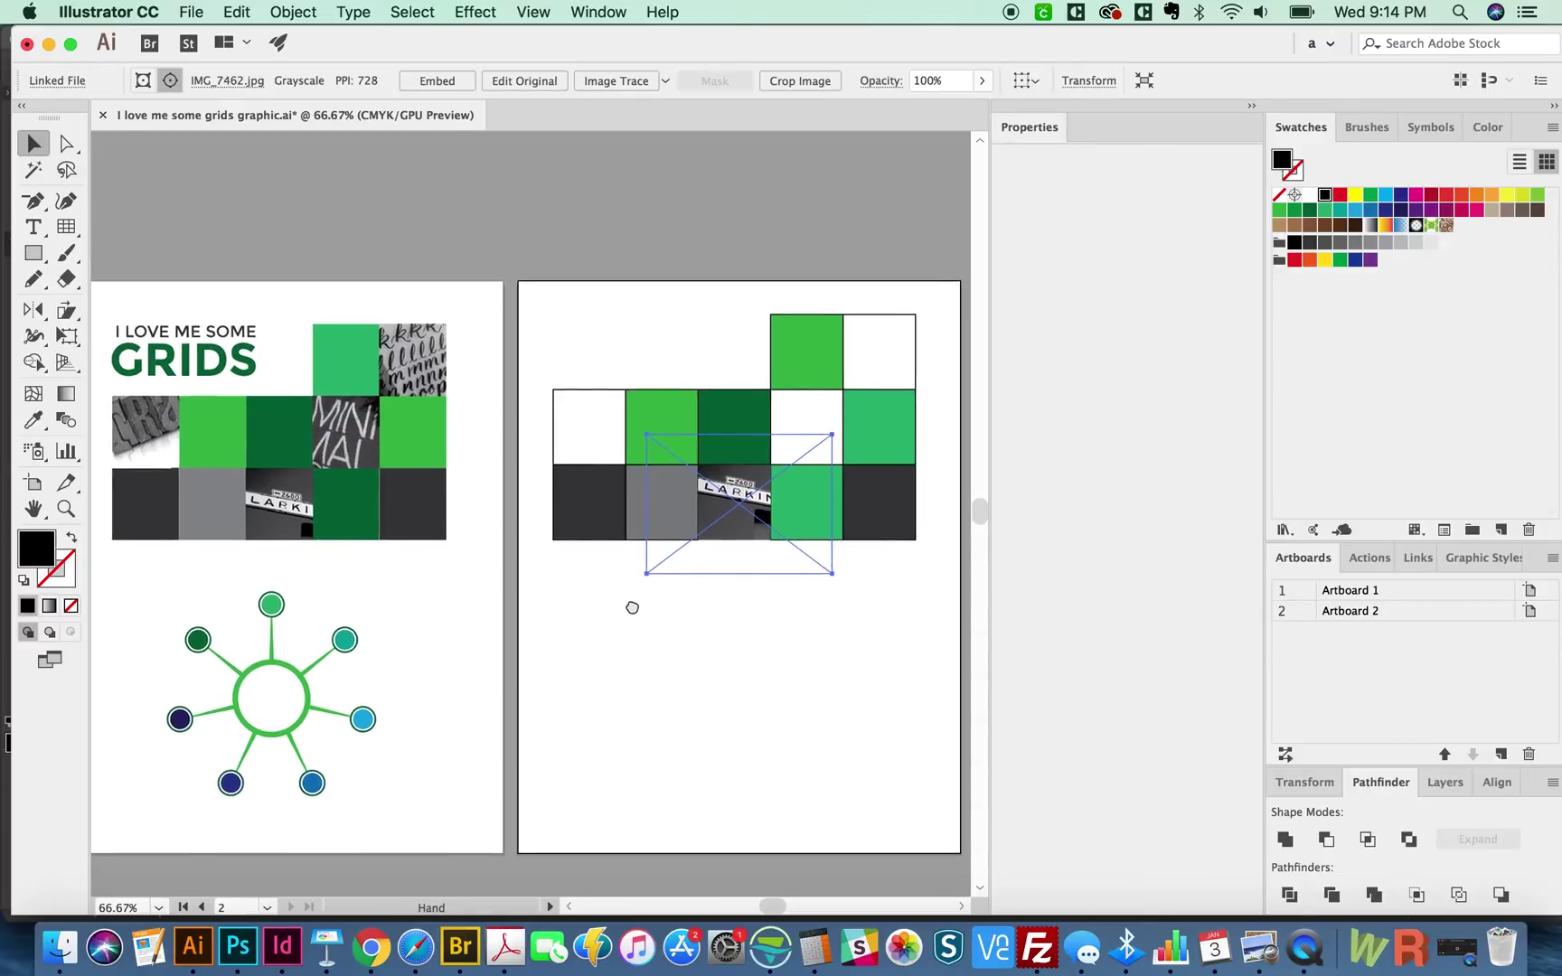
pyautogui.click(621, 709)
pyautogui.moveTo(623, 710); pyautogui.dragTo(662, 706)
# - Preview the available image files and place Rectangular Grid and Polar Grid.psd as a linked image over the middle row's first cell
pyautogui.press('super+shift+p')
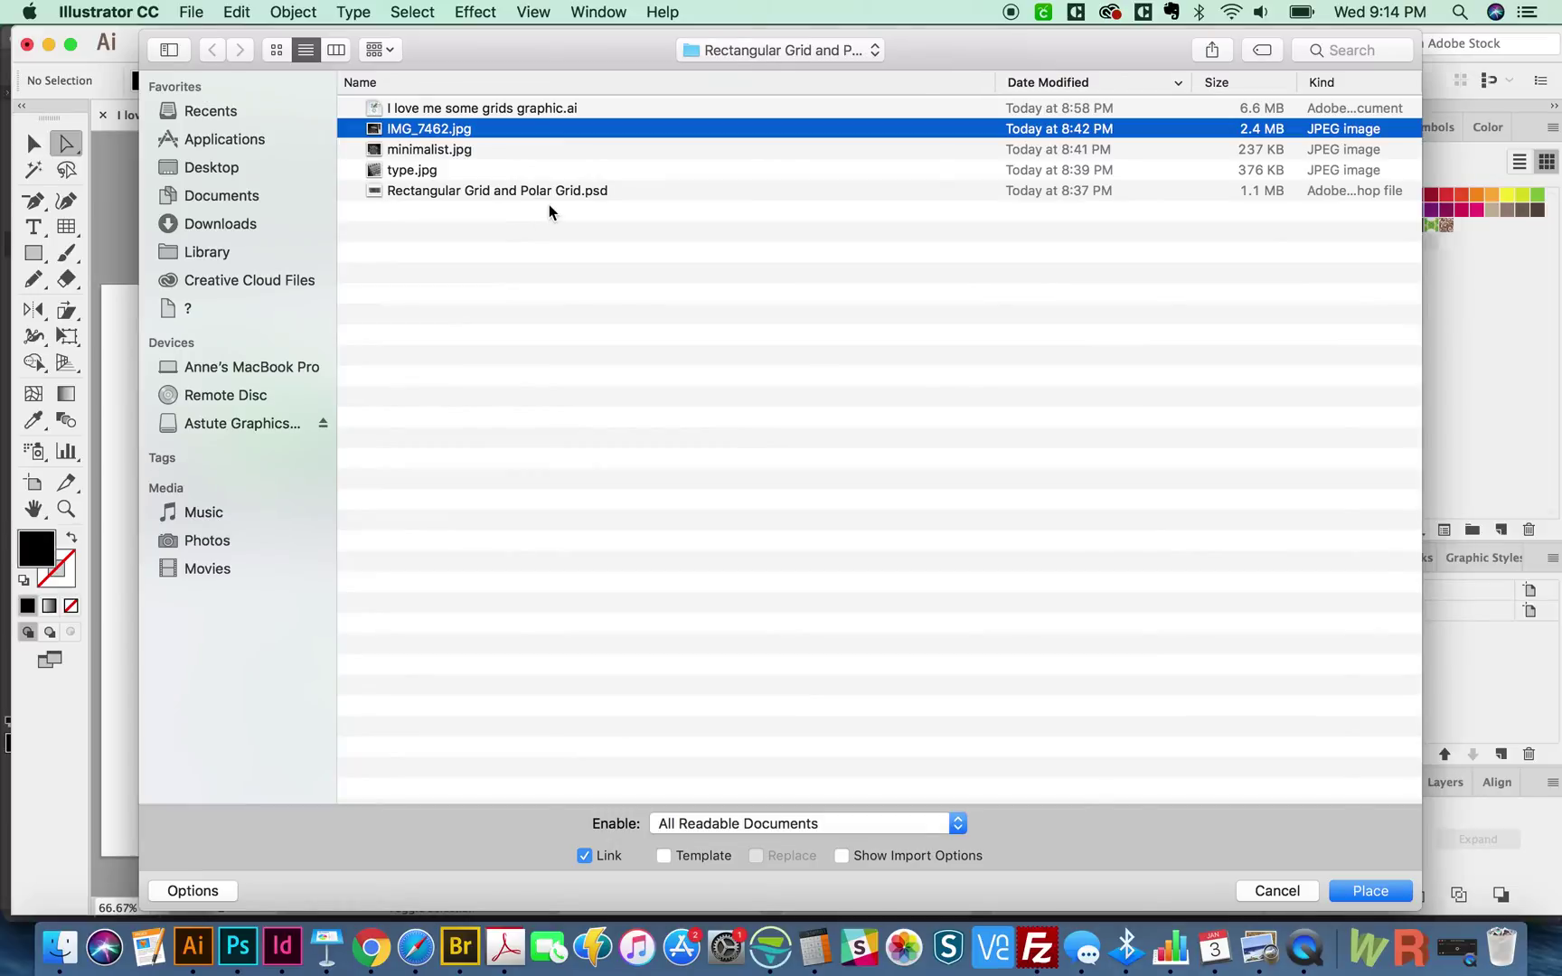
pyautogui.press('space')
pyautogui.press('Down')
pyautogui.press('Down')
pyautogui.press('Up')
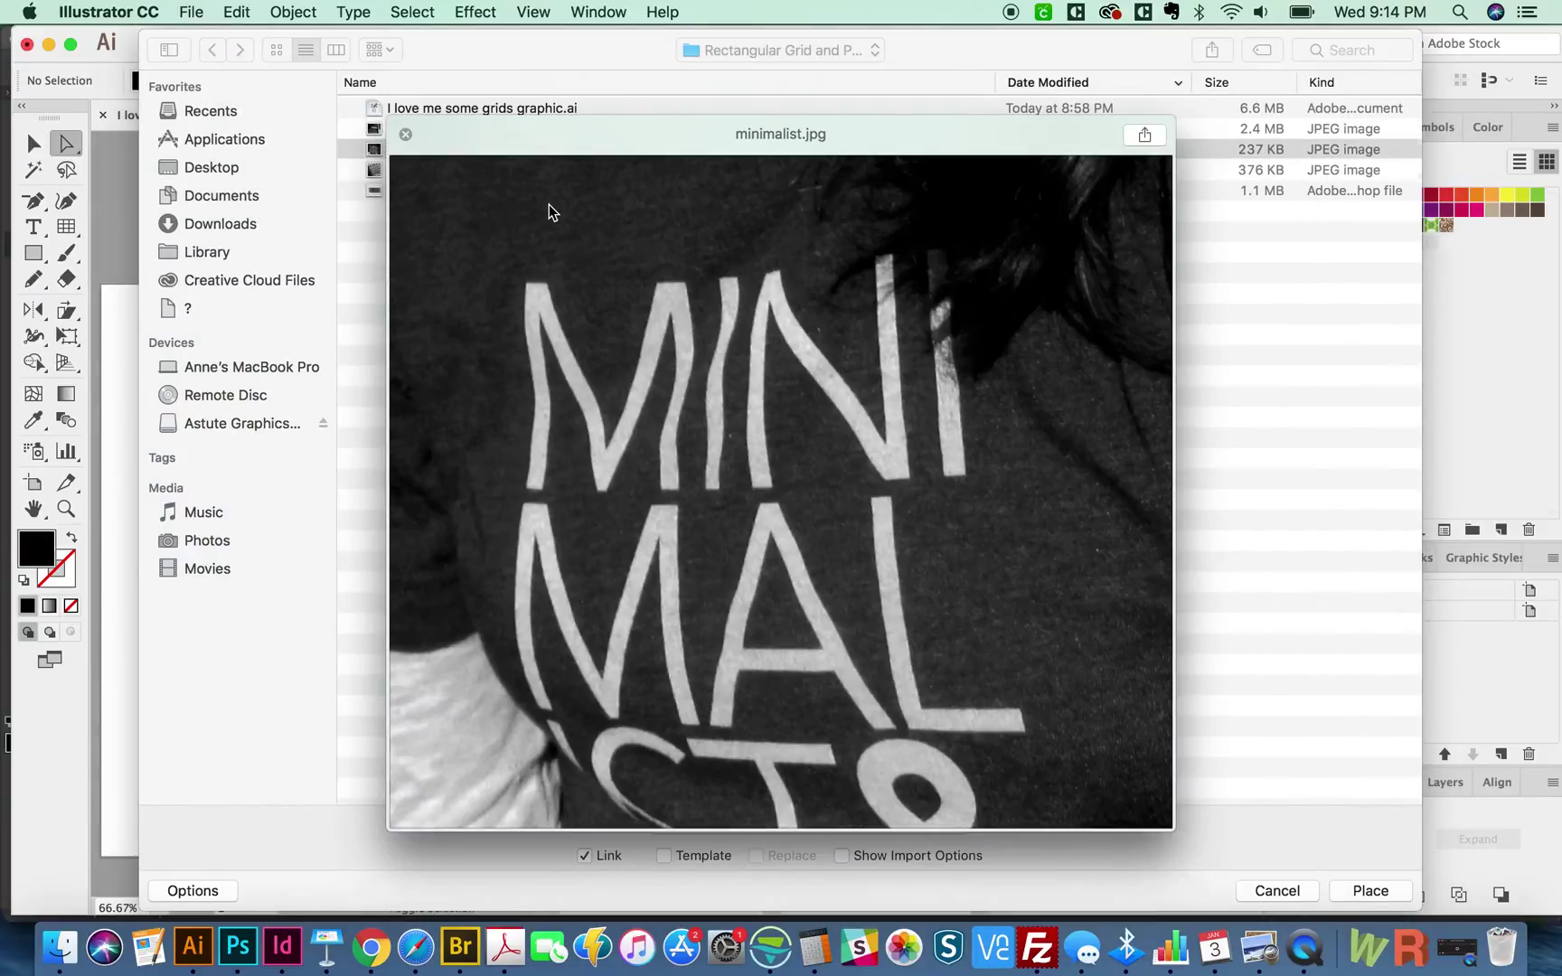
pyautogui.press('Down')
pyautogui.press('Down')
pyautogui.press('space')
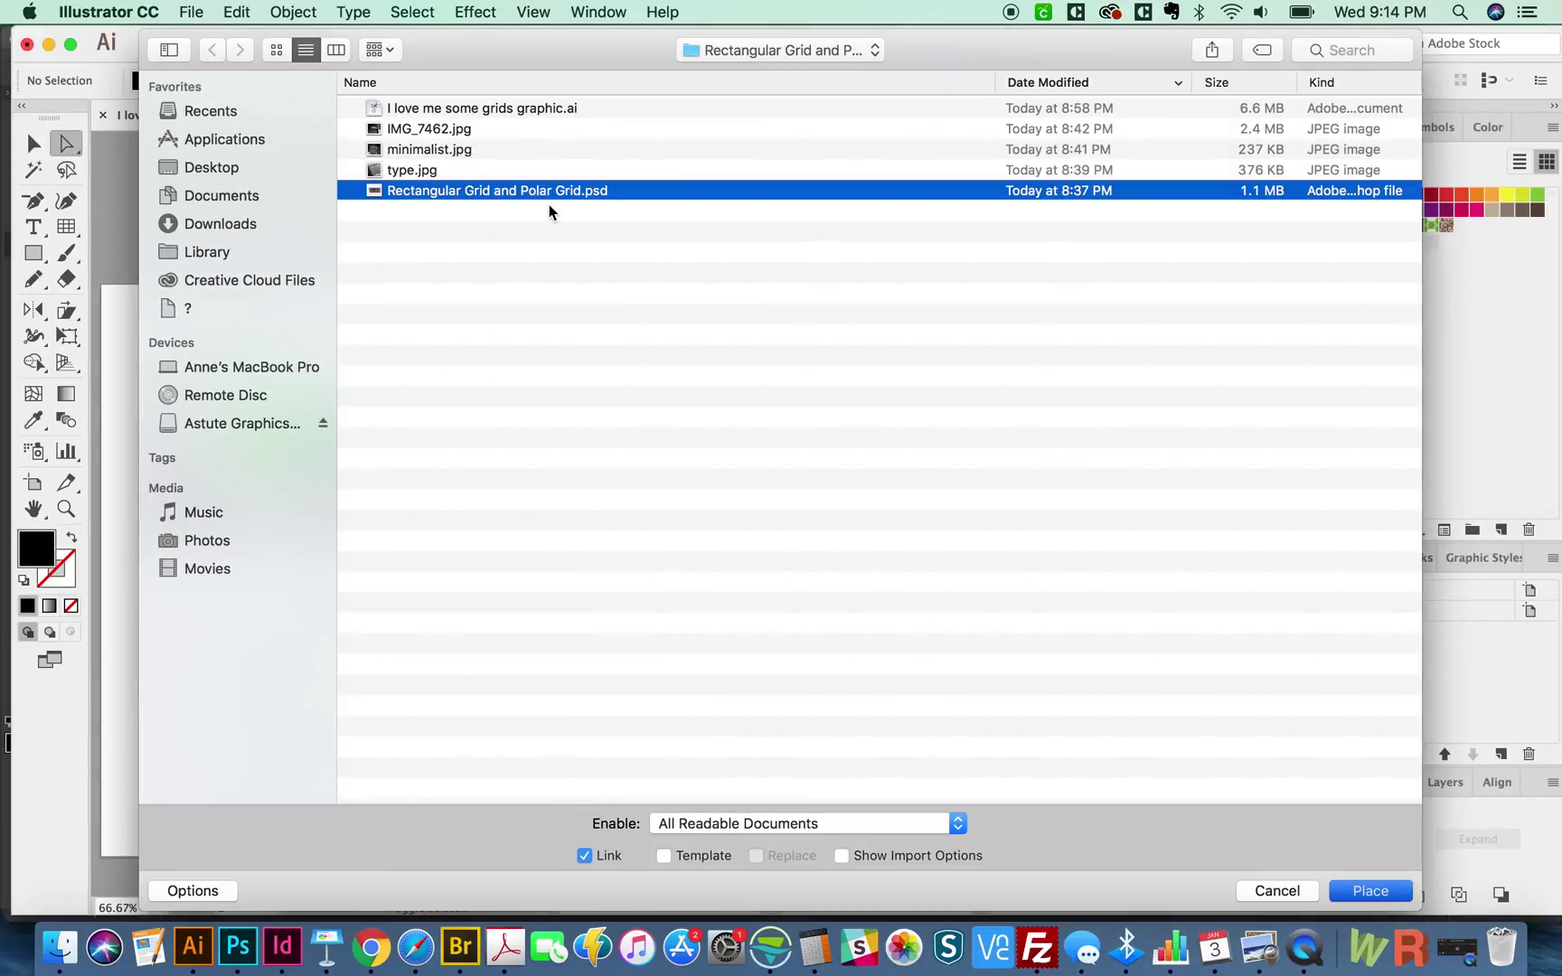
pyautogui.press('Return')
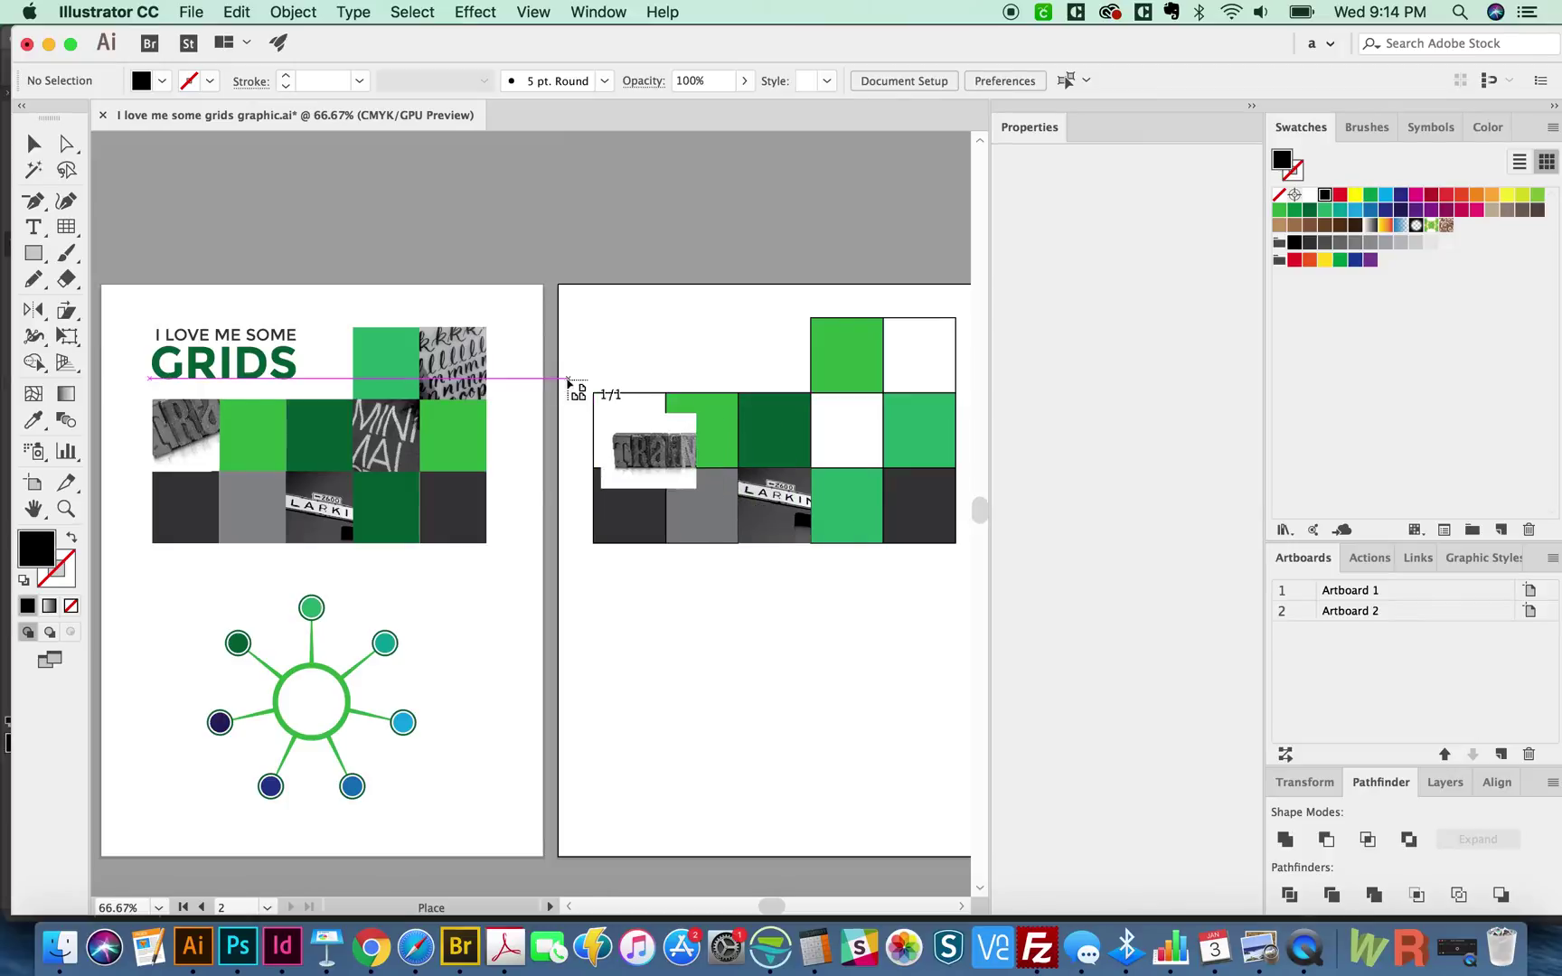
pyautogui.moveTo(567, 380); pyautogui.dragTo(710, 498)
# - Rotate the placed letterpress image counterclockwise with Free Transform and send it to the back
pyautogui.press('e')
pyautogui.moveTo(726, 418); pyautogui.dragTo(765, 402)
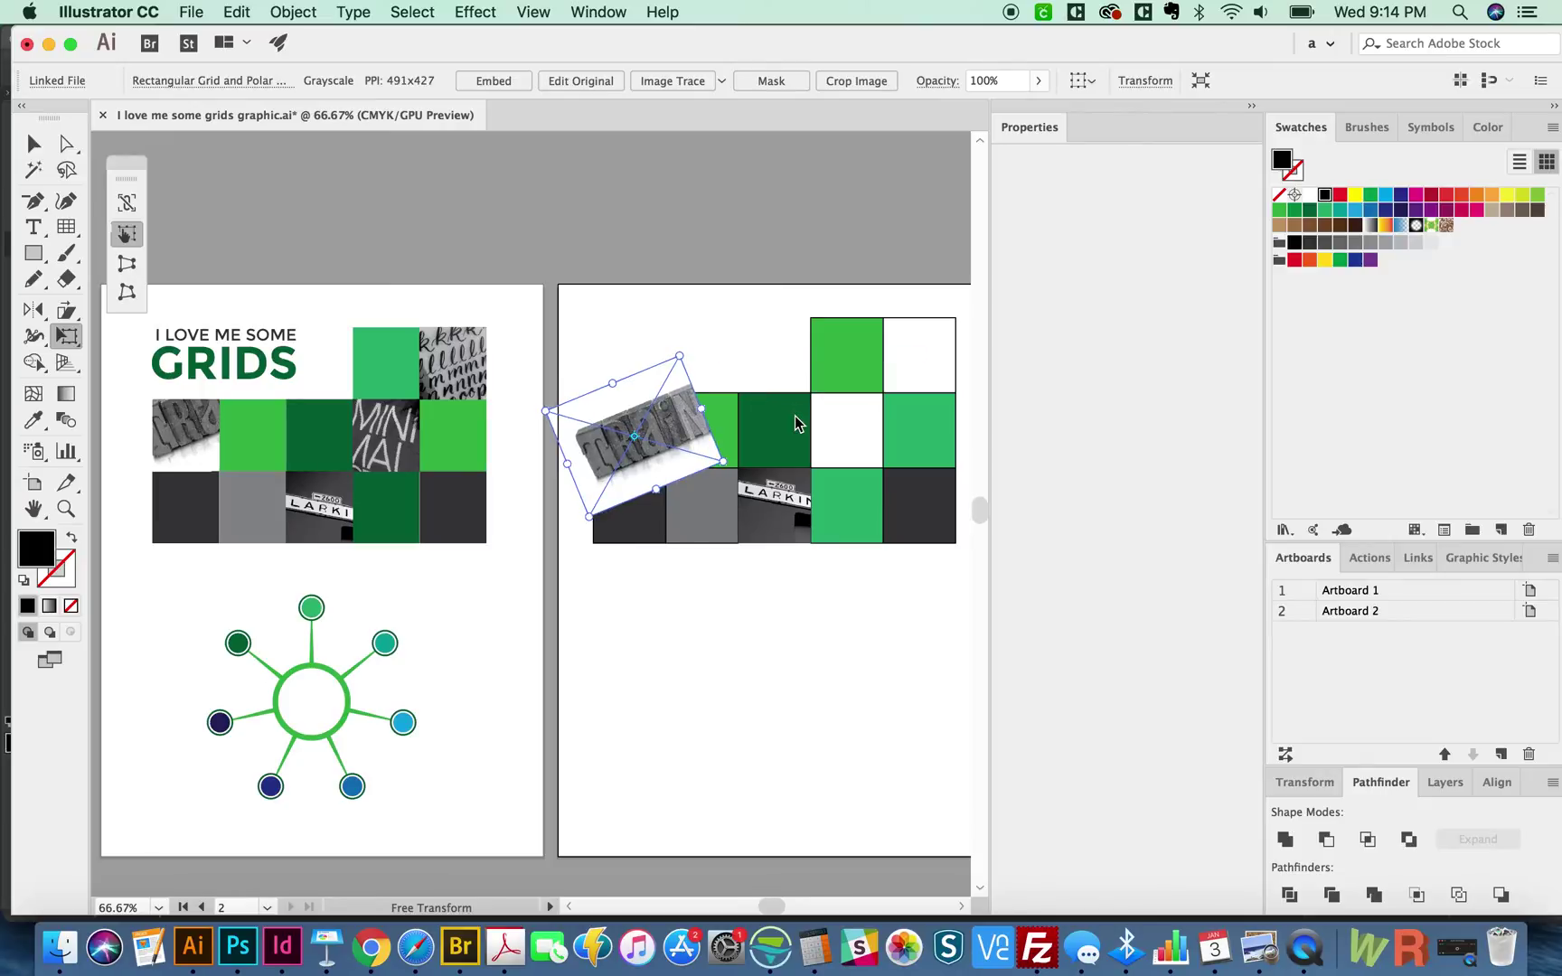
pyautogui.press('super+shift+bracketleft')
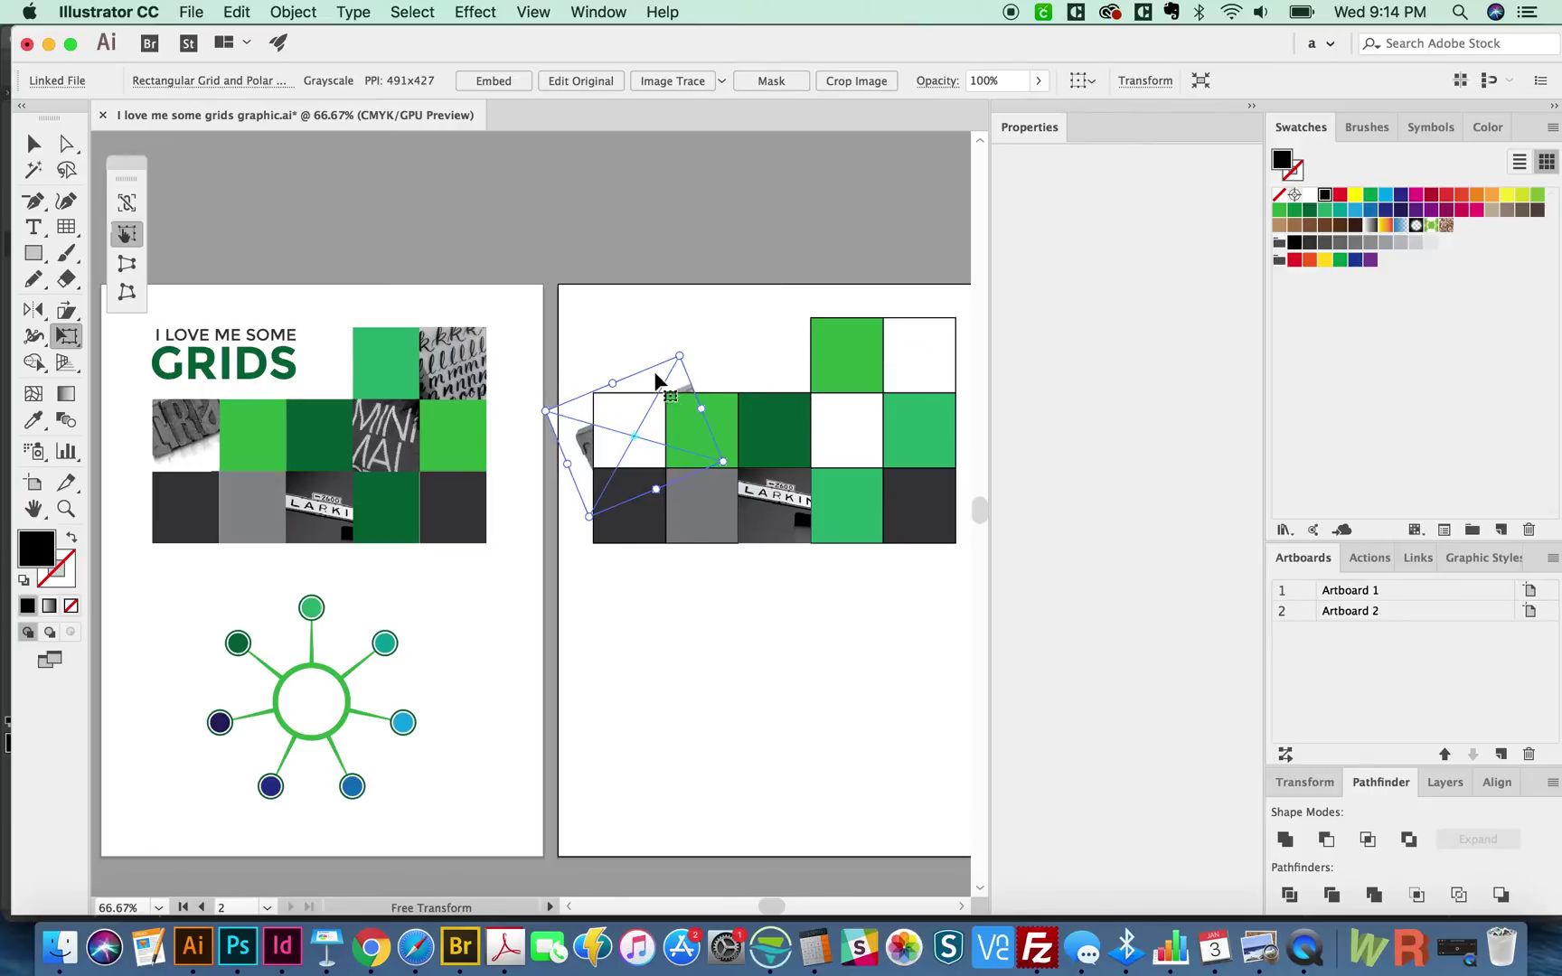
# - Clip the rotated image to the middle row's first cell after cutting and pasting both in front, and enlarge it slightly inside the mask
pyautogui.press('a')
pyautogui.click(619, 425)
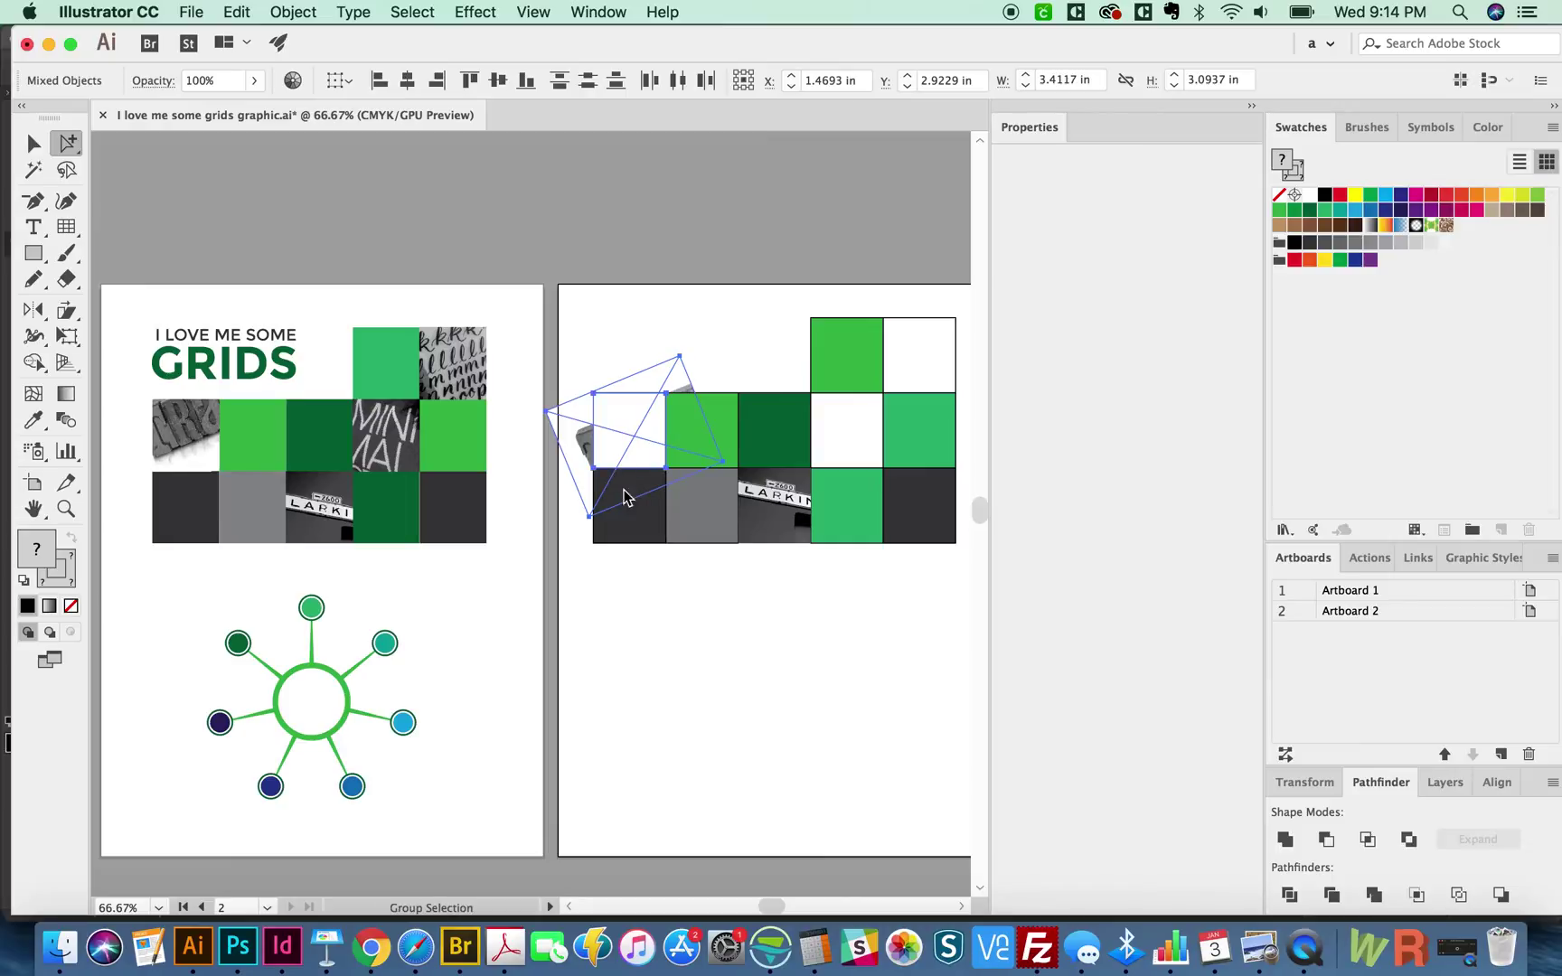
pyautogui.press('super')
pyautogui.press('Delete')
pyautogui.press('super+z')
pyautogui.press('super+z')
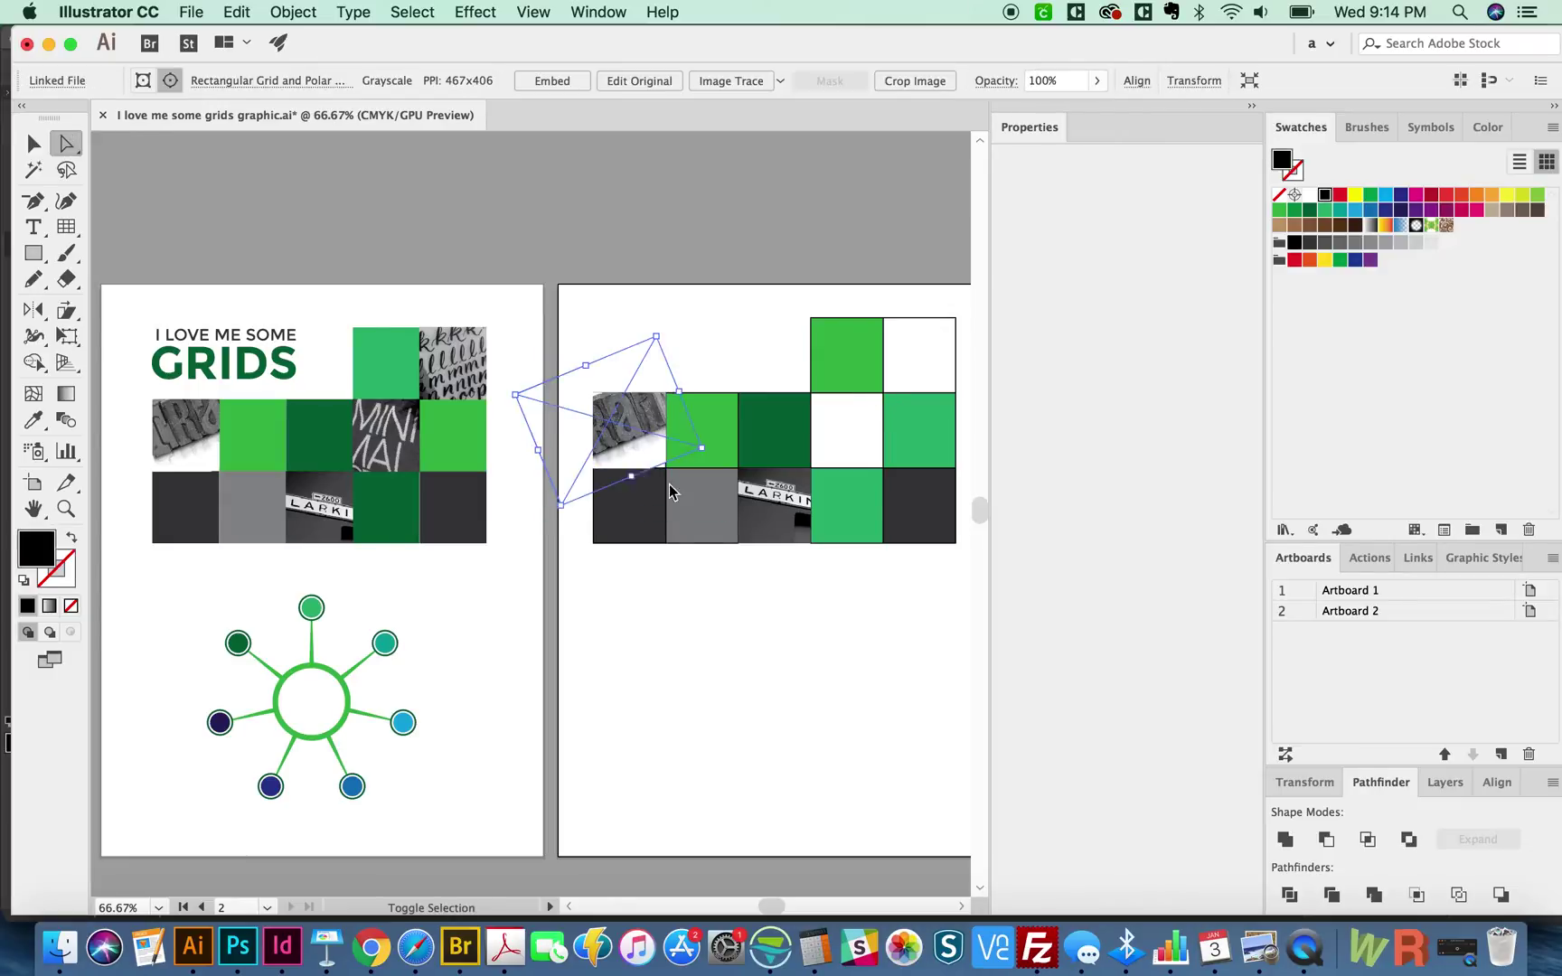
pyautogui.hscroll(3, 856, 294)
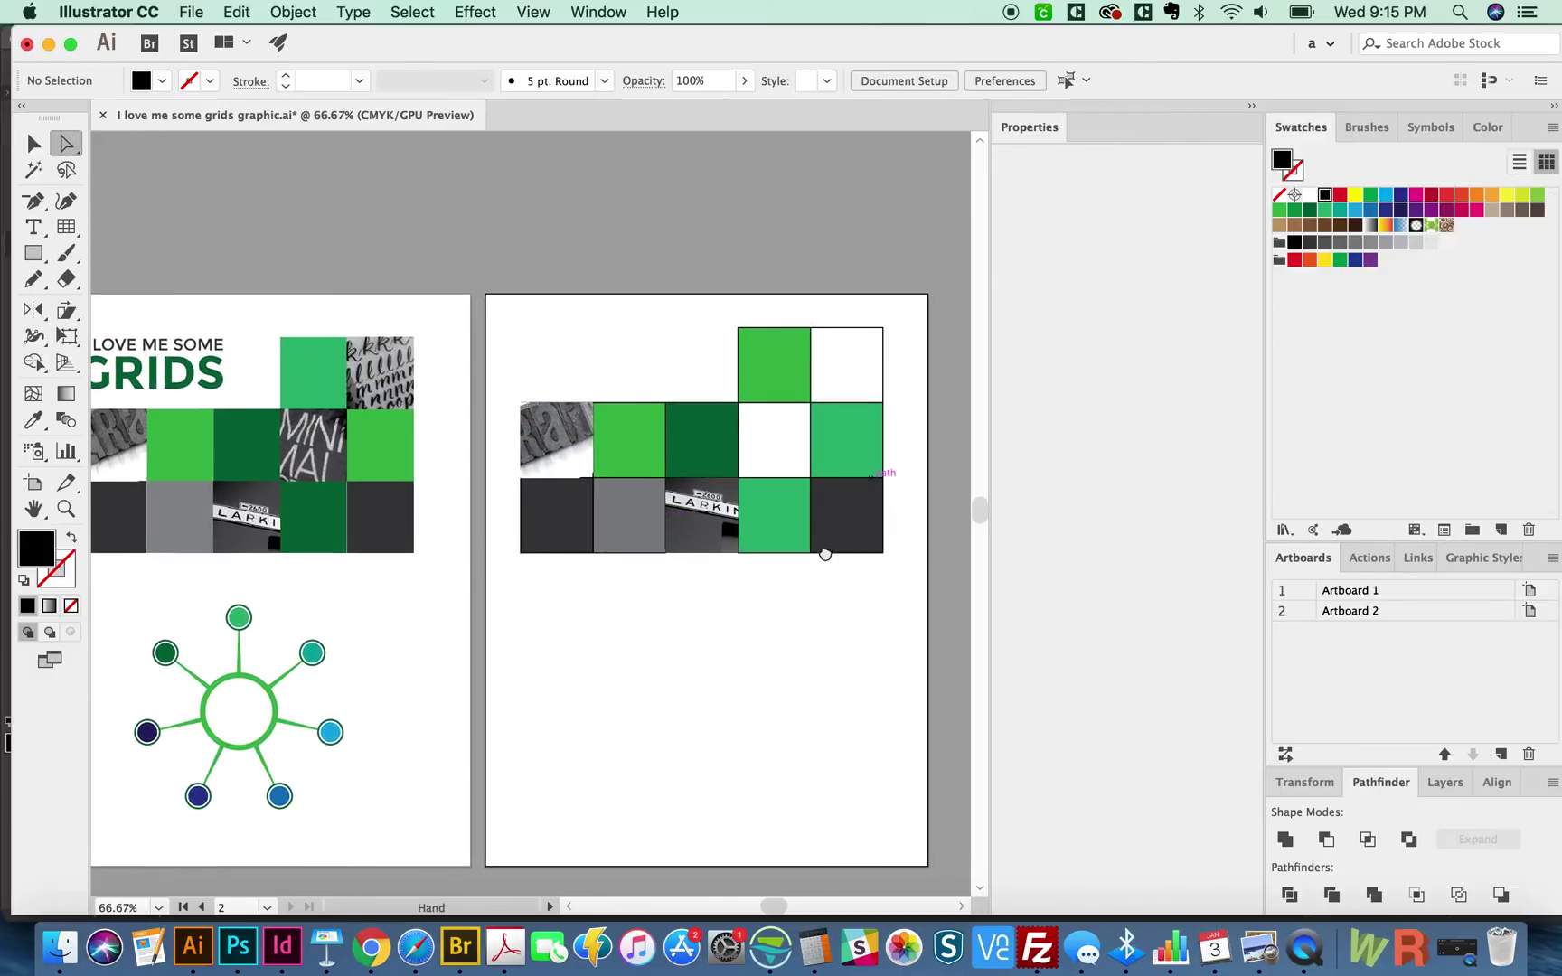
pyautogui.moveTo(826, 554); pyautogui.dragTo(829, 544)
pyautogui.moveTo(719, 557); pyautogui.dragTo(820, 516)
# - Add the text "I love me some" in Montserrat Regular above the grid and duplicate it directly below the original
pyautogui.press('v')
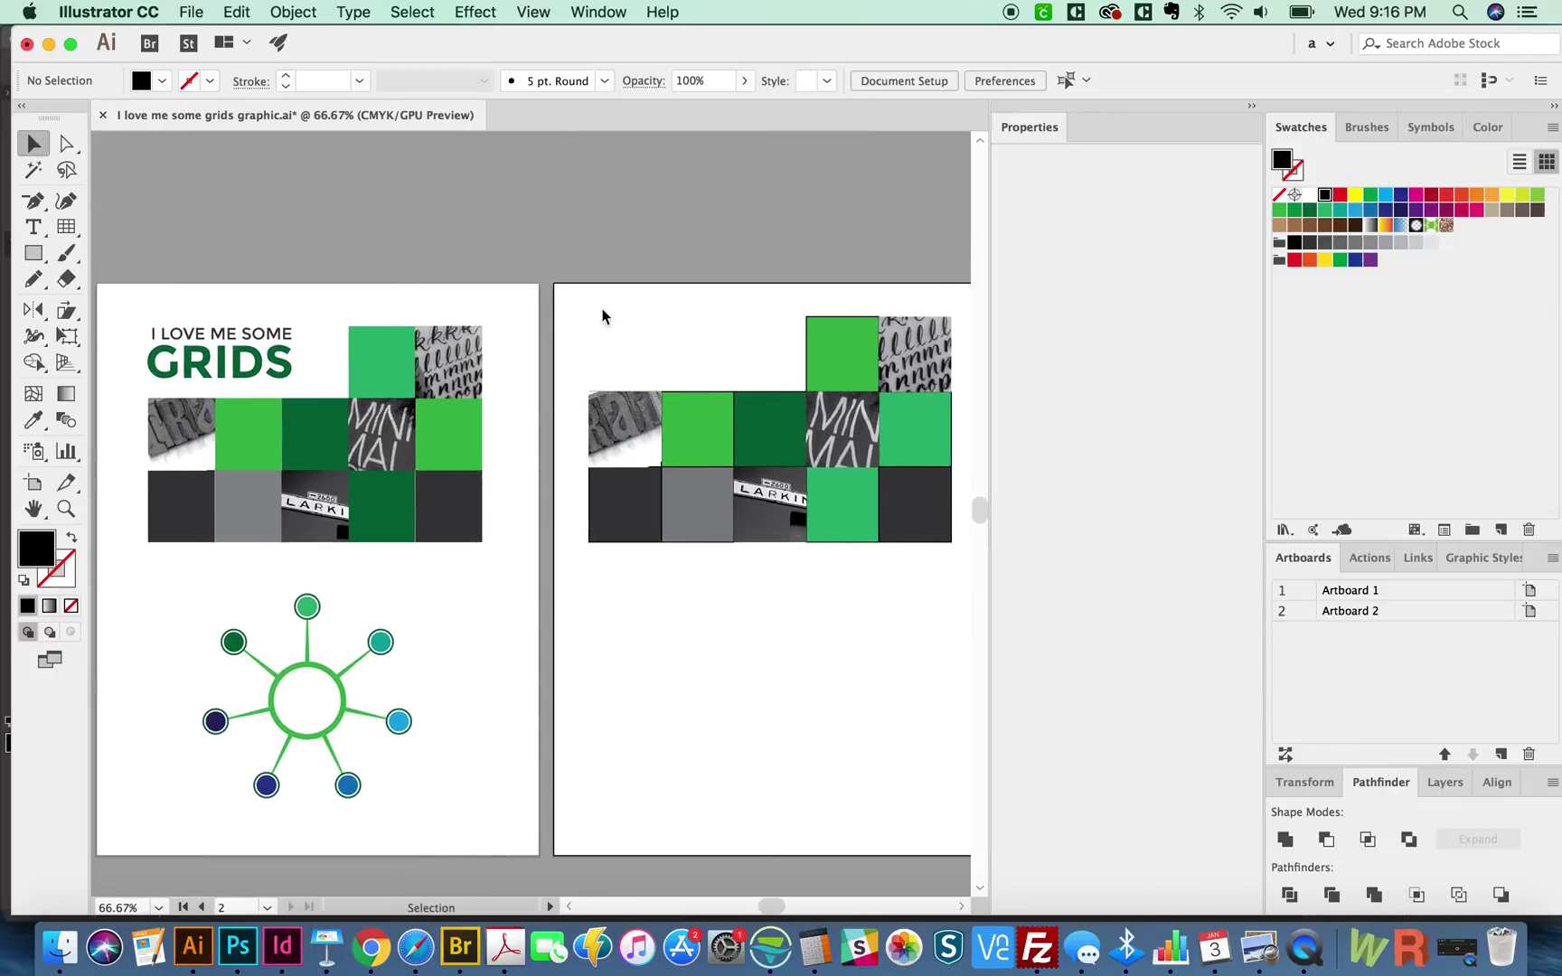
pyautogui.press('t')
pyautogui.click(595, 331)
pyautogui.write('I')
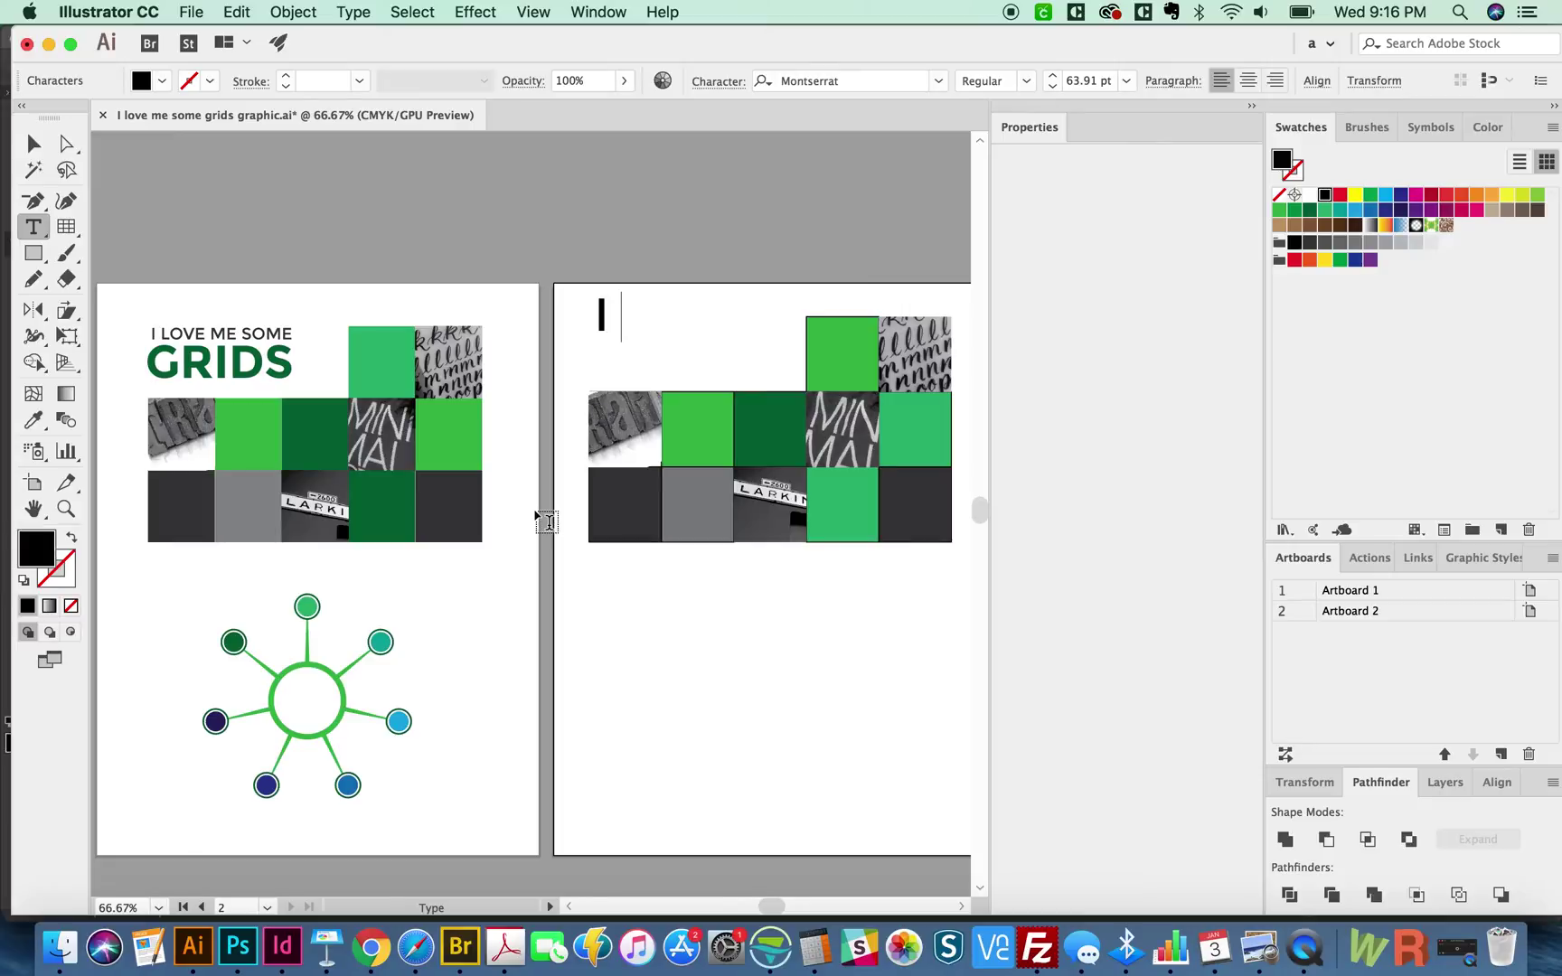
pyautogui.write('love me some')
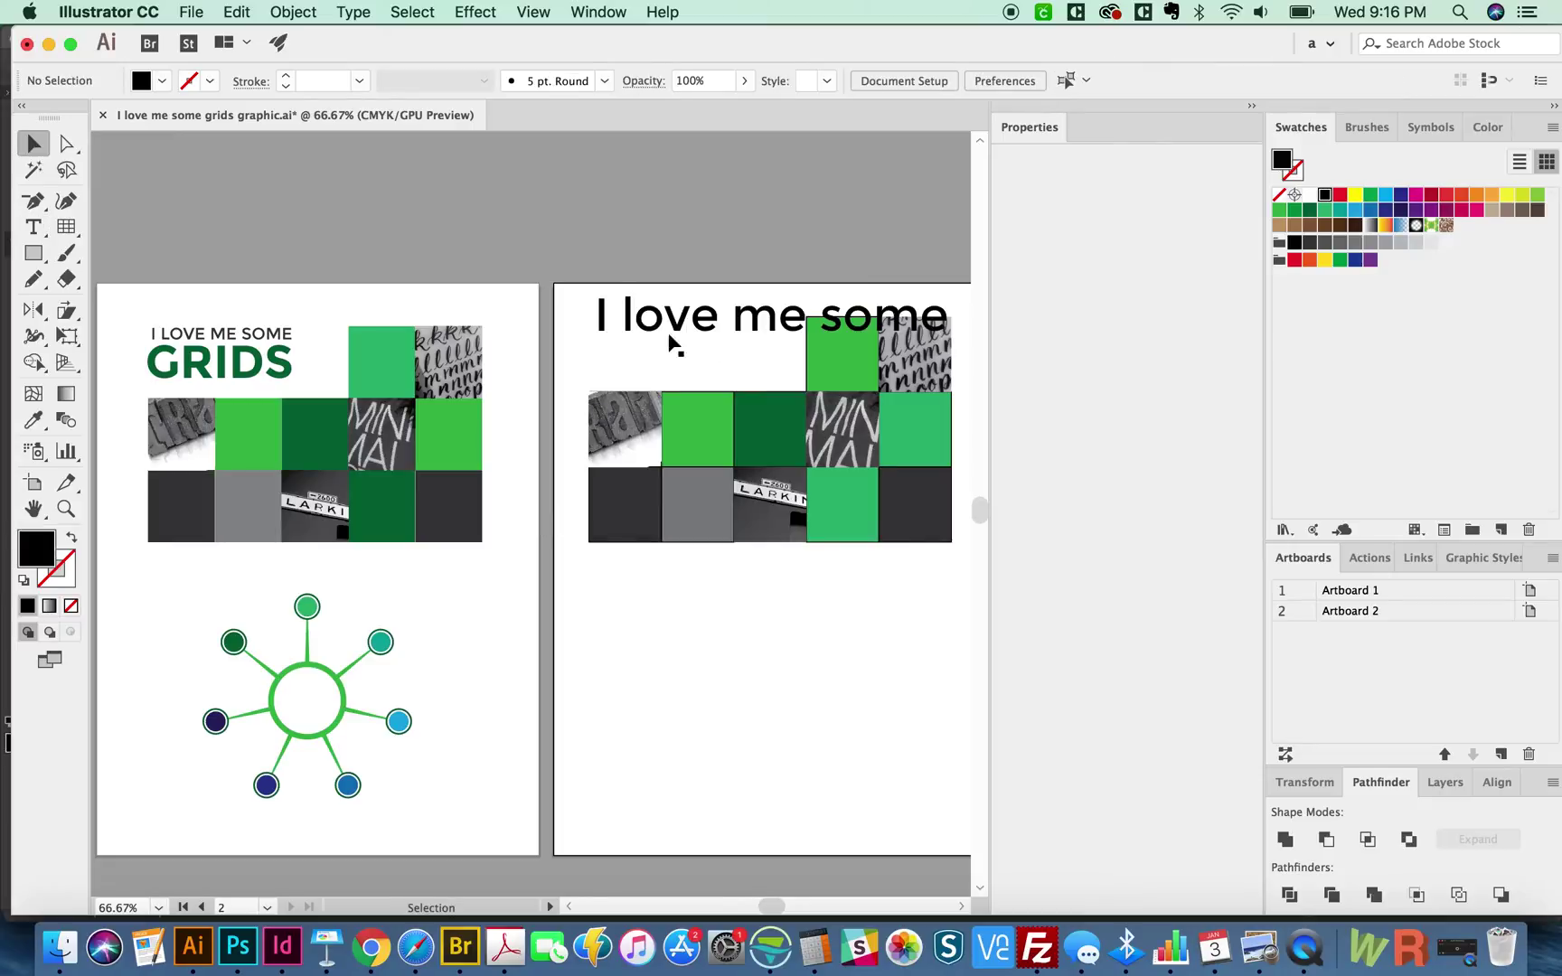
pyautogui.keyDown('alt'); pyautogui.moveTo(688, 316); pyautogui.dragTo(693, 369); pyautogui.keyUp('alt')
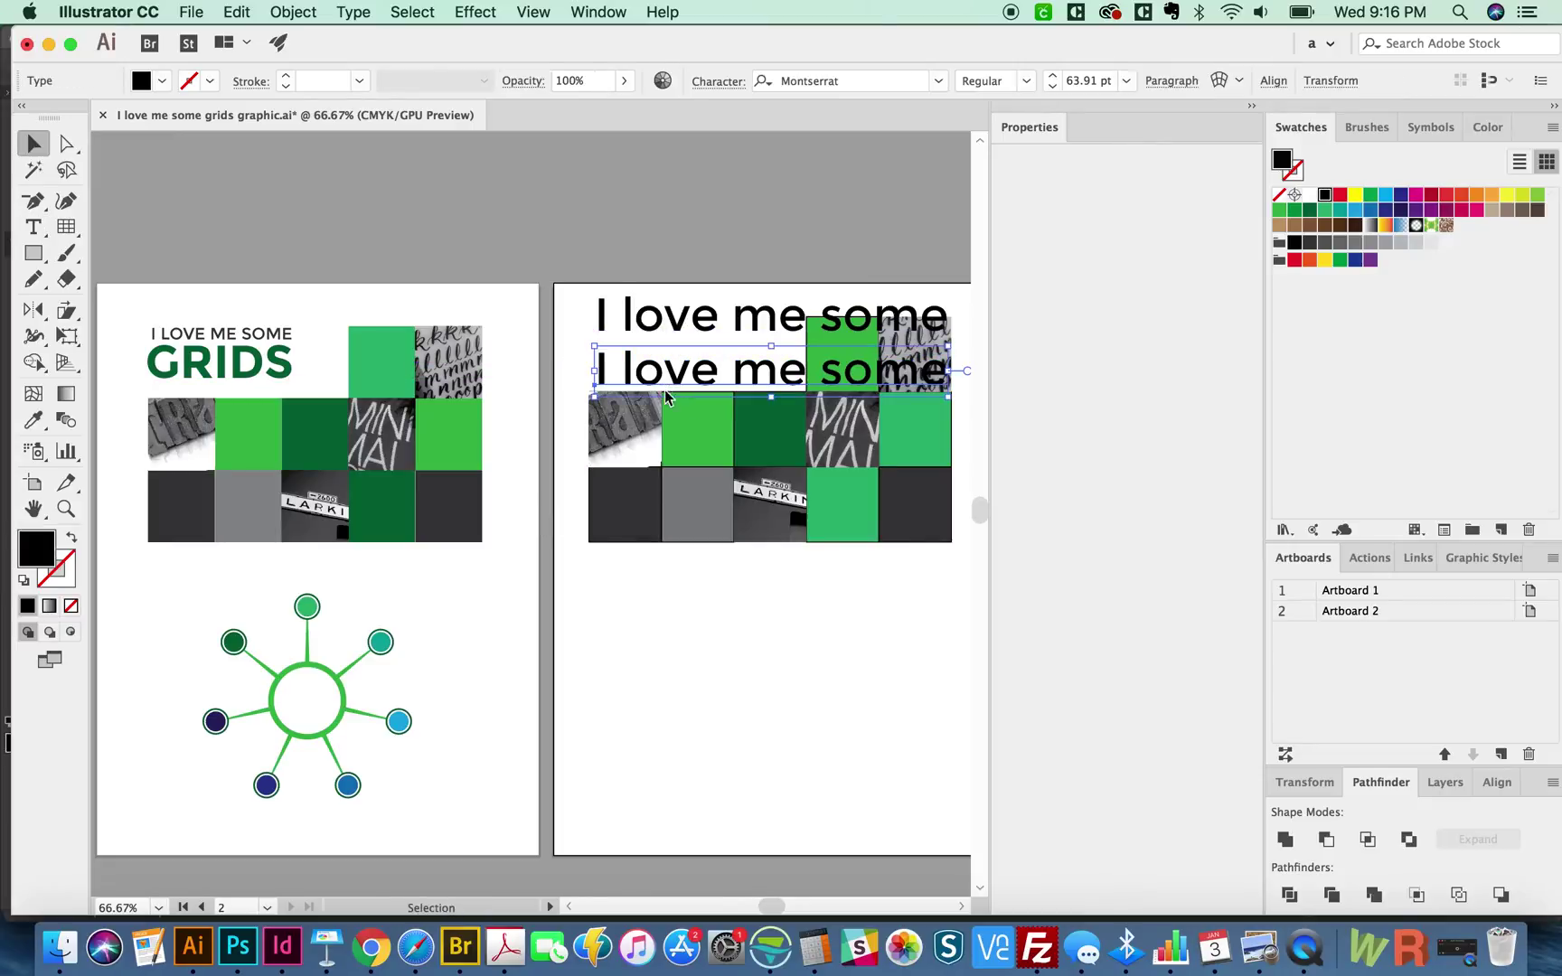
# - Replace the wording of the duplicated lower text line with "GRIDS"
pyautogui.doubleClick(709, 369)
pyautogui.press('super+a')
pyautogui.write('GRIDS')
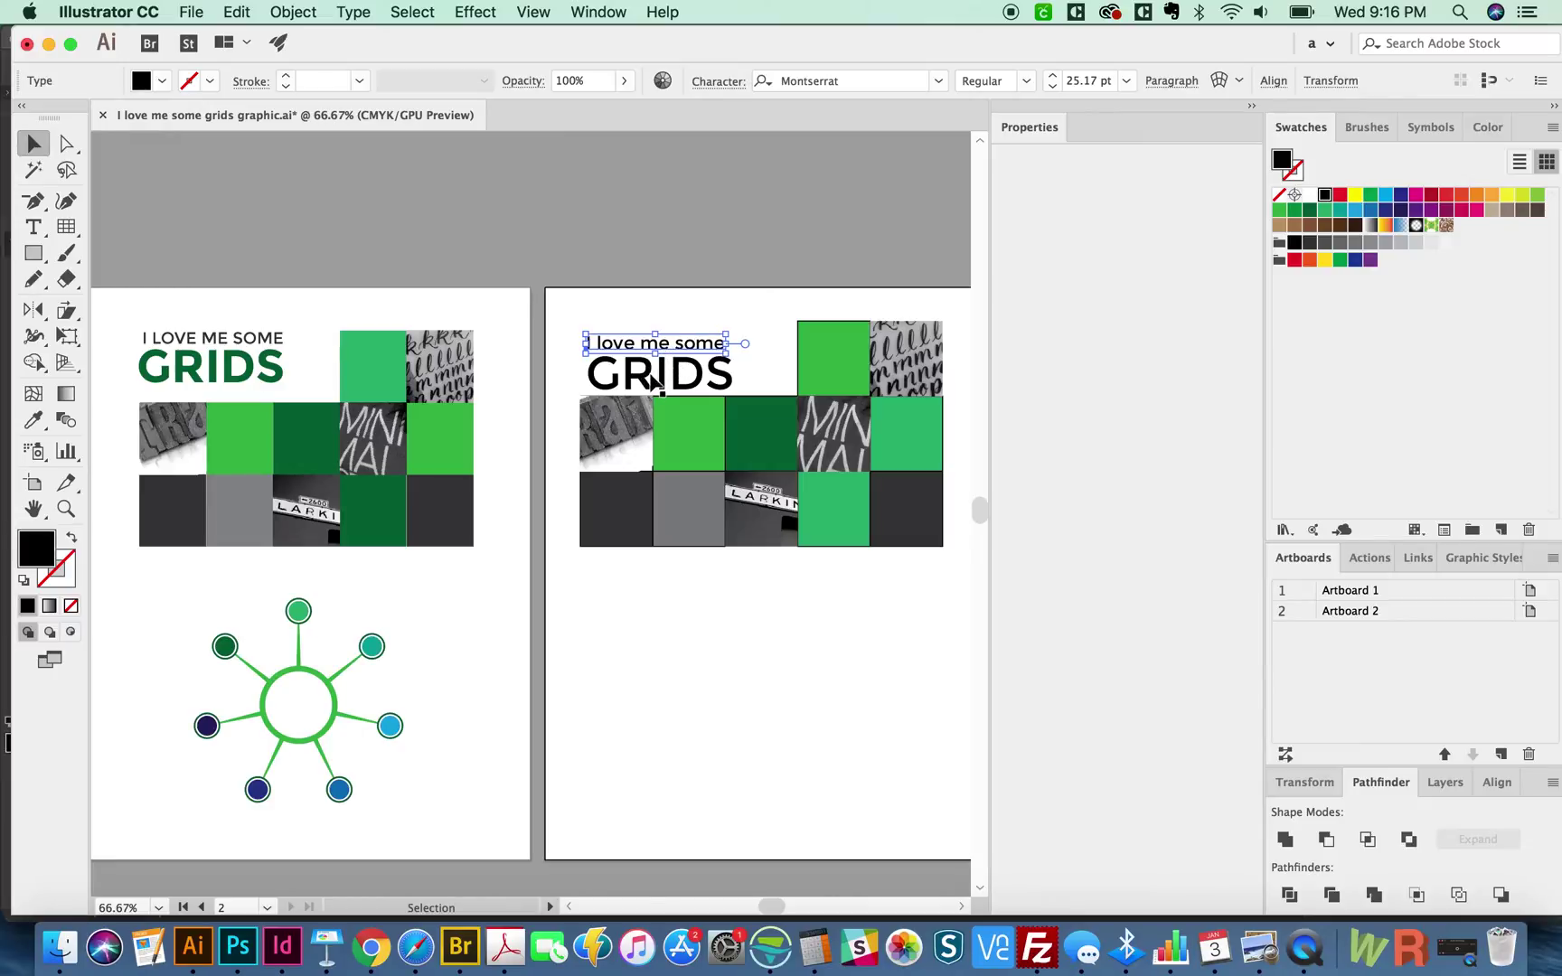
# - Change the case of the "I love me some" line to uppercase
pyautogui.press('super+shift+k')
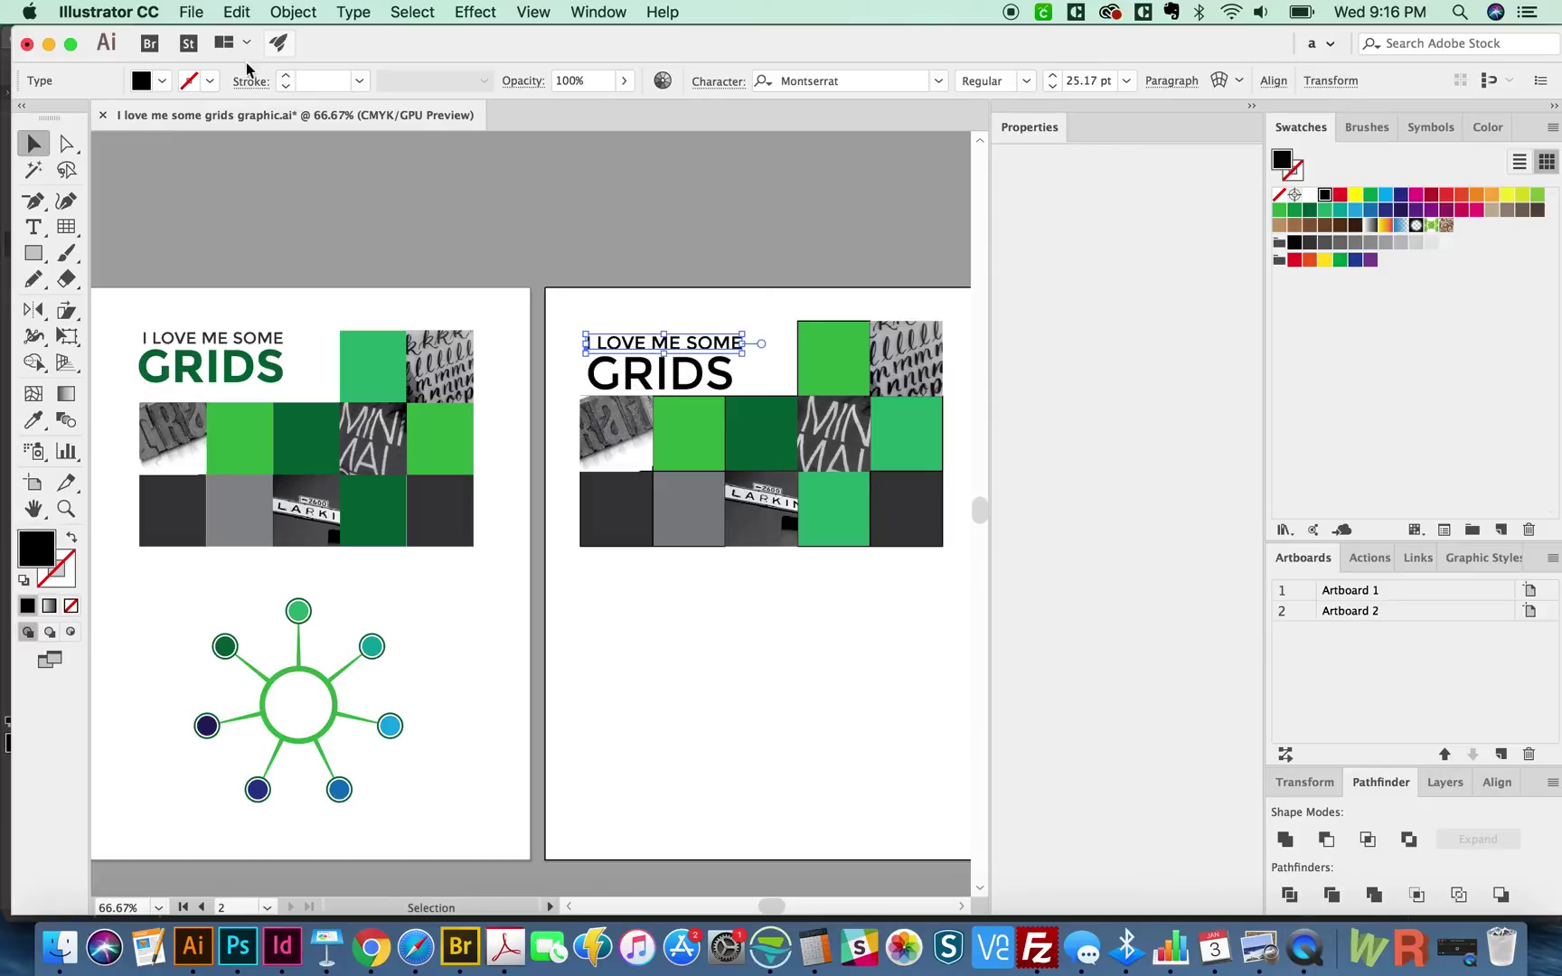
pyautogui.click(350, 13)
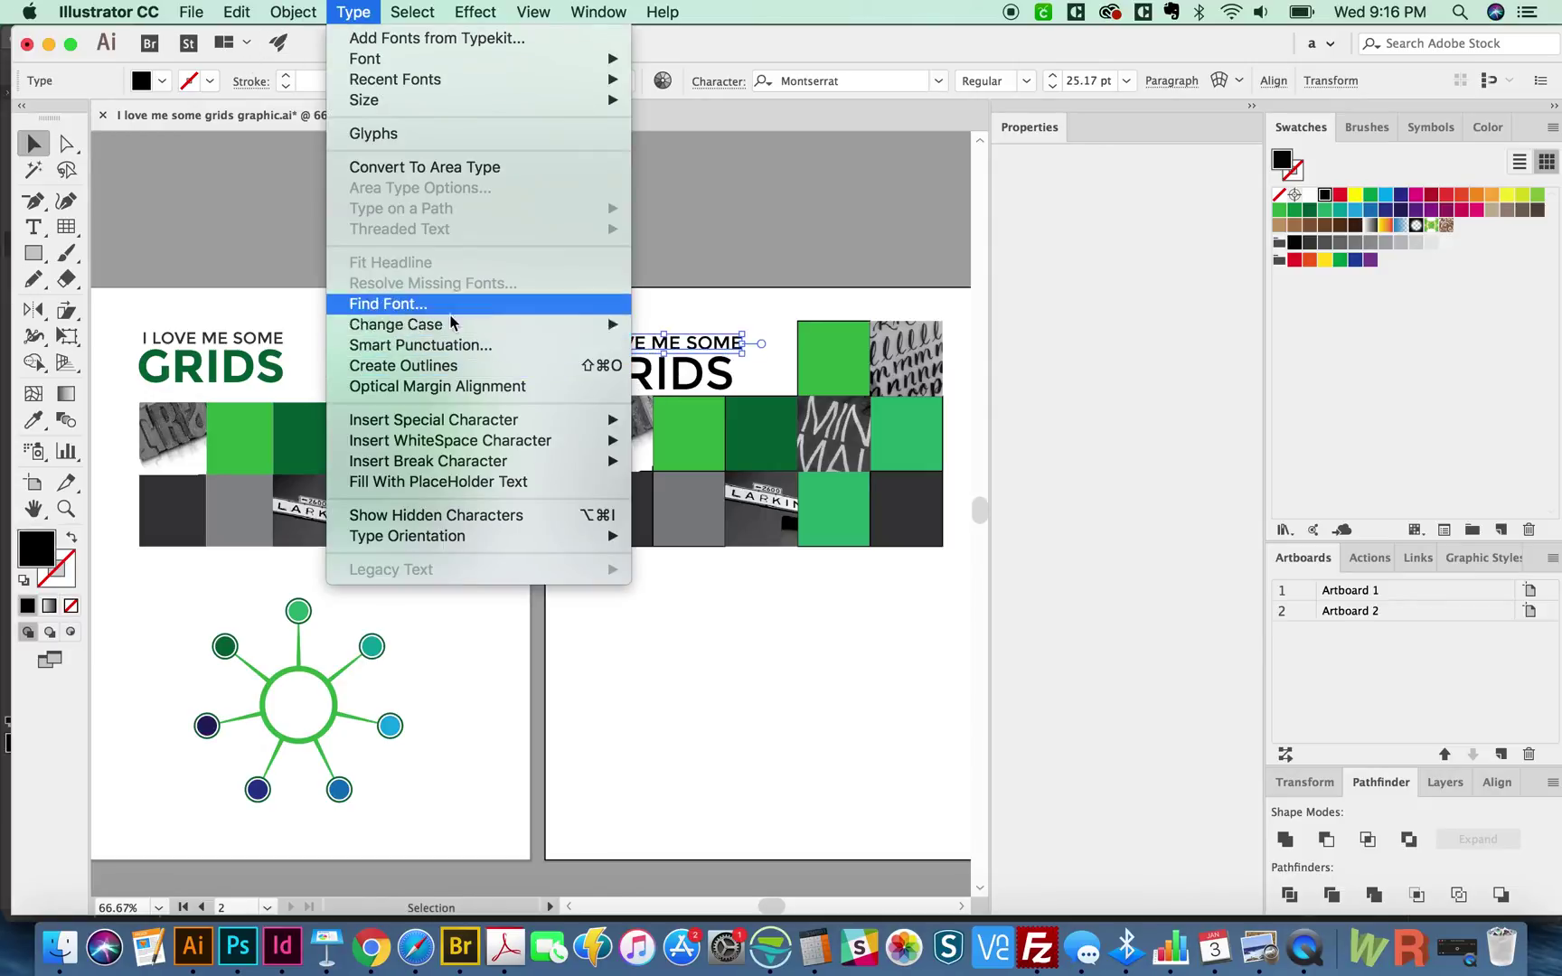
pyautogui.moveTo(446, 324)
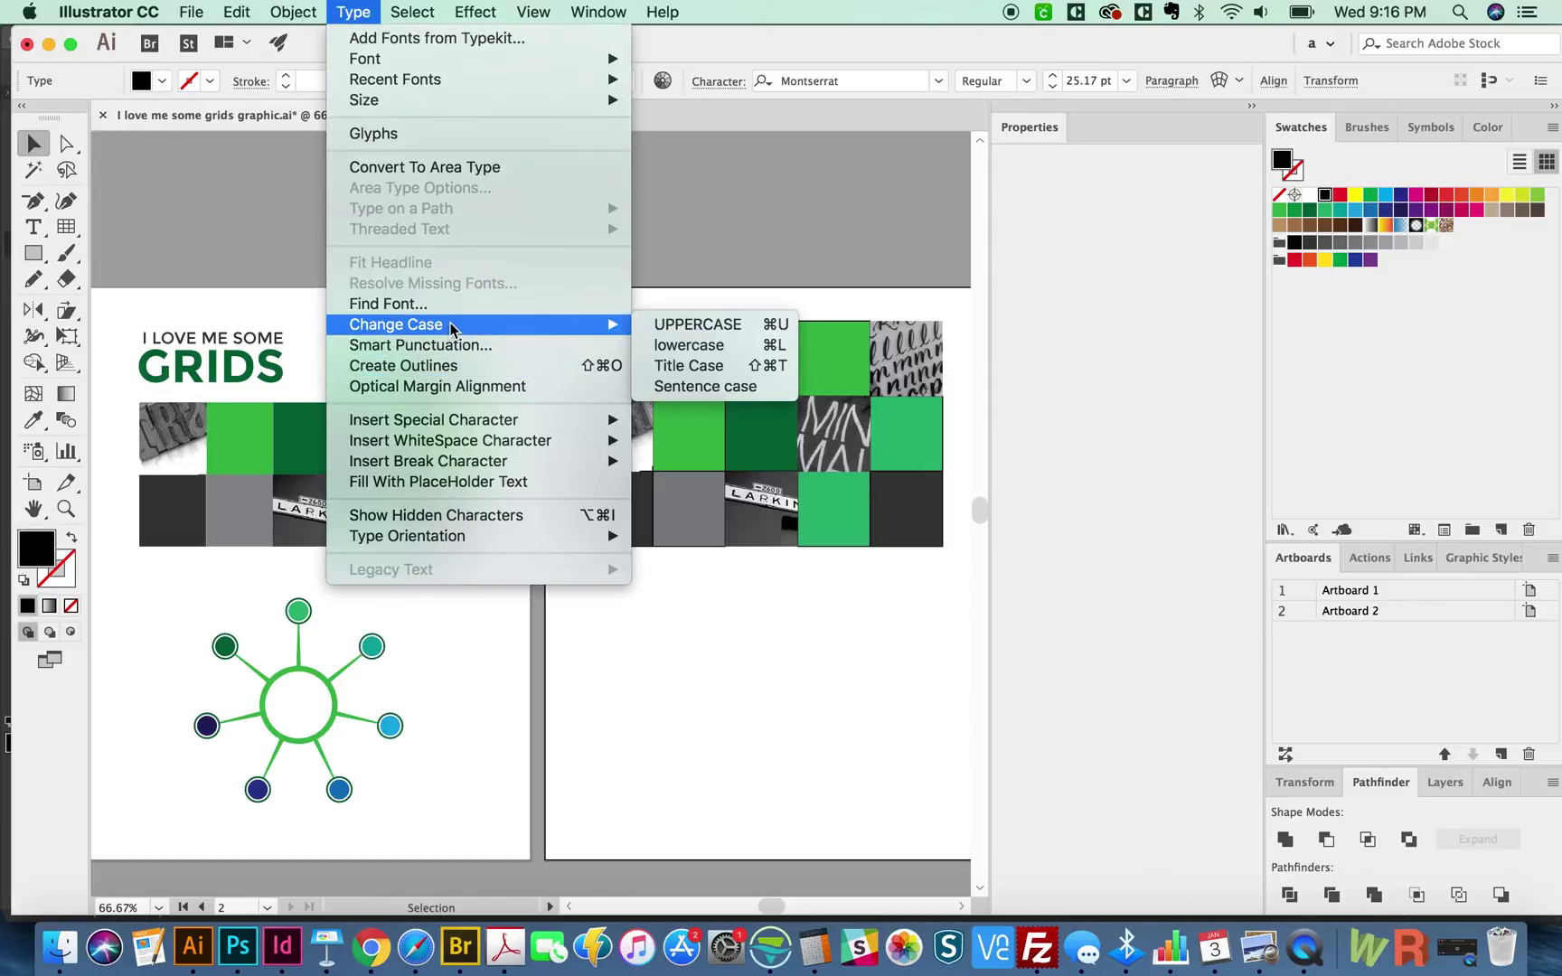
pyautogui.click(733, 325)
# - Scale "I LOVE ME SOME" to the width of "GRIDS" and align both lines with the grid's outer edge
pyautogui.moveTo(745, 357); pyautogui.dragTo(709, 350)
pyautogui.press('z')
pyautogui.click(783, 305)
pyautogui.press('v')
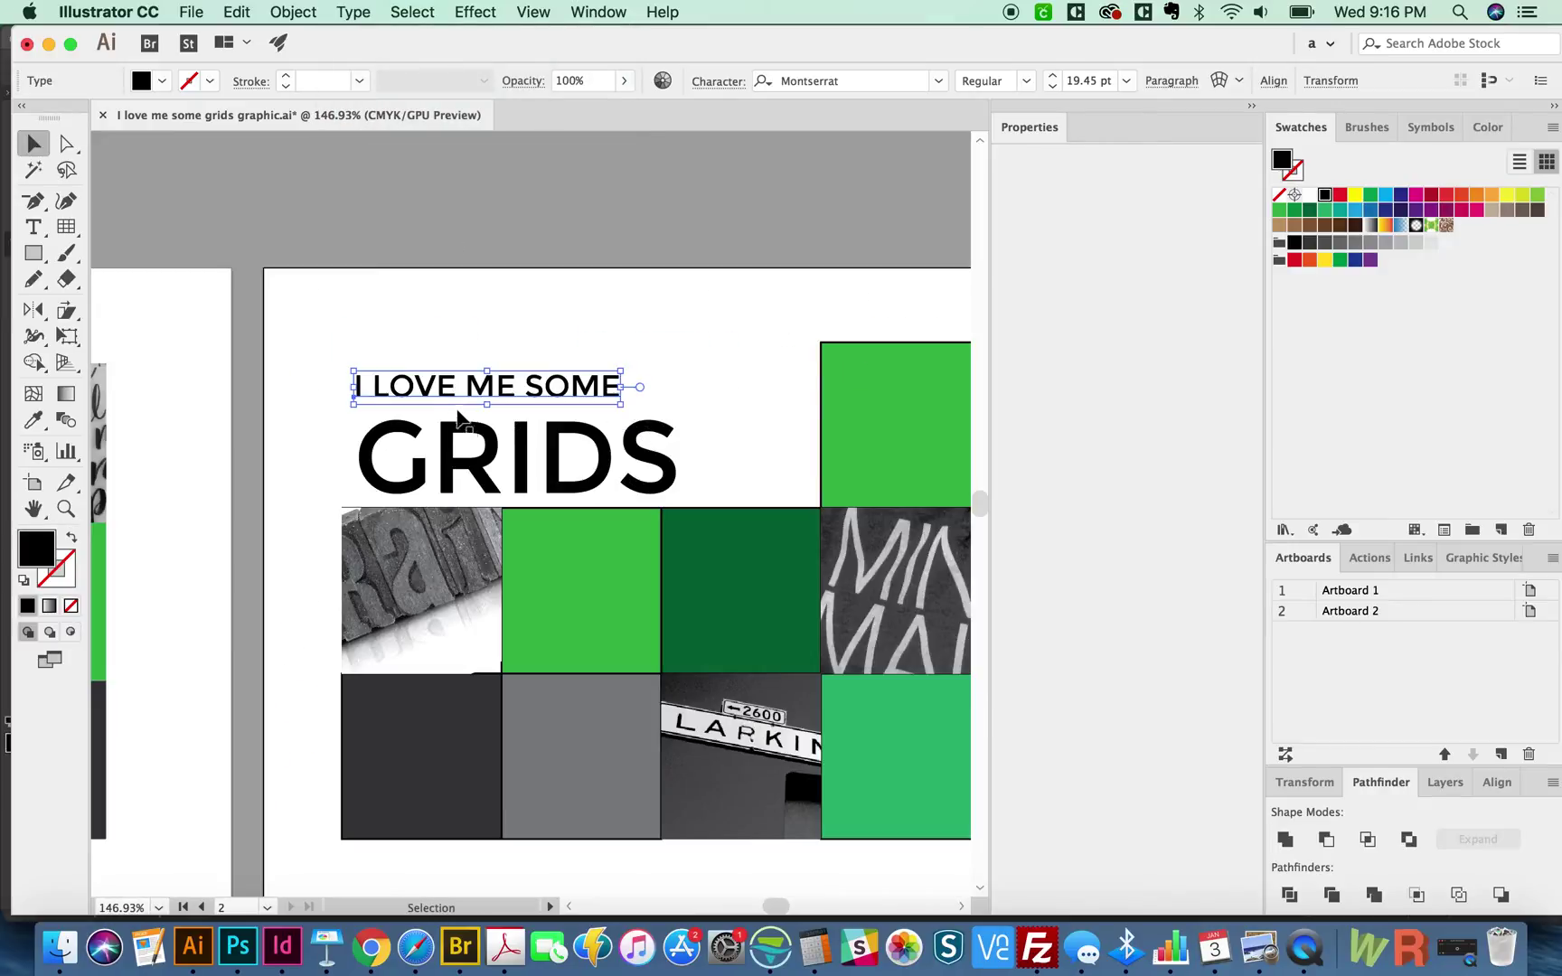
pyautogui.moveTo(437, 395)
pyautogui.mouseDown()
pyautogui.moveTo(467, 389)
pyautogui.moveTo(447, 403)
pyautogui.mouseUp()
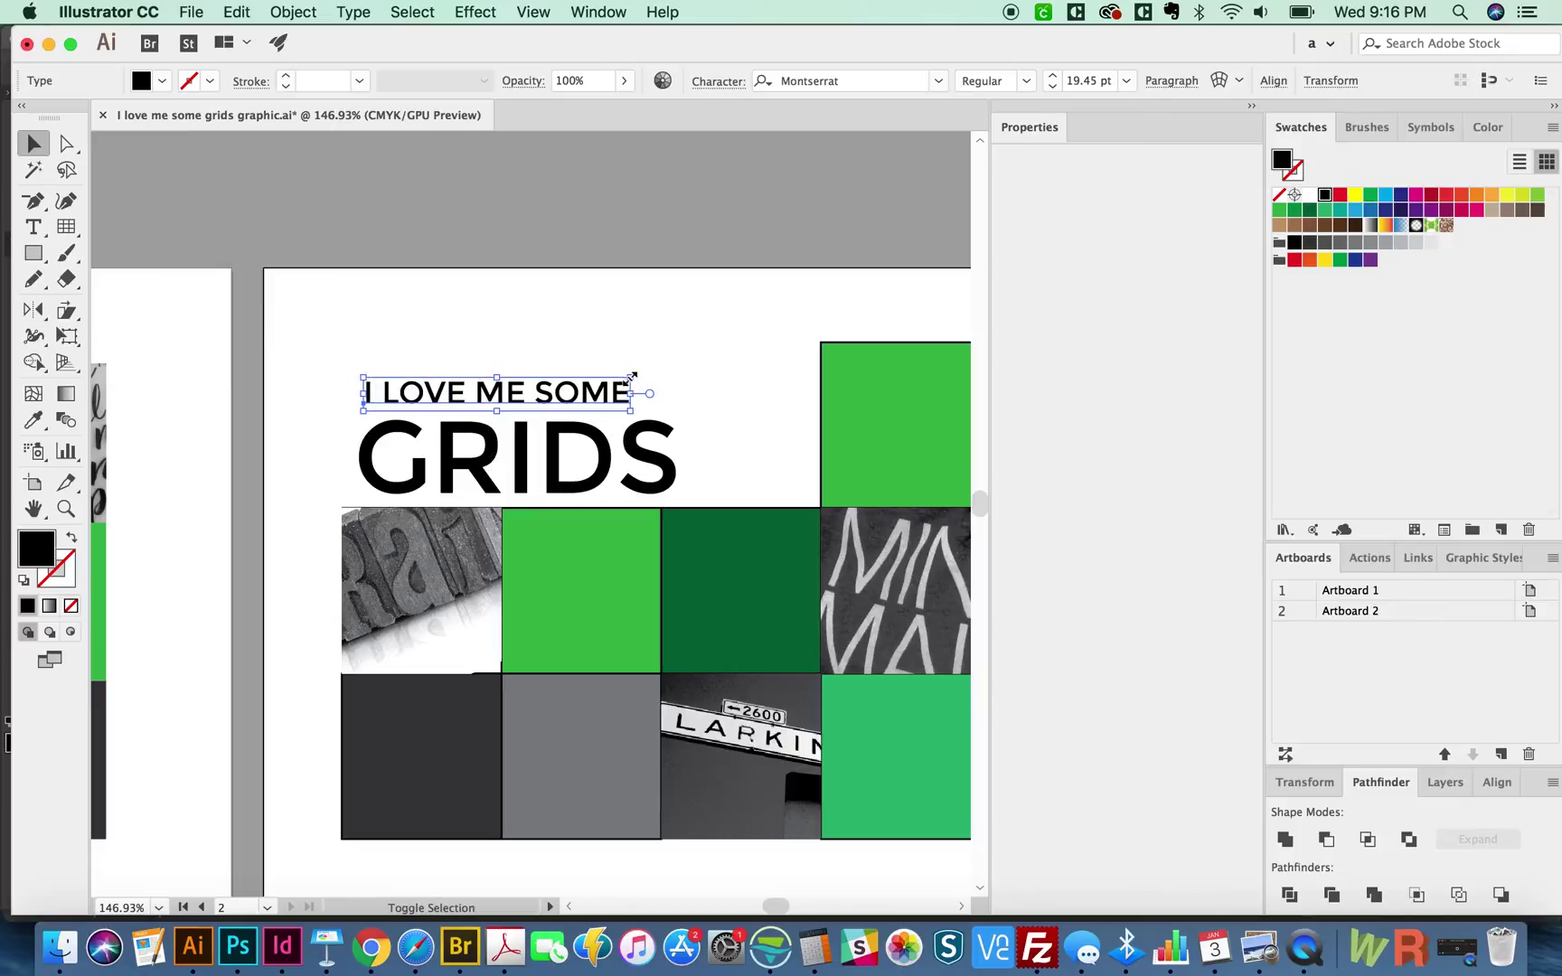
pyautogui.moveTo(630, 393); pyautogui.dragTo(671, 390)
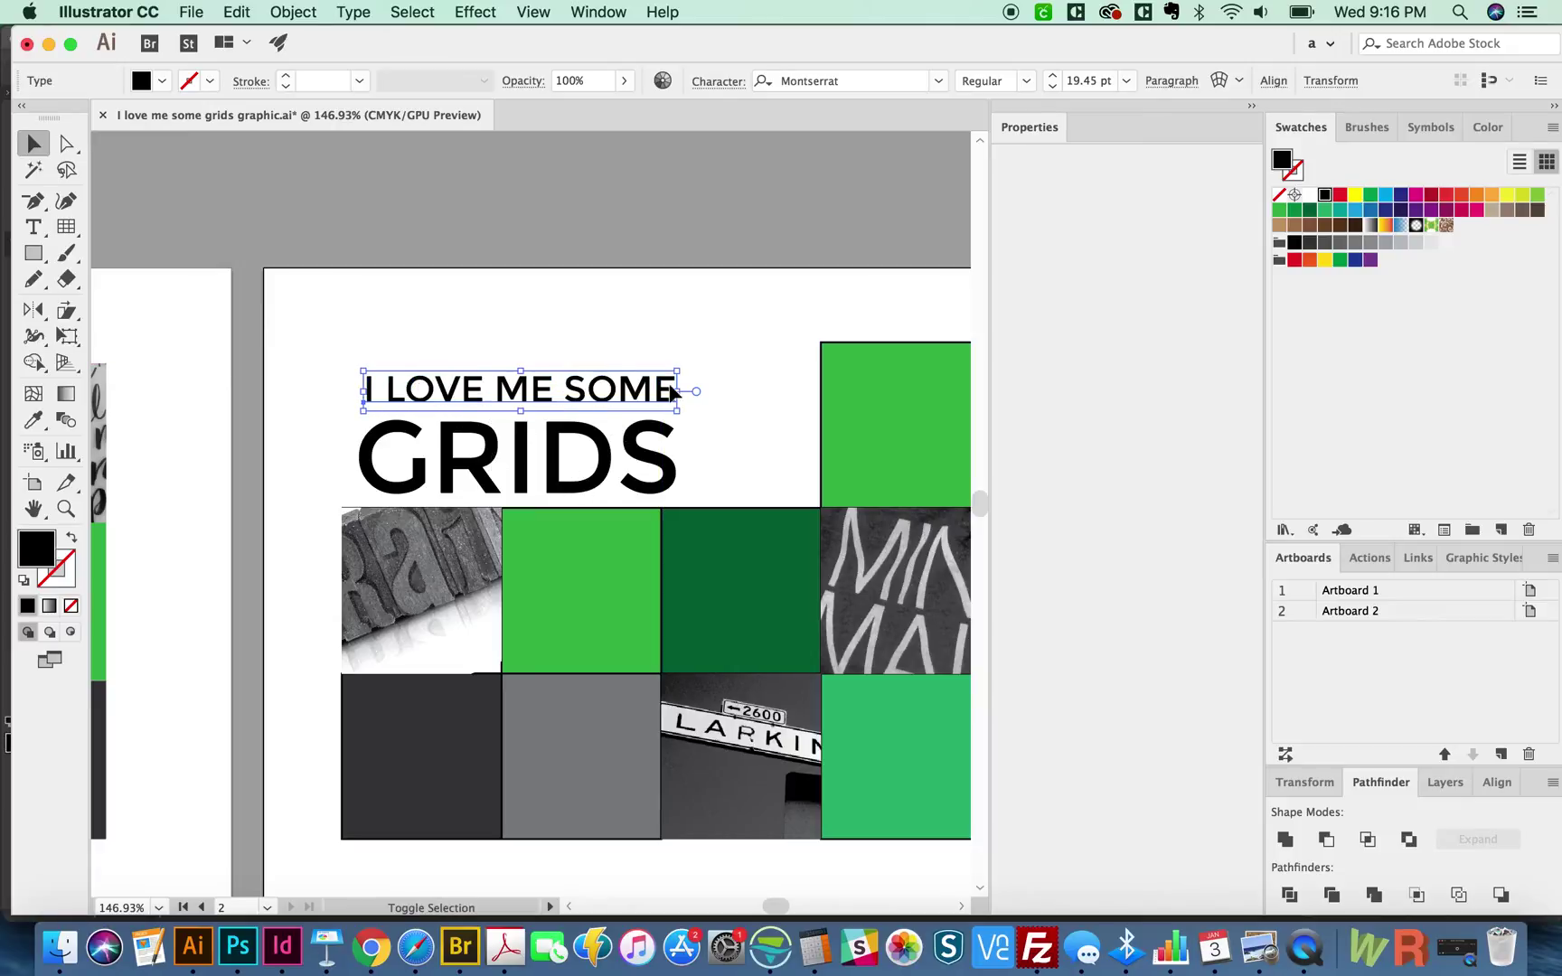
pyautogui.keyDown('shift'); pyautogui.click(636, 476); pyautogui.keyUp('shift')
pyautogui.moveTo(436, 393); pyautogui.dragTo(418, 370)
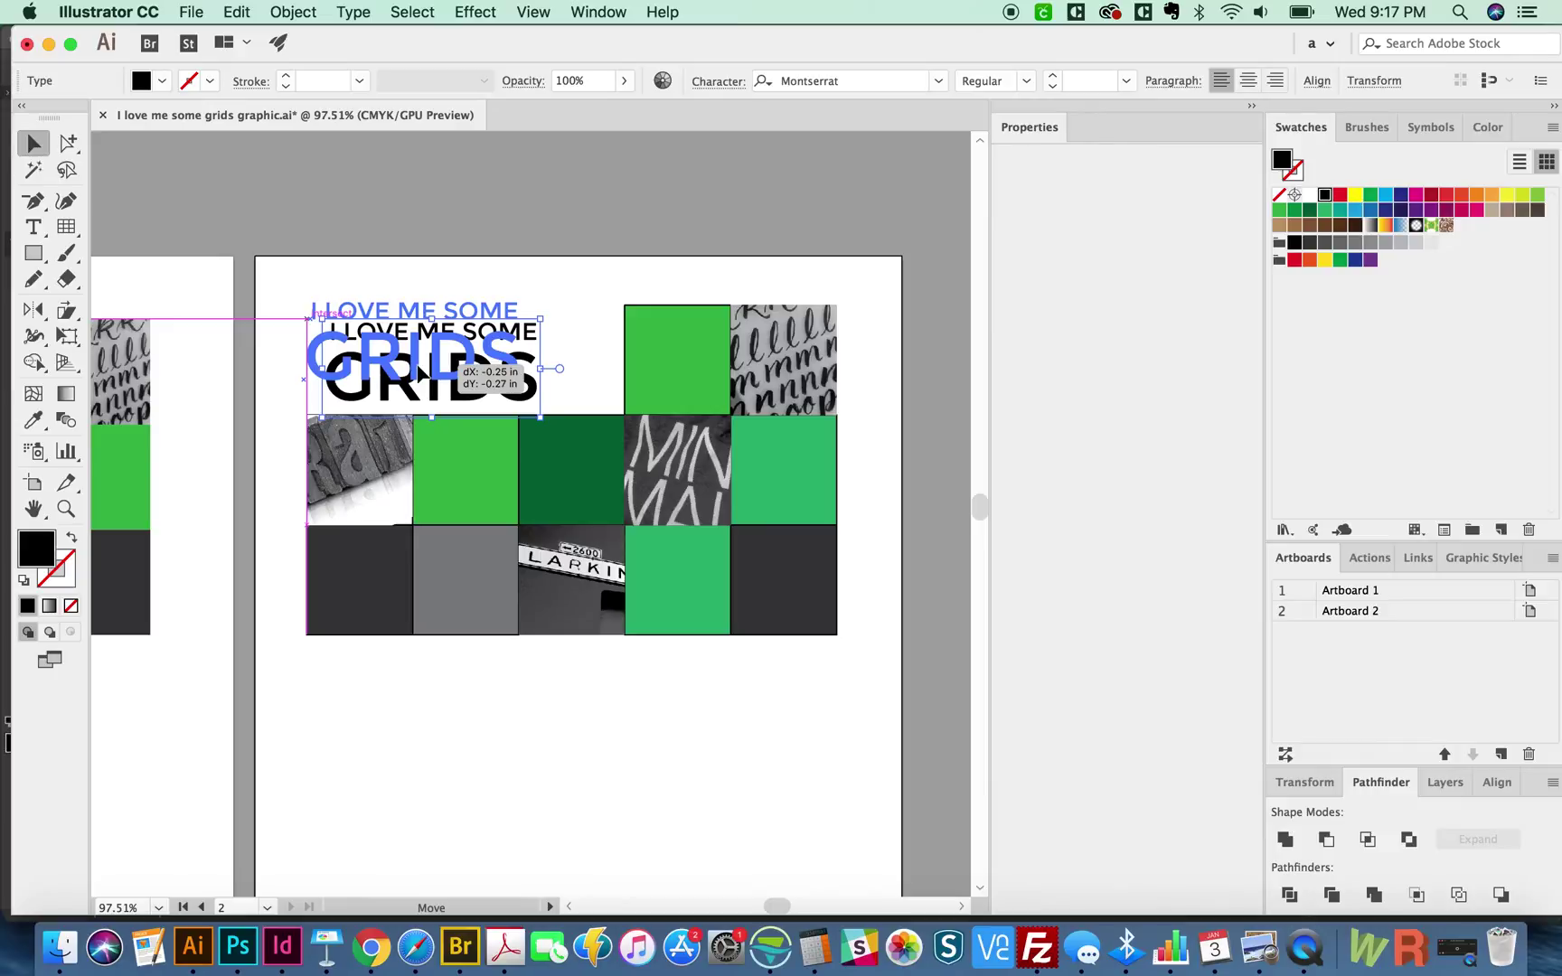
# - Apply the dark gray of the bottom row's first cell to "I LOVE ME SOME" with the Eyedropper
pyautogui.press('super+shift+a')
pyautogui.press('a')
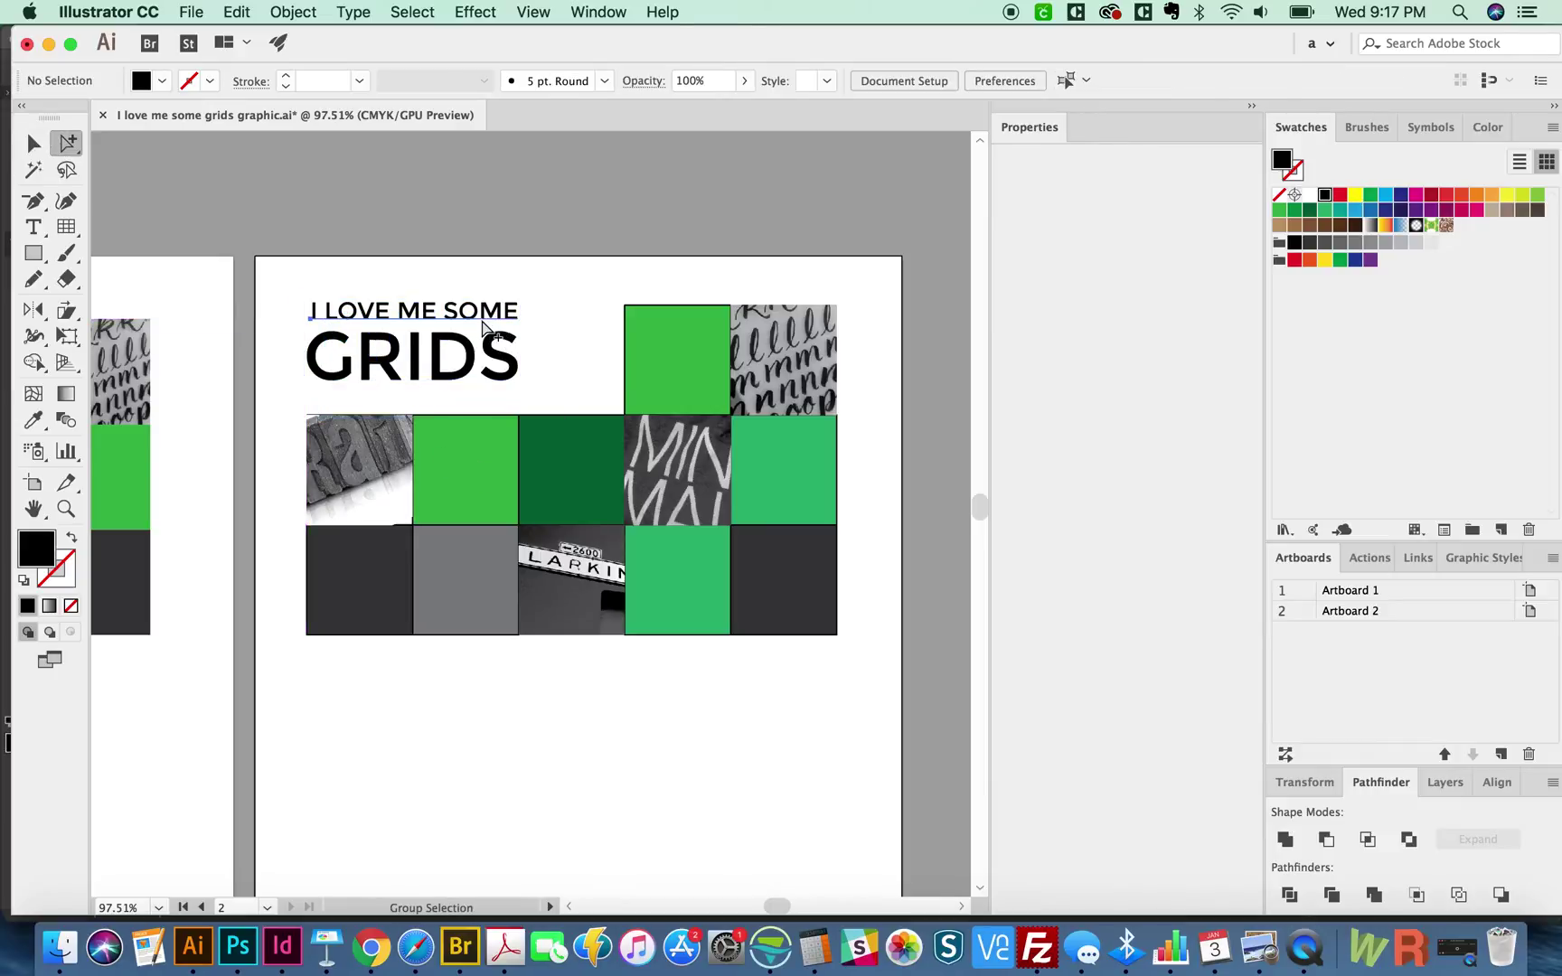
pyautogui.click(484, 318)
pyautogui.press('super+shift+a')
pyautogui.press('v')
pyautogui.click(494, 316)
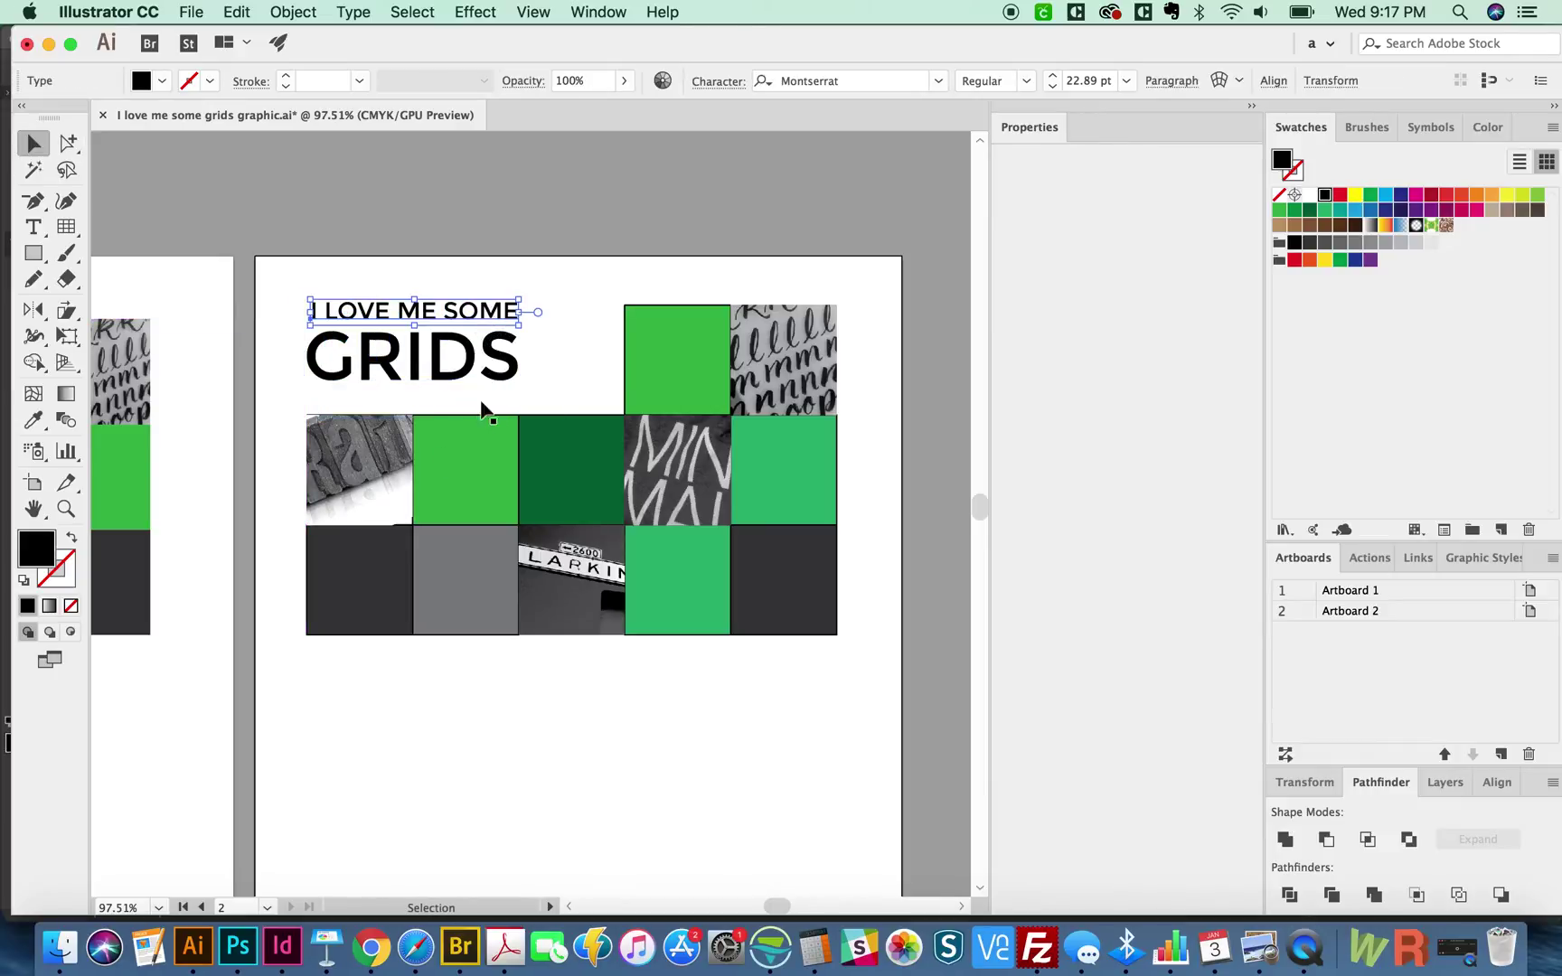
pyautogui.press('i')
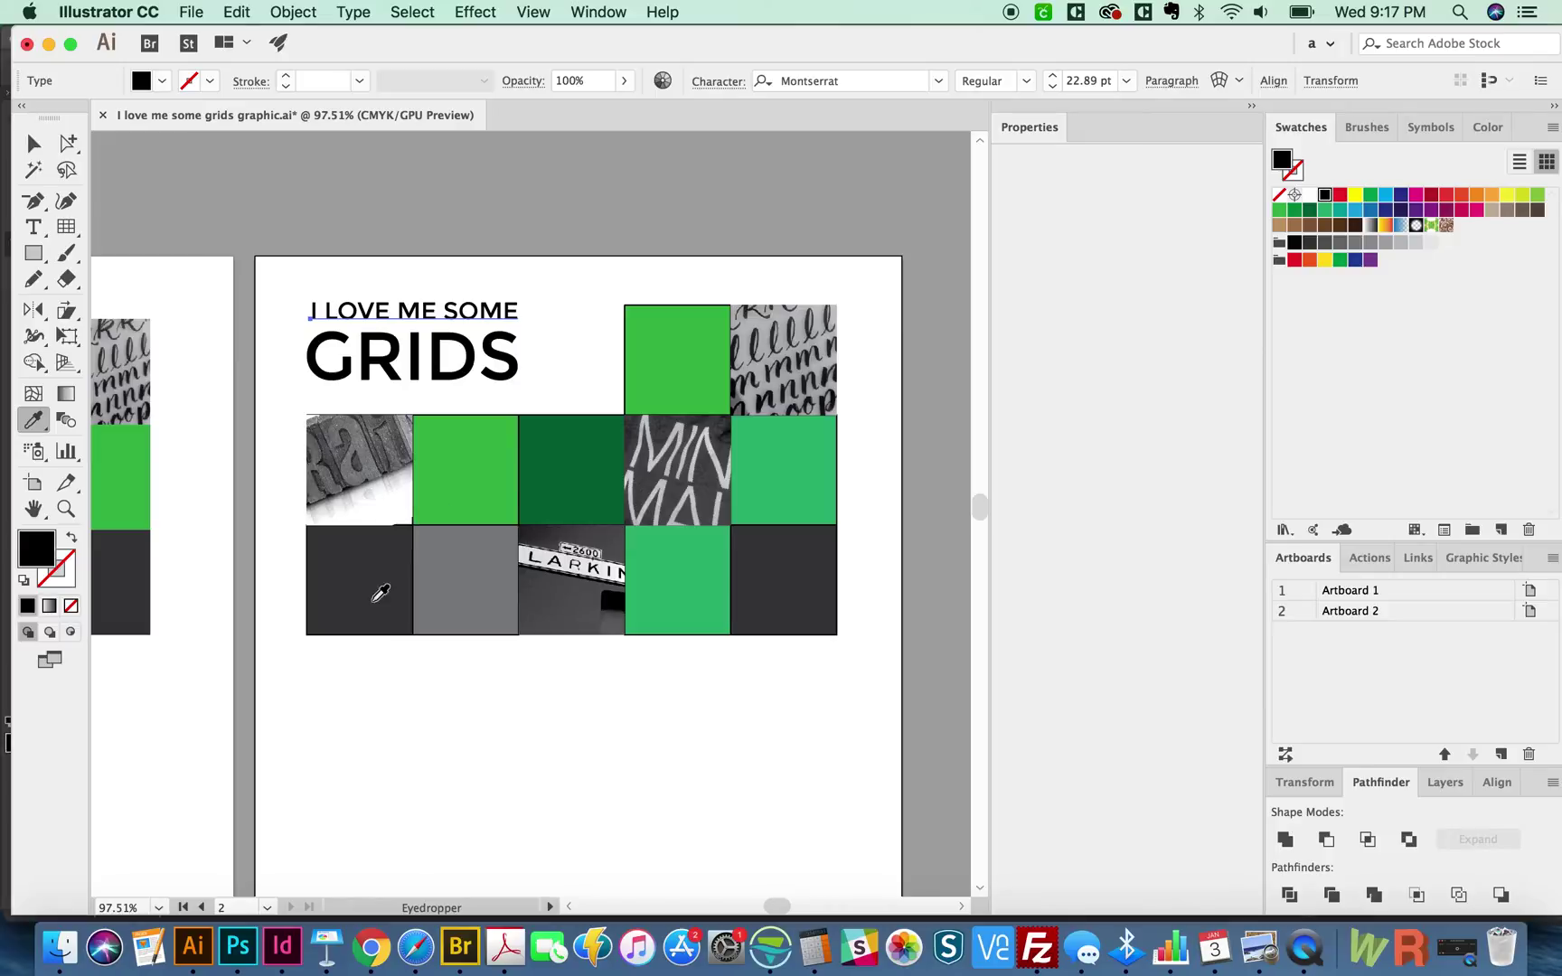
pyautogui.click(384, 560)
pyautogui.click(482, 353)
pyautogui.press('super+shift+a')
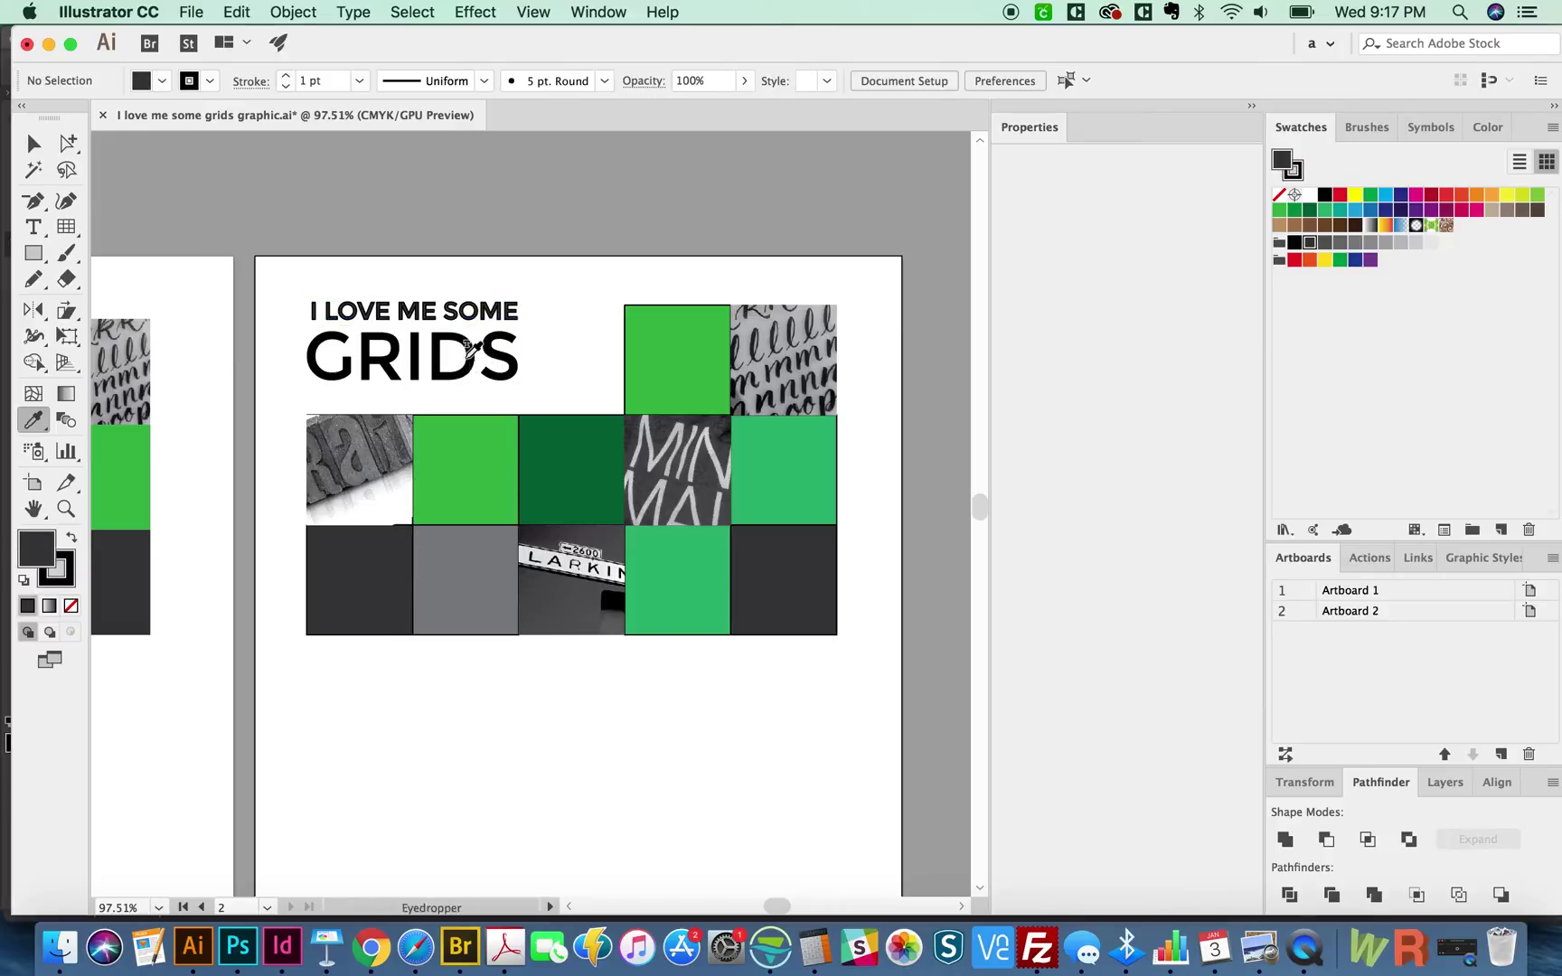
# - Color "GRIDS" with the dark green sampled from the middle row's third cell
pyautogui.press('v')
pyautogui.click(481, 353)
pyautogui.press('i')
pyautogui.click(565, 465)
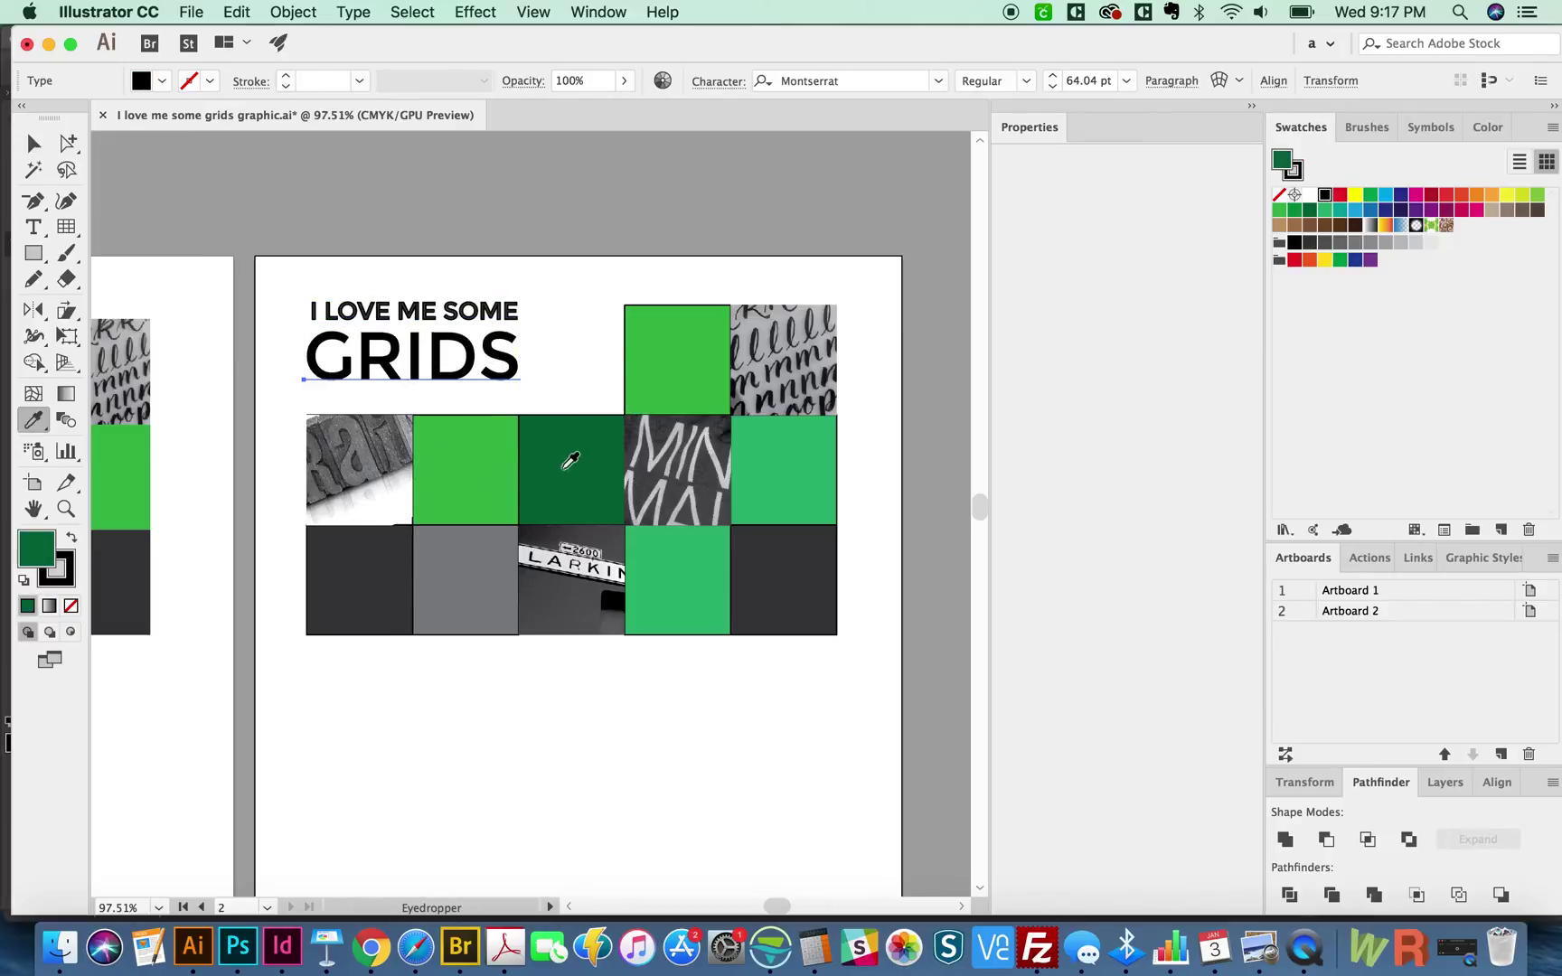
pyautogui.press('super+shift+a')
# - Remove the stroke from the heading text and all grid cells of the second artboard's graphic
pyautogui.press('z')
pyautogui.click(518, 375)
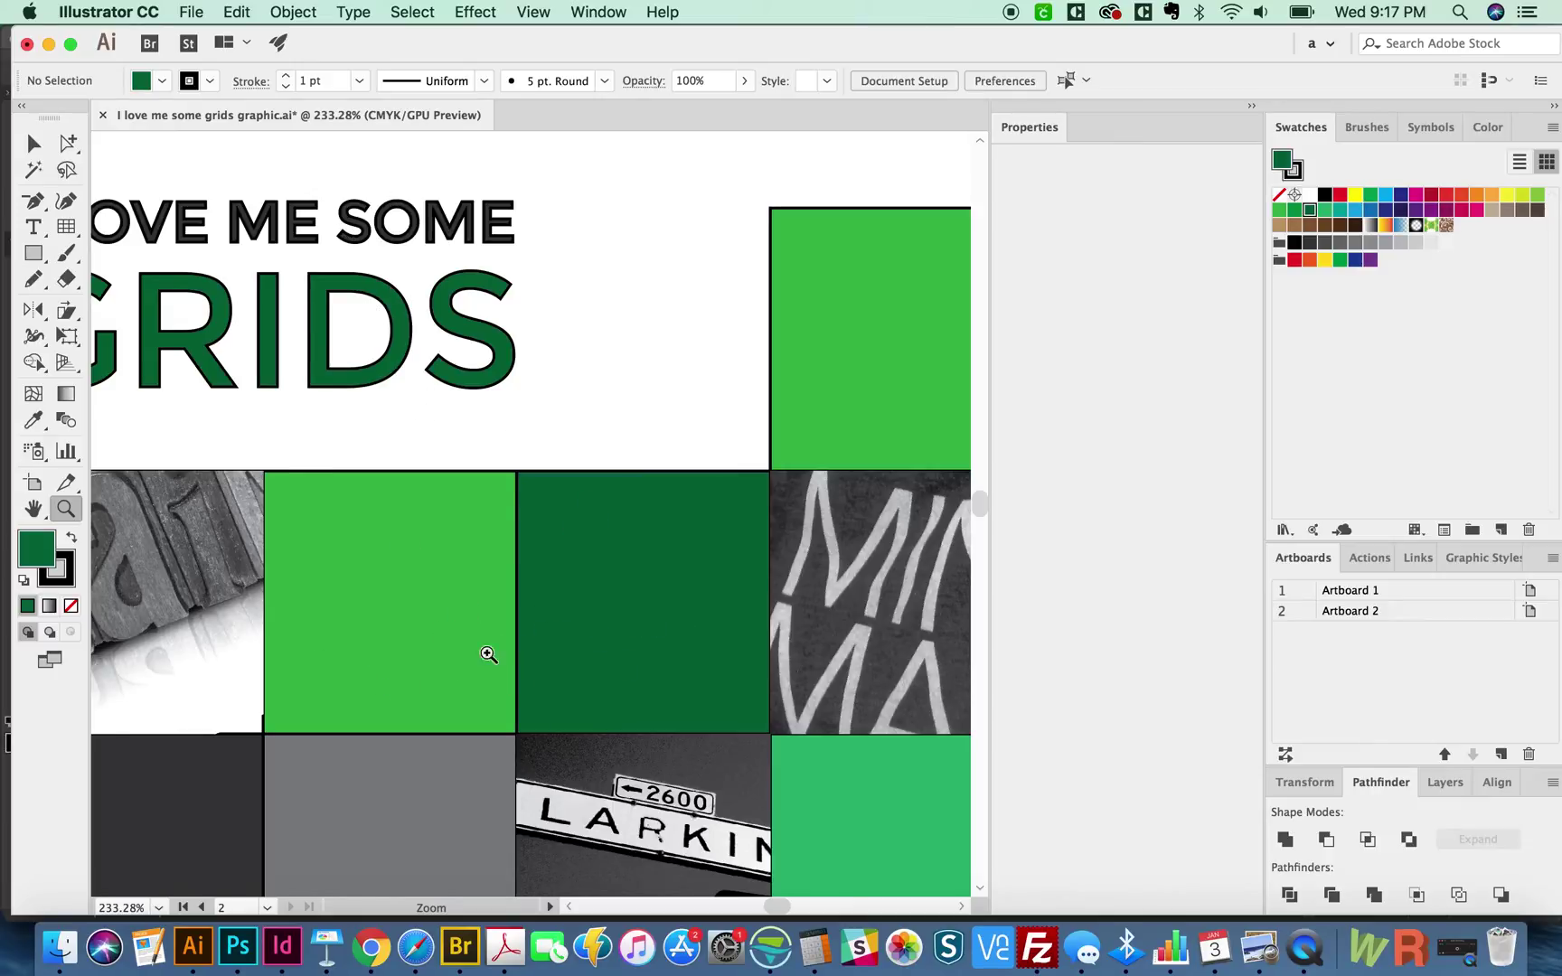
pyautogui.press('super+1')
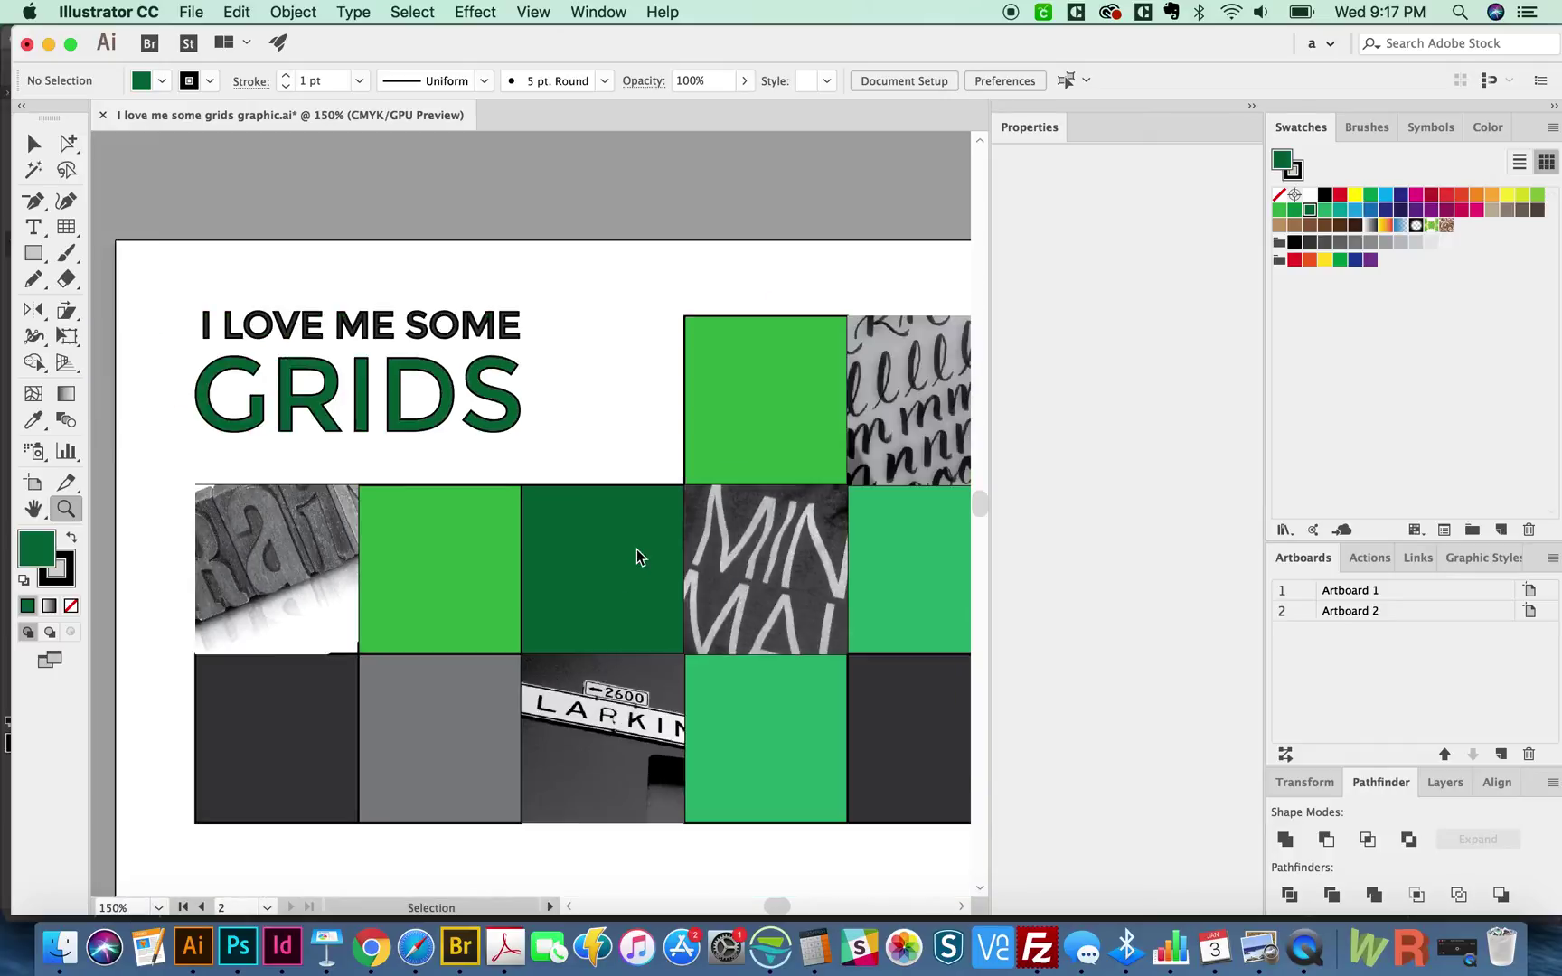
pyautogui.press('v')
pyautogui.moveTo(893, 311); pyautogui.dragTo(331, 470)
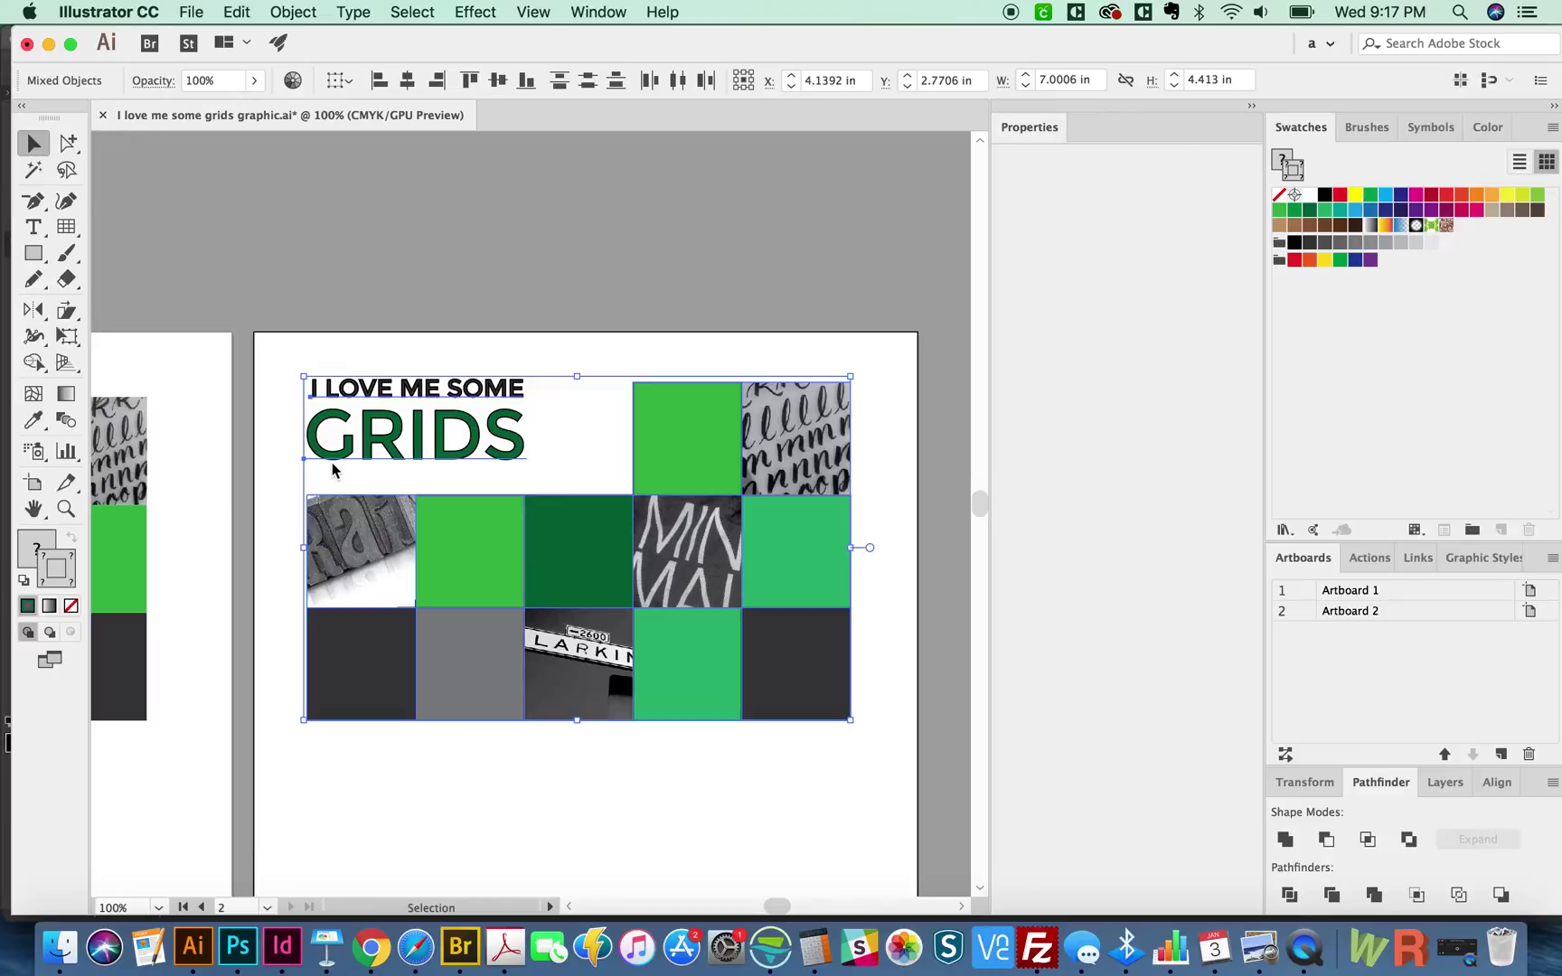
pyautogui.press('/')
pyautogui.press('super+shift+a')
# - Examine the recreated grid graphic up close and compare it with the original on the first artboard
pyautogui.moveTo(791, 633); pyautogui.dragTo(876, 550)
pyautogui.moveTo(838, 621); pyautogui.dragTo(726, 662)
pyautogui.press('z')
pyautogui.moveTo(839, 291); pyautogui.dragTo(312, 748)
pyautogui.press('super+minus')
pyautogui.press('super+minus')
pyautogui.press('super+minus')
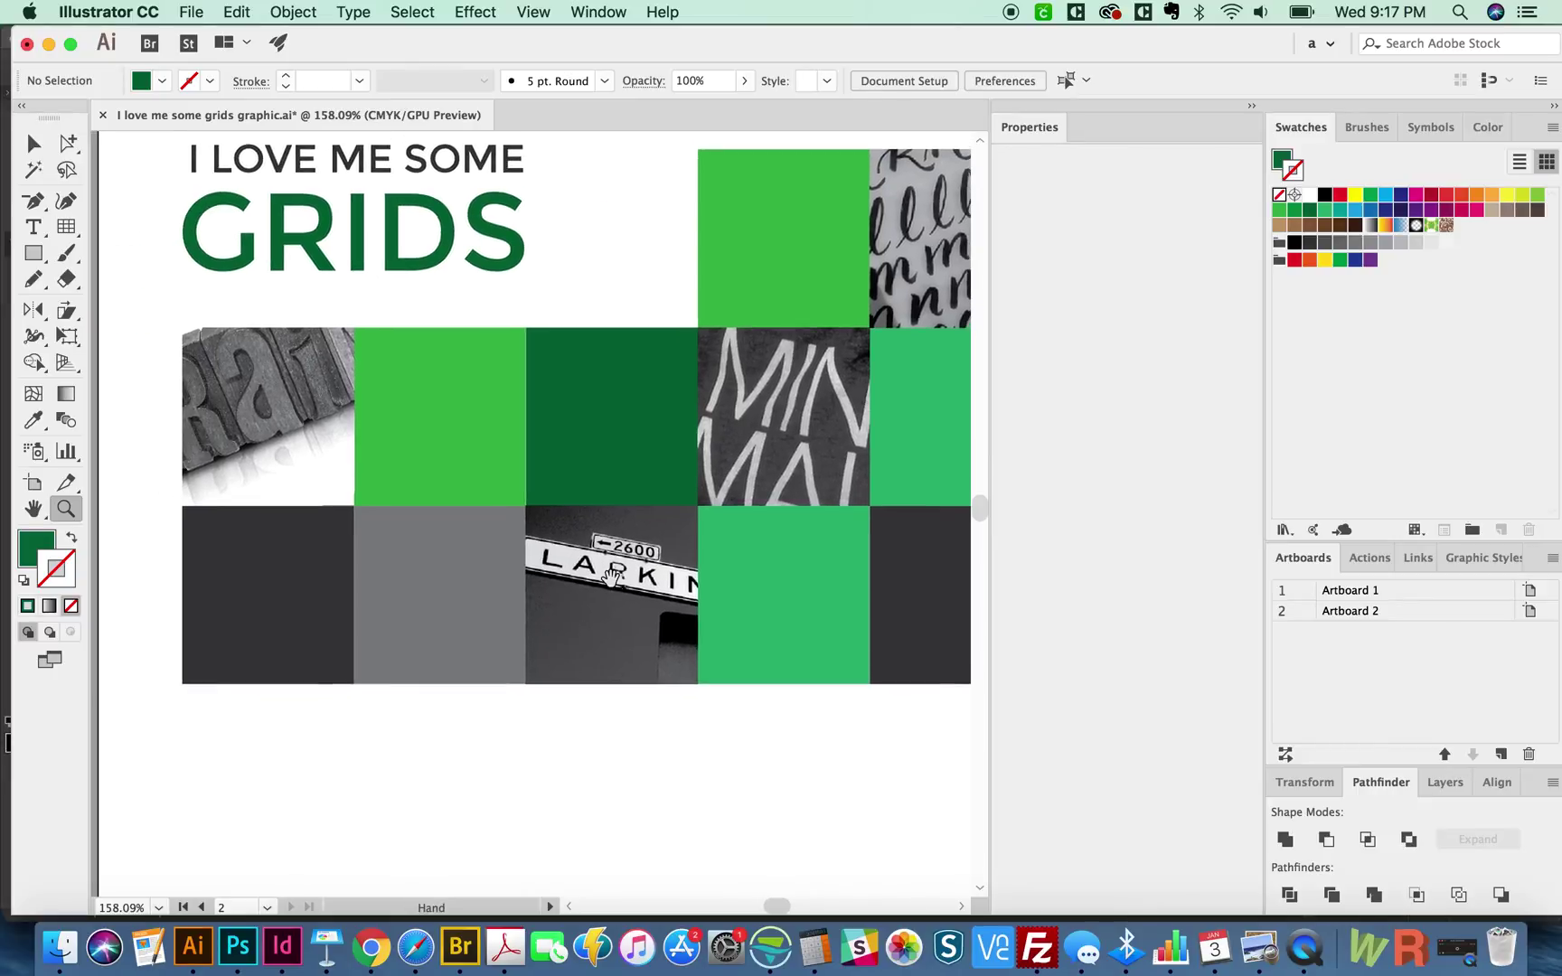
pyautogui.hscroll(-10, 610, 579)
pyautogui.scroll(-2, 610, 578)
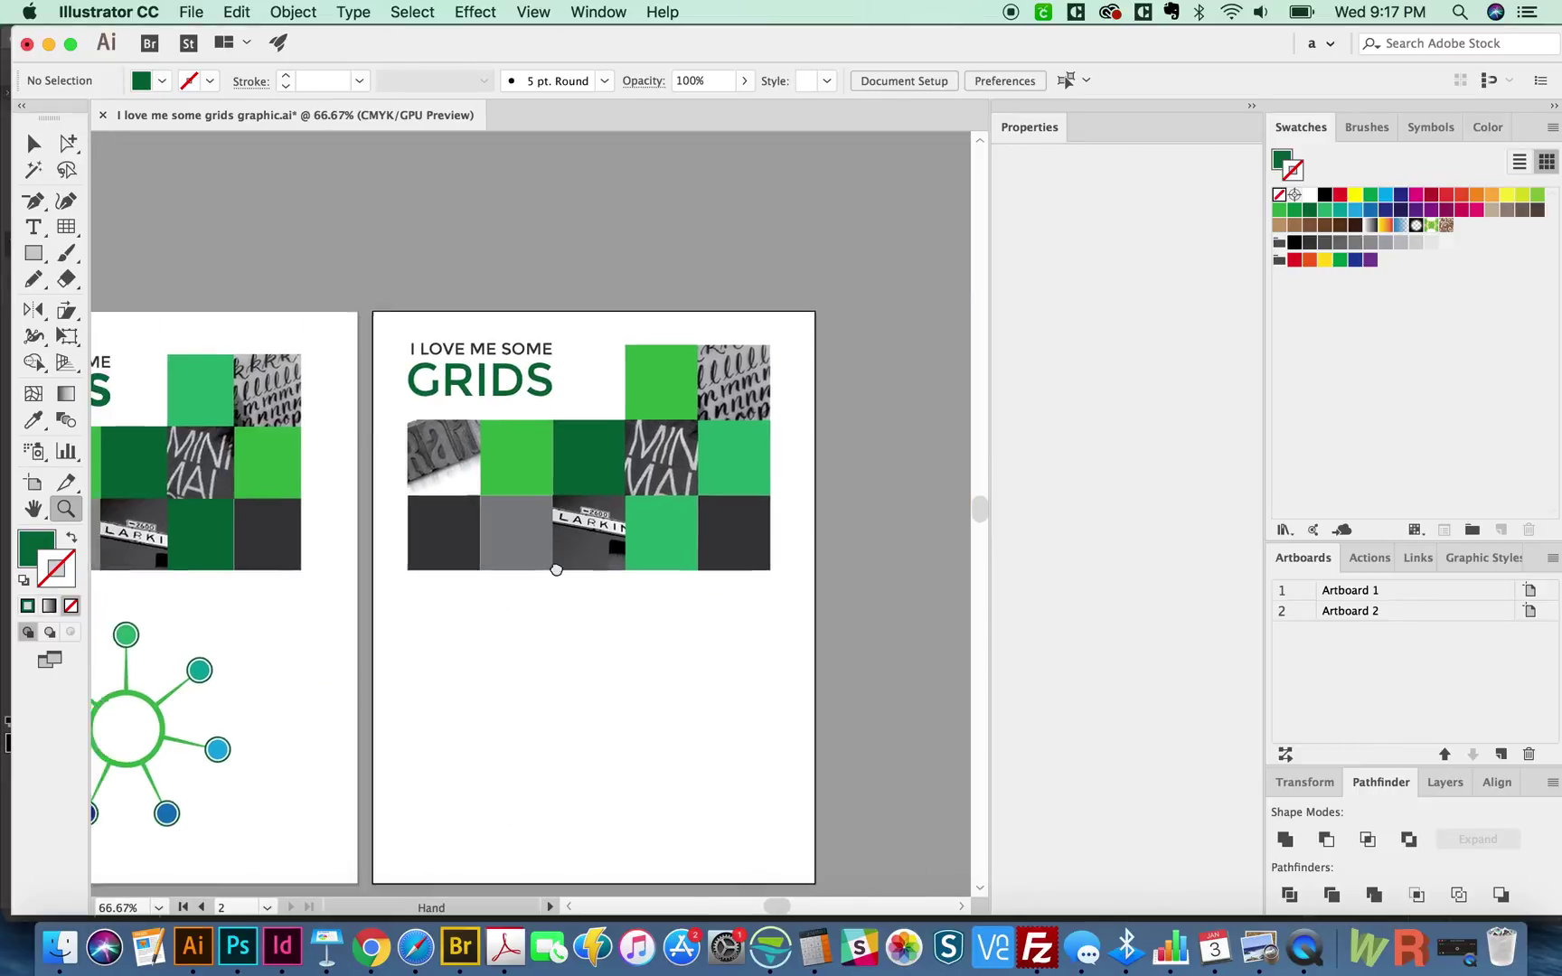
pyautogui.hscroll(4, 754, 560)
pyautogui.scroll(1, 755, 561)
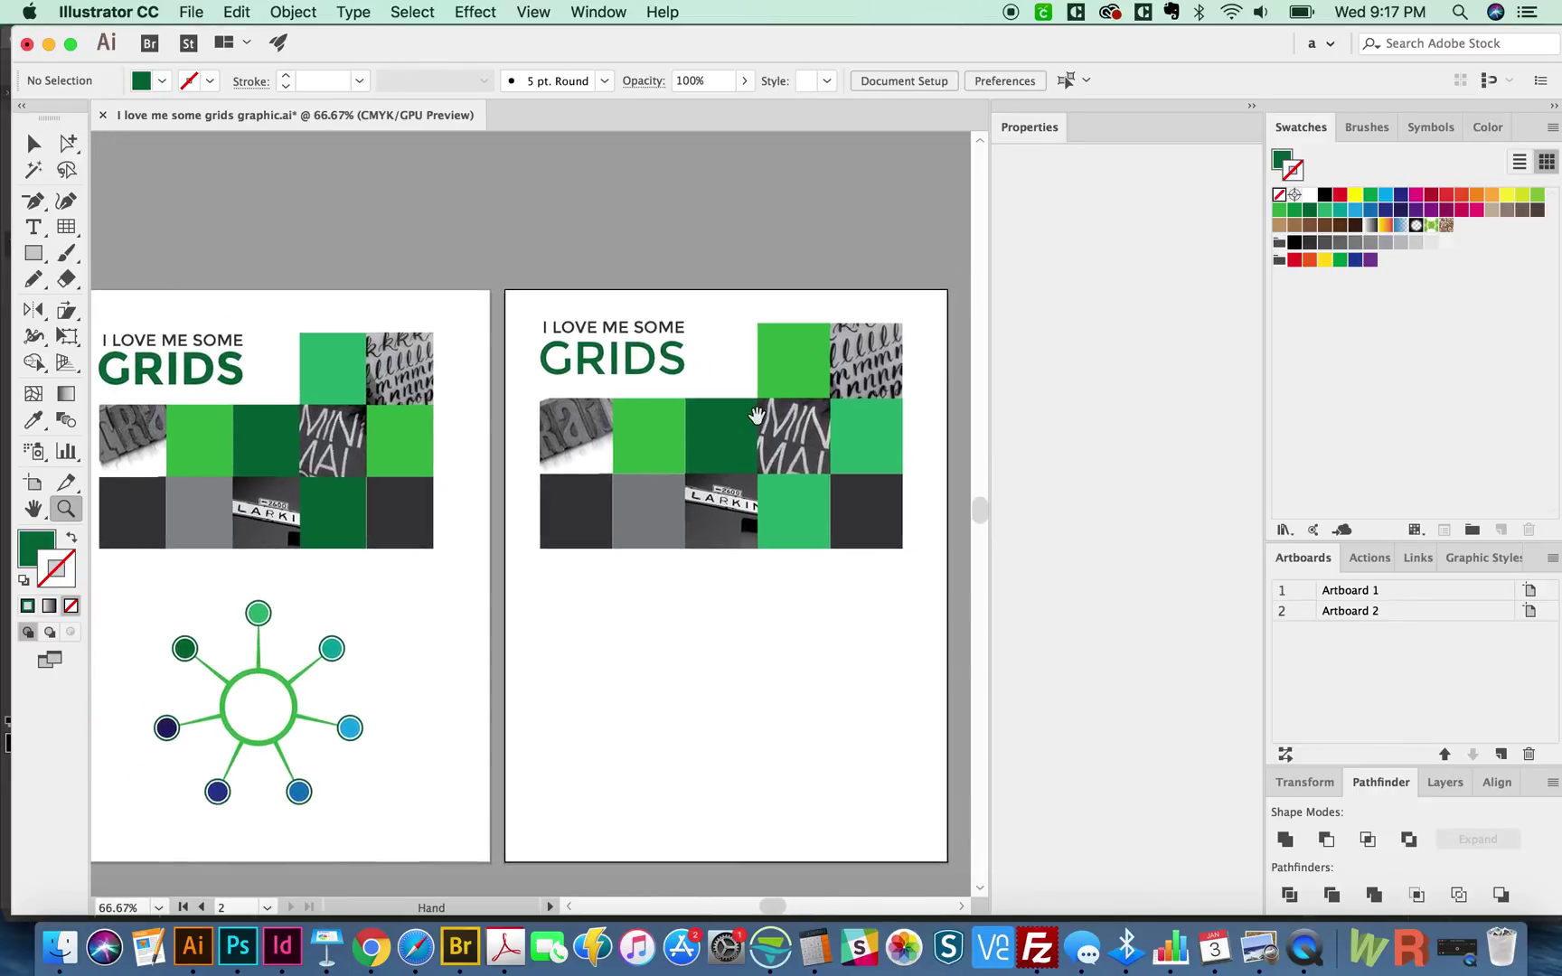
pyautogui.press('a')
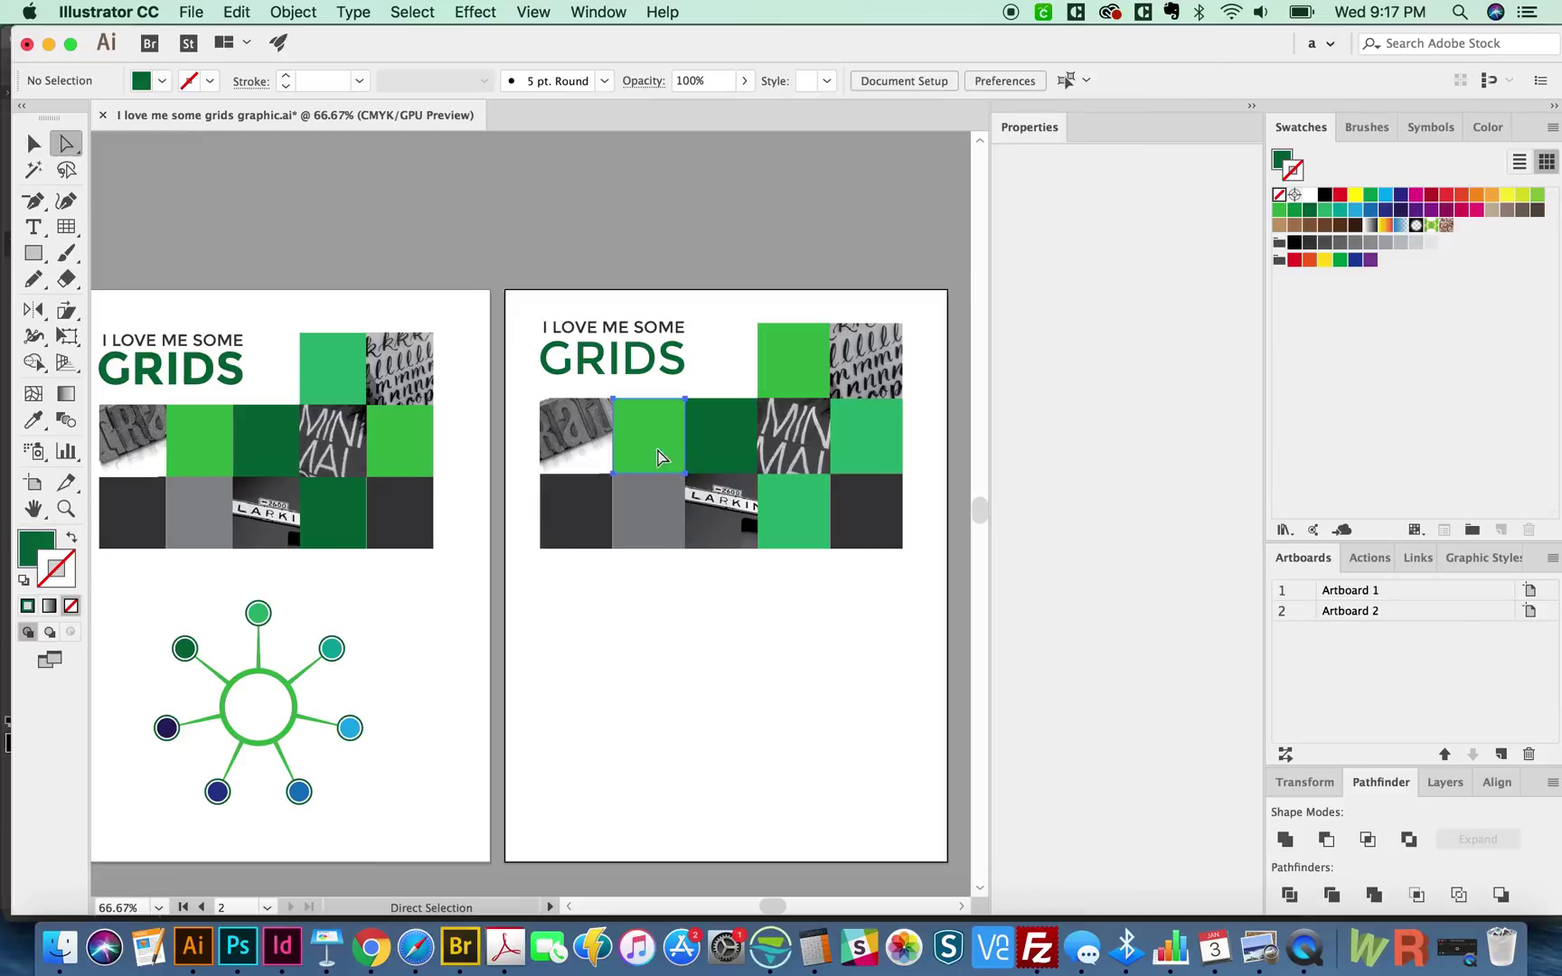
pyautogui.click(727, 450)
pyautogui.click(691, 694)
pyautogui.scroll(-5, 655, 723)
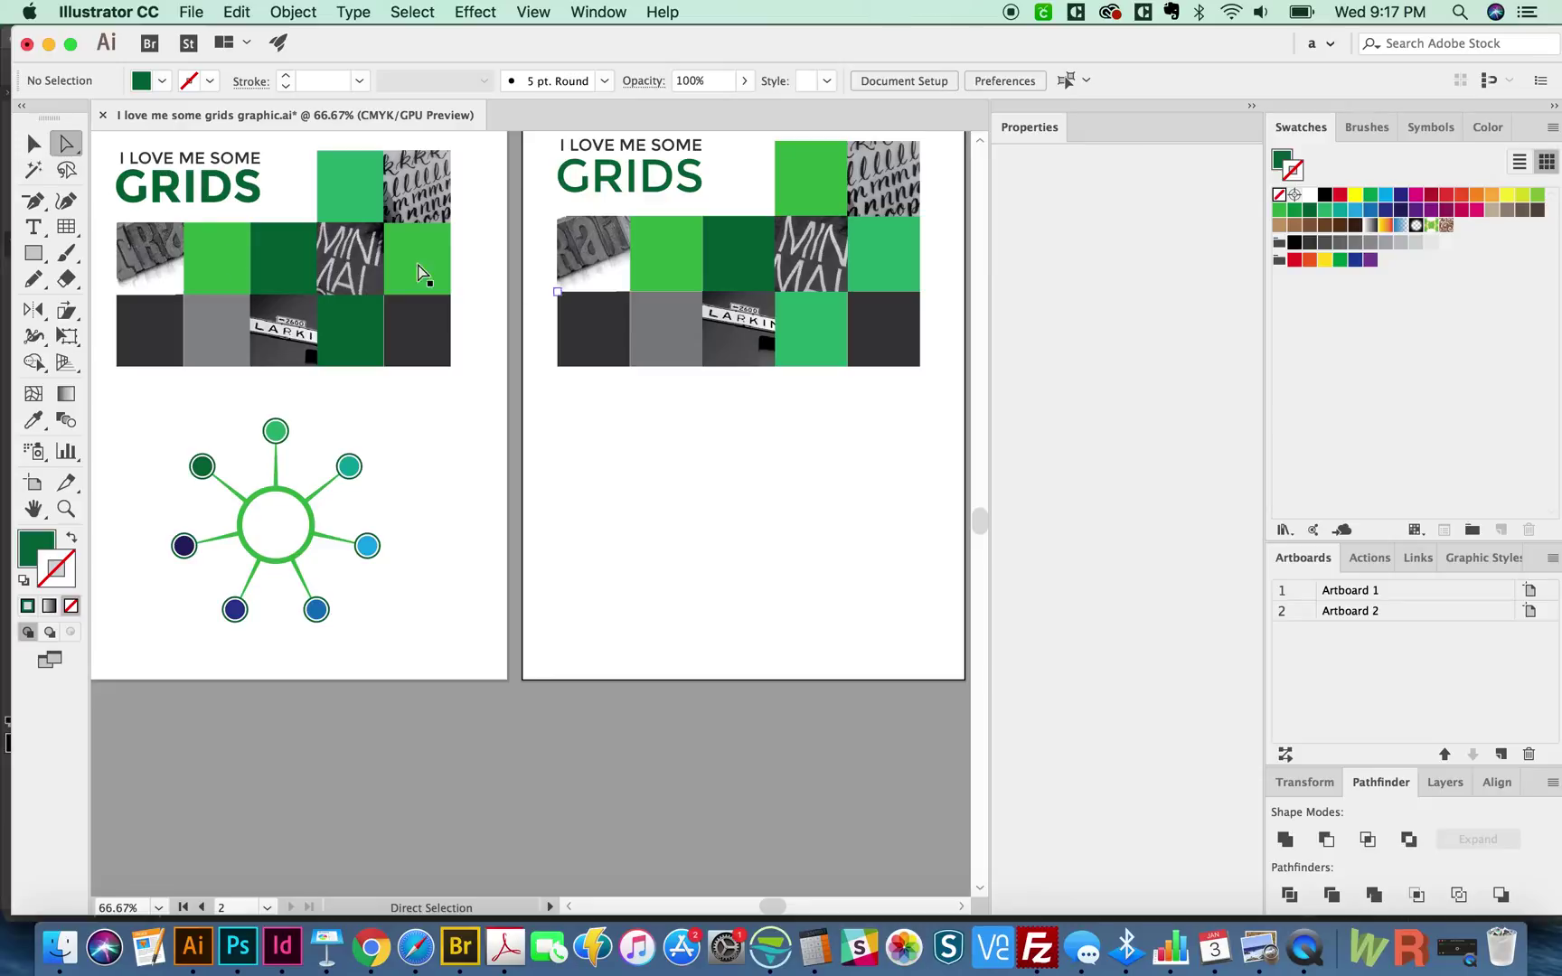
# - Draw a polar grid with 5 concentric and 7 radial dividers below the second graphic, using the default fill and stroke
pyautogui.moveTo(66, 226); pyautogui.dragTo(184, 340)
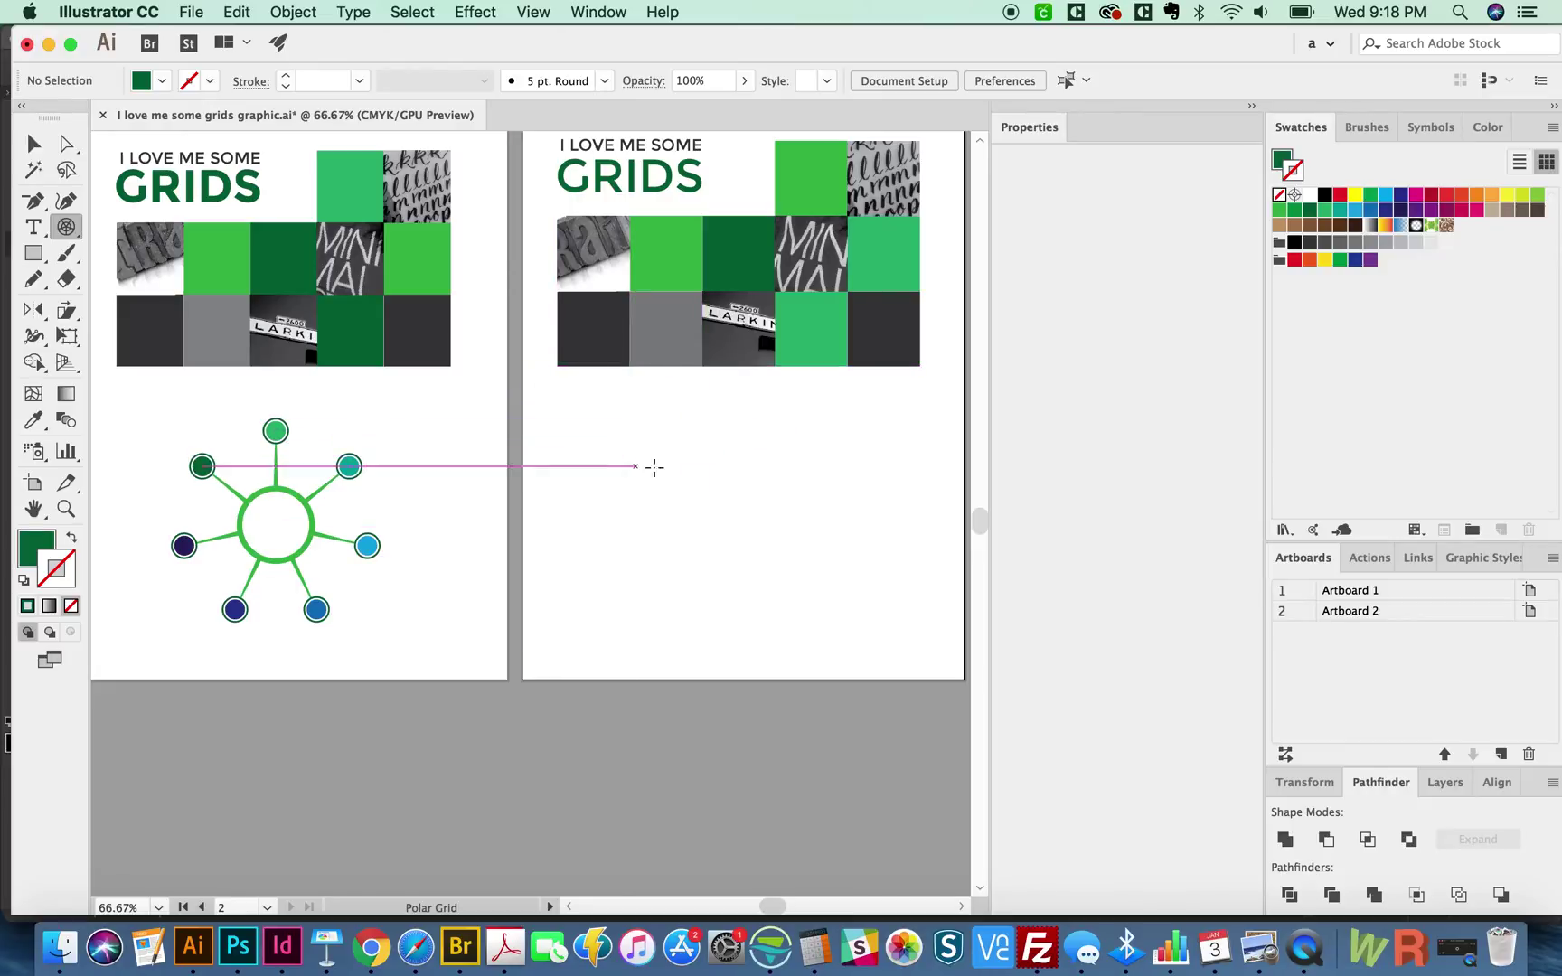
pyautogui.doubleClick(66, 226)
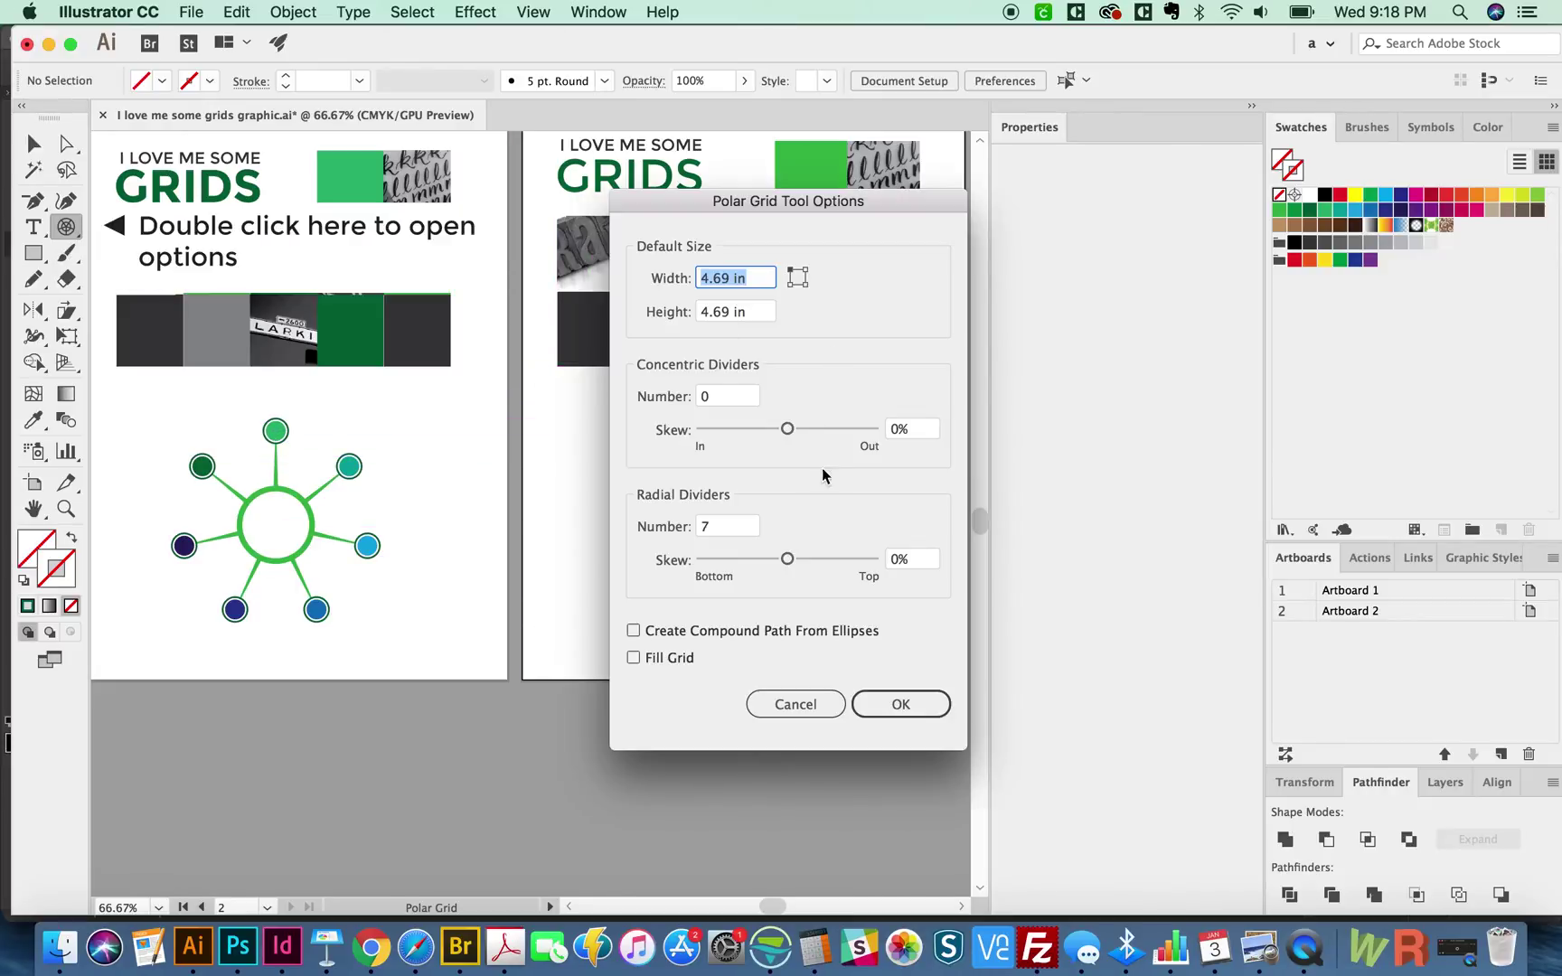
pyautogui.click(680, 402)
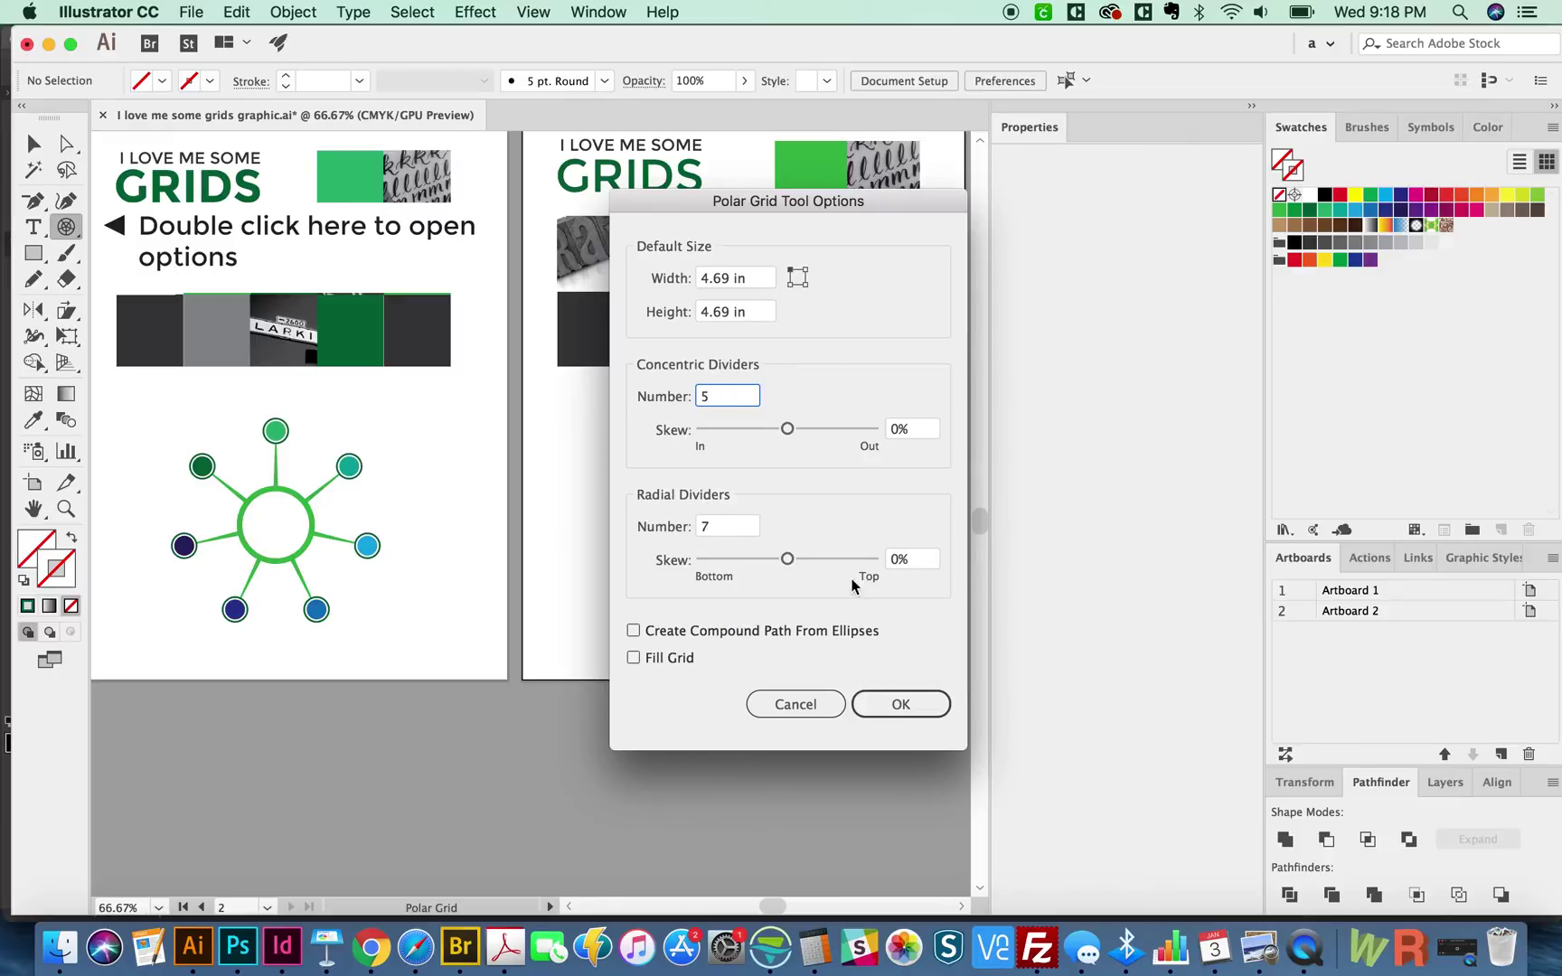
pyautogui.click(900, 704)
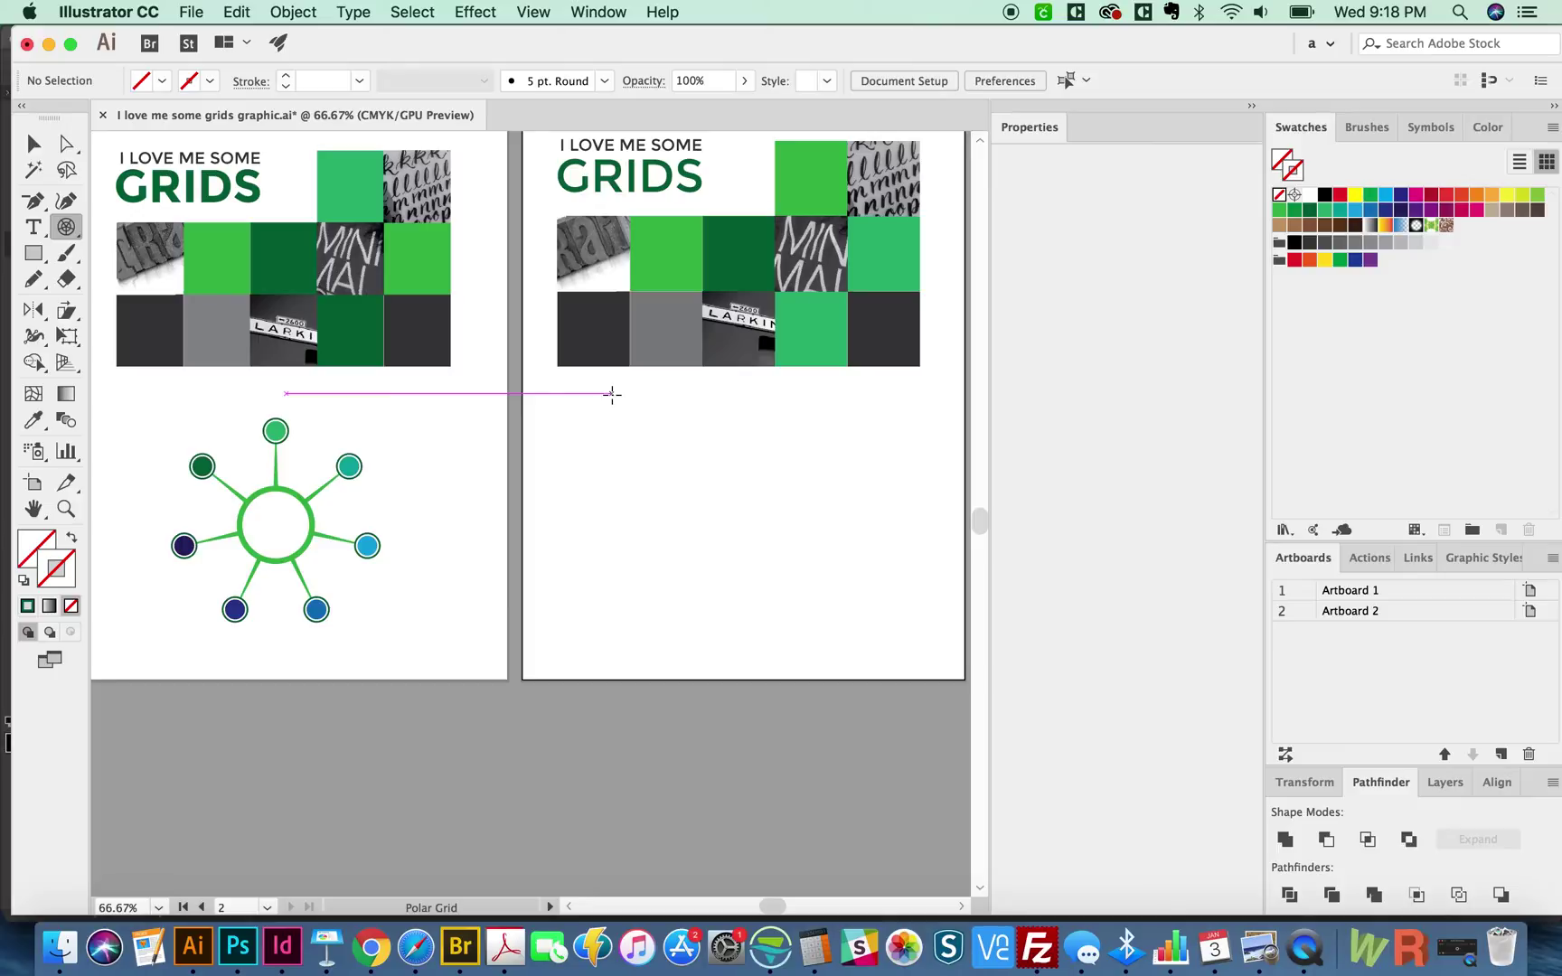
pyautogui.moveTo(612, 394); pyautogui.dragTo(865, 609)
pyautogui.press('d')
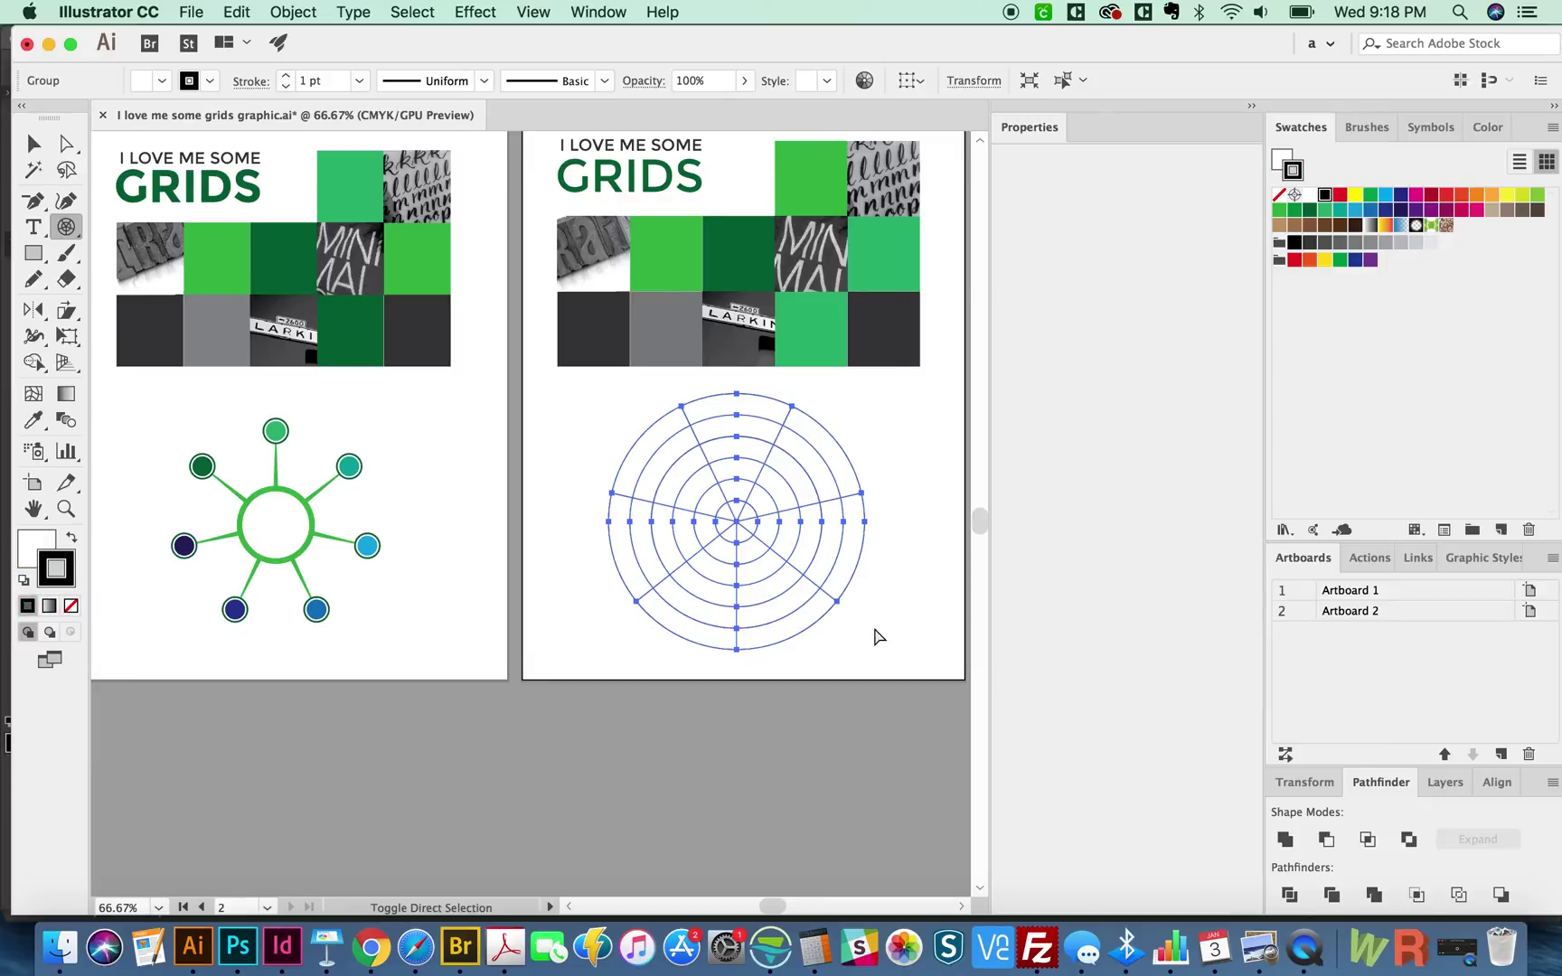
# - Merge the polar grid's outer ring and several inner sections with the Shape Builder tool
pyautogui.scroll(-2, 873, 632)
pyautogui.press('v')
pyautogui.hotkey('shift', 'm')
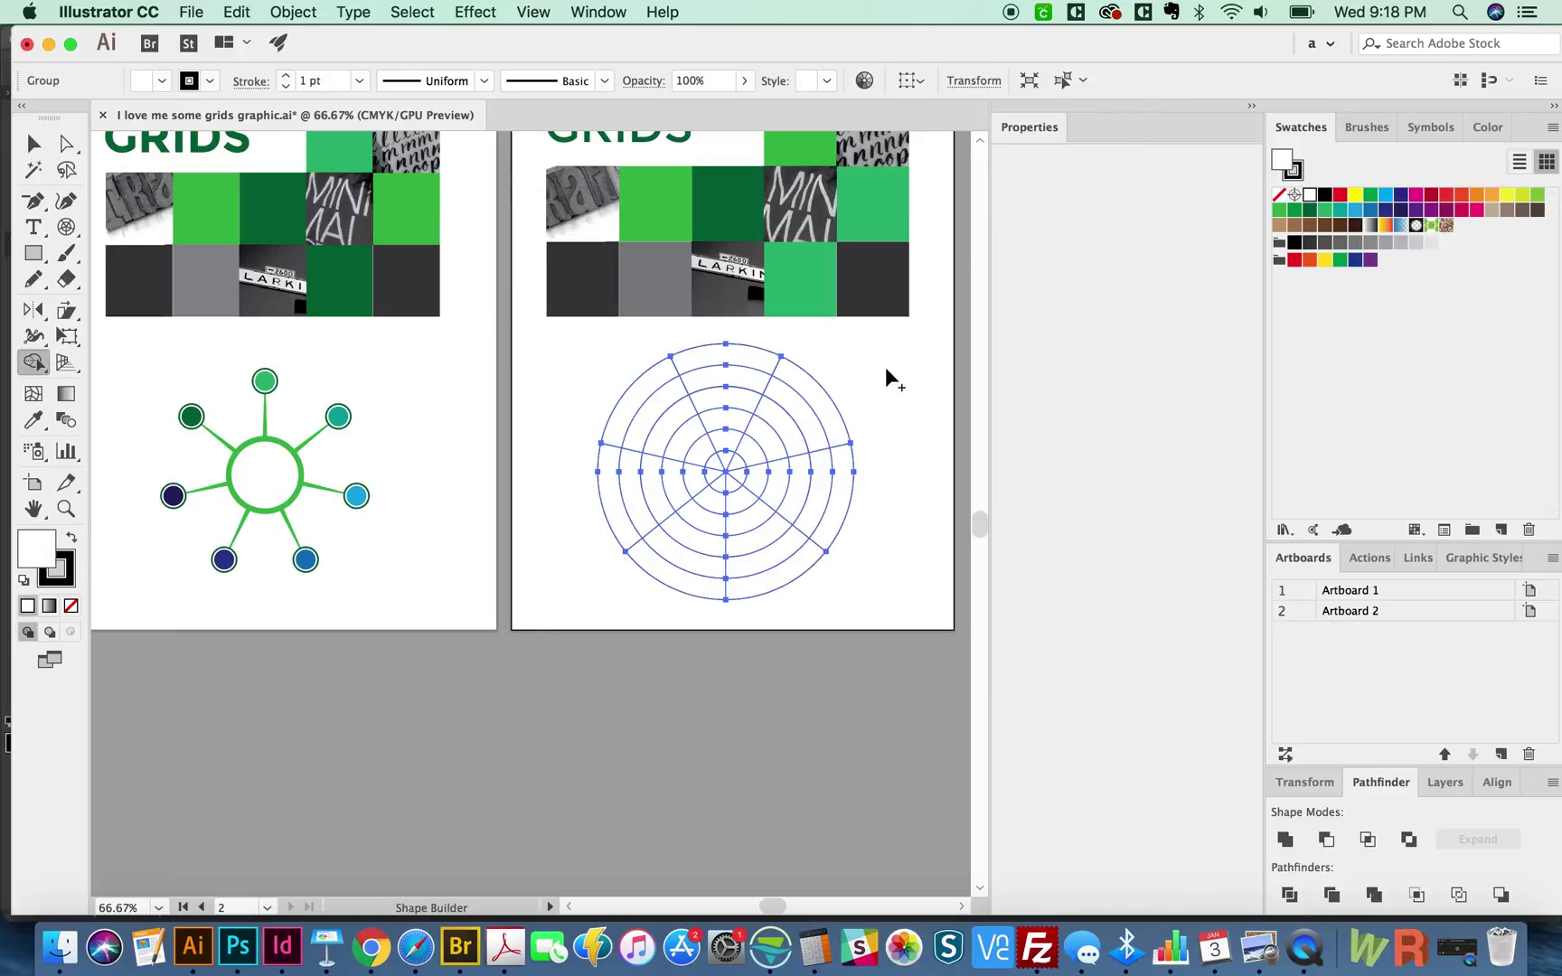
pyautogui.moveTo(837, 394); pyautogui.dragTo(764, 441)
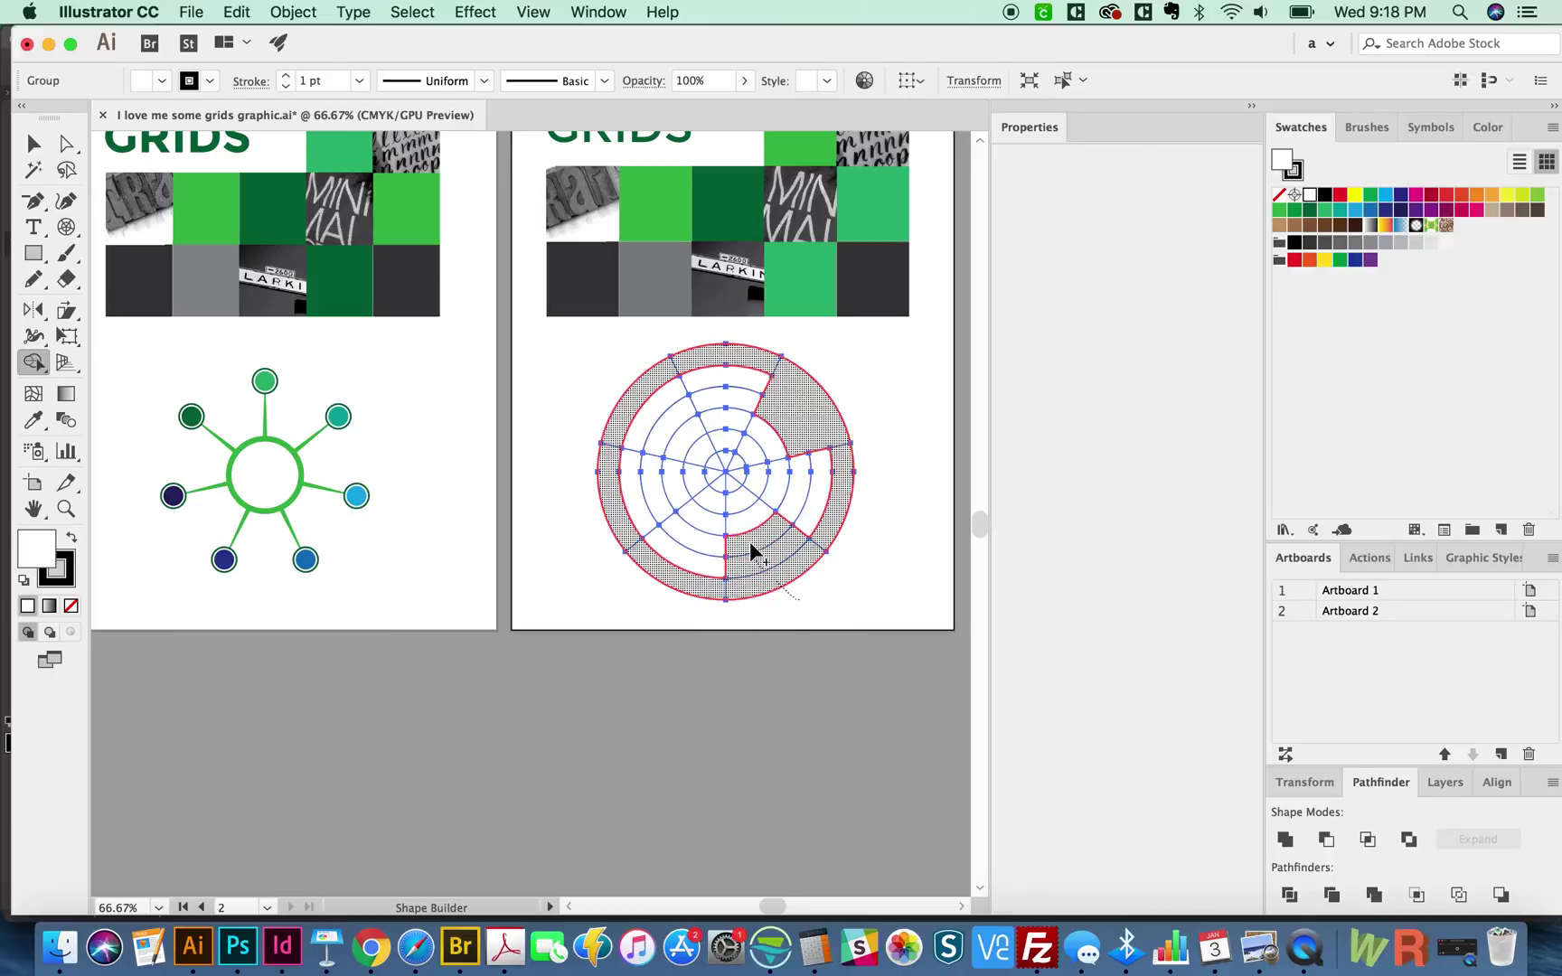
pyautogui.moveTo(694, 484); pyautogui.dragTo(649, 499)
pyautogui.moveTo(698, 373); pyautogui.dragTo(716, 425)
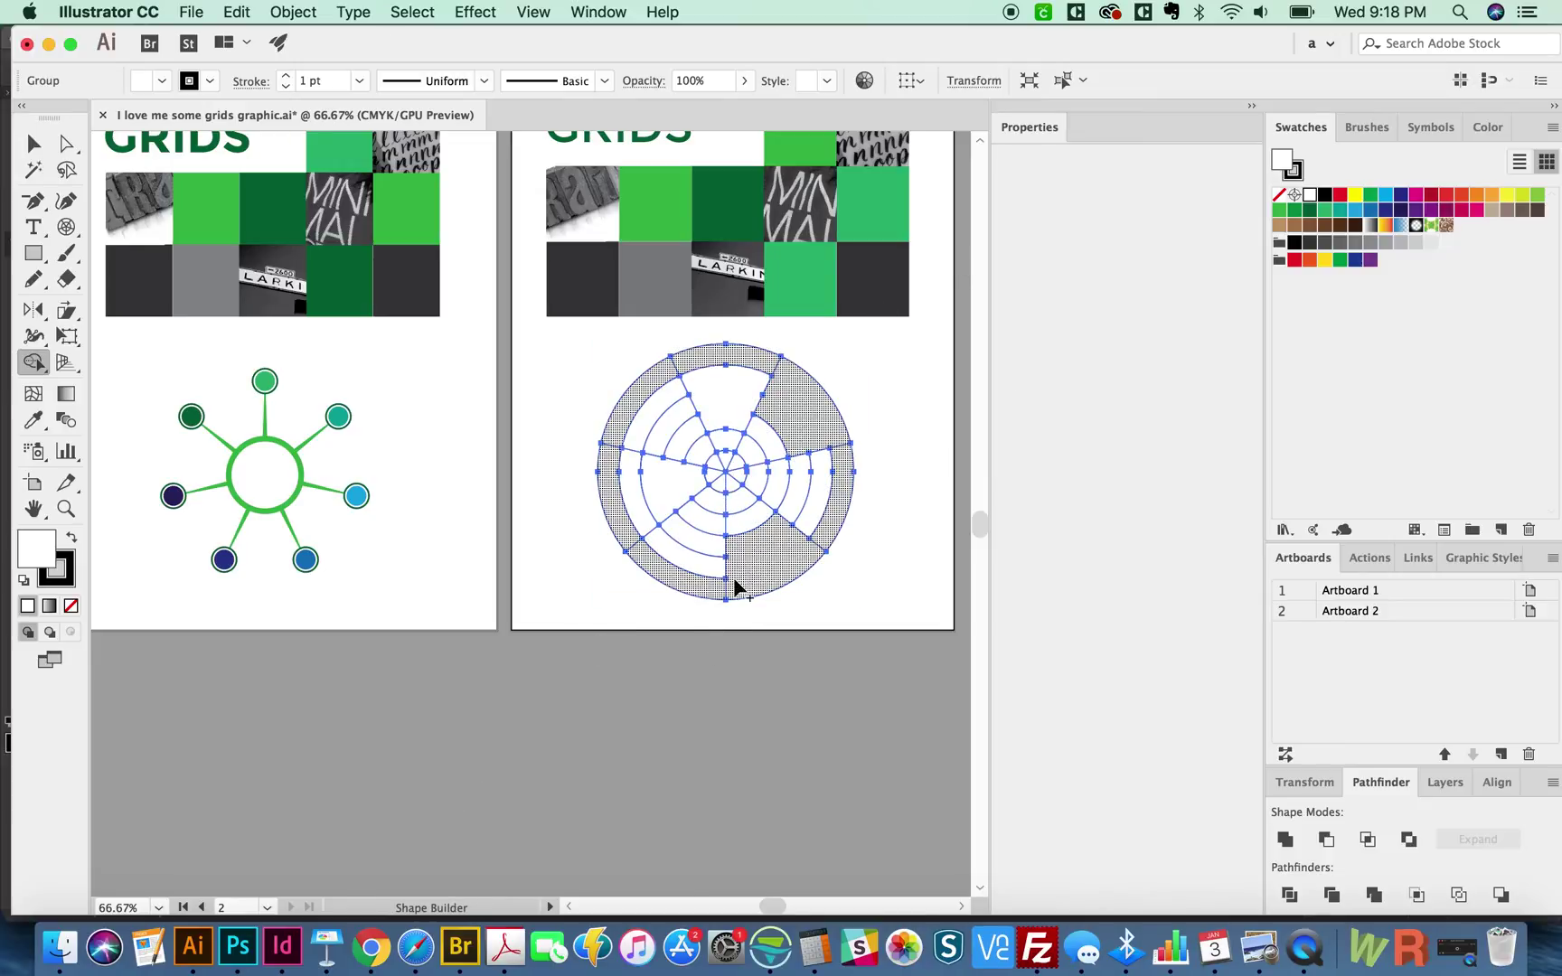
# - Delete the whole polar grid from the second artboard
pyautogui.click(66, 227)
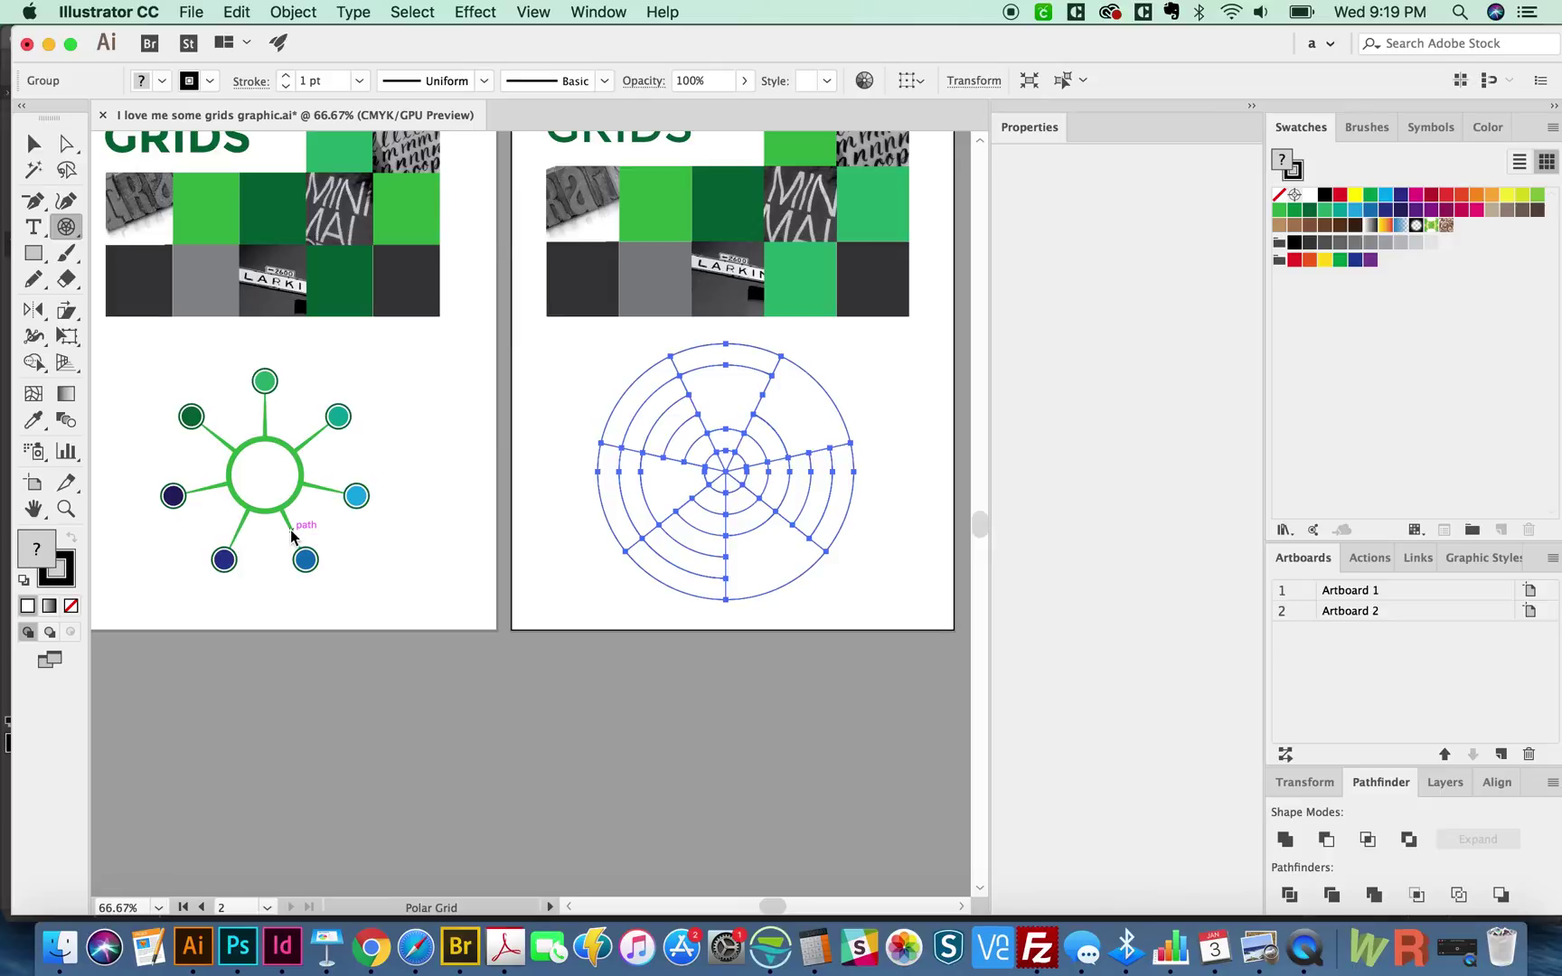
pyautogui.press('v')
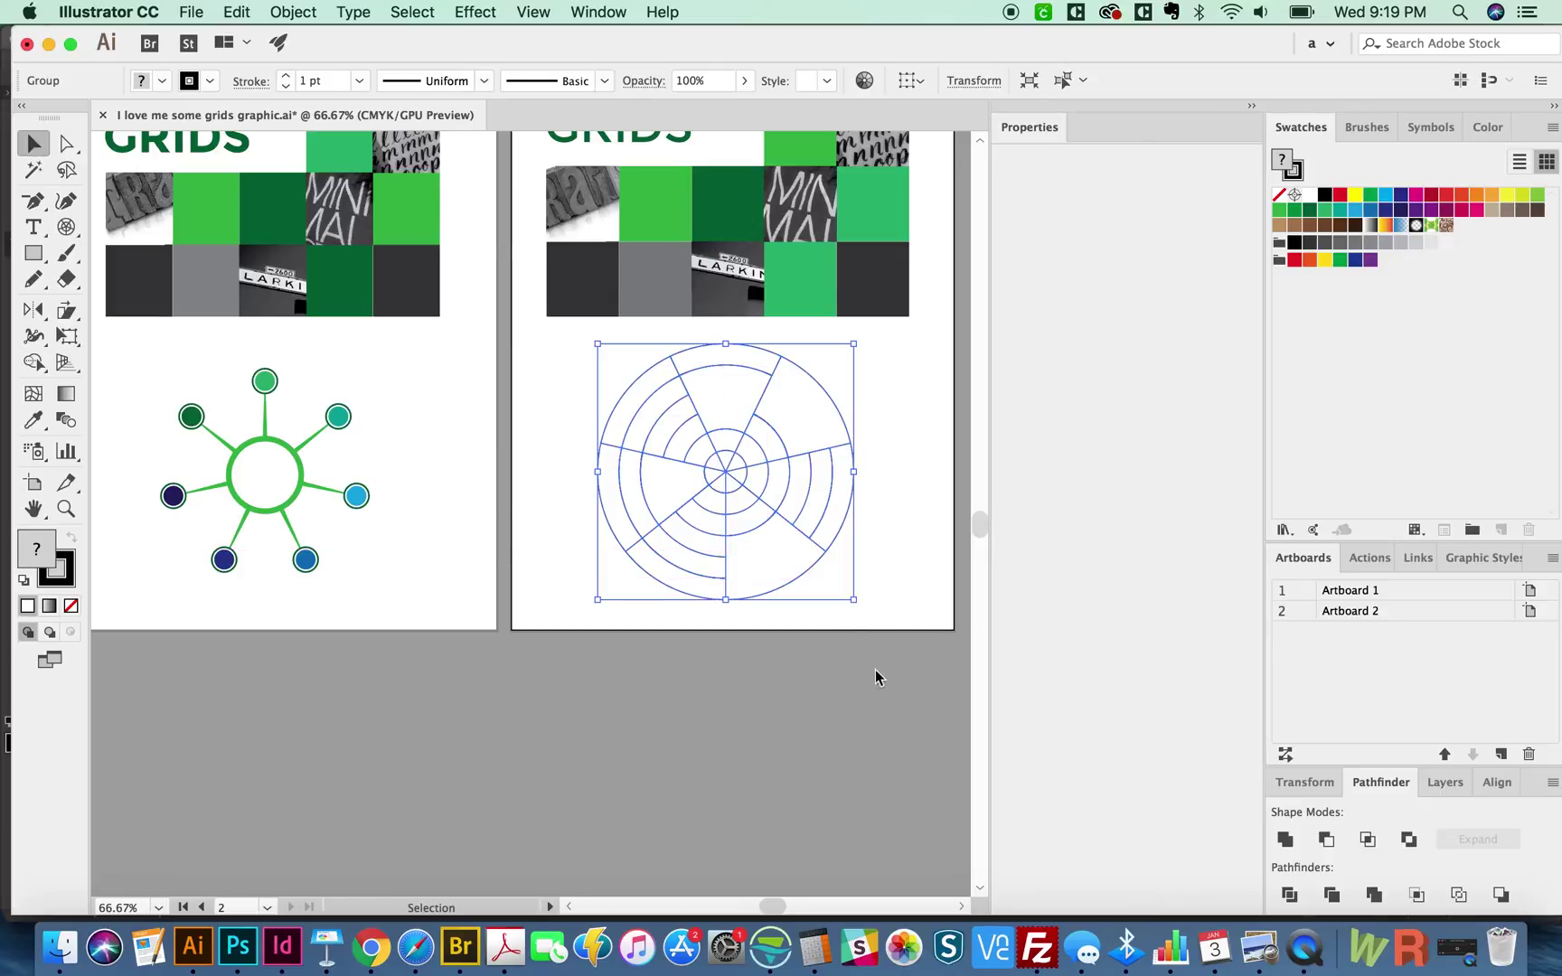
pyautogui.moveTo(875, 673); pyautogui.dragTo(628, 373)
pyautogui.press('Delete')
# - Draw a circle about 1.7 in wide below the grid graphic and place a copy beside it
pyautogui.moveTo(519, 421)
pyautogui.mouseDown()
pyautogui.moveTo(491, 366)
pyautogui.moveTo(462, 404)
pyautogui.mouseUp()
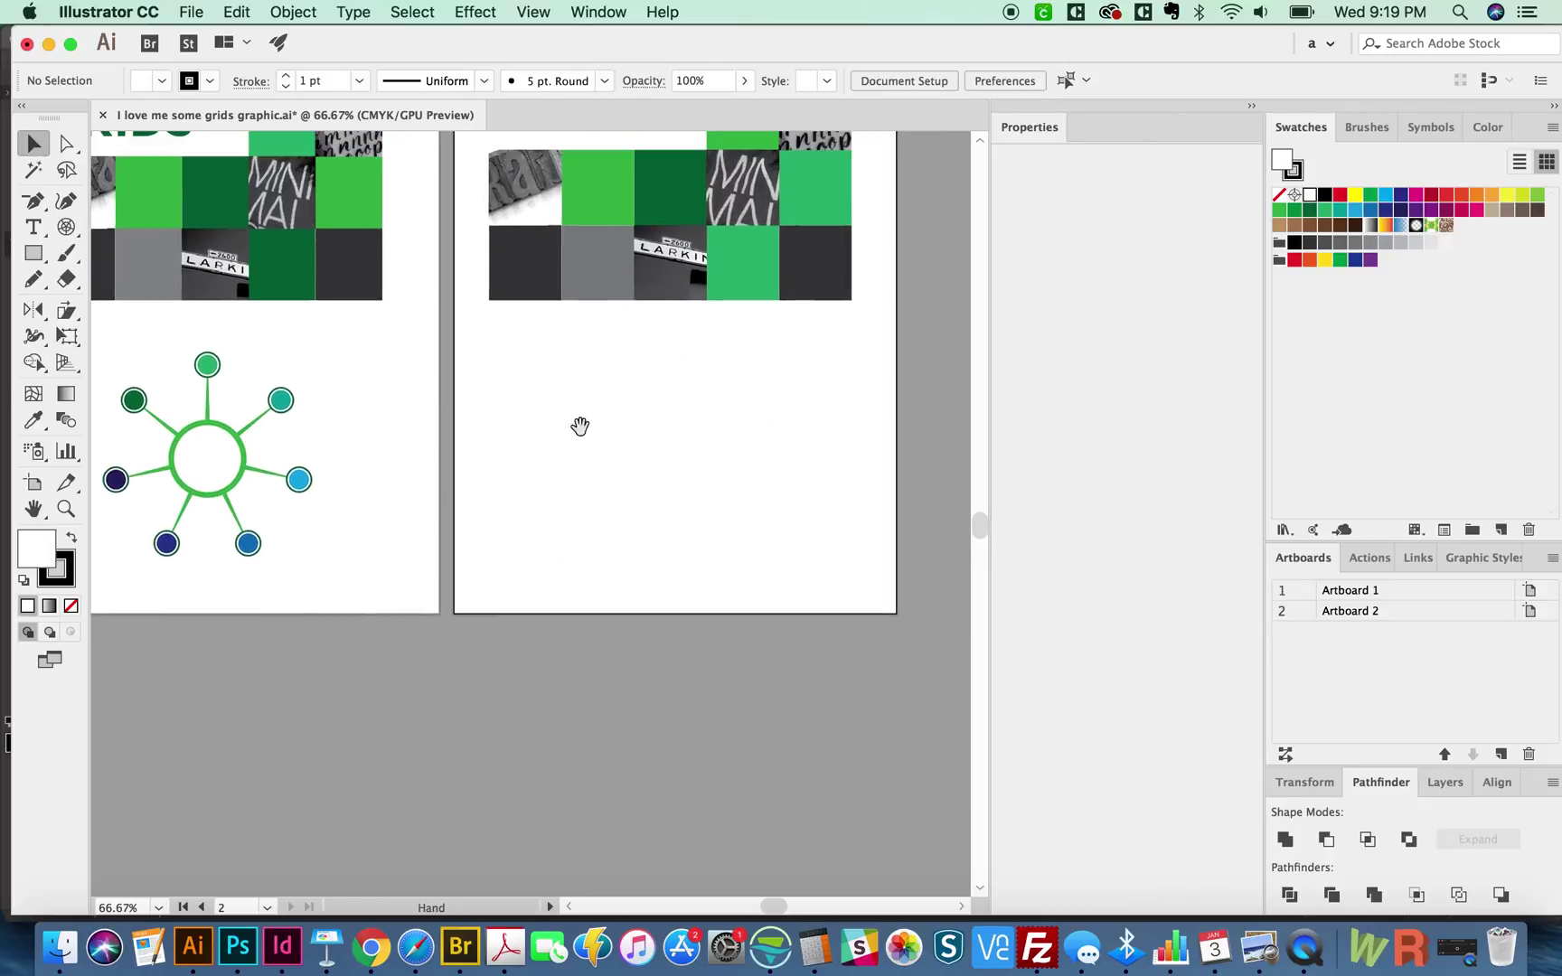
pyautogui.press('l')
pyautogui.moveTo(651, 421)
pyautogui.mouseDown()
pyautogui.moveTo(693, 475)
pyautogui.moveTo(662, 432)
pyautogui.moveTo(803, 398)
pyautogui.mouseUp()
pyautogui.press('v')
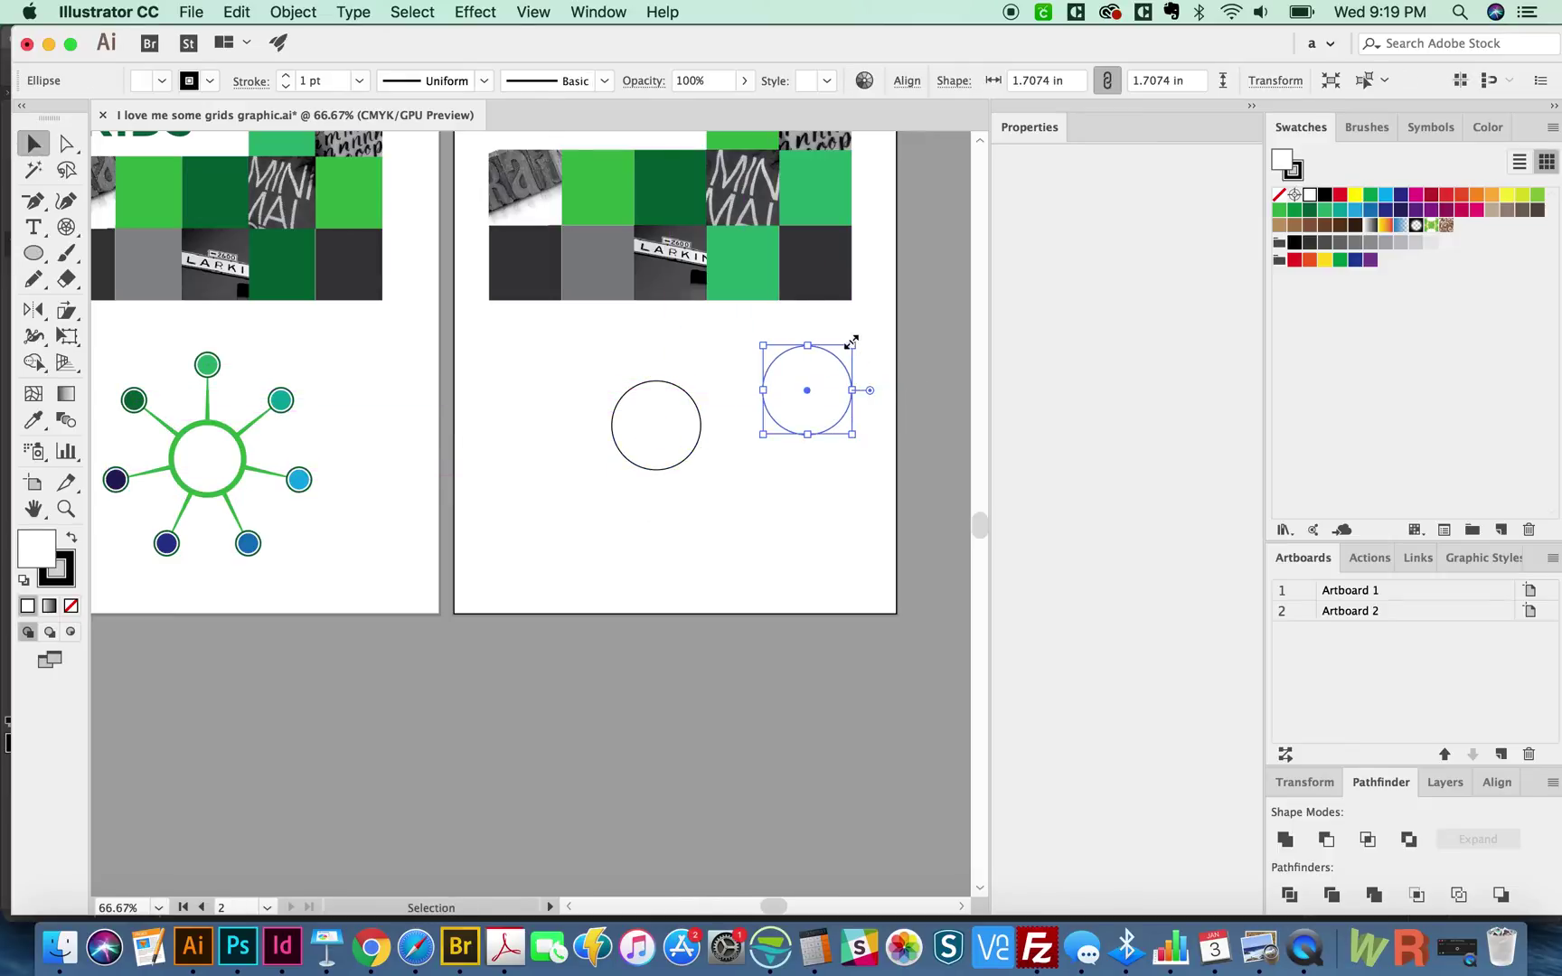
# - Shrink the copied circle to about 0.98 in and place eight such circles in a rough ring around the large one
pyautogui.moveTo(852, 345); pyautogui.dragTo(672, 587)
pyautogui.moveTo(673, 588); pyautogui.dragTo(512, 417)
pyautogui.moveTo(512, 418); pyautogui.dragTo(656, 309)
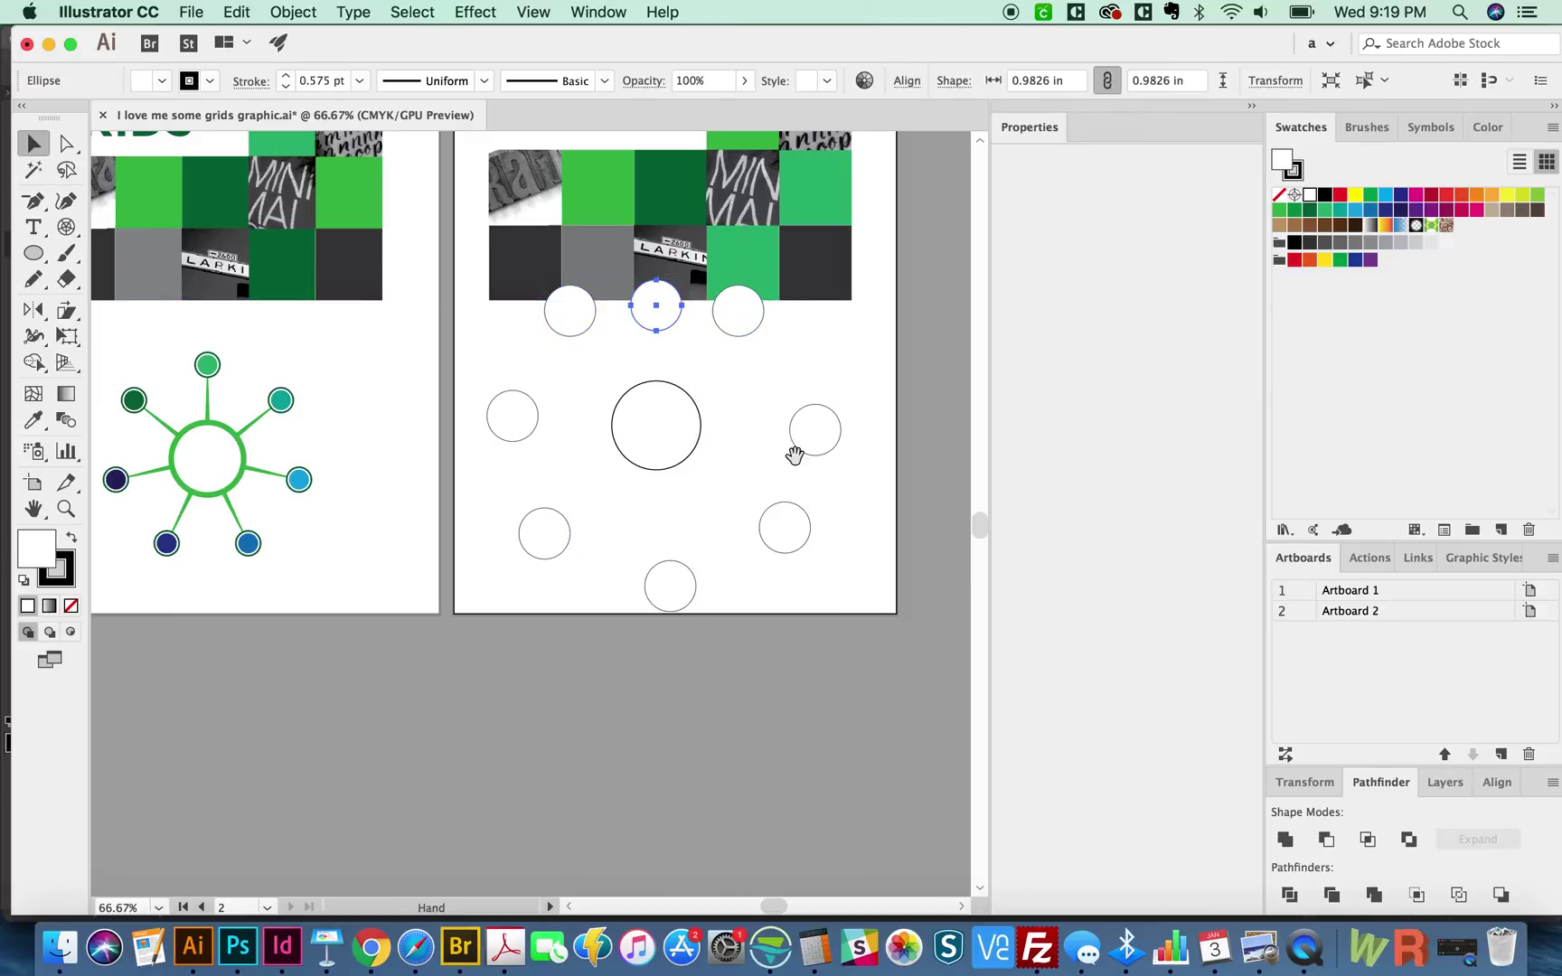
pyautogui.hscroll(-3, 794, 446)
pyautogui.scroll(2, 794, 447)
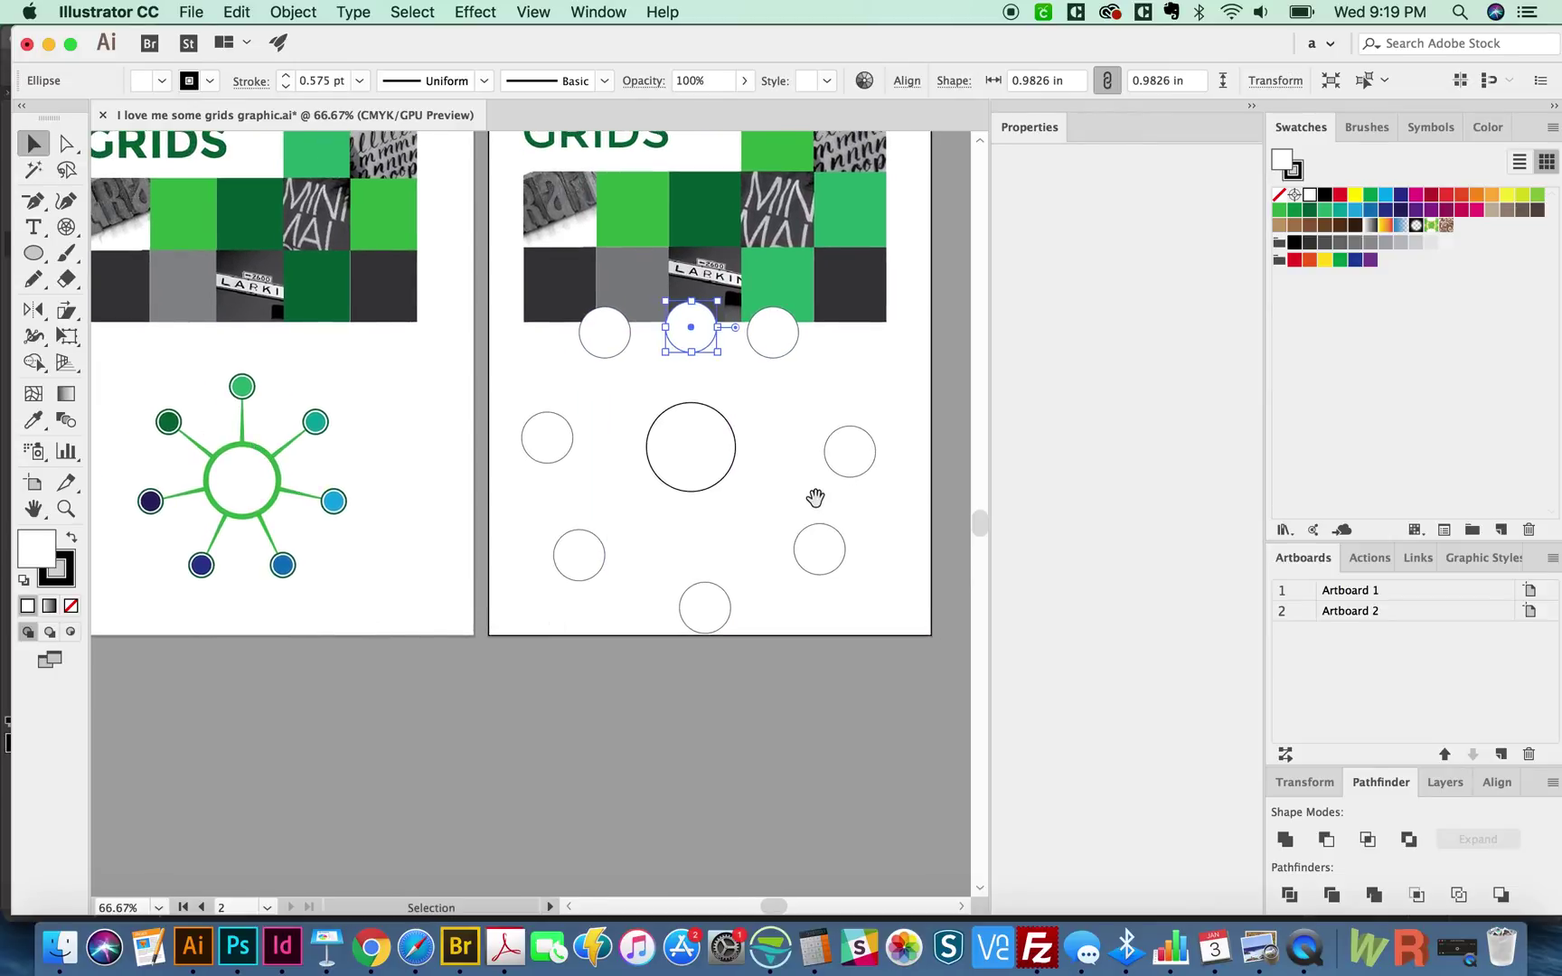
# - Delete the eight small circles placed around the large circle
pyautogui.moveTo(815, 498); pyautogui.dragTo(792, 593)
pyautogui.moveTo(680, 689); pyautogui.dragTo(520, 581)
pyautogui.moveTo(558, 464); pyautogui.dragTo(501, 432)
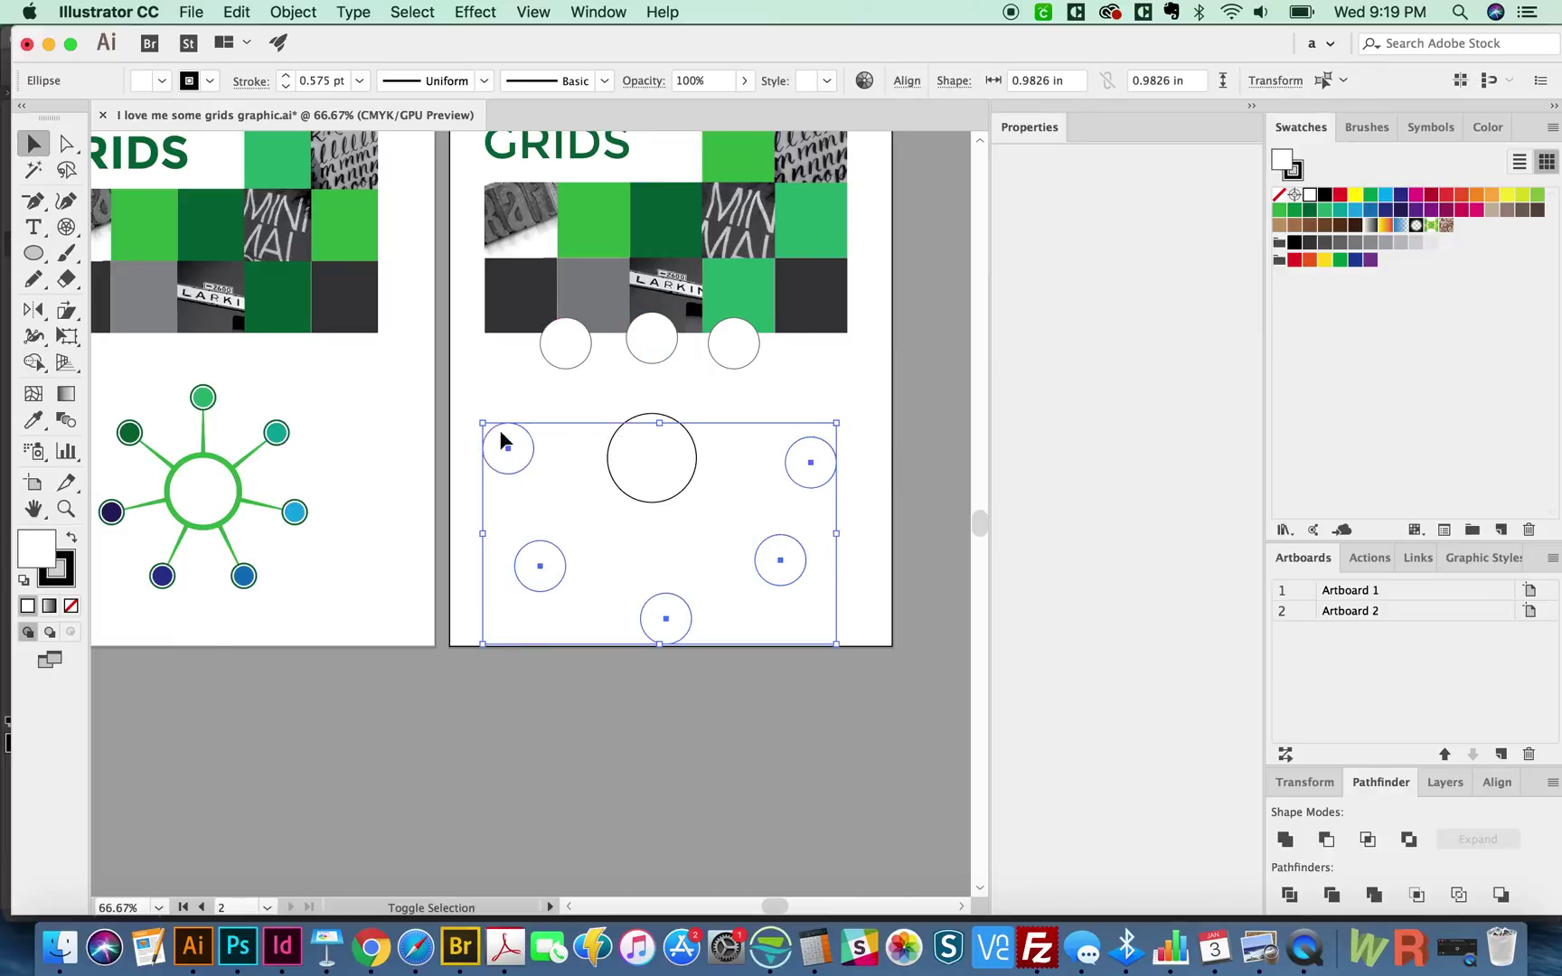
pyautogui.doubleClick(682, 443)
pyautogui.press('Escape')
pyautogui.click(731, 362)
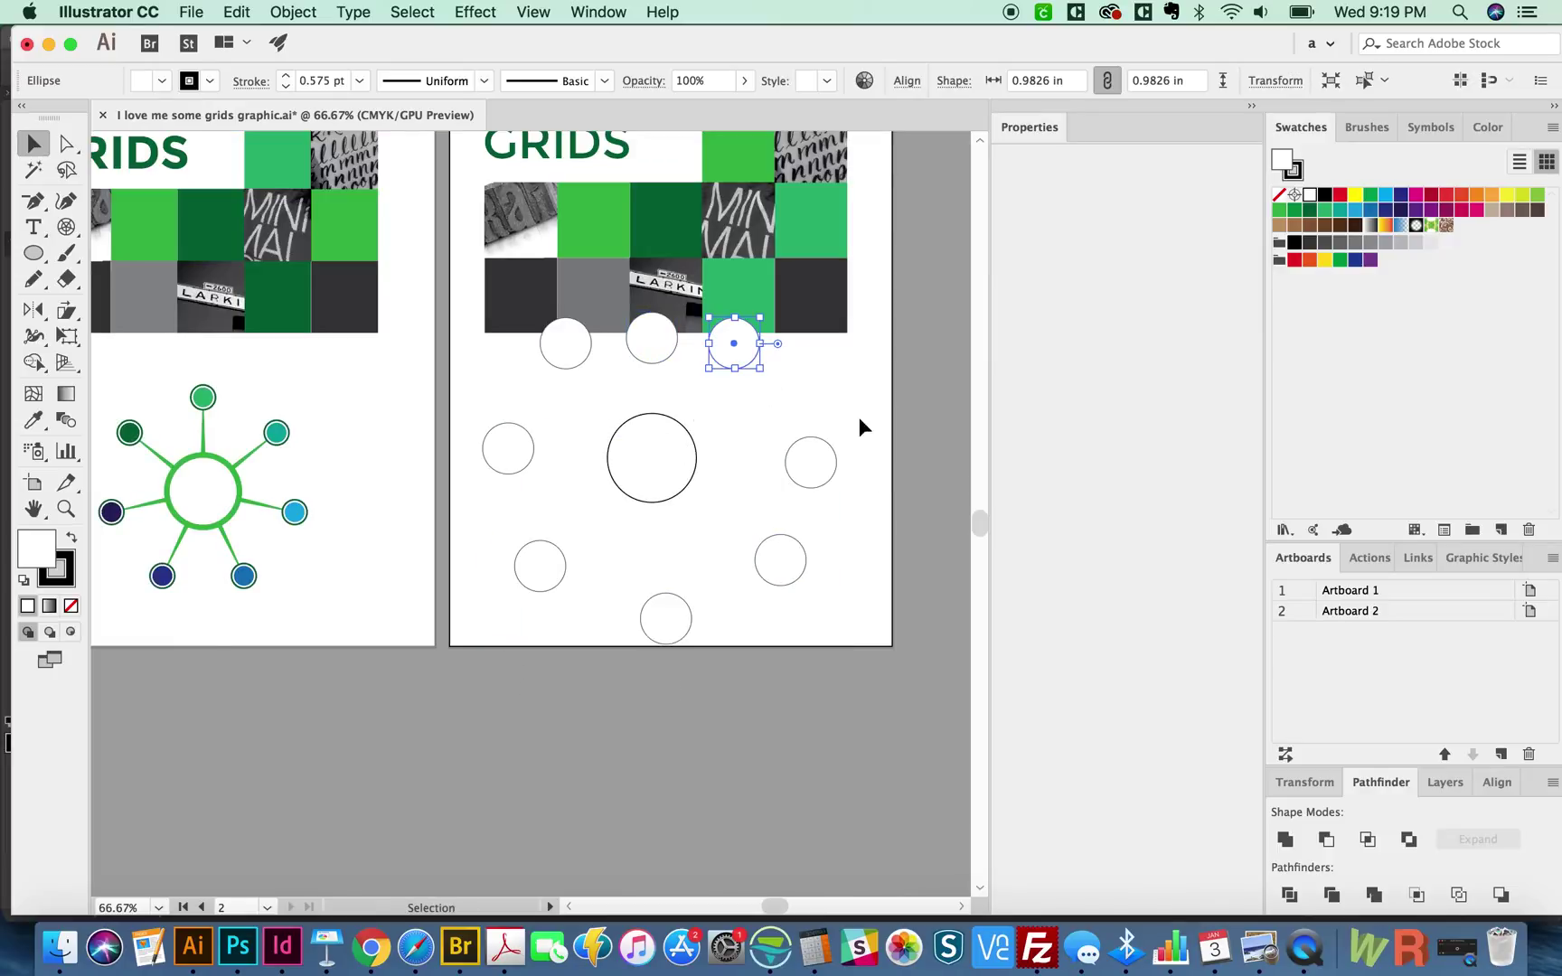
pyautogui.moveTo(859, 434); pyautogui.dragTo(768, 578)
pyautogui.moveTo(743, 652); pyautogui.dragTo(528, 583)
pyautogui.press('Delete')
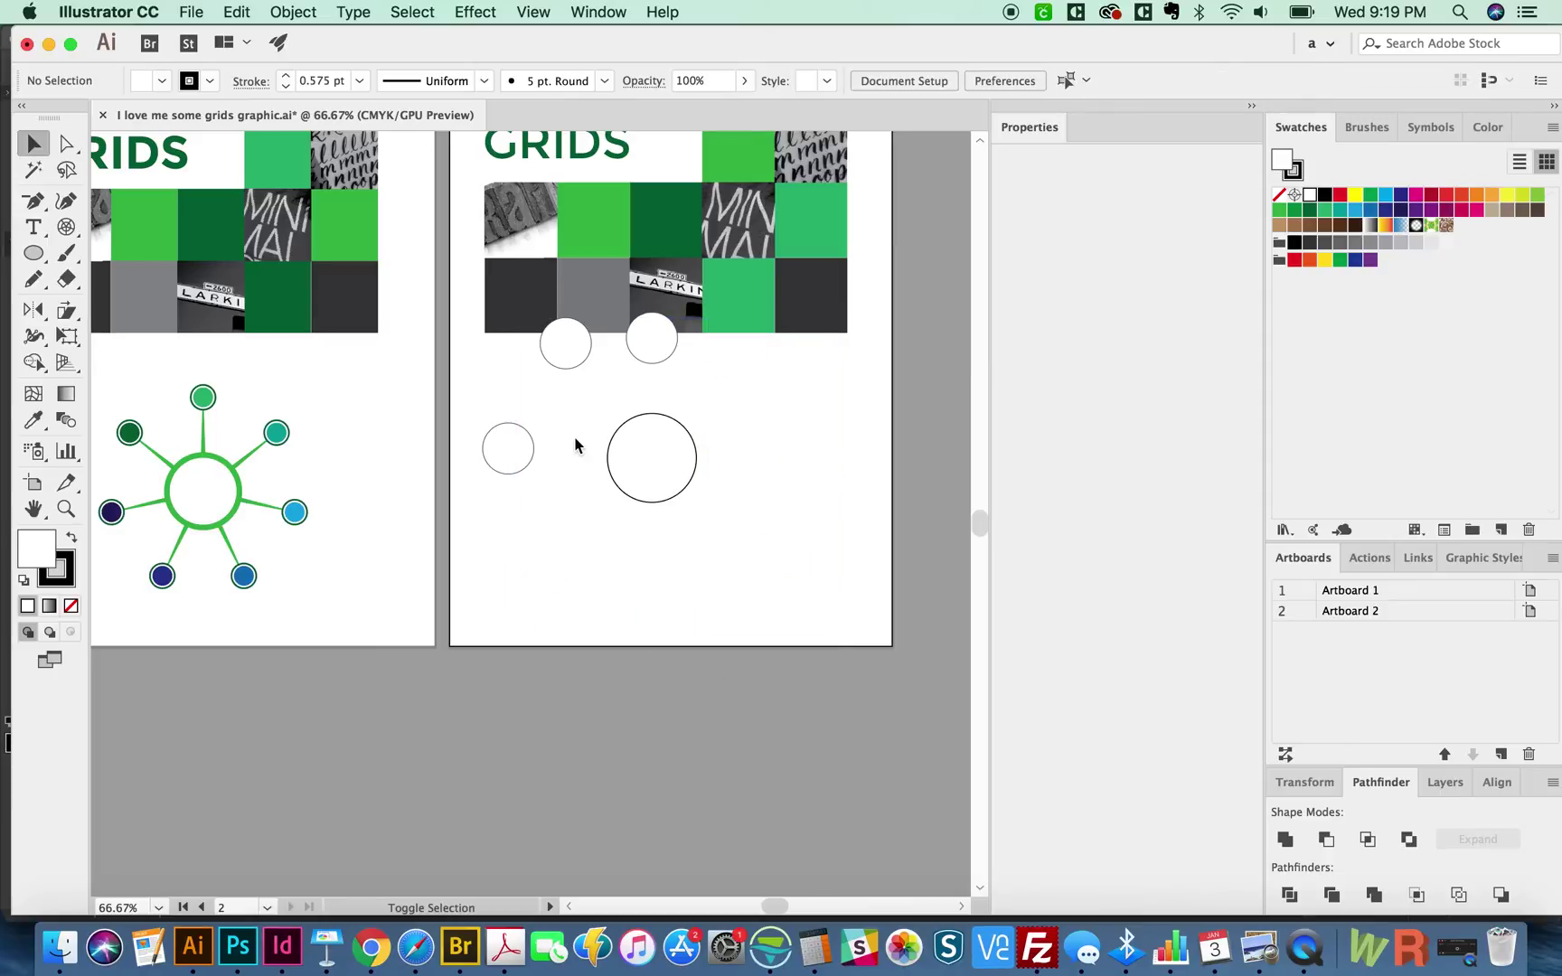
pyautogui.press('a')
pyautogui.moveTo(687, 377); pyautogui.dragTo(569, 436)
pyautogui.press('Delete')
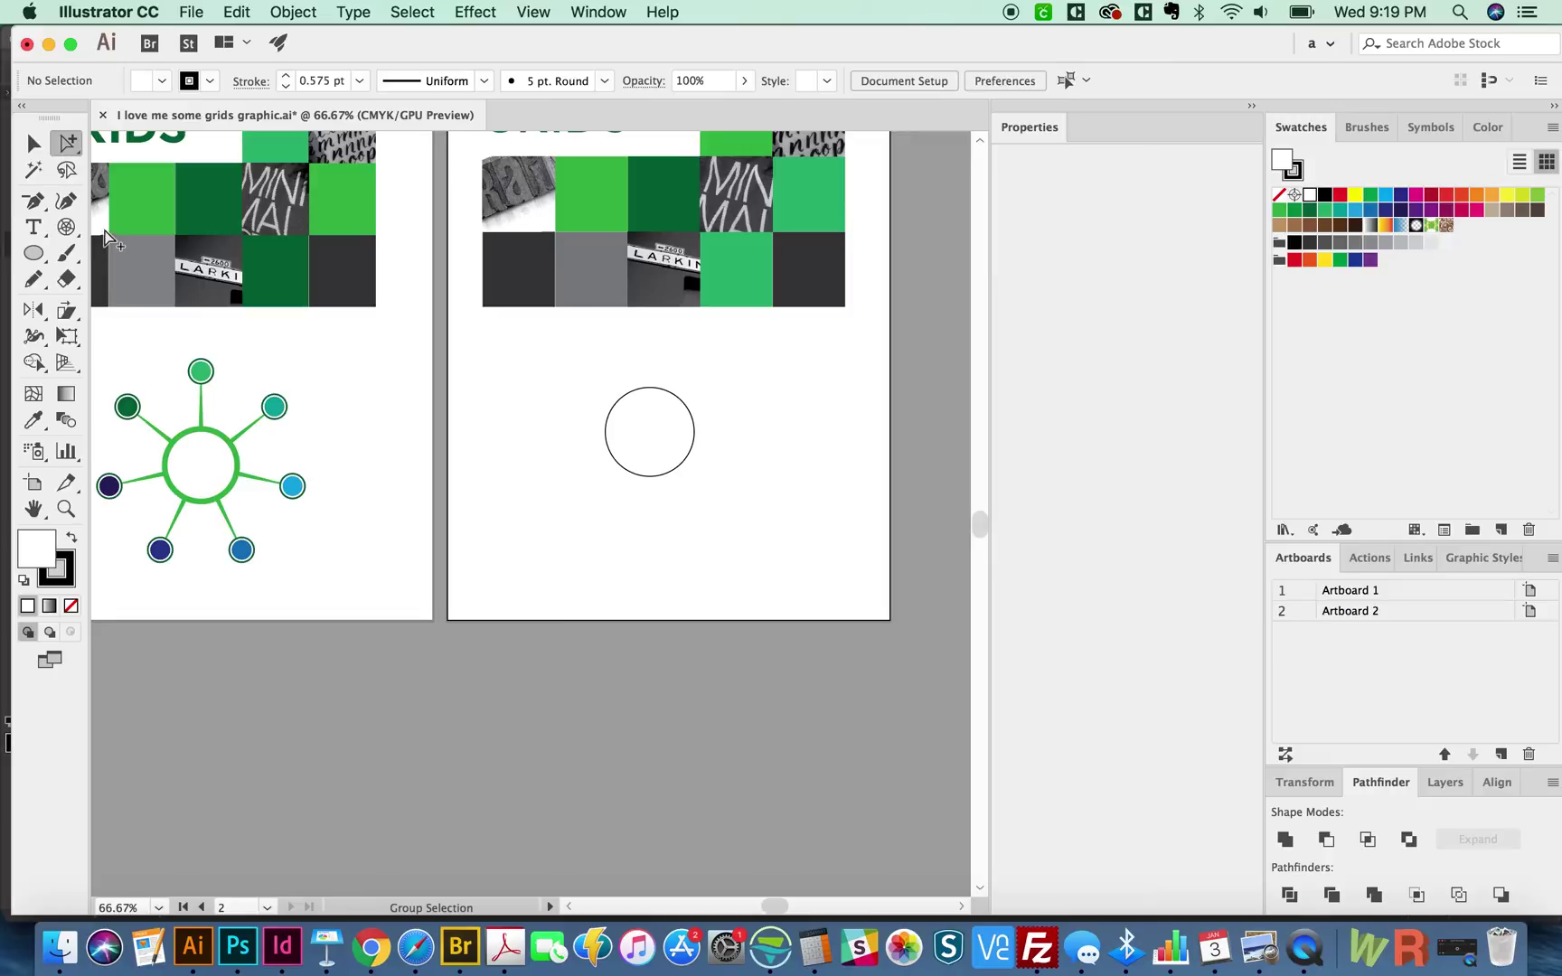
# - Draw a polar grid with 0 concentric and 7 radial dividers outward from the center of the large circle
pyautogui.doubleClick(68, 228)
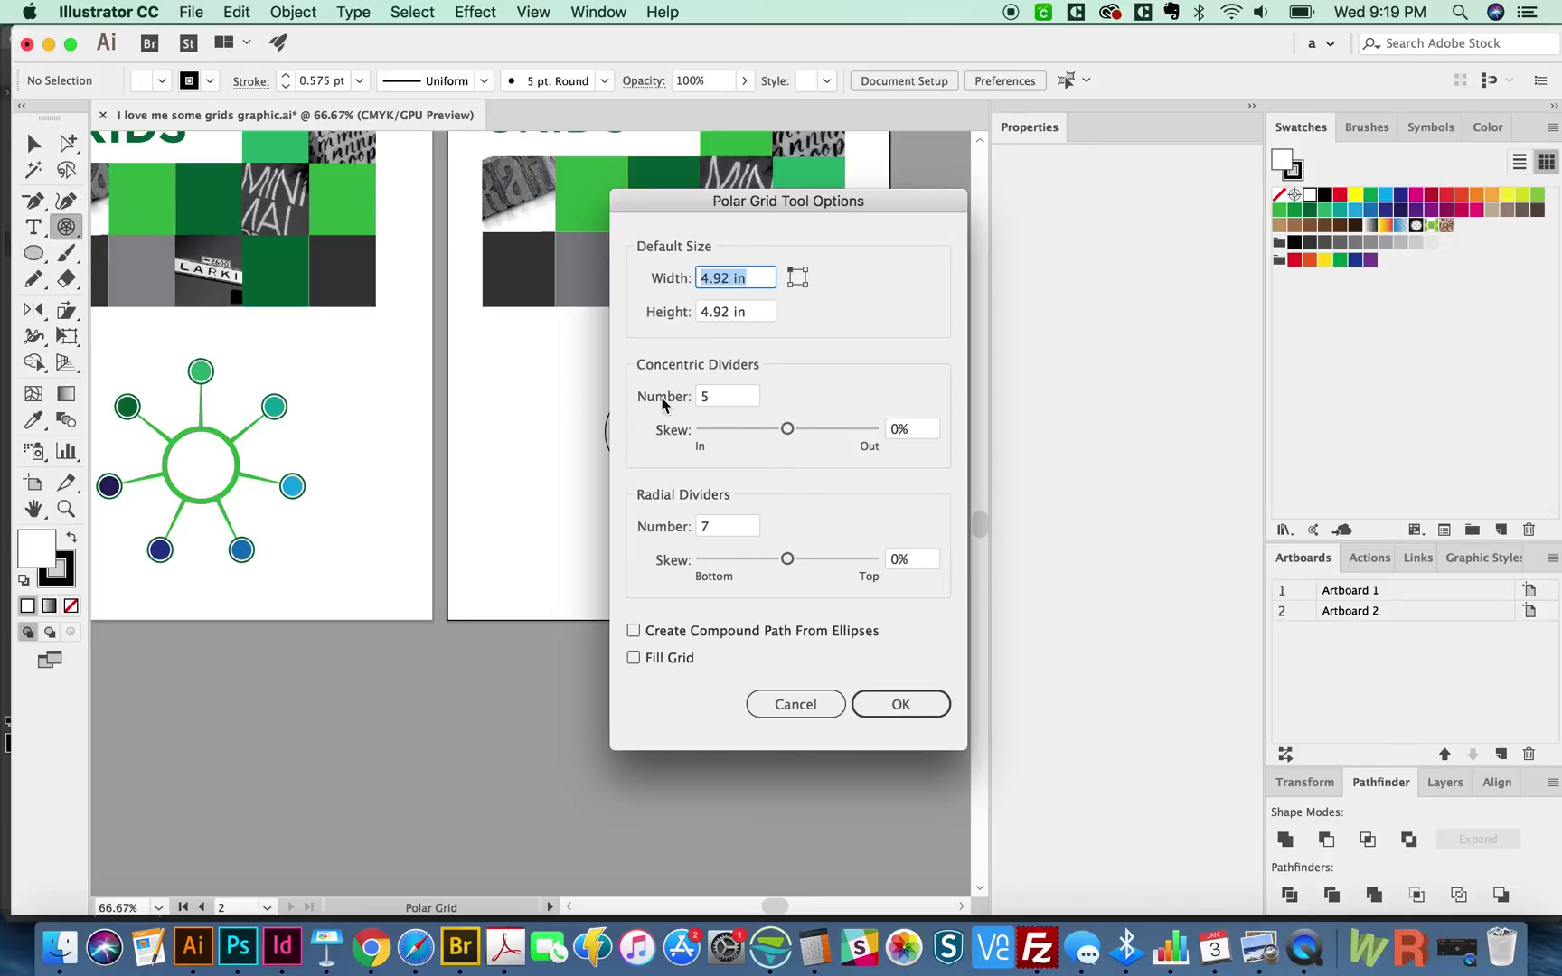
pyautogui.click(724, 396)
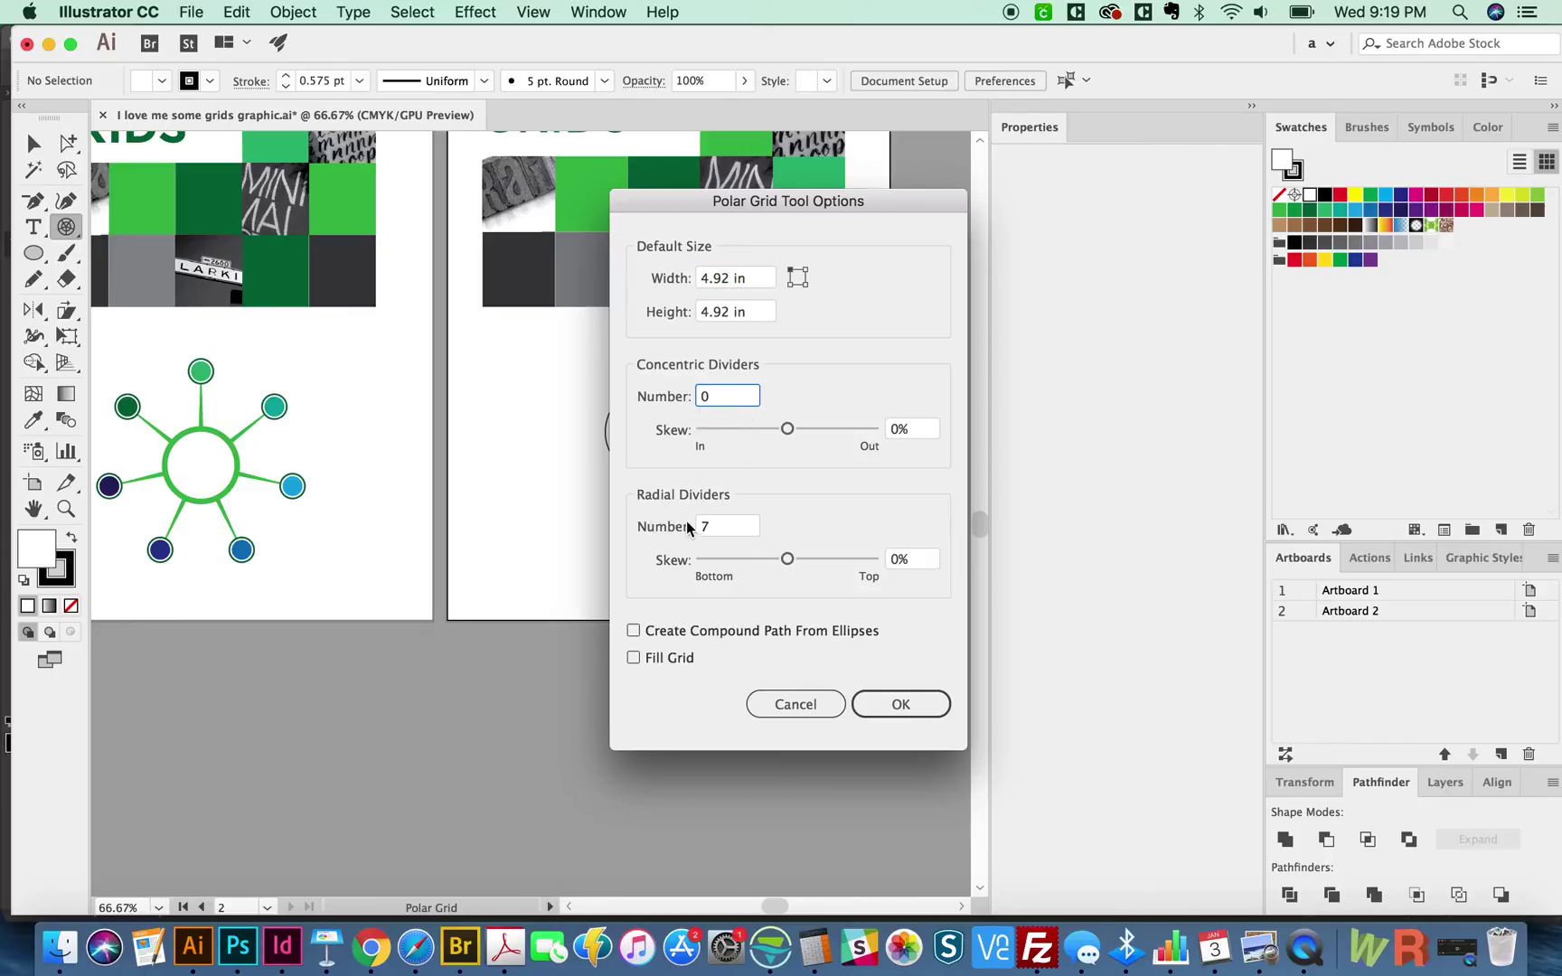
pyautogui.click(899, 704)
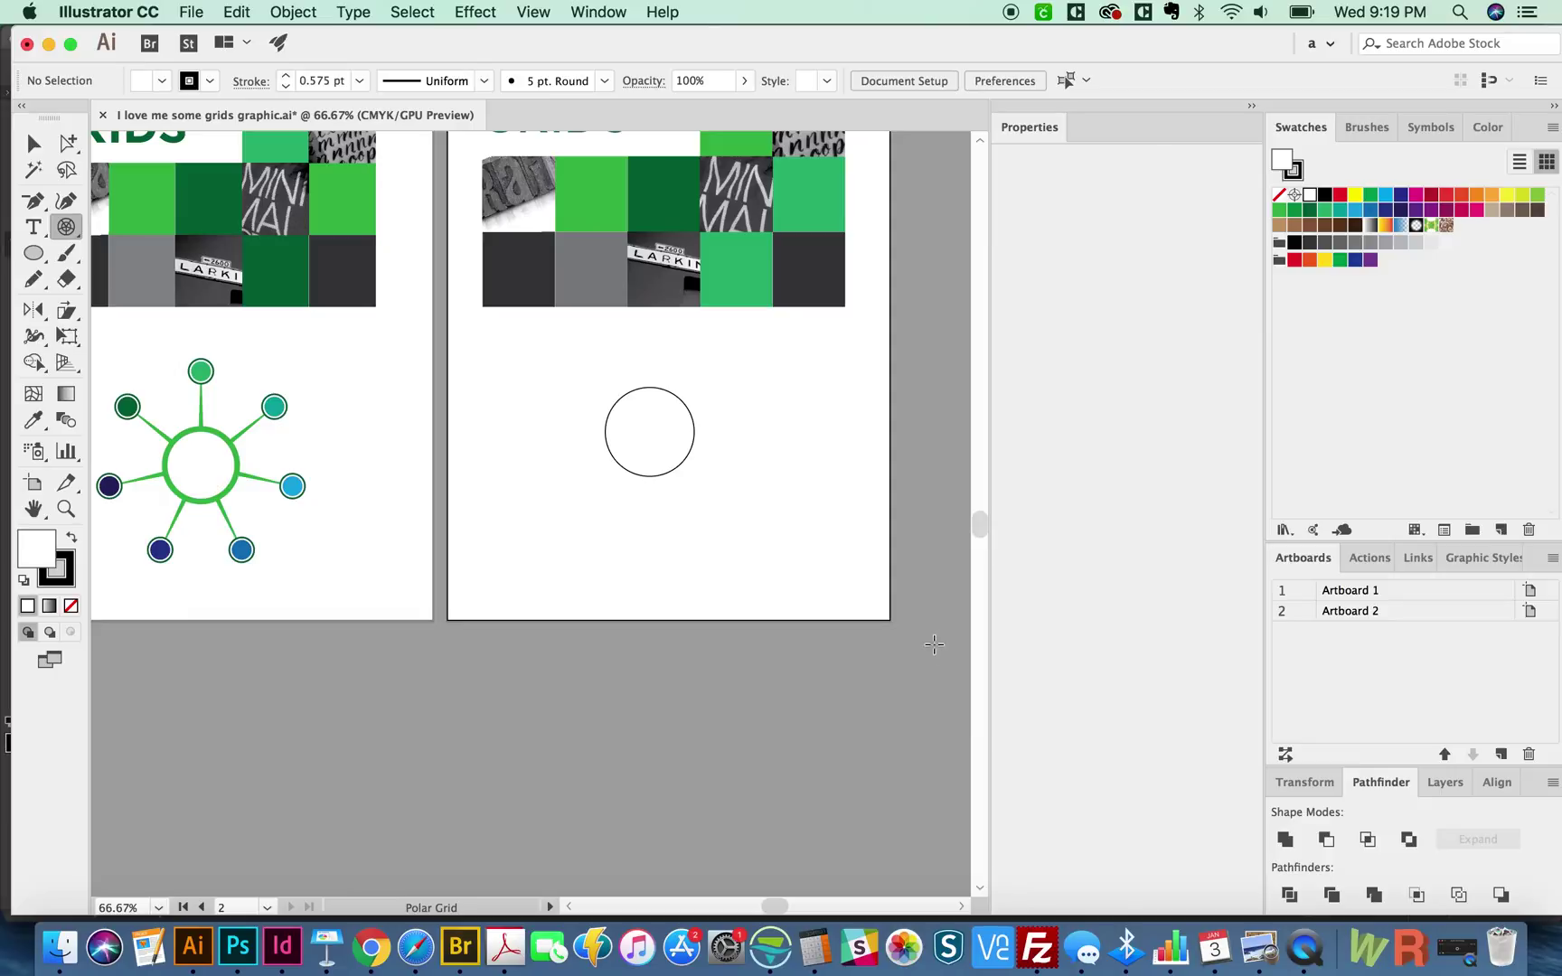
pyautogui.moveTo(656, 436); pyautogui.dragTo(756, 546)
pyautogui.press('space')
pyautogui.moveTo(590, 609); pyautogui.dragTo(630, 662)
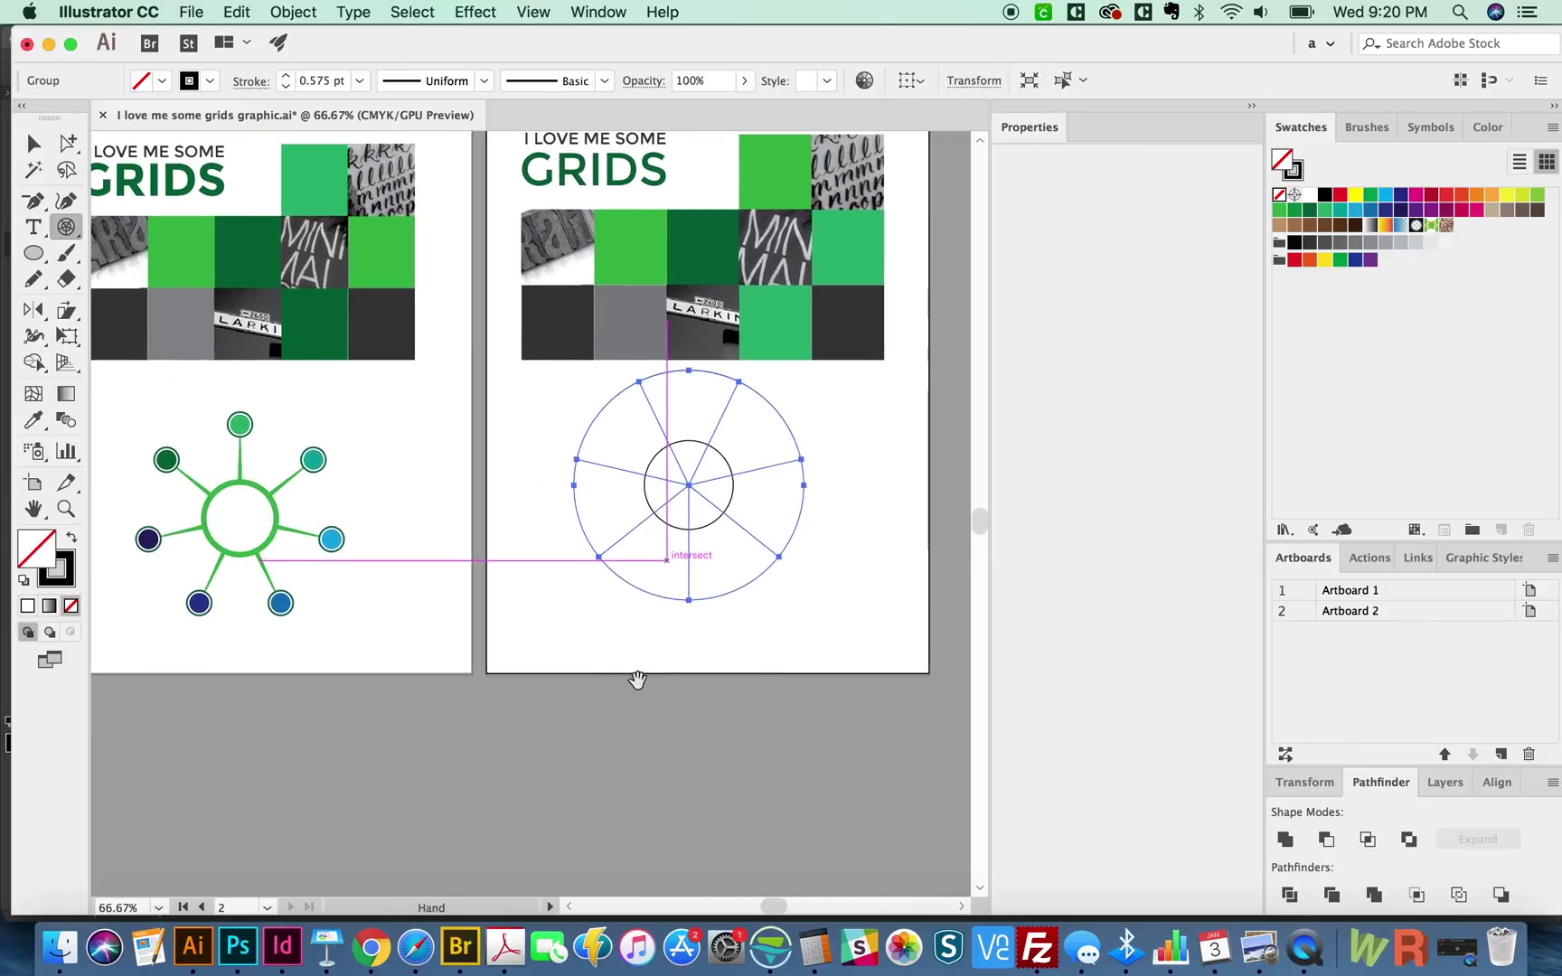
# - Rotate the polar grid half a turn so one divider points straight up, and convert only the grid to guides
pyautogui.press('v')
pyautogui.press('e')
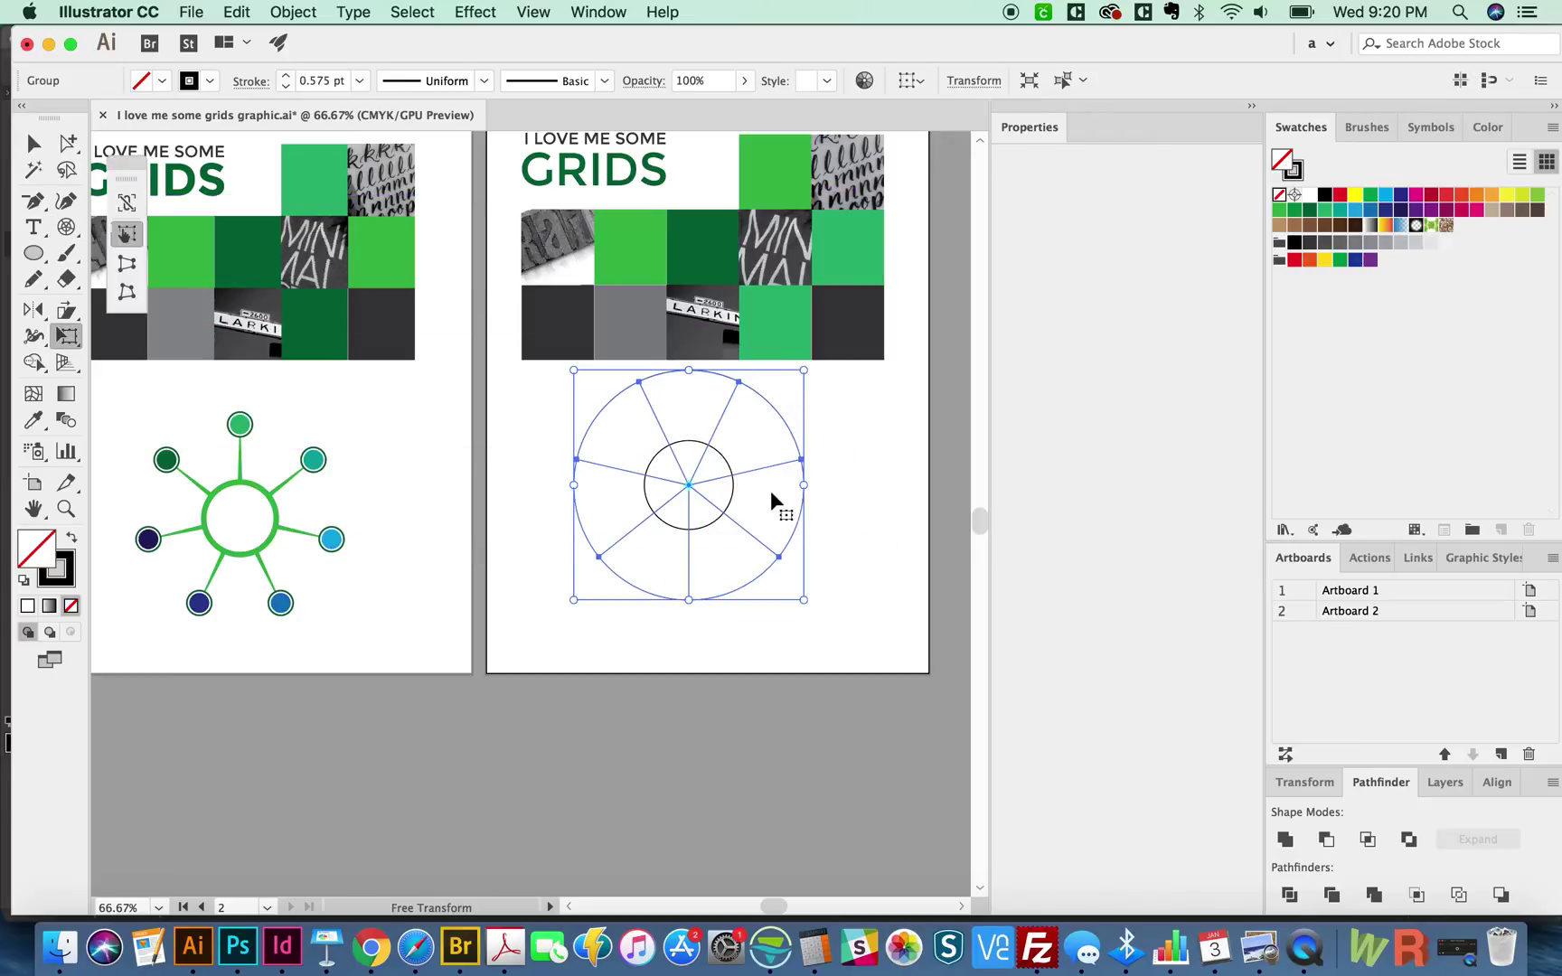
pyautogui.moveTo(544, 572); pyautogui.dragTo(544, 589)
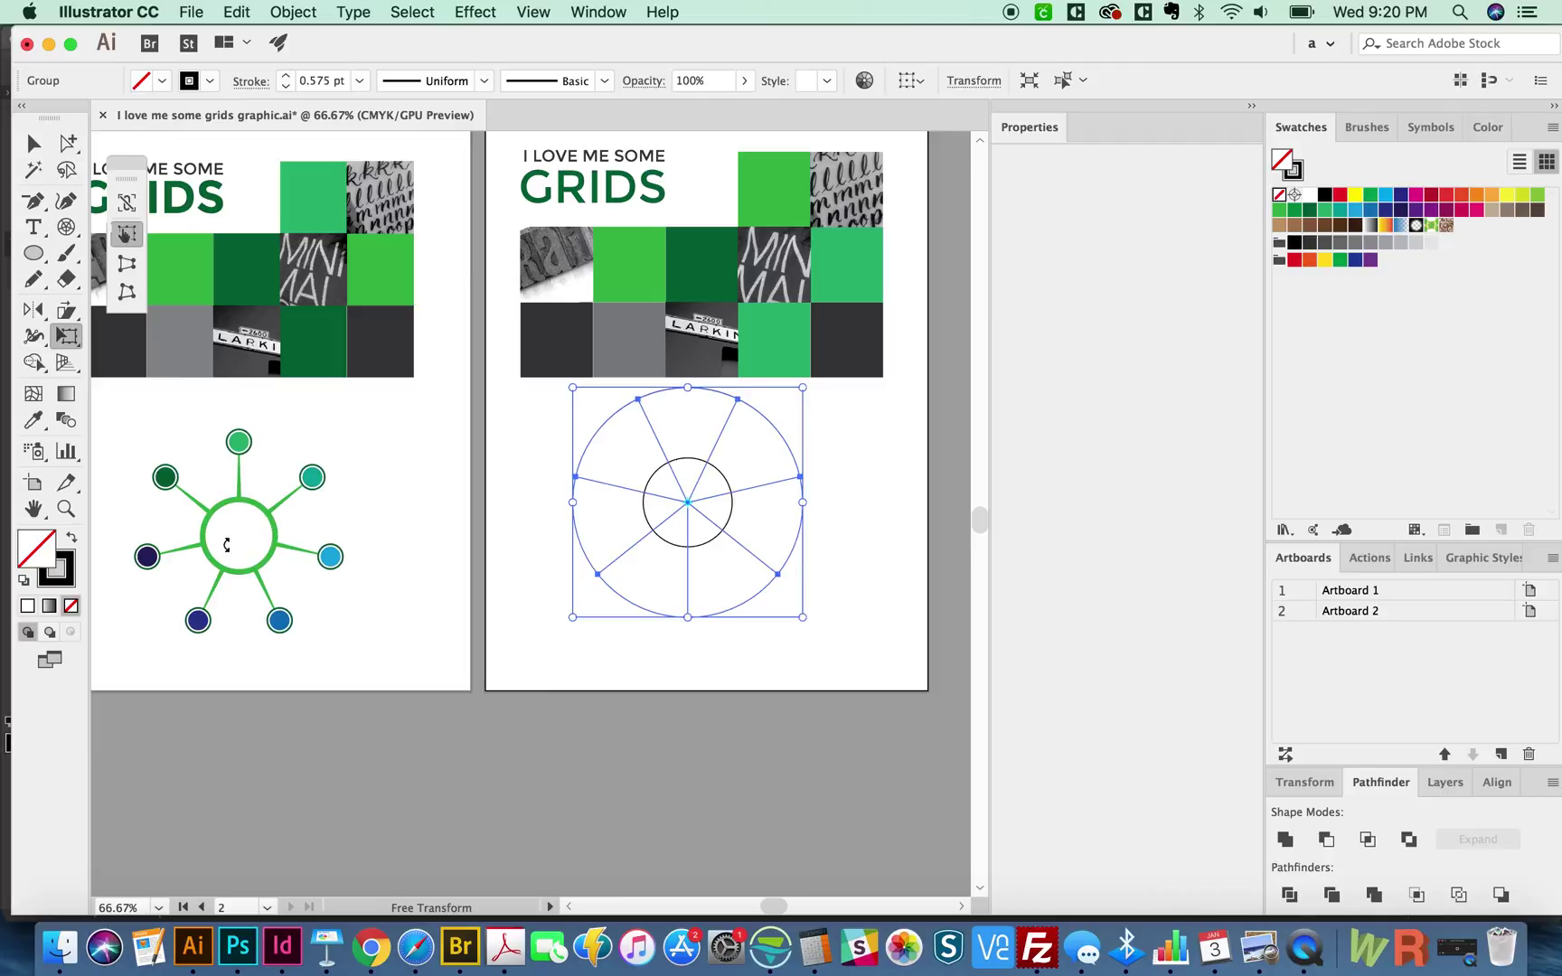
pyautogui.scroll(-2, 816, 375)
pyautogui.hscroll(1, 816, 374)
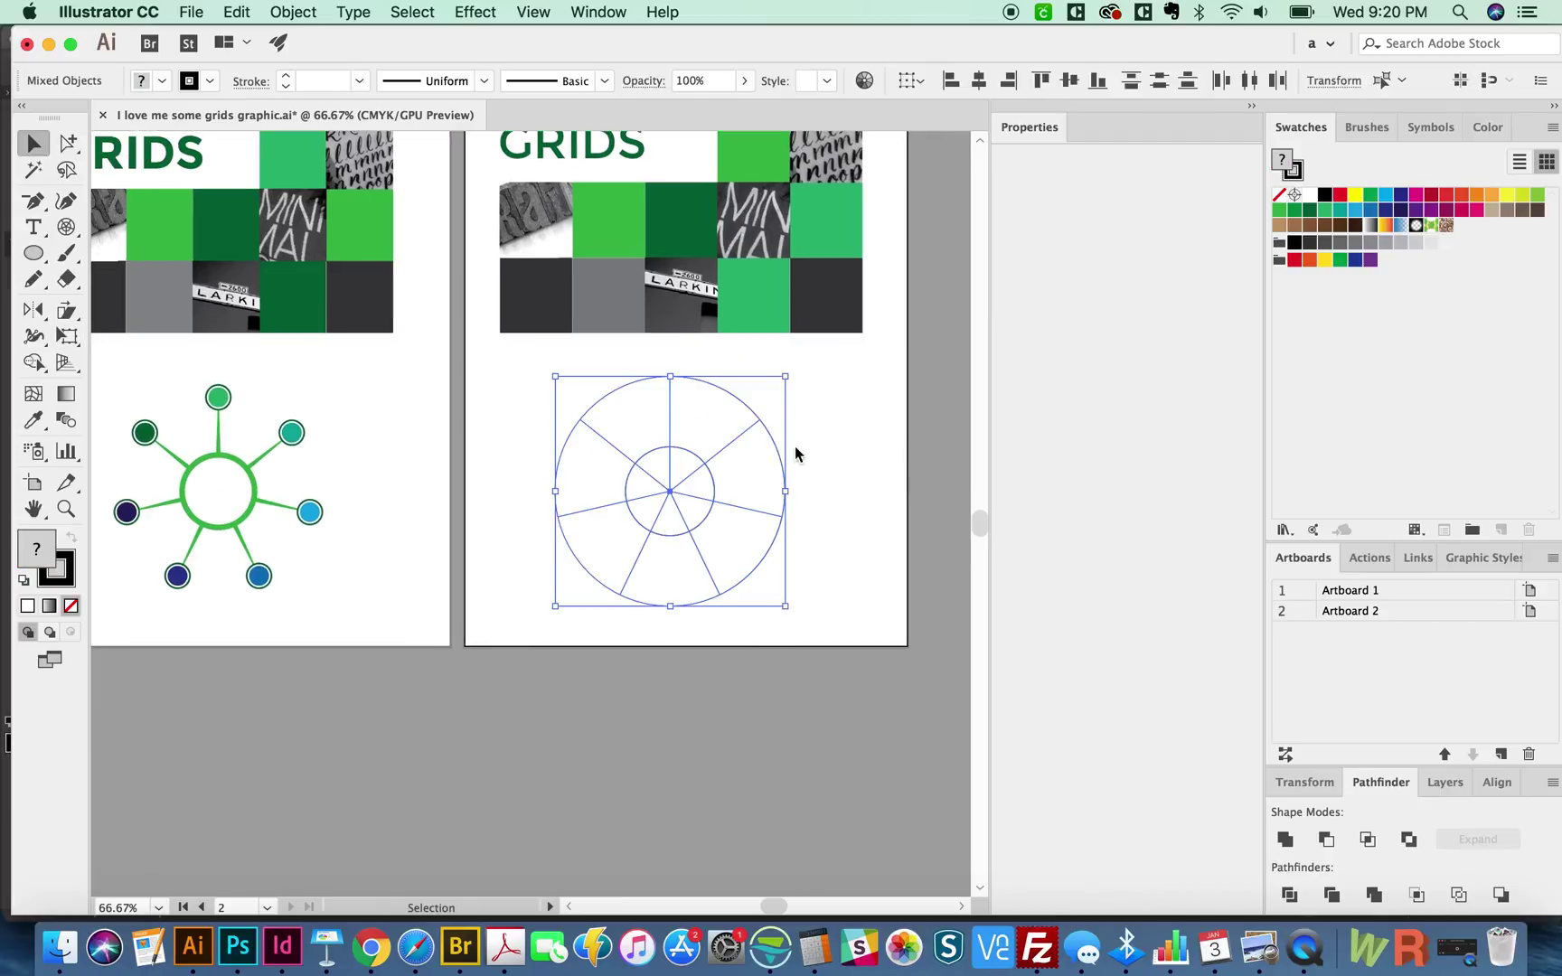
pyautogui.keyDown('shift'); pyautogui.click(711, 508); pyautogui.keyUp('shift')
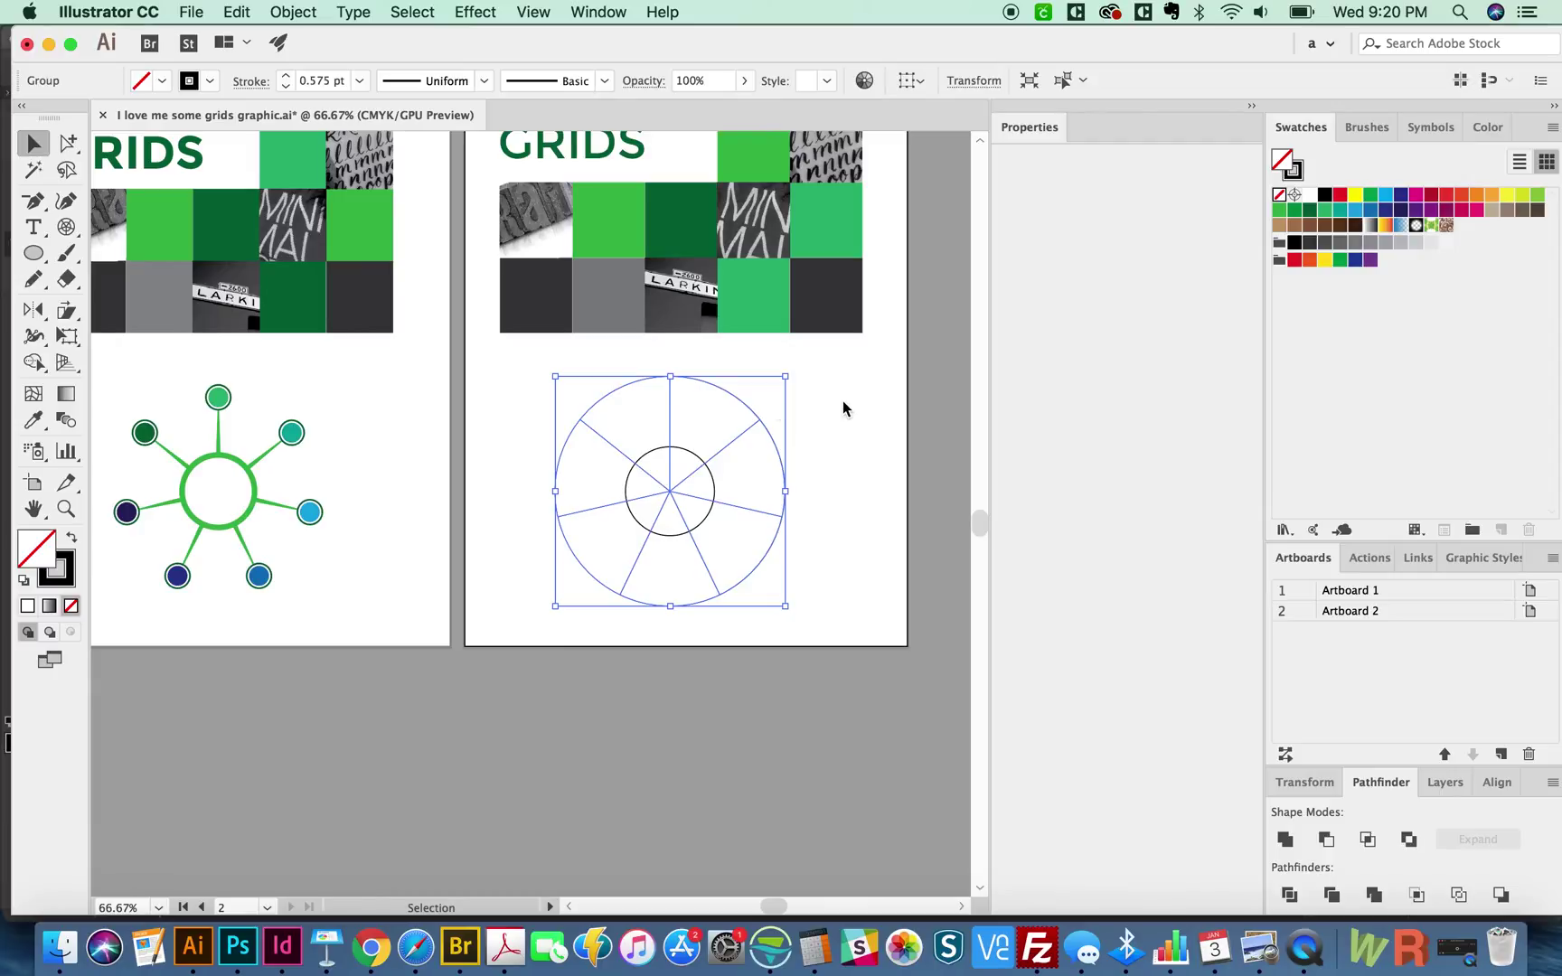
pyautogui.press('super+5')
# - Draw a circle about 0.61 in wide centered on the uppermost divider's outer end and copy it to the other six divider ends
pyautogui.moveTo(715, 474)
pyautogui.mouseDown()
pyautogui.moveTo(715, 436)
pyautogui.moveTo(741, 455)
pyautogui.mouseUp()
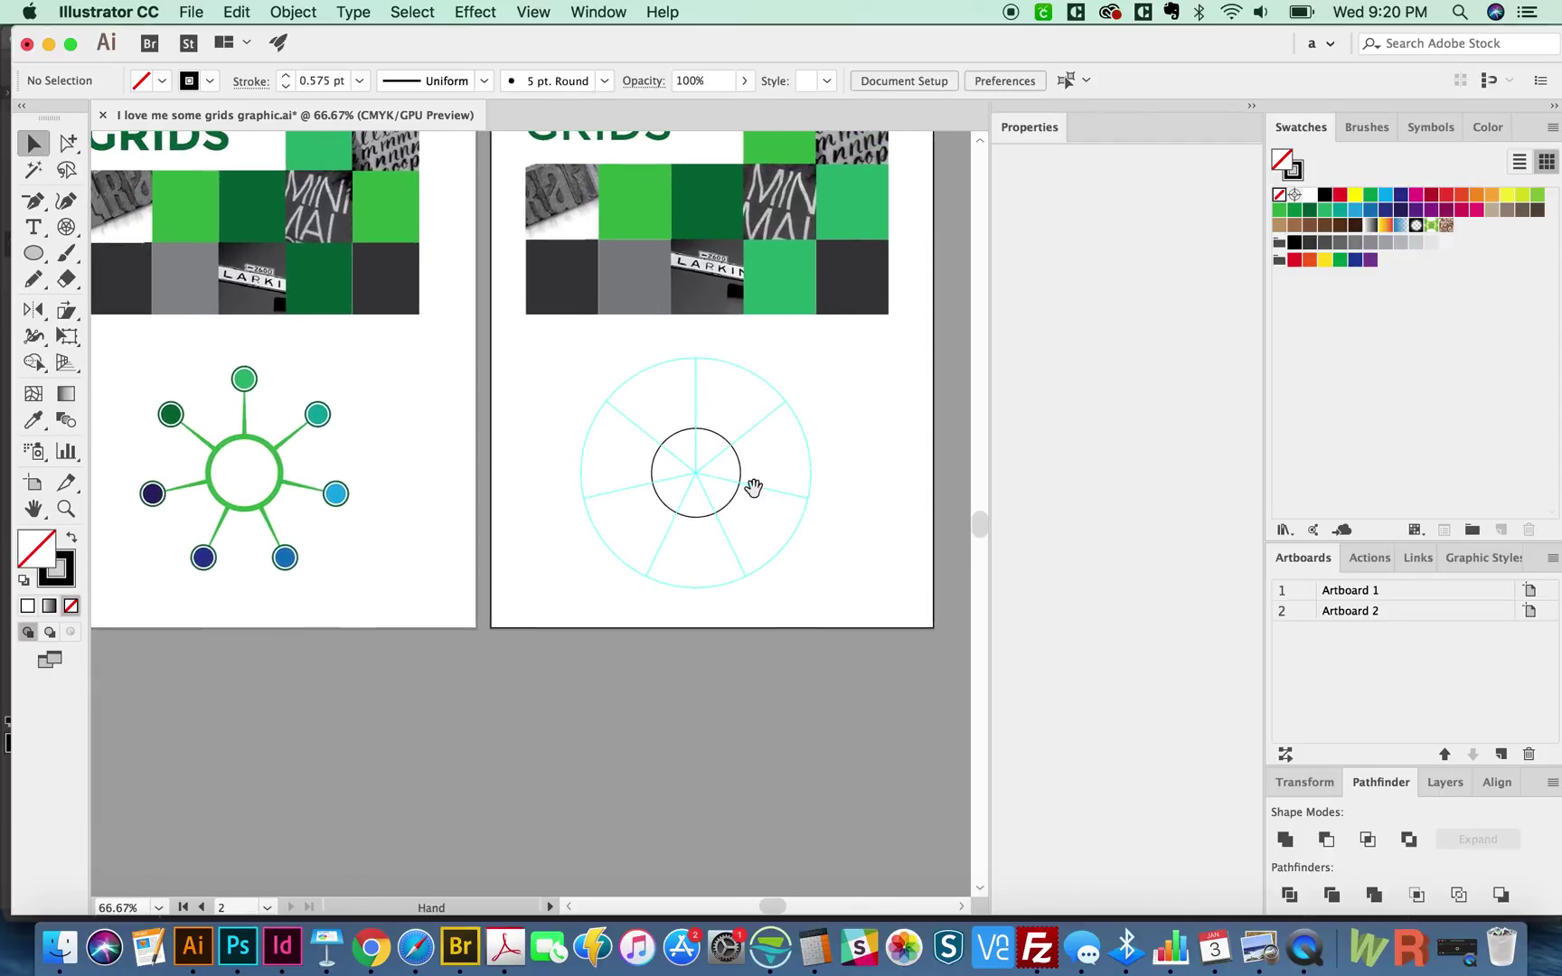
pyautogui.press('z')
pyautogui.moveTo(351, 667); pyautogui.dragTo(389, 667)
pyautogui.moveTo(617, 543); pyautogui.dragTo(596, 599)
pyautogui.moveTo(733, 338); pyautogui.dragTo(605, 352)
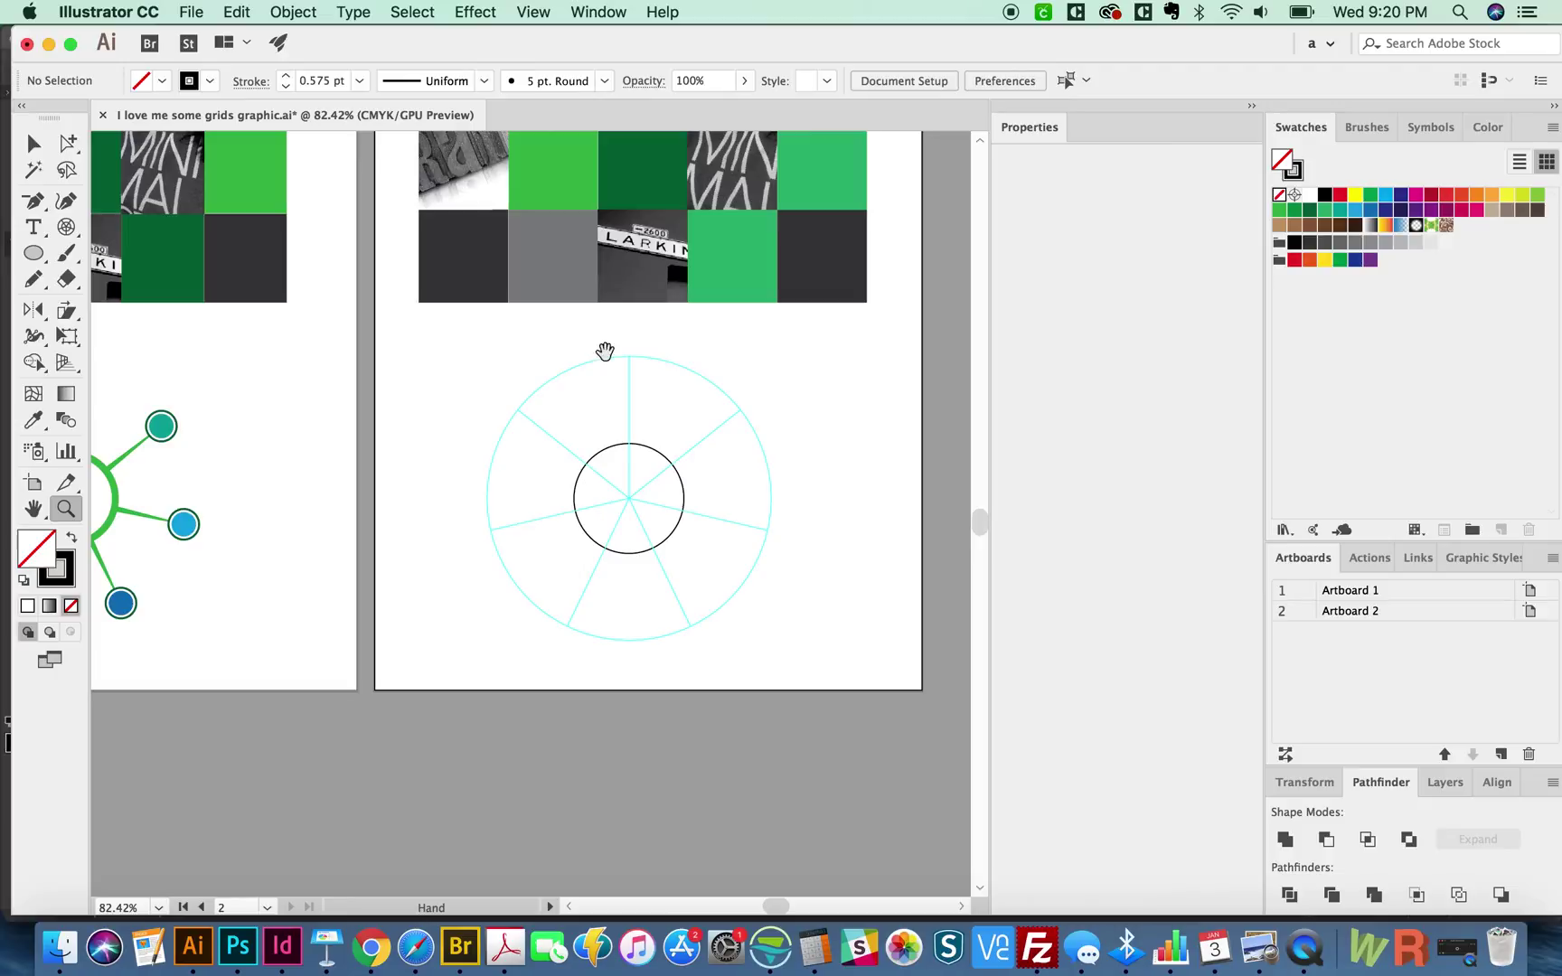
pyautogui.scroll(-2, 627, 333)
pyautogui.hscroll(-2, 628, 333)
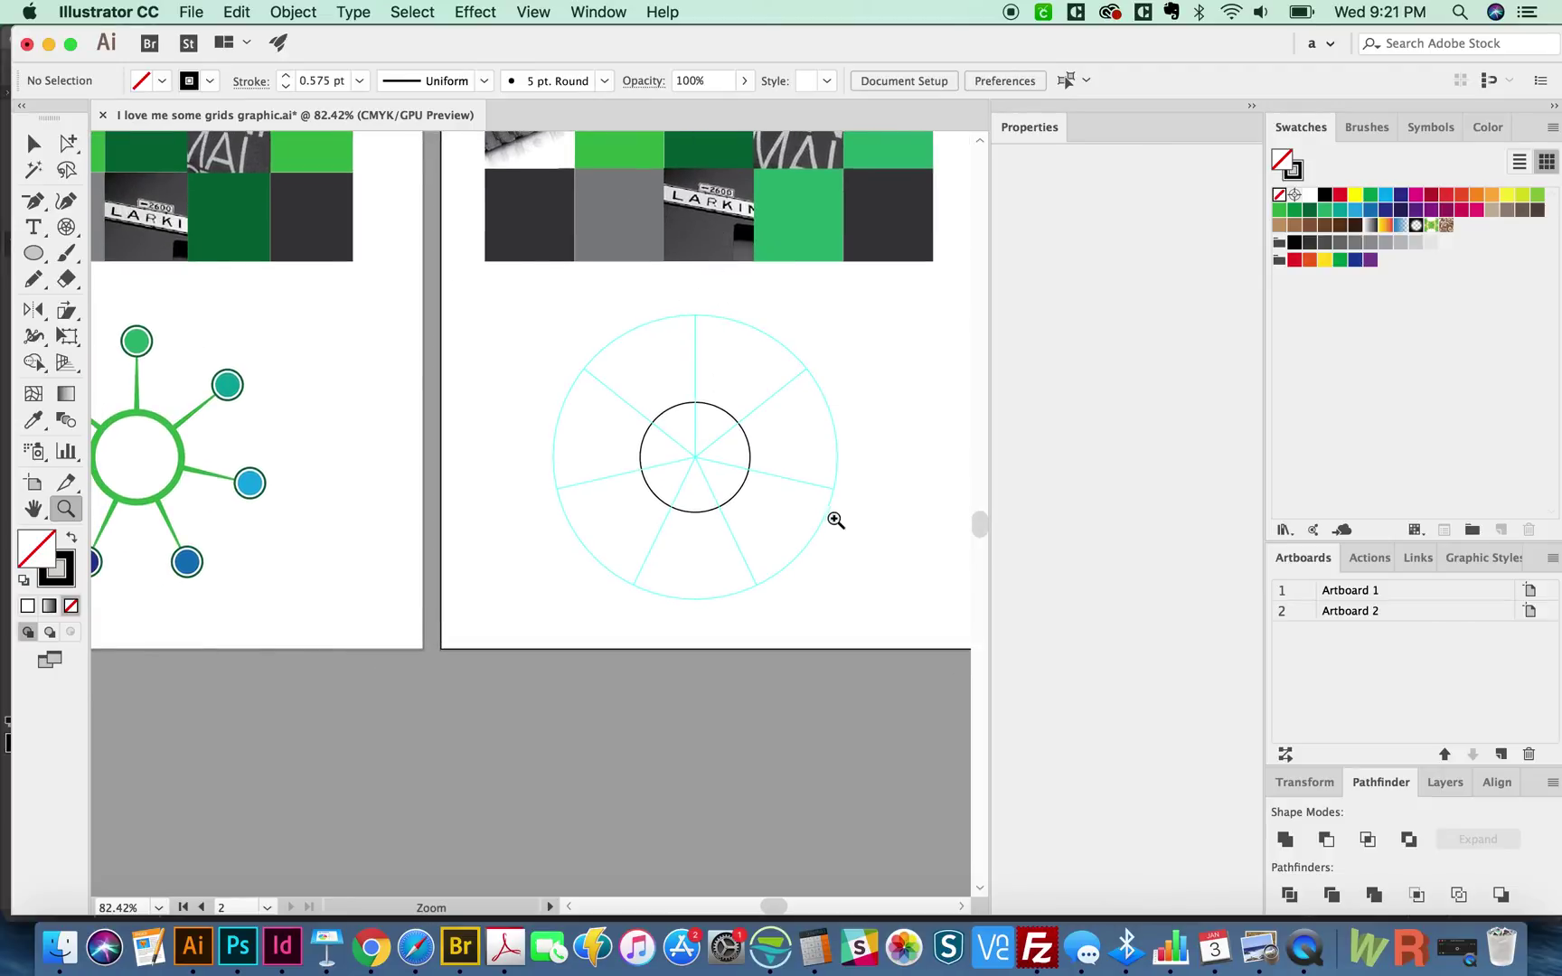
pyautogui.press('l')
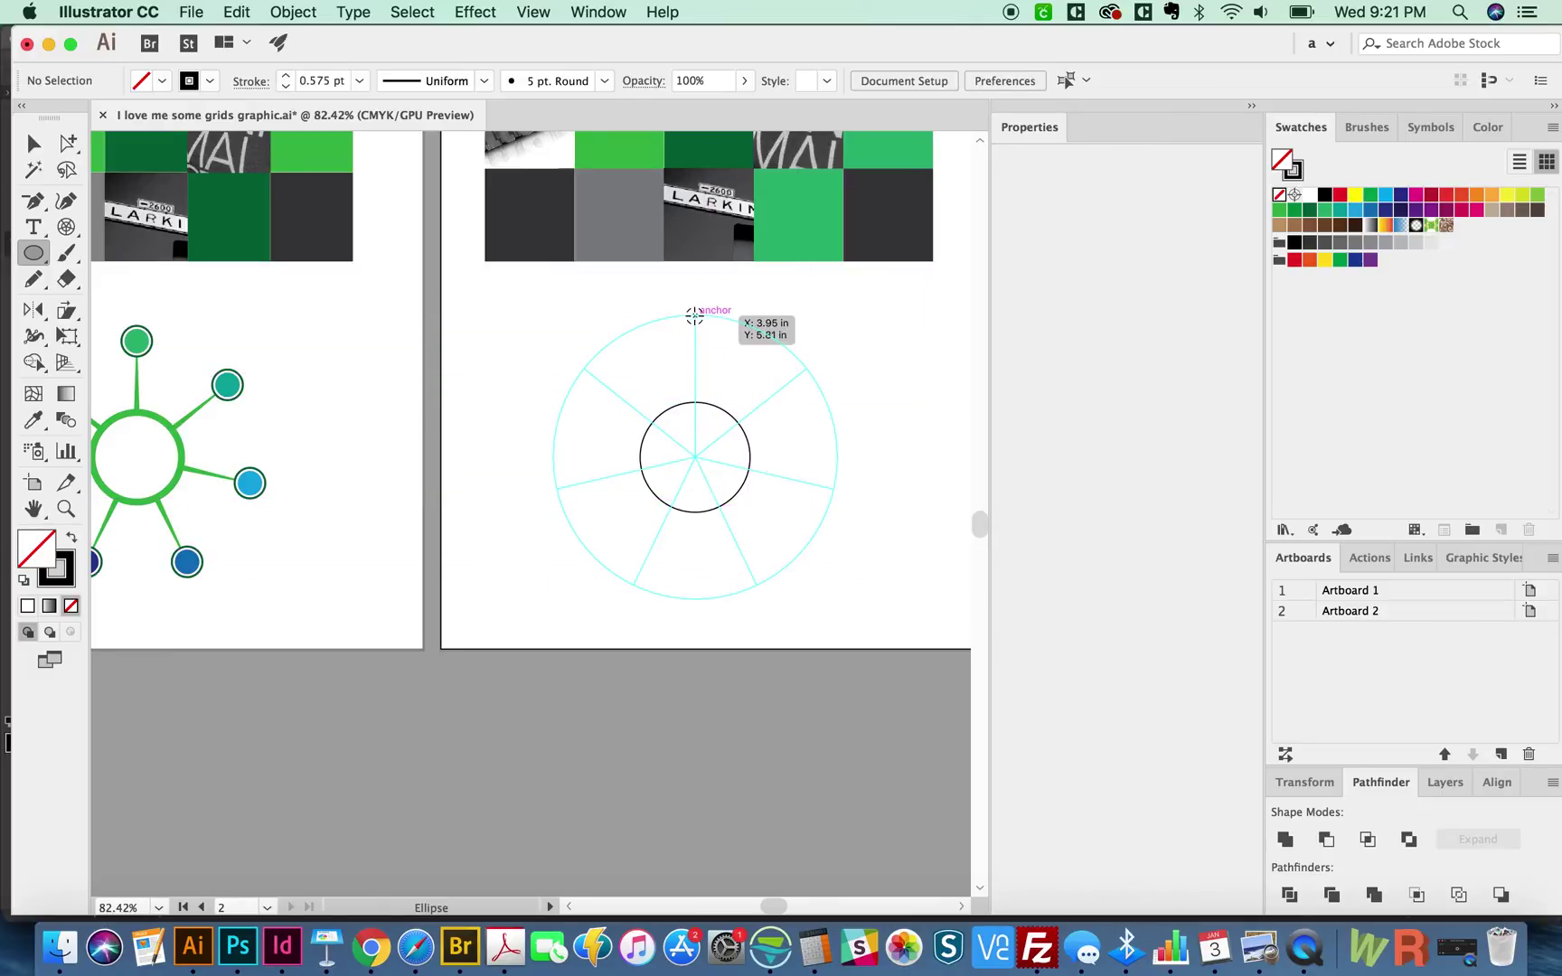
pyautogui.moveTo(694, 314); pyautogui.dragTo(714, 334)
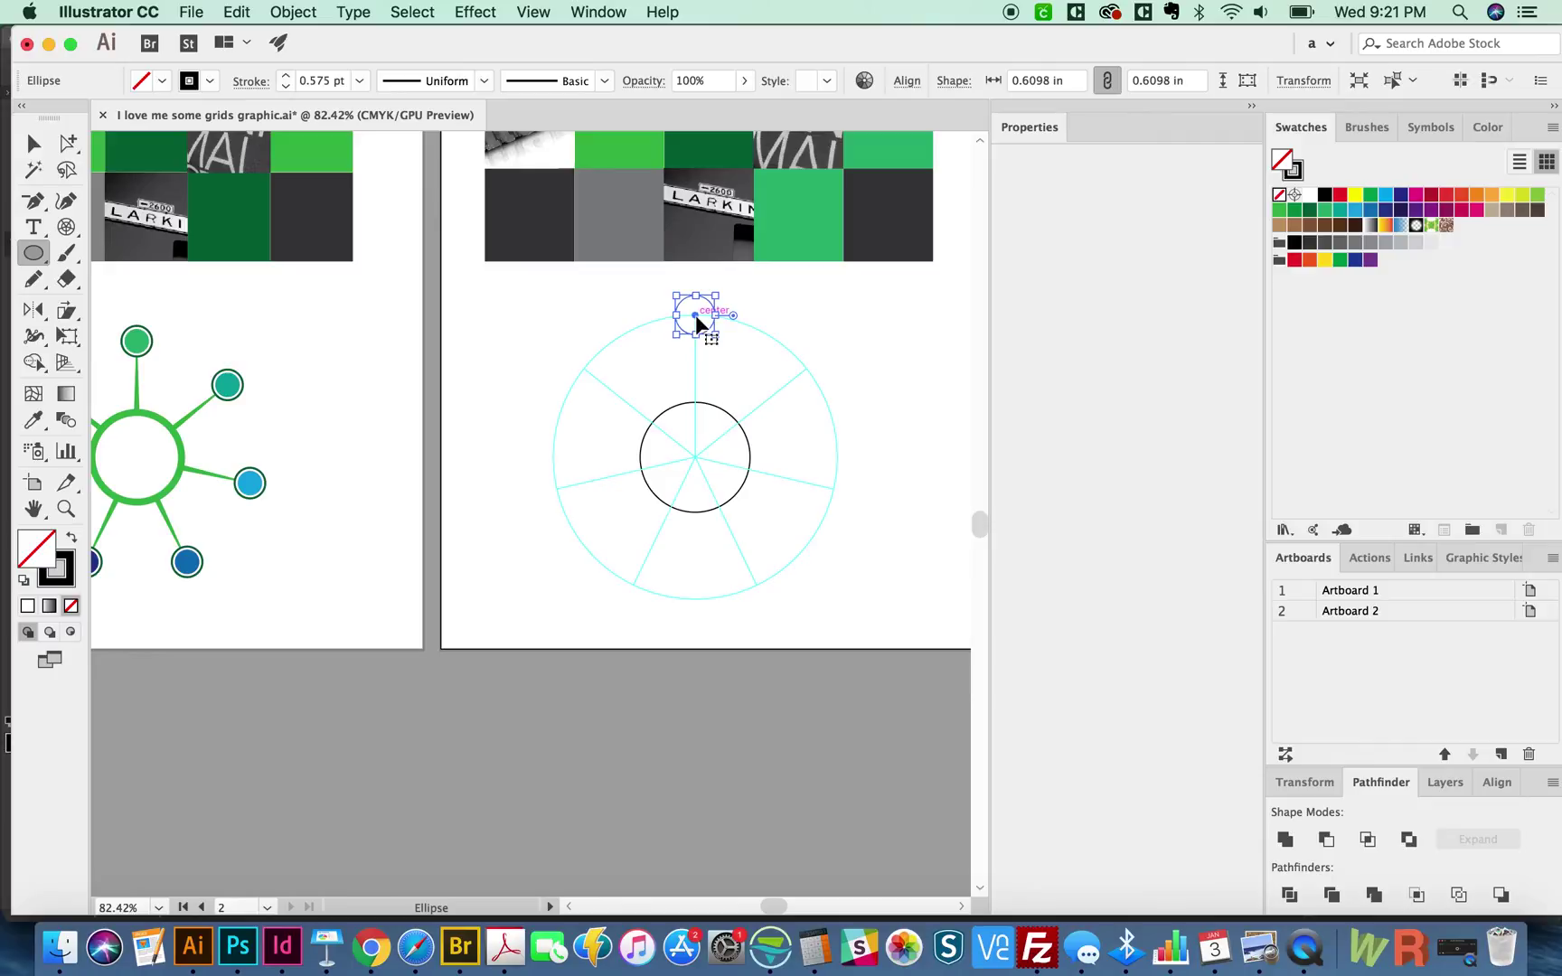
pyautogui.moveTo(696, 314); pyautogui.dragTo(845, 502)
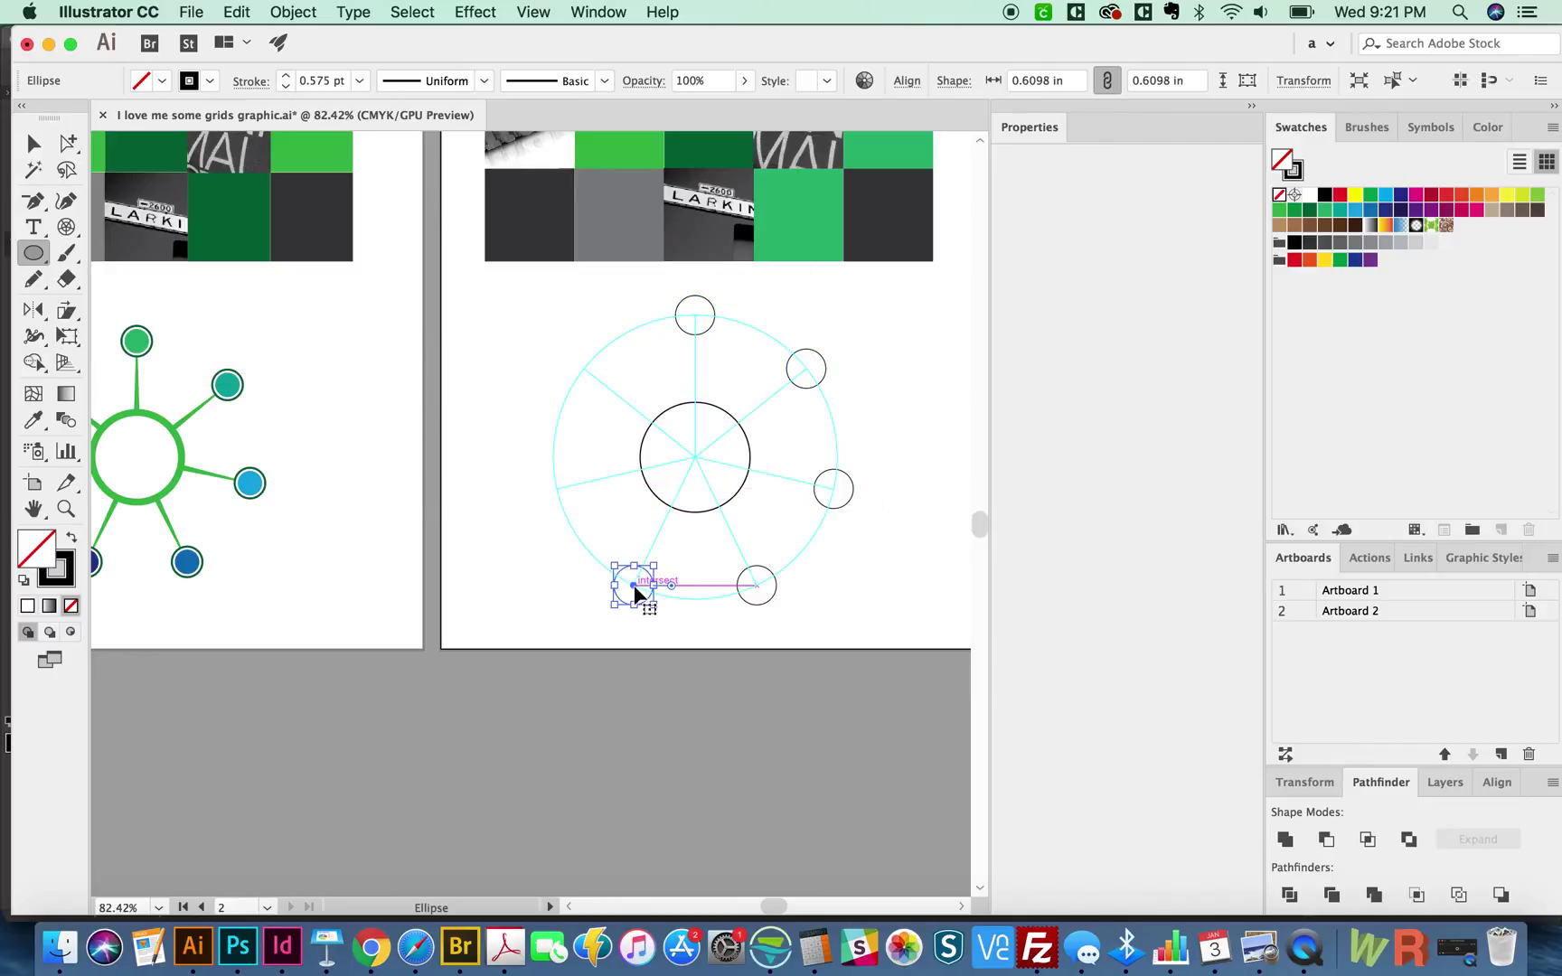
pyautogui.moveTo(635, 589); pyautogui.dragTo(554, 493)
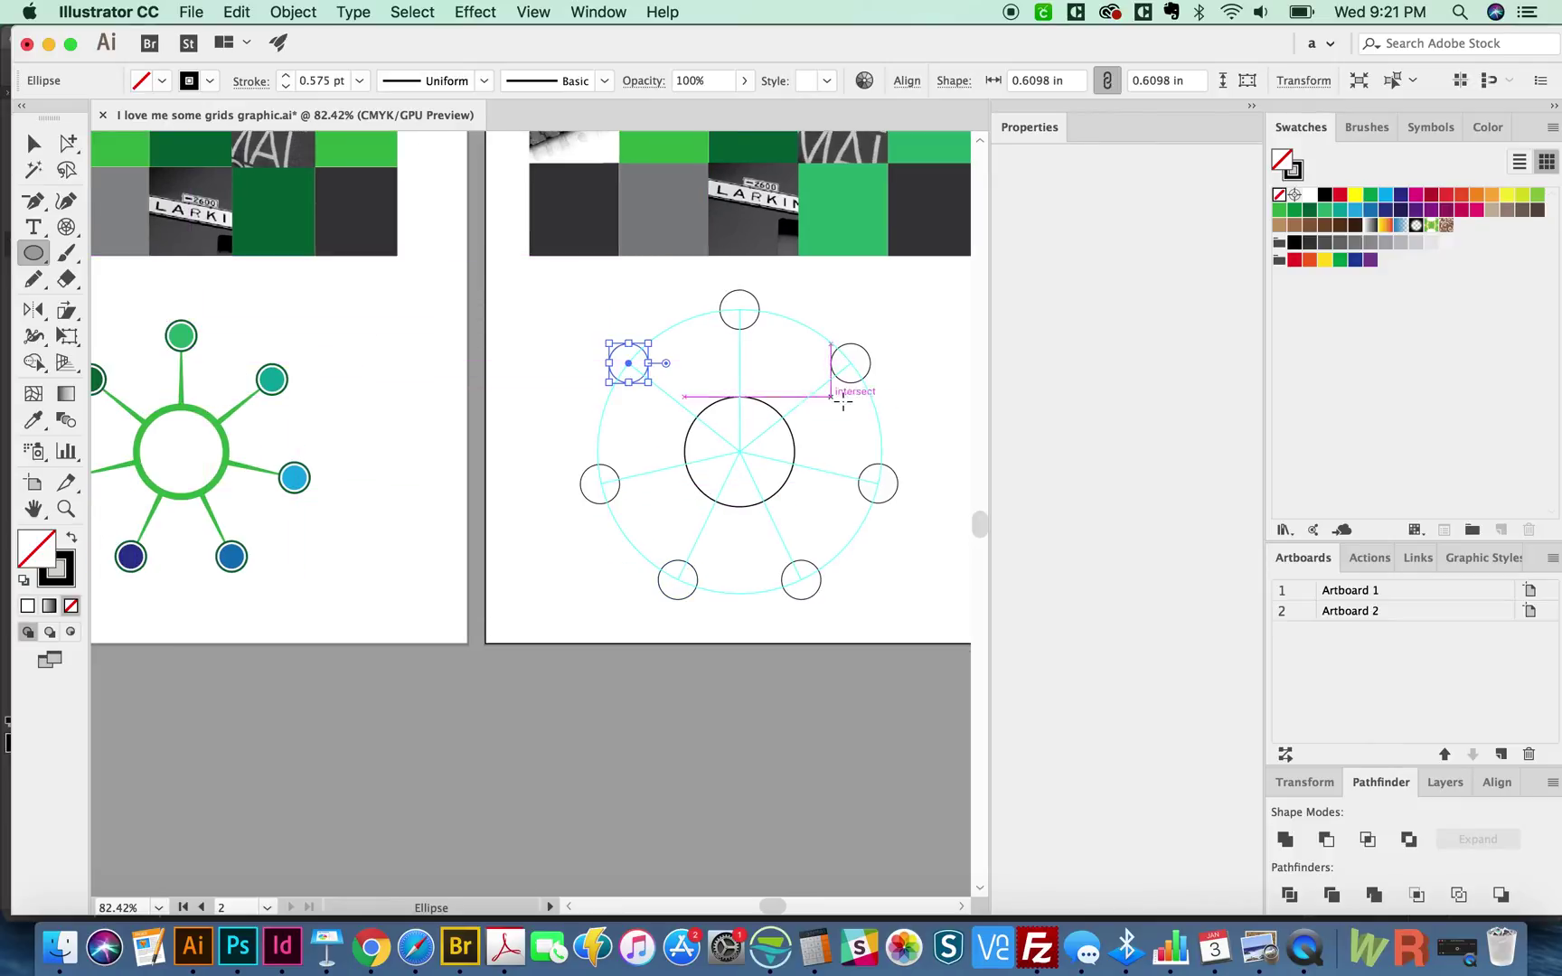
# - Add a seven-divider polar grid with a 1 pt green stroke over the guides and rotate it so its dividers meet the small circles
pyautogui.moveTo(743, 443); pyautogui.dragTo(679, 454)
pyautogui.press('a')
pyautogui.click(708, 387)
pyautogui.moveTo(765, 427); pyautogui.dragTo(719, 426)
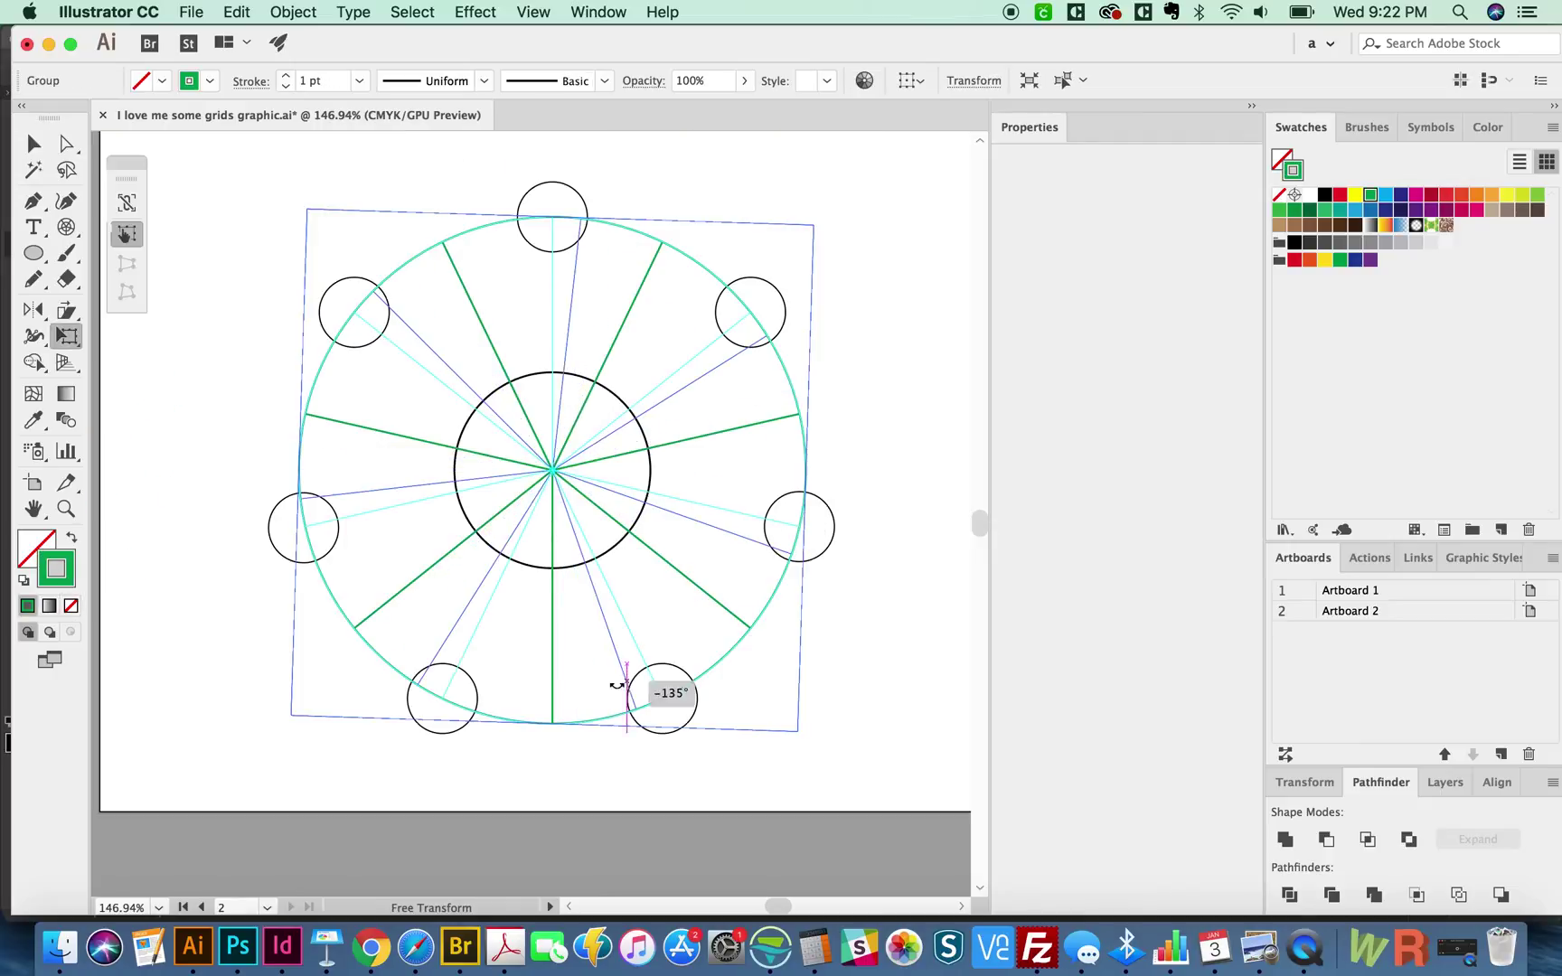
pyautogui.moveTo(617, 685); pyautogui.dragTo(304, 596)
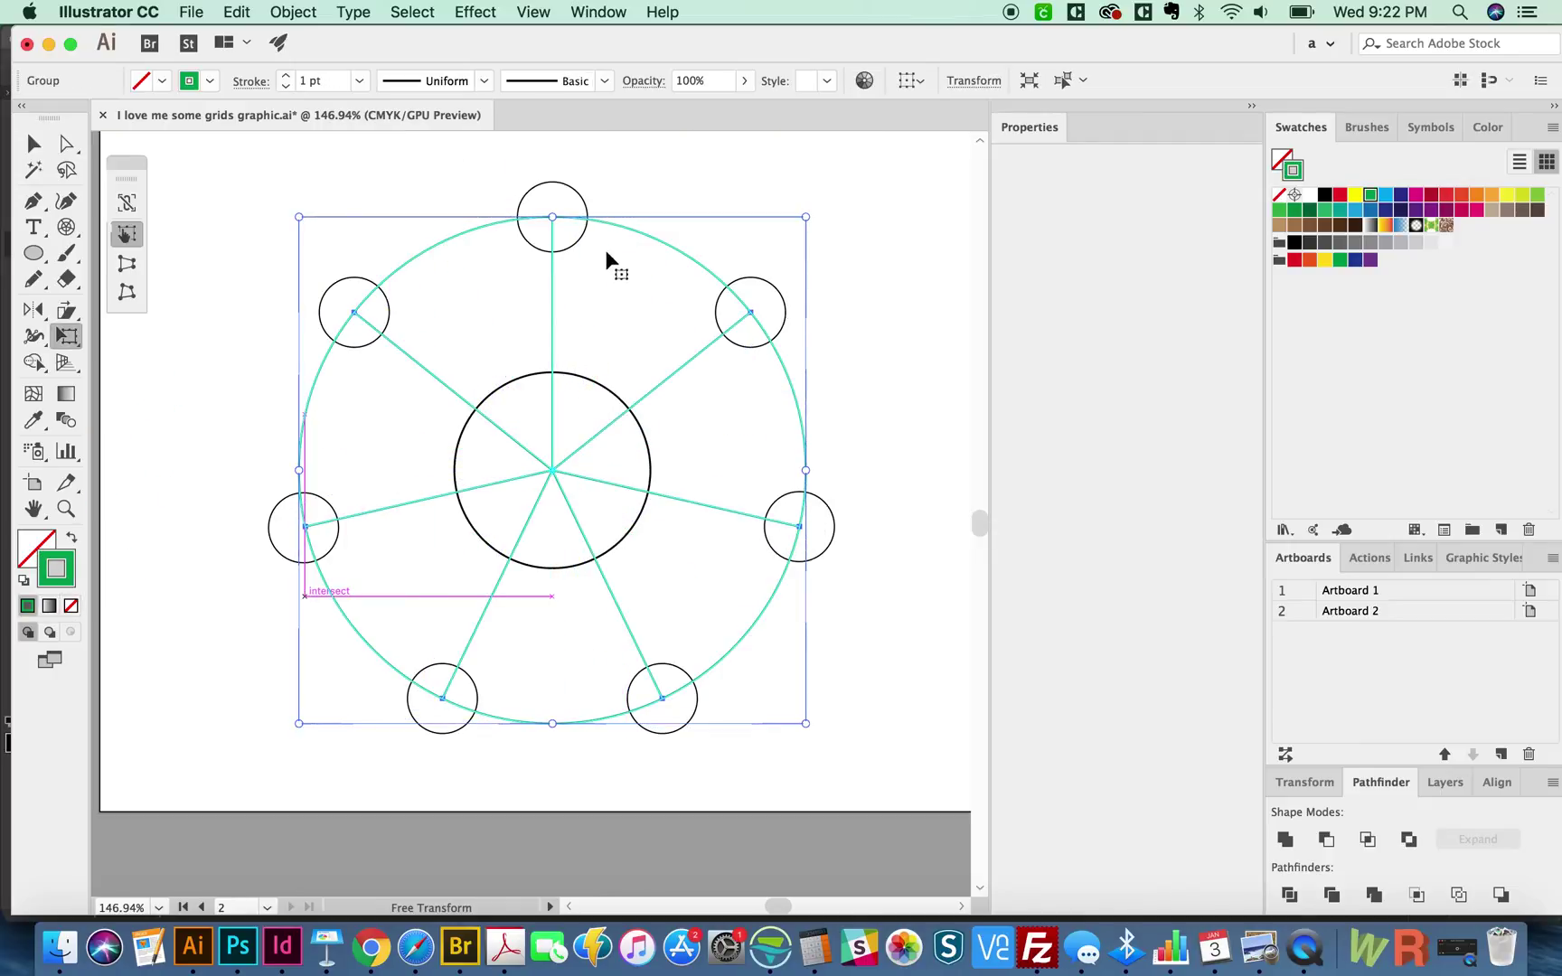
# - Separate the green spokes from their outer ring, convert the ring to a guide and restore the spokes in place
pyautogui.press('a')
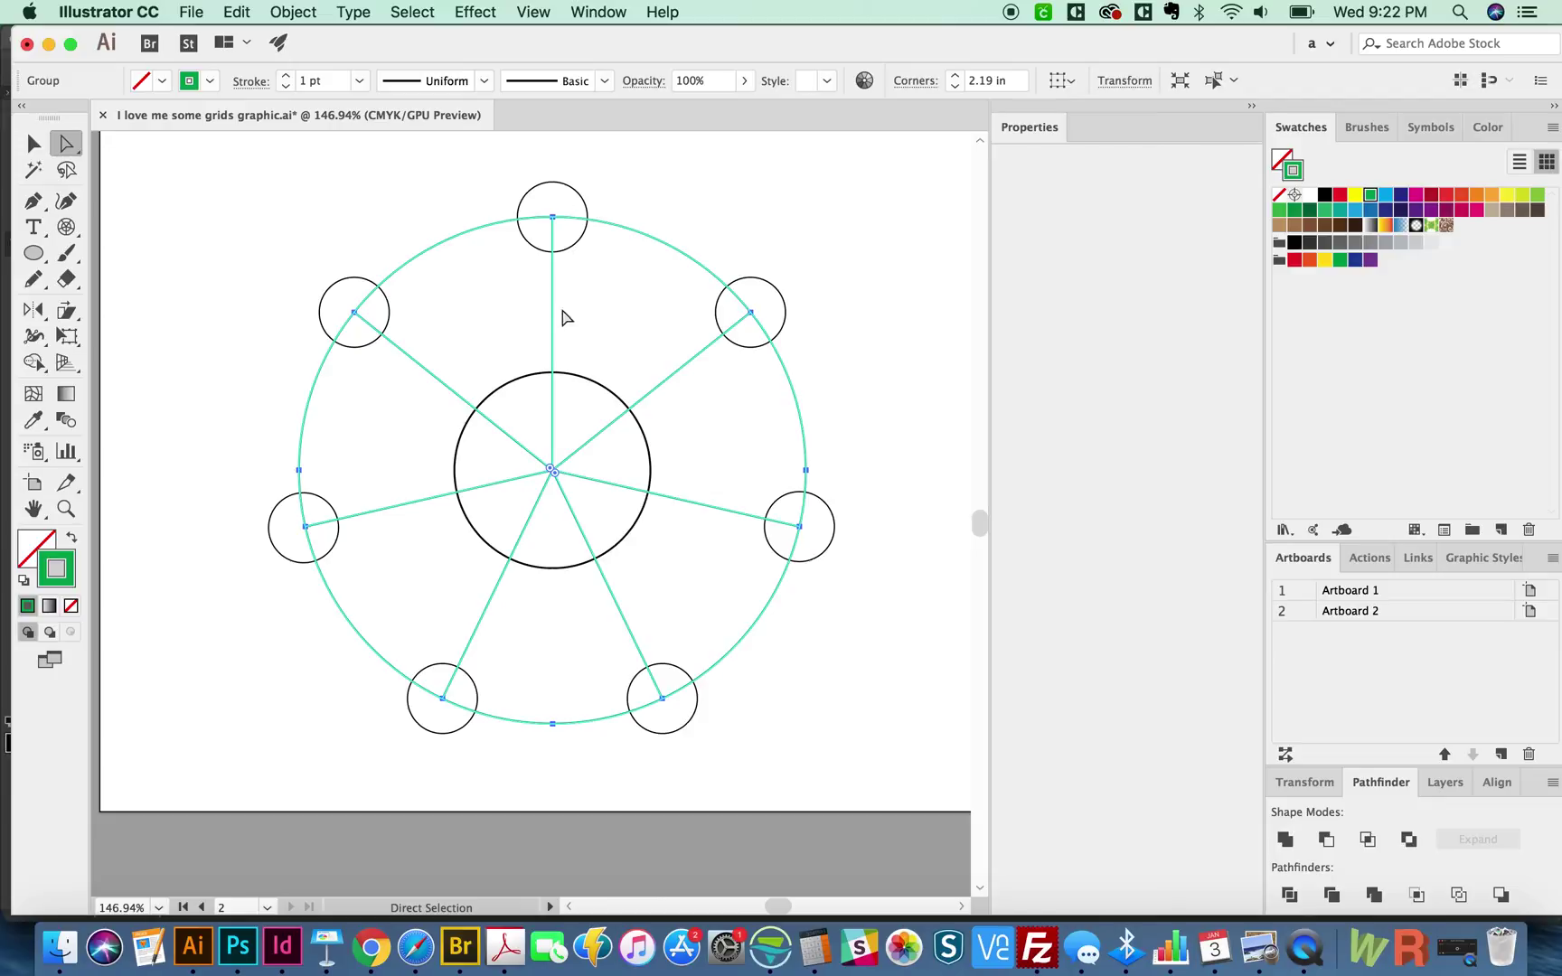
pyautogui.press('q')
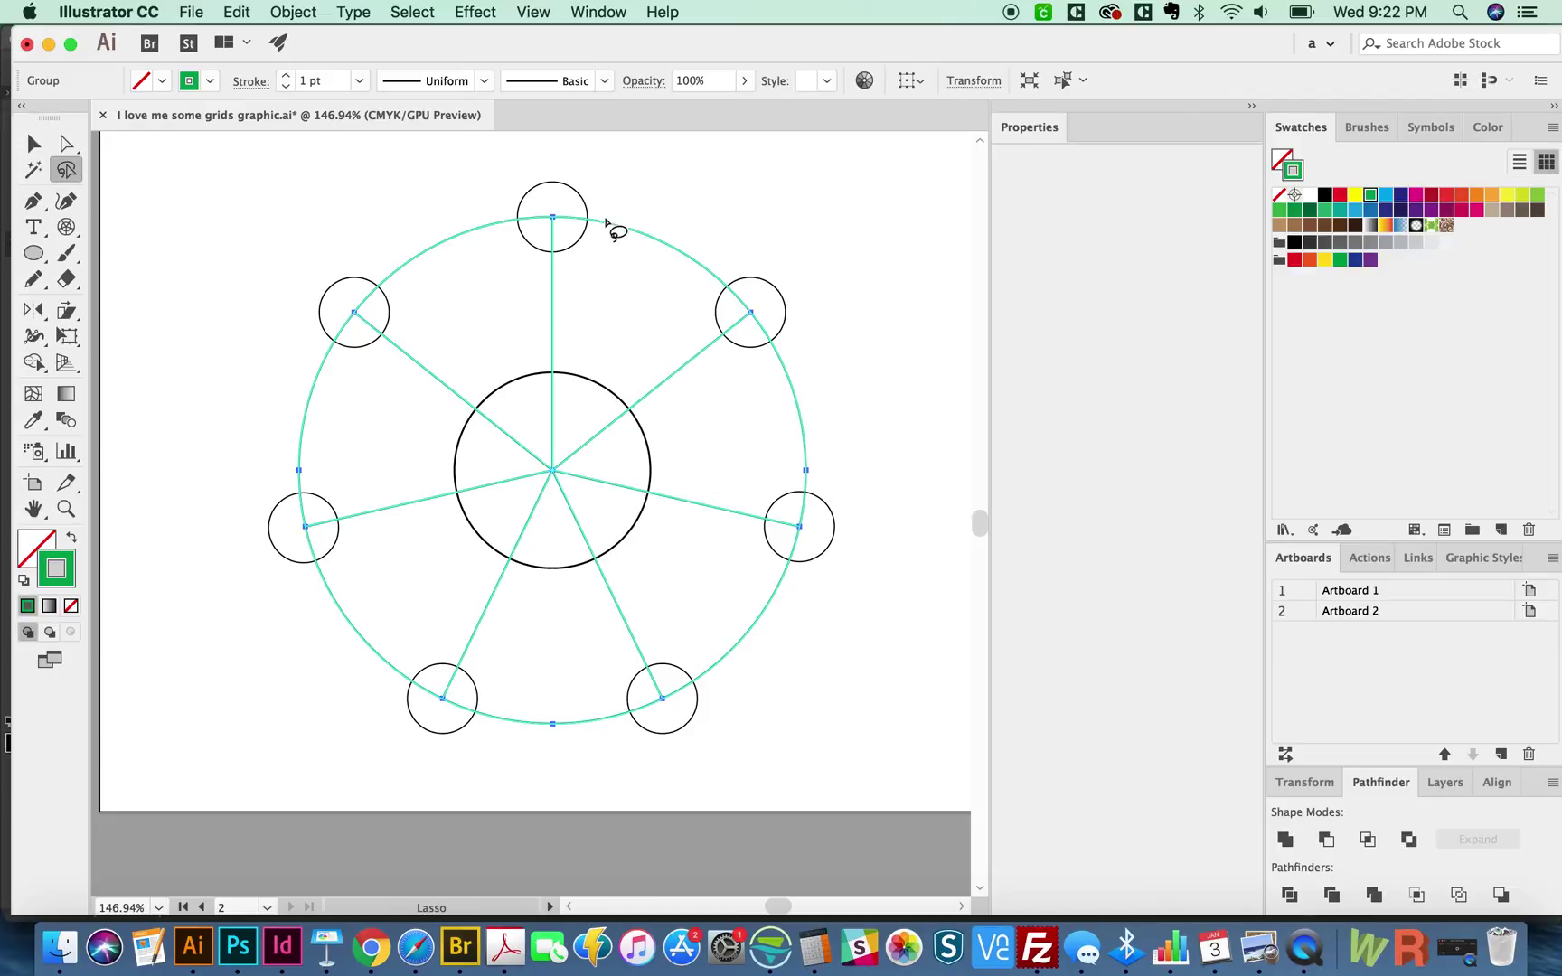
pyautogui.press('super+5')
pyautogui.press('v')
pyautogui.moveTo(680, 188); pyautogui.dragTo(594, 320)
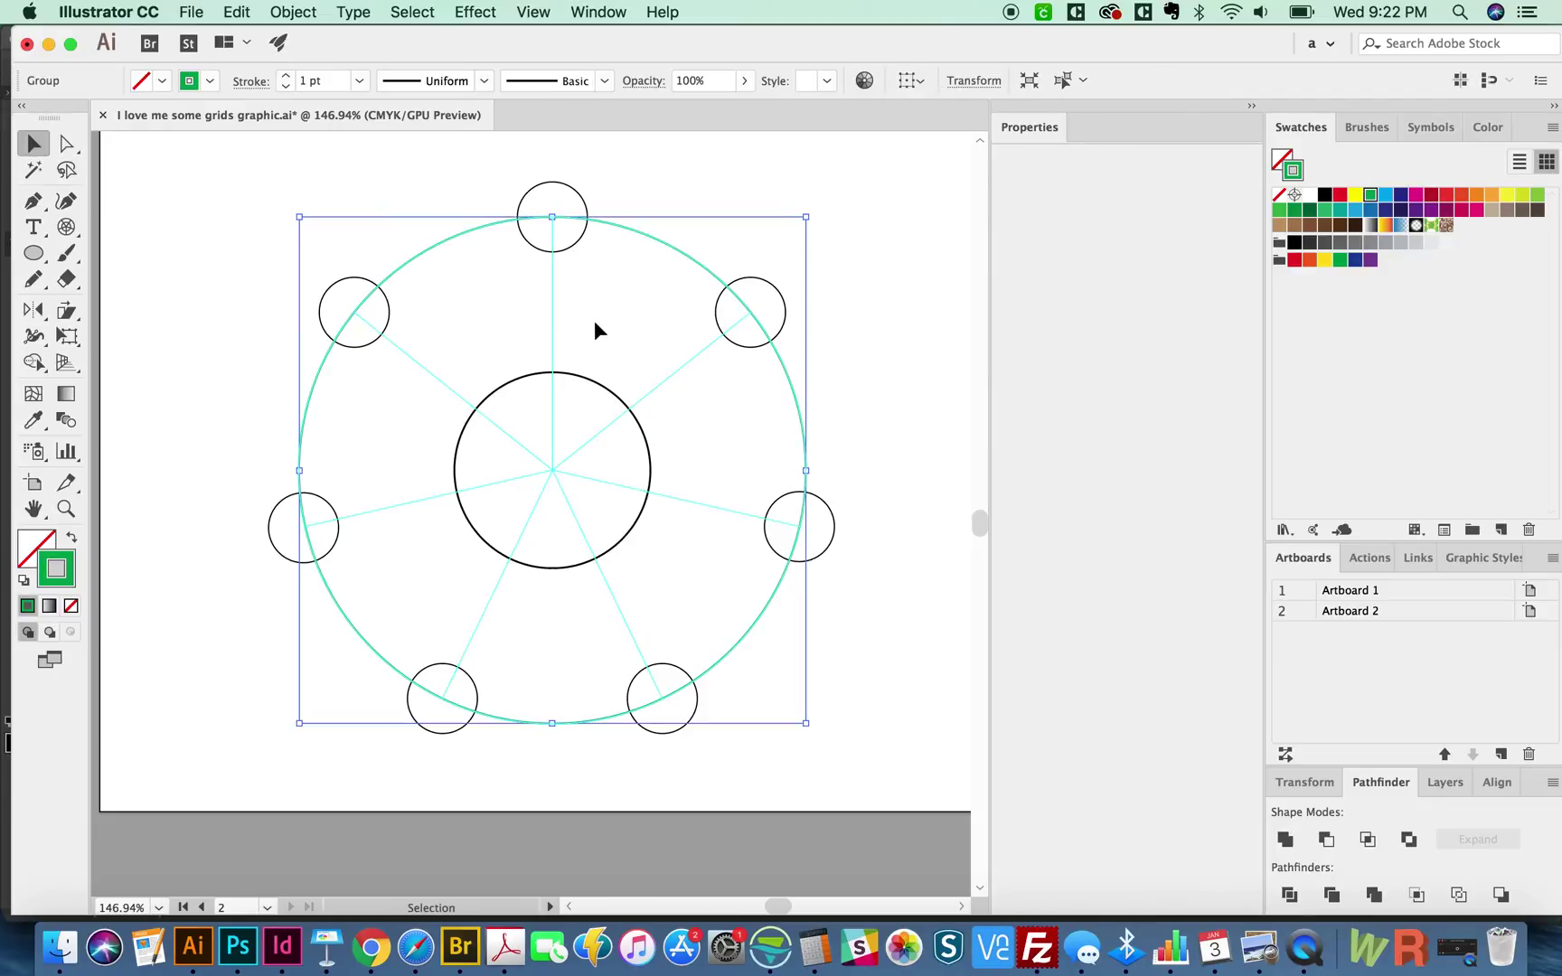
pyautogui.press('super+5')
pyautogui.press('super+z')
pyautogui.press('super+z')
pyautogui.press('super+shift+z')
pyautogui.press('space')
pyautogui.moveTo(603, 473); pyautogui.dragTo(622, 466)
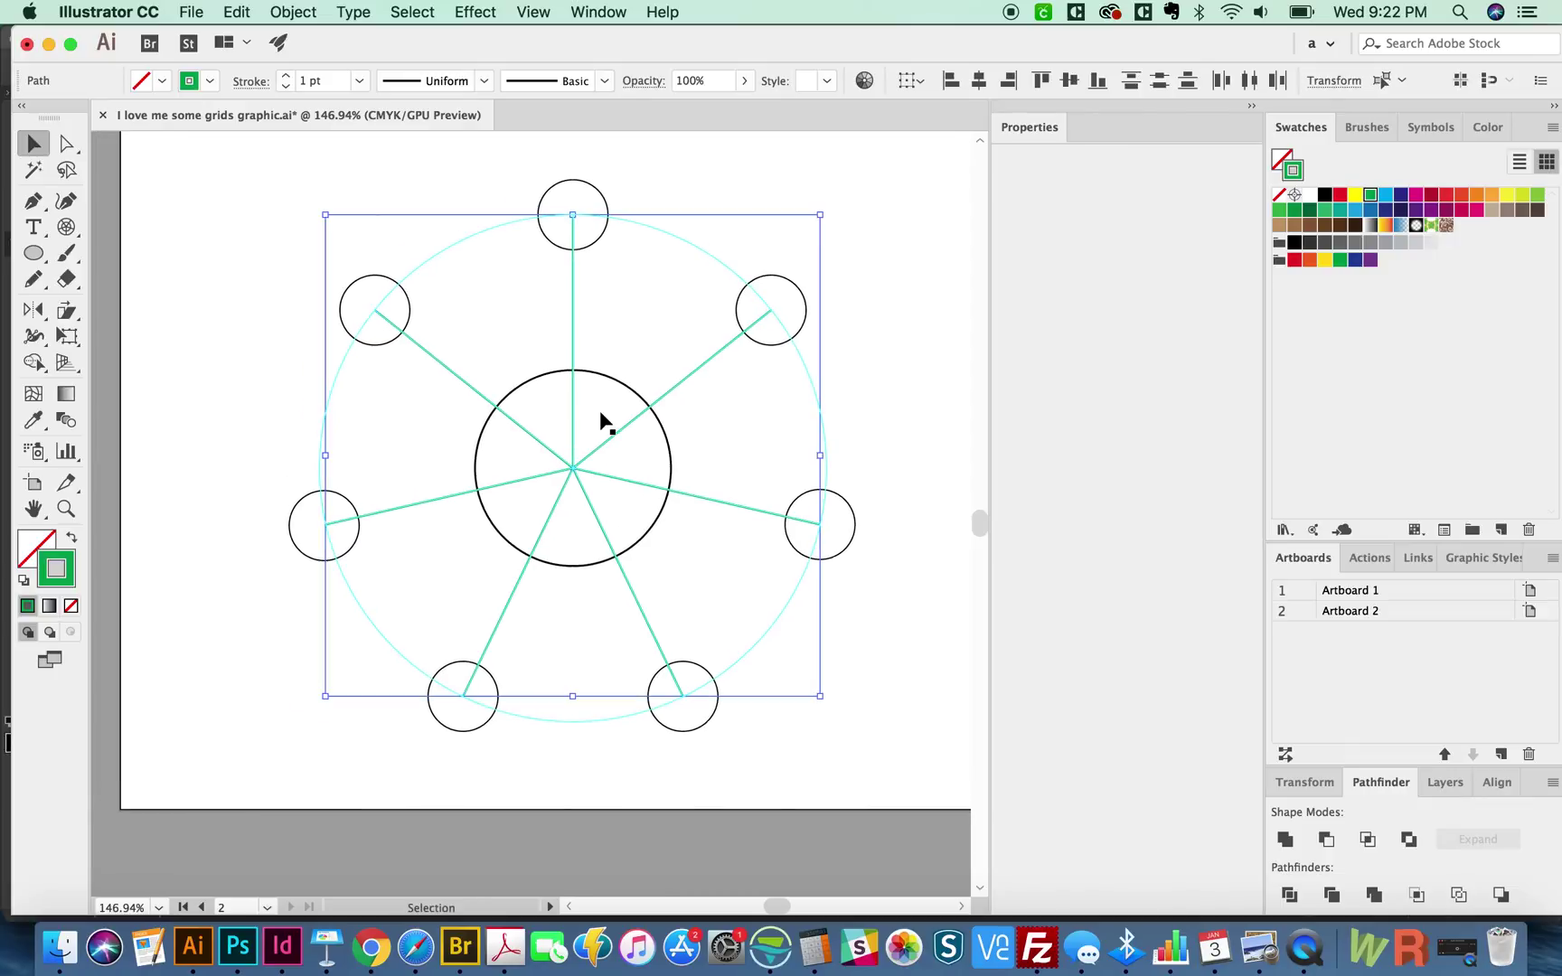
pyautogui.press('super+0')
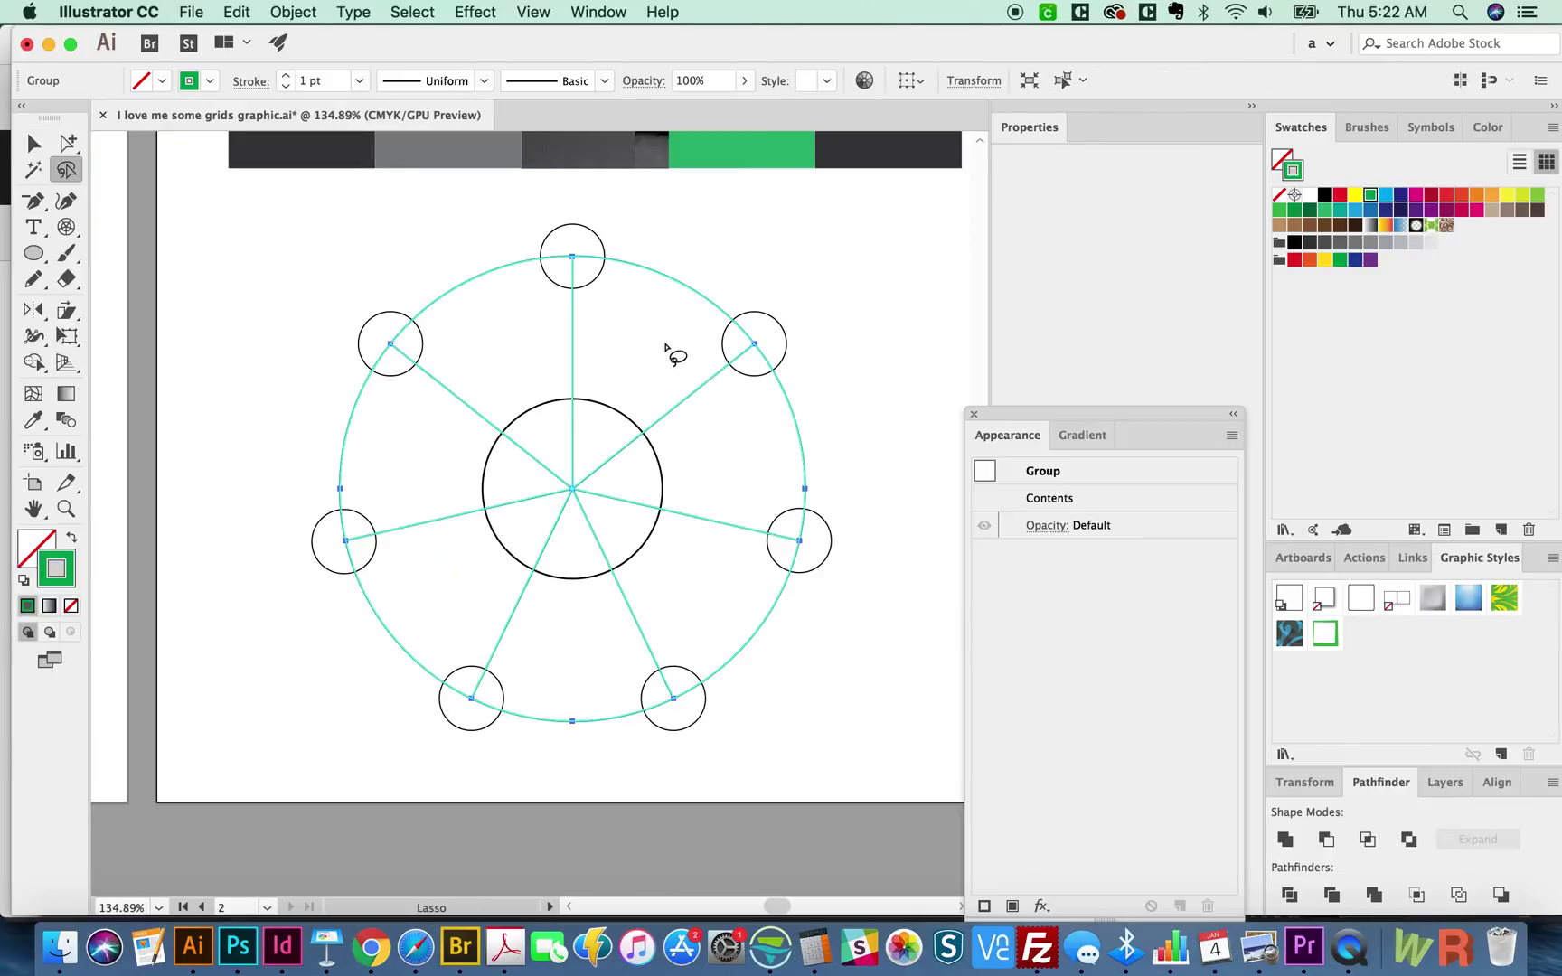
# - Select the green polar grid's seven spokes at their shared center with the Lasso and cut them from the outer ring
pyautogui.moveTo(639, 333)
pyautogui.mouseDown()
pyautogui.moveTo(407, 550)
pyautogui.moveTo(488, 589)
pyautogui.moveTo(638, 330)
pyautogui.moveTo(606, 418)
pyautogui.mouseUp()
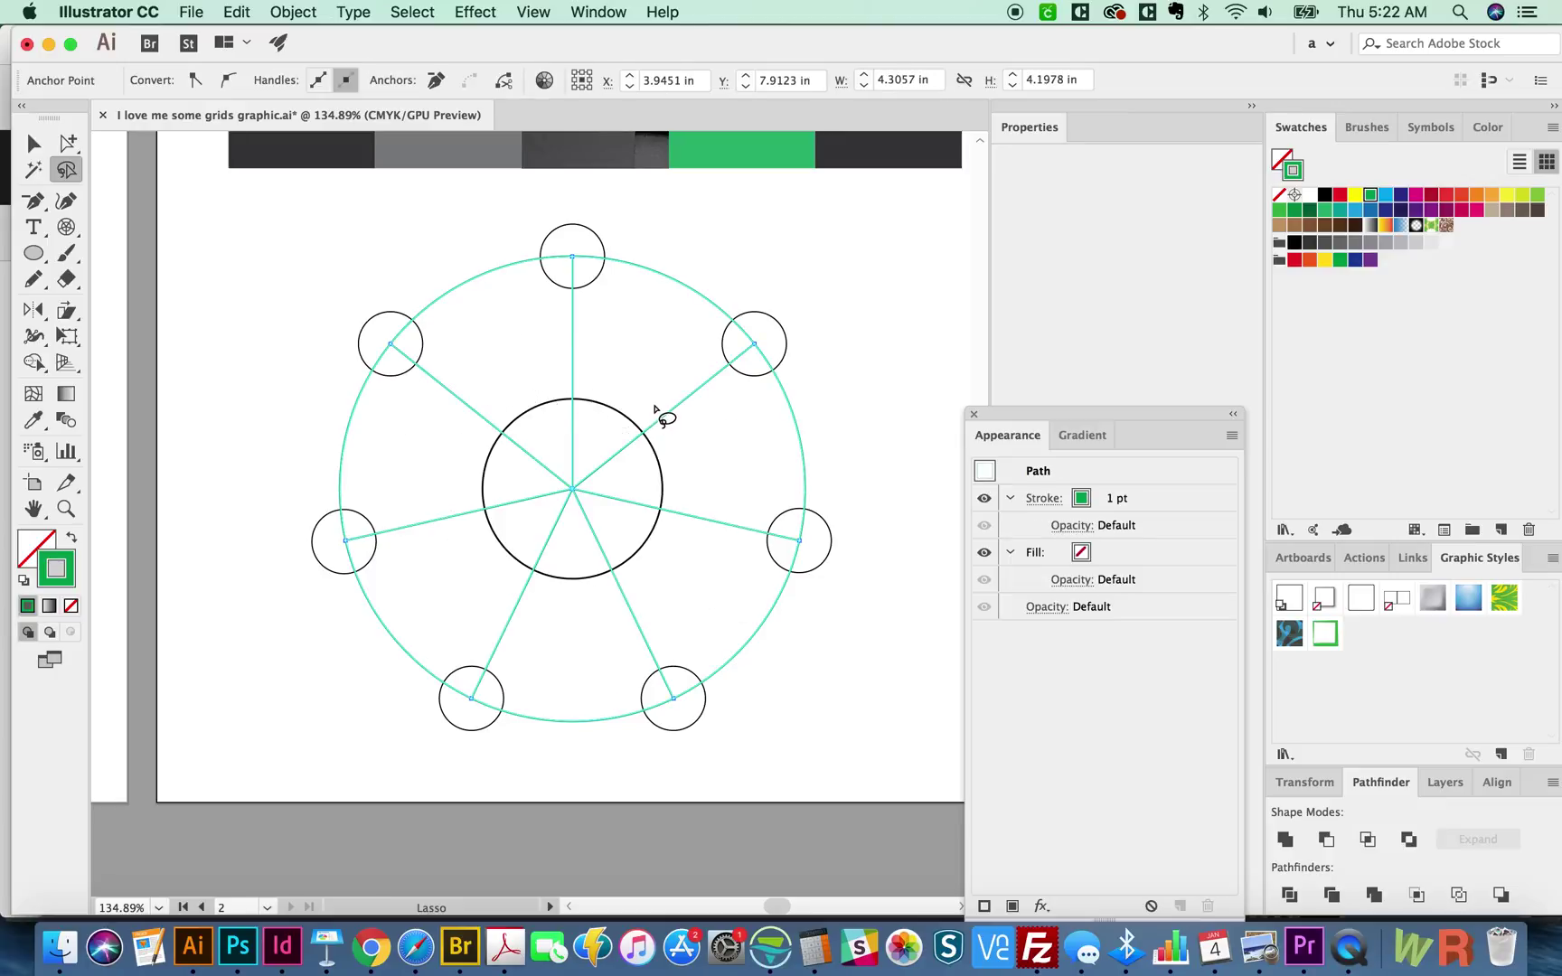
pyautogui.keyDown('super'); pyautogui.click(656, 420); pyautogui.keyUp('super')
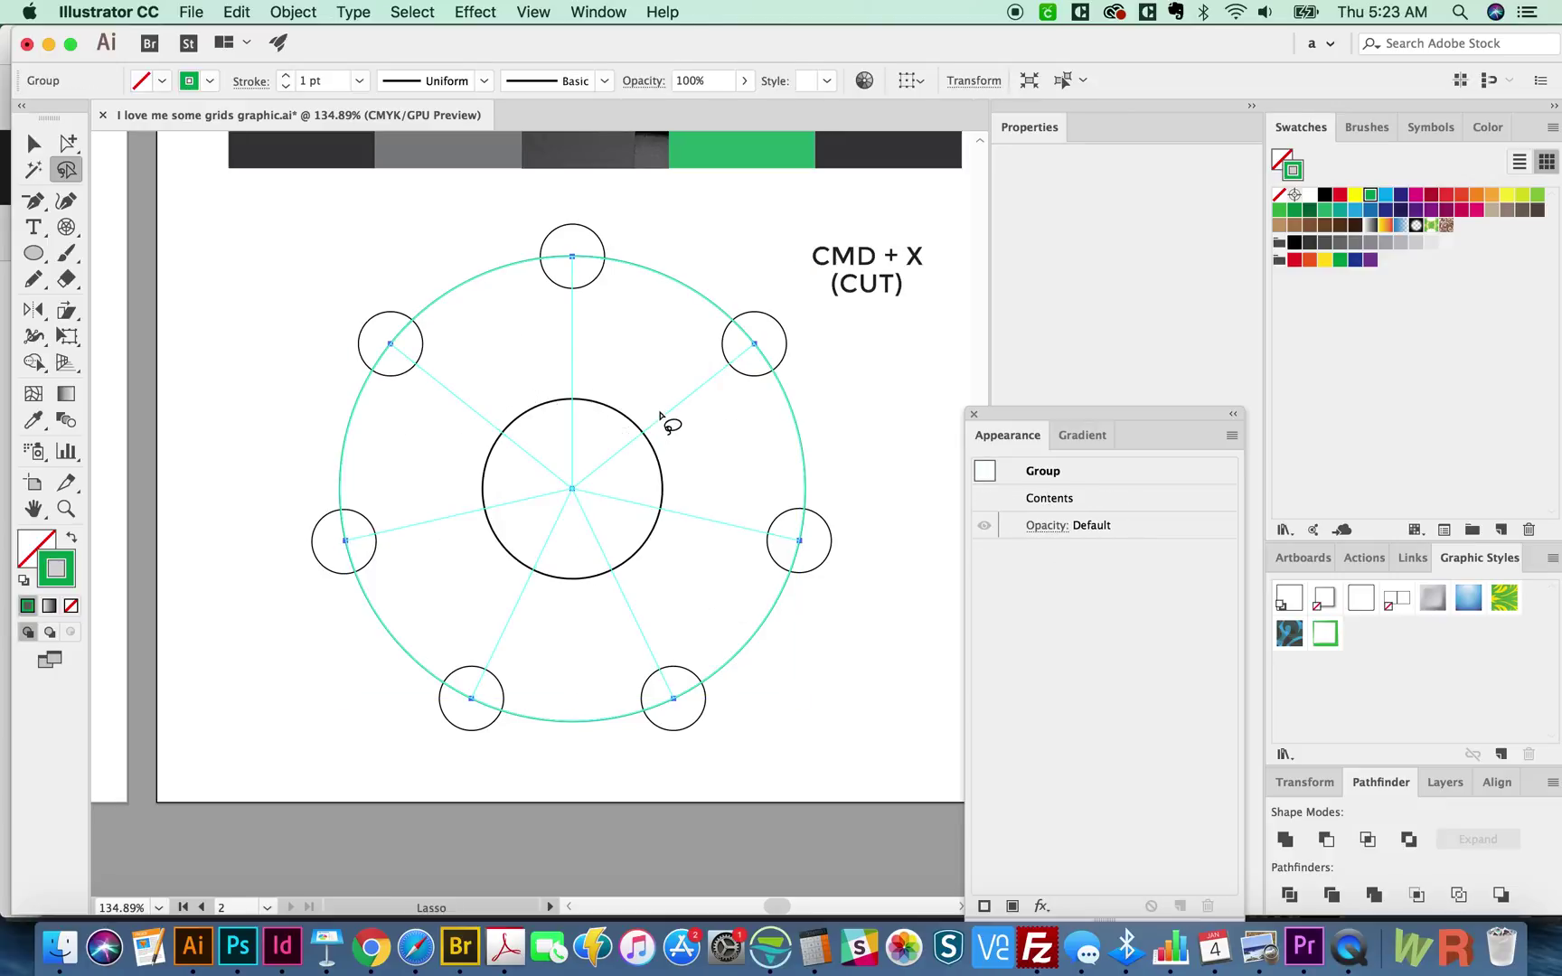
pyautogui.press('super+x')
pyautogui.press('a')
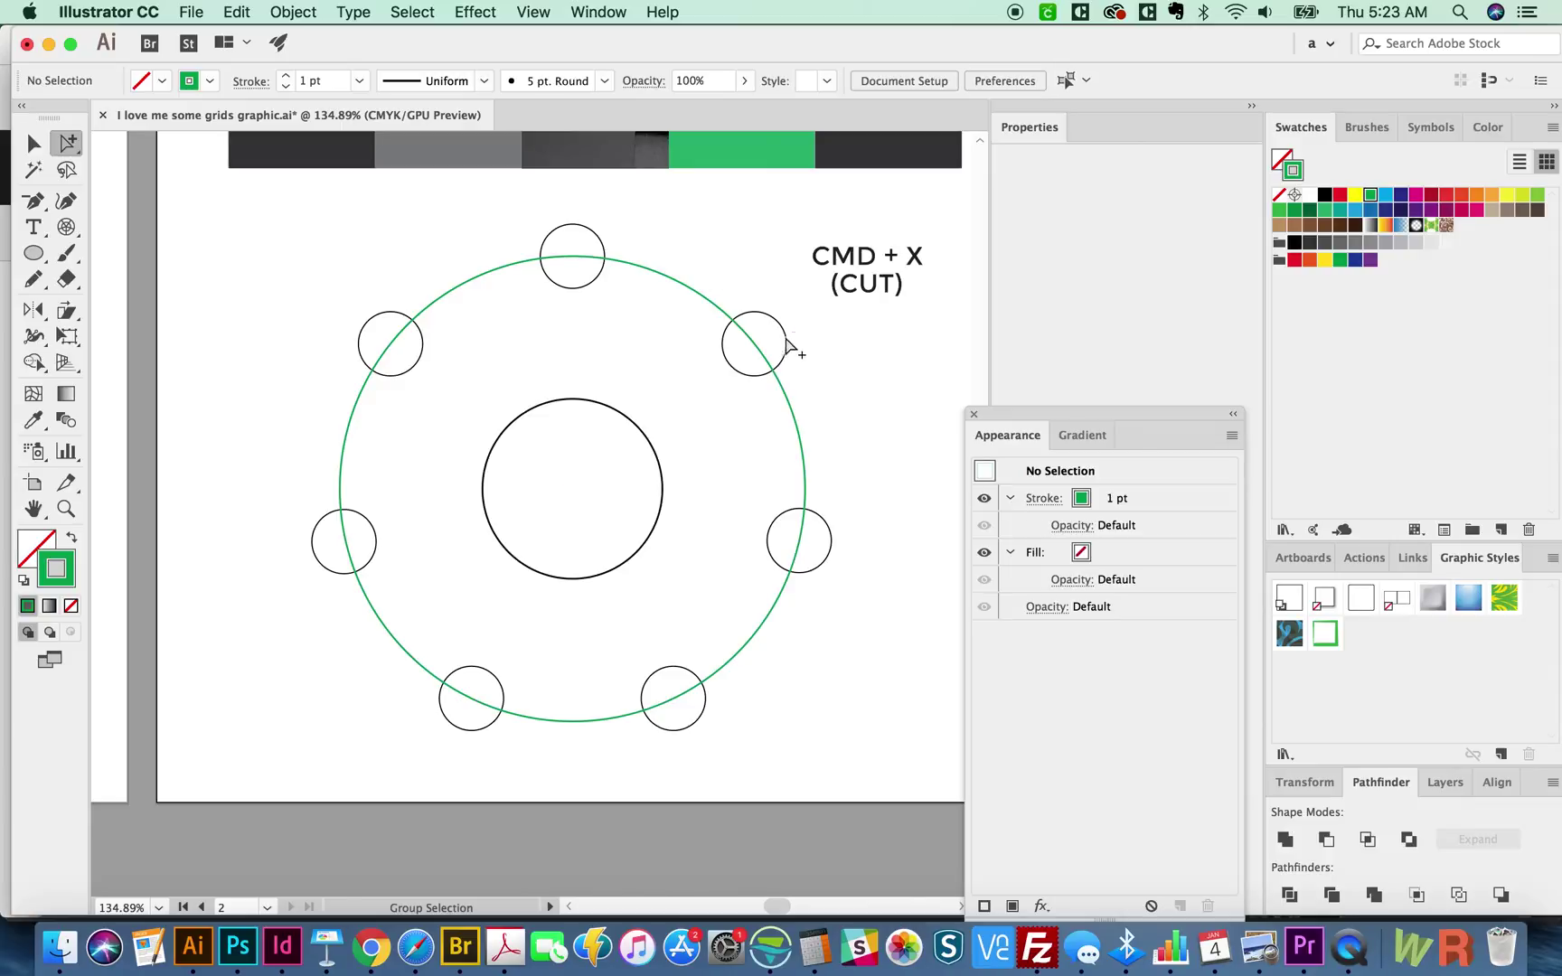
pyautogui.press('v')
pyautogui.press('super+z')
pyautogui.press('super+z')
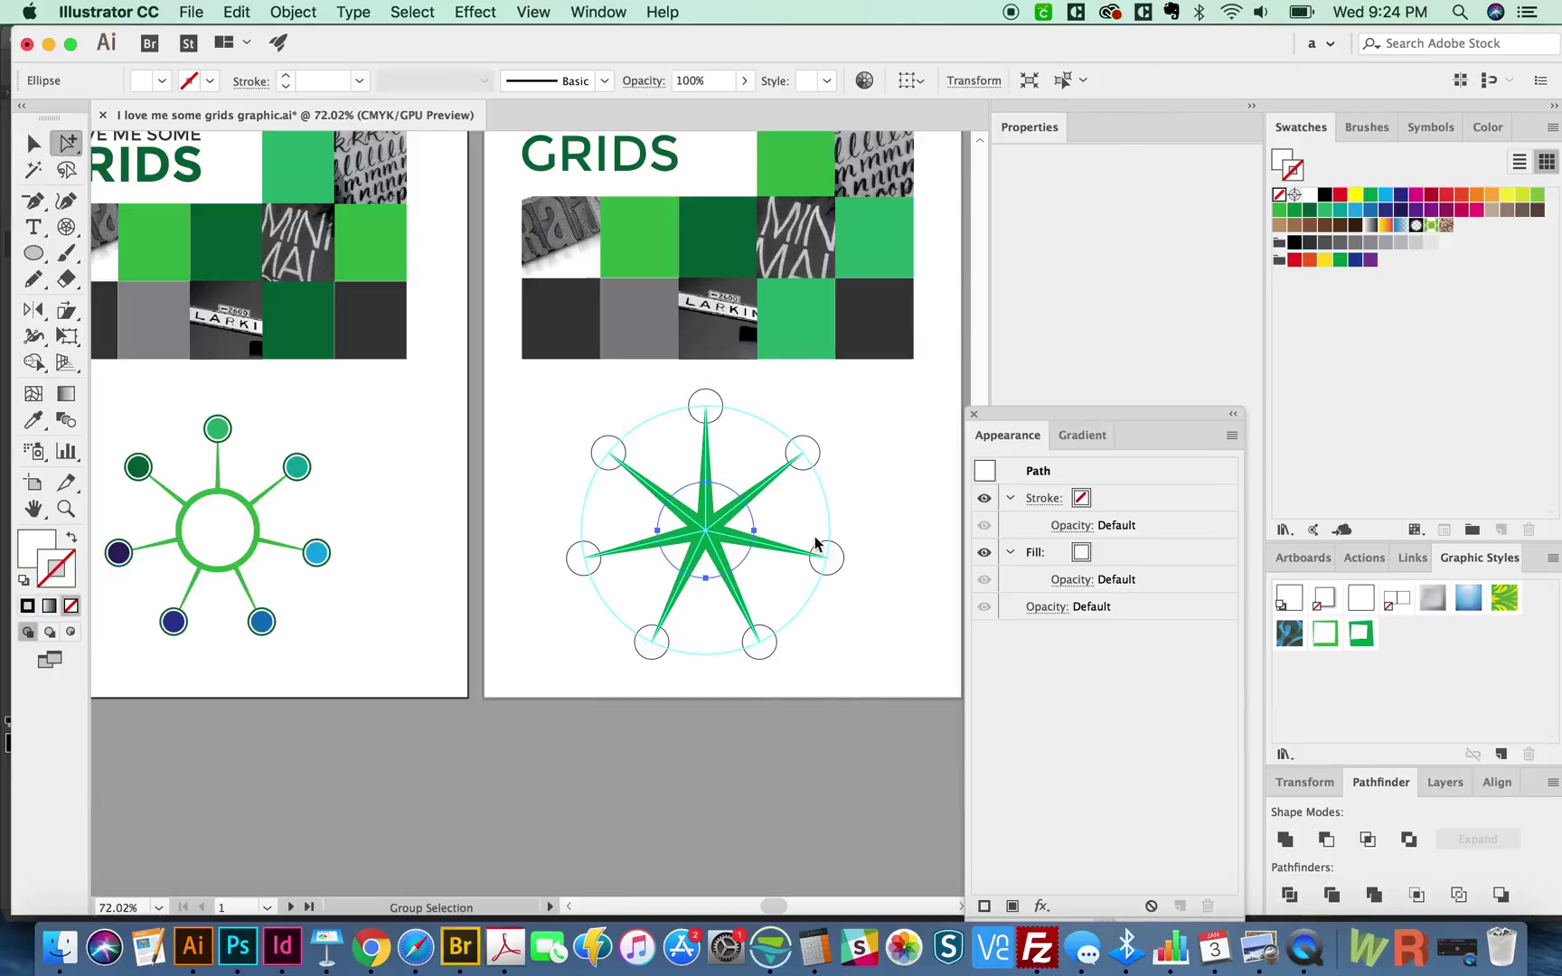
pyautogui.click(561, 621)
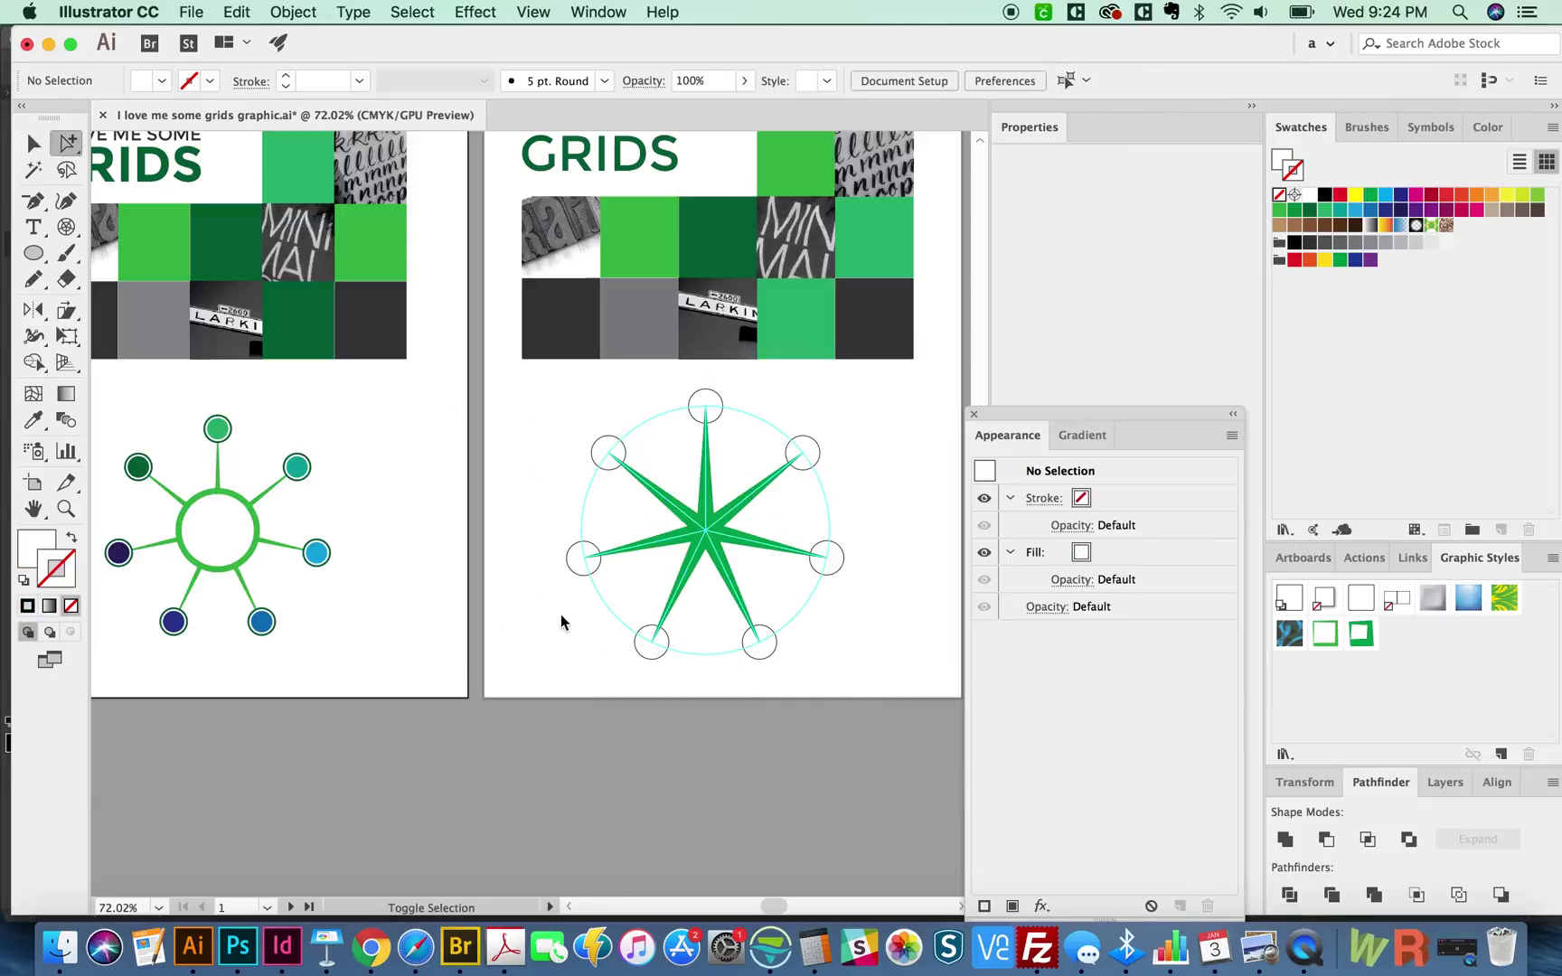
pyautogui.scroll(-3, 561, 621)
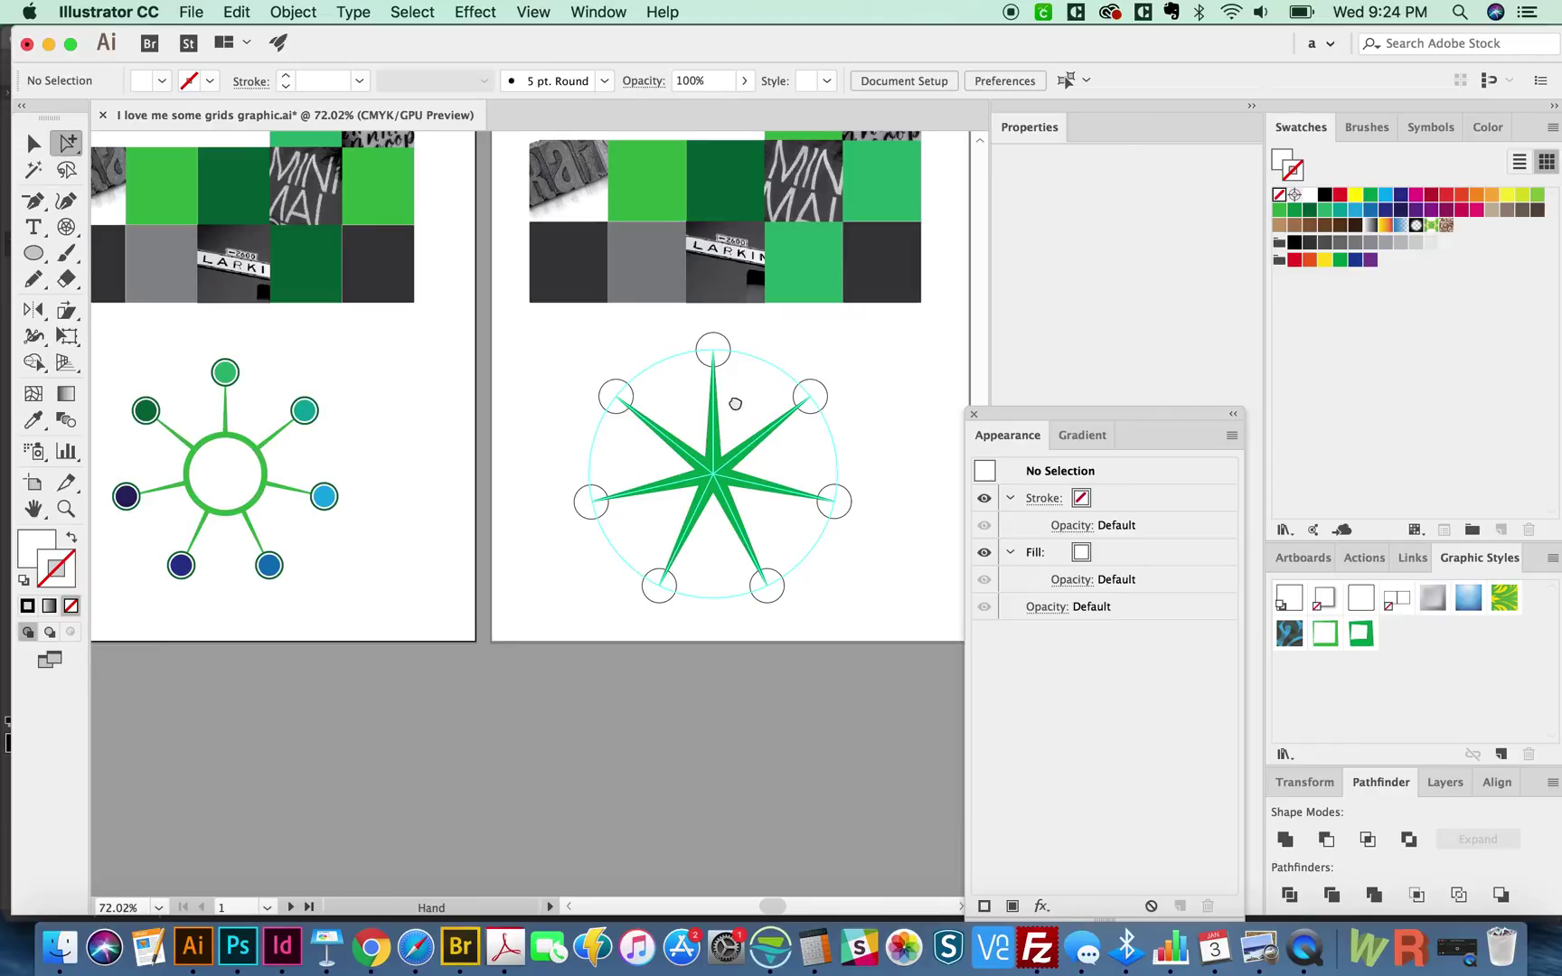
pyautogui.scroll(5, 756, 541)
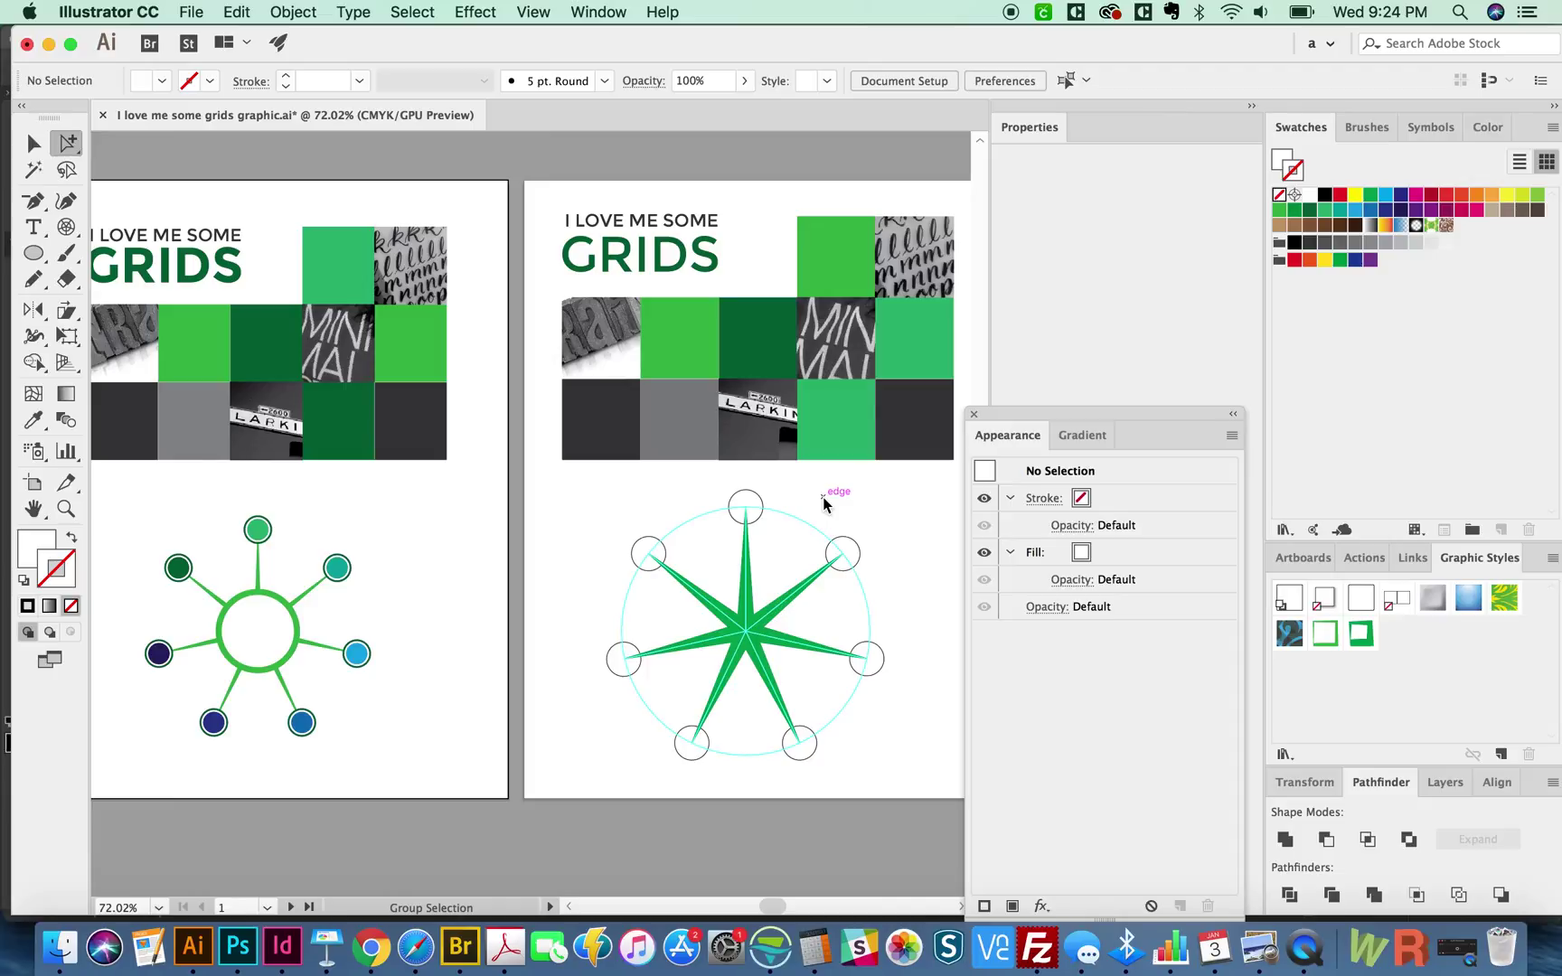
pyautogui.click(33, 143)
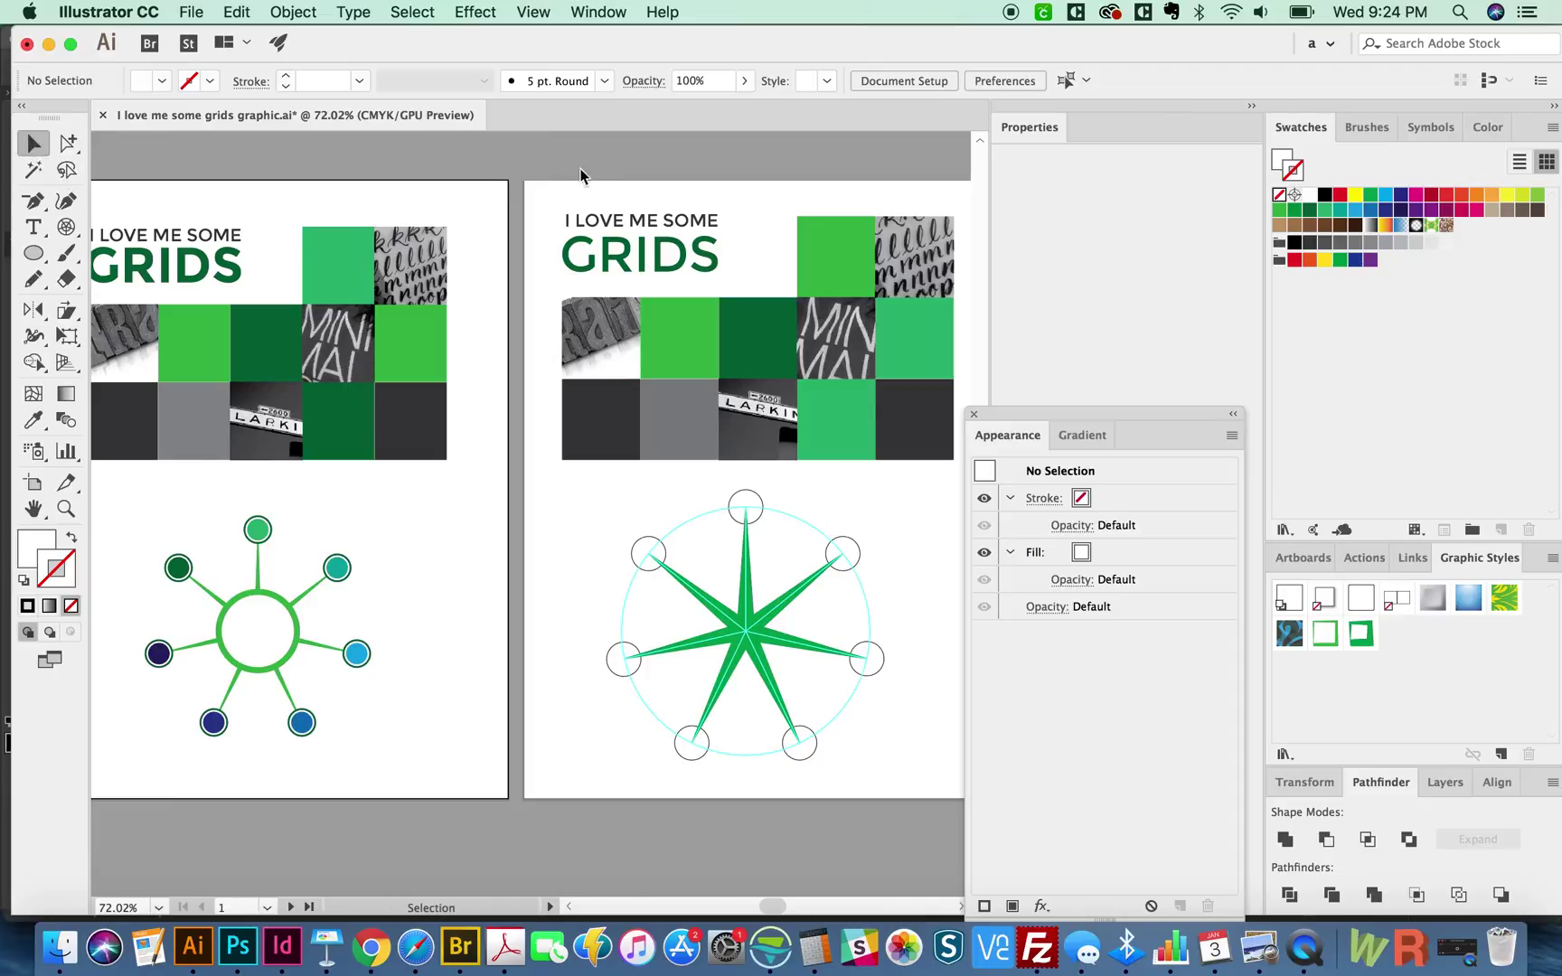
pyautogui.moveTo(720, 626); pyautogui.dragTo(615, 645)
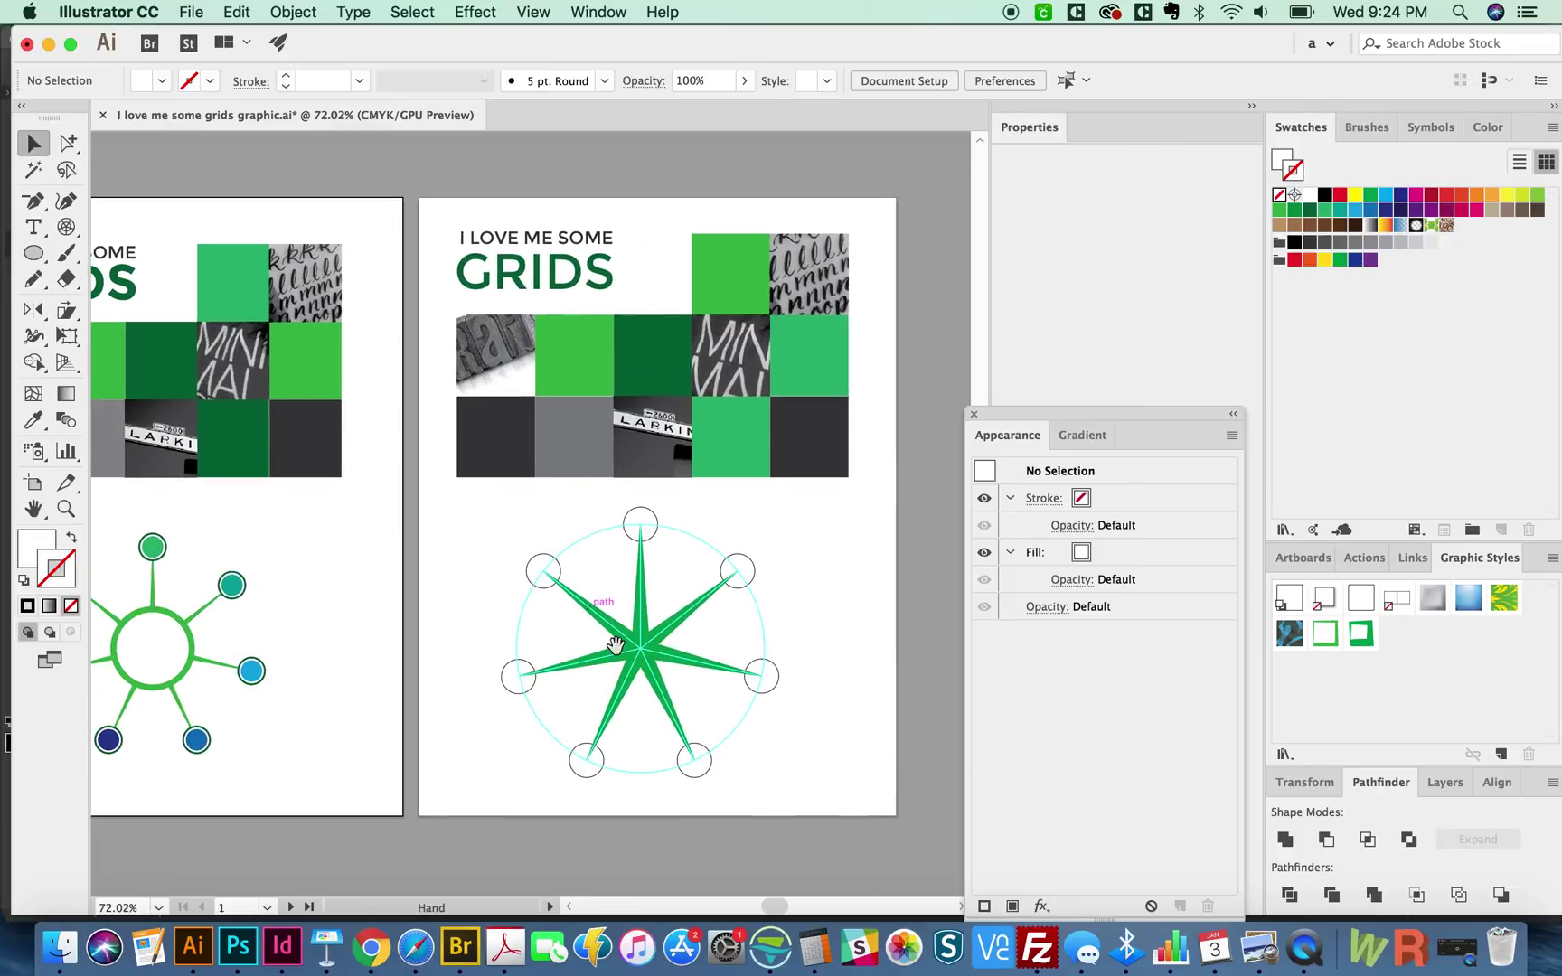